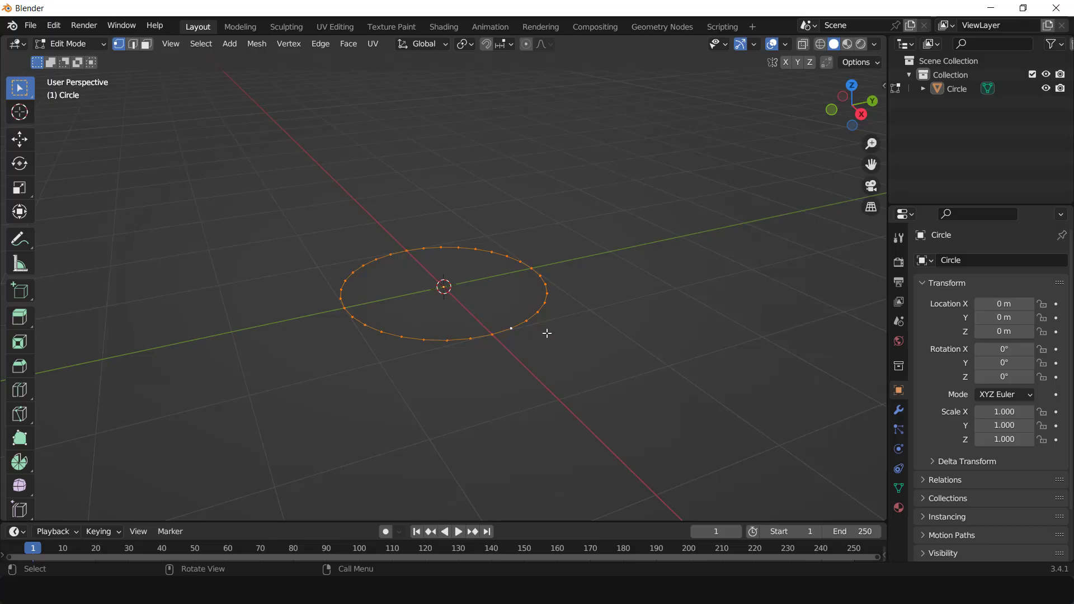
Extrude the selected circle outline and scale the extrusion.
key(e)
key(s)
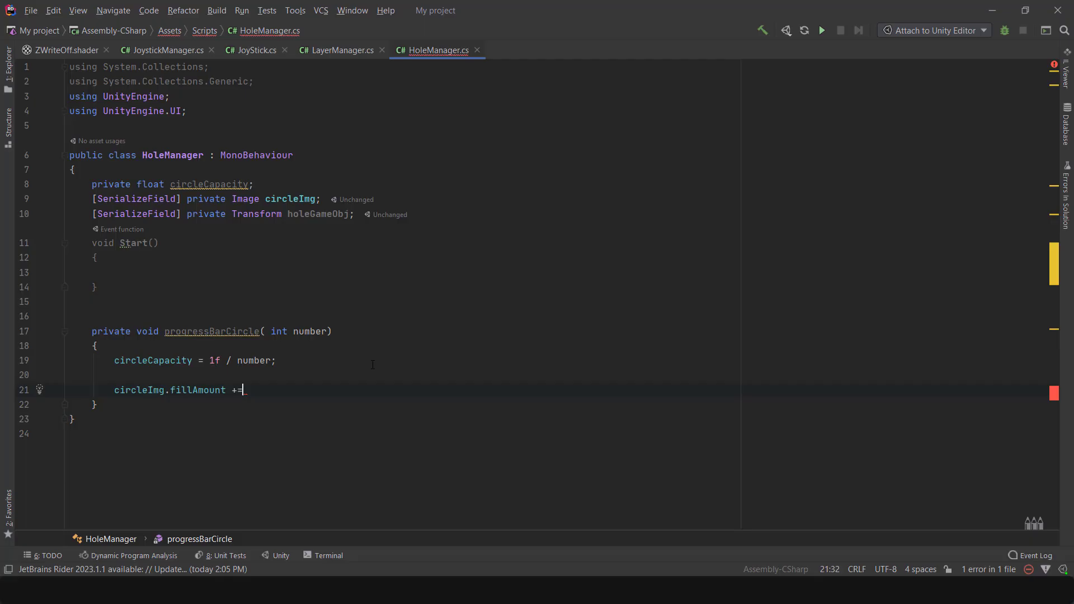
In Rider, add "circleImg.fillAmount += circleCapacity;" to progressBarCircle in HoleManager.cs and begin an if condition with circleImg.
text(circleImg.fillAmount += cir)
key(Return)
text(;)
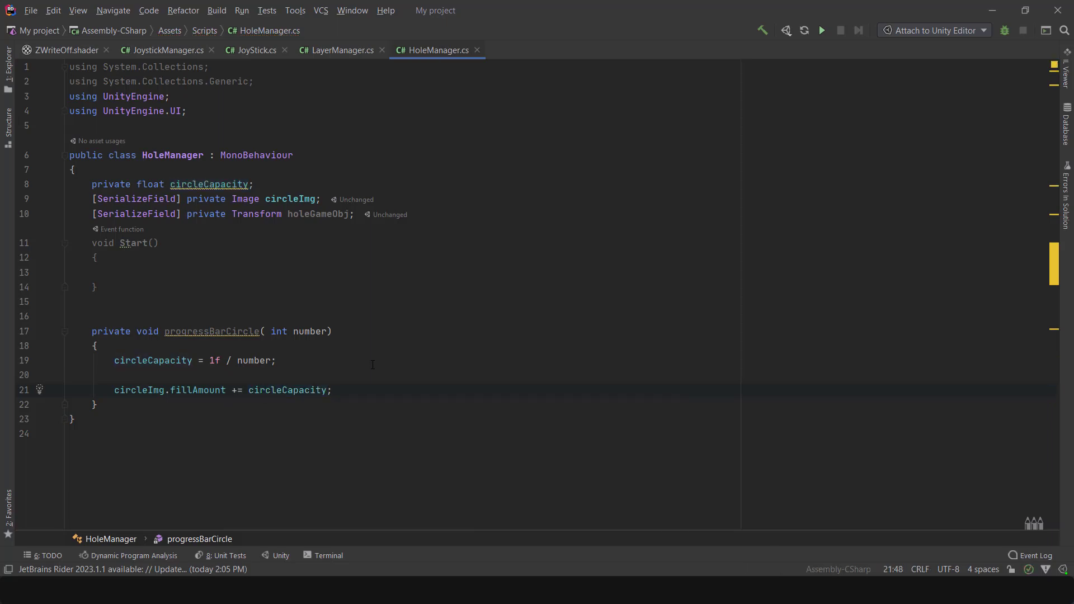
key(Return)
key(Return)
text(if (cir)
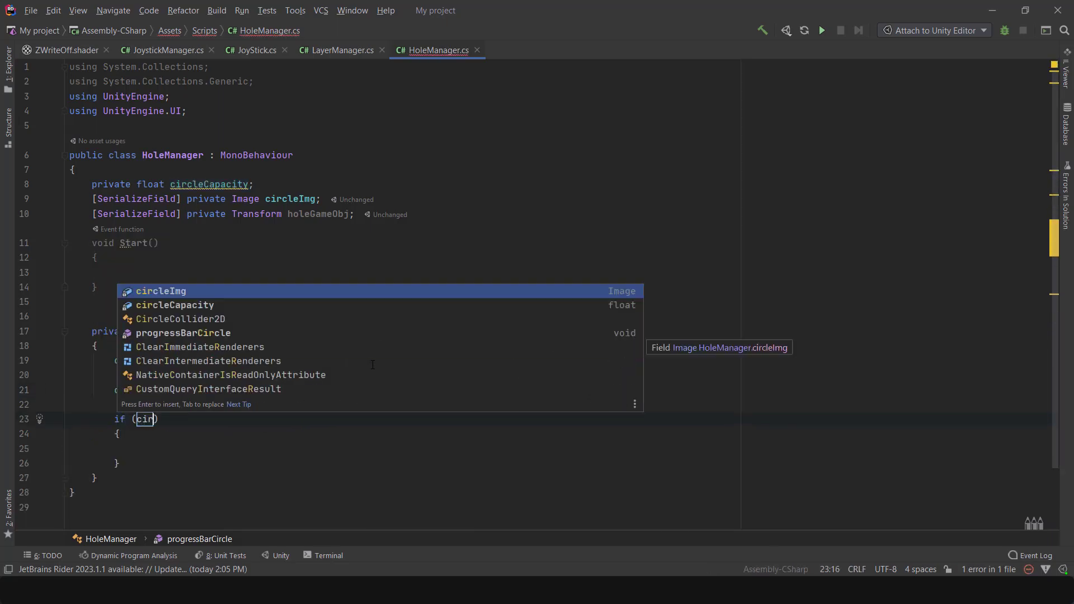
key(Return)
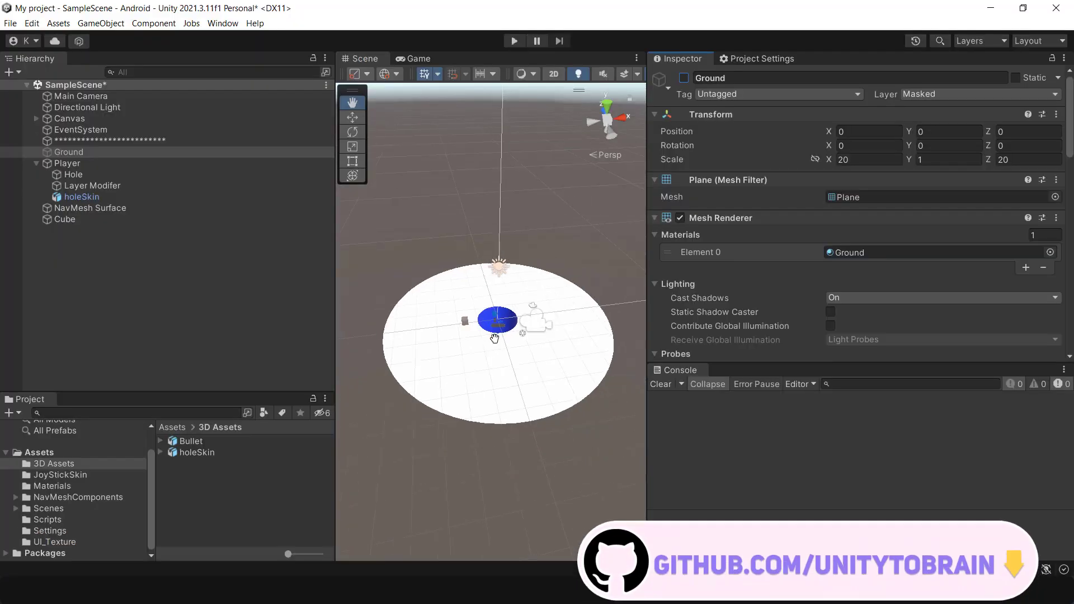
scroll(494, 338, up, 5)
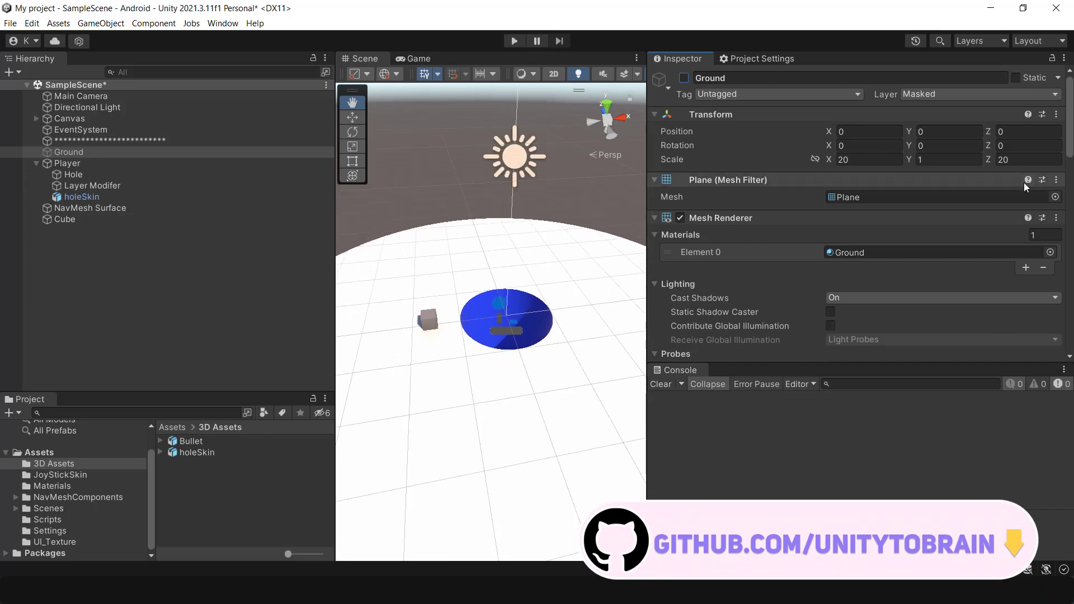
scroll(1001, 198, down, 5)
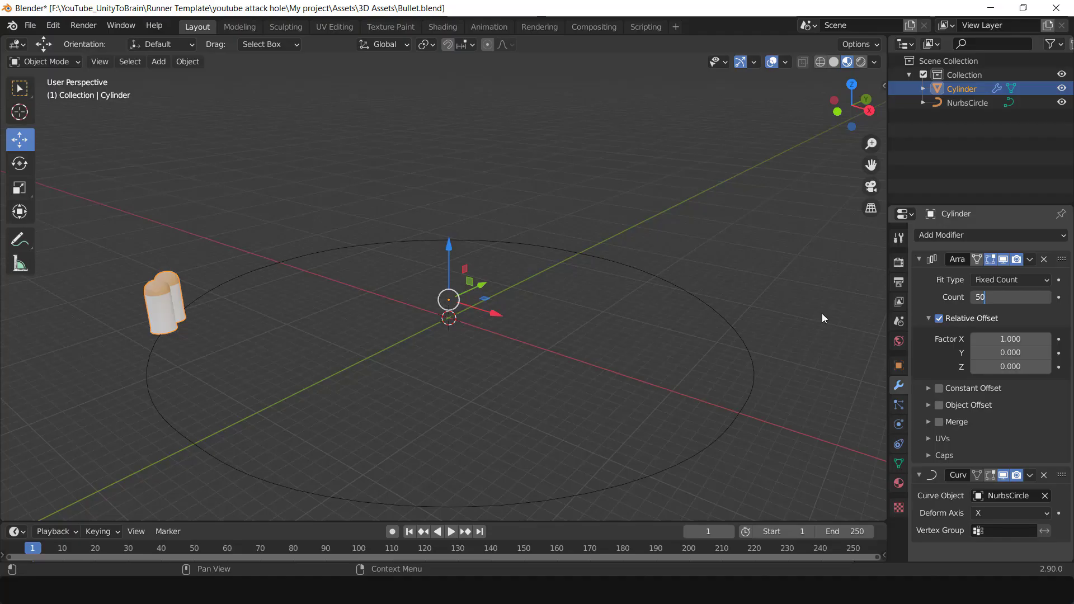
In Blender, set the count of the cylinder's Array modifier to 50.
drag(979, 297, 1006, 299)
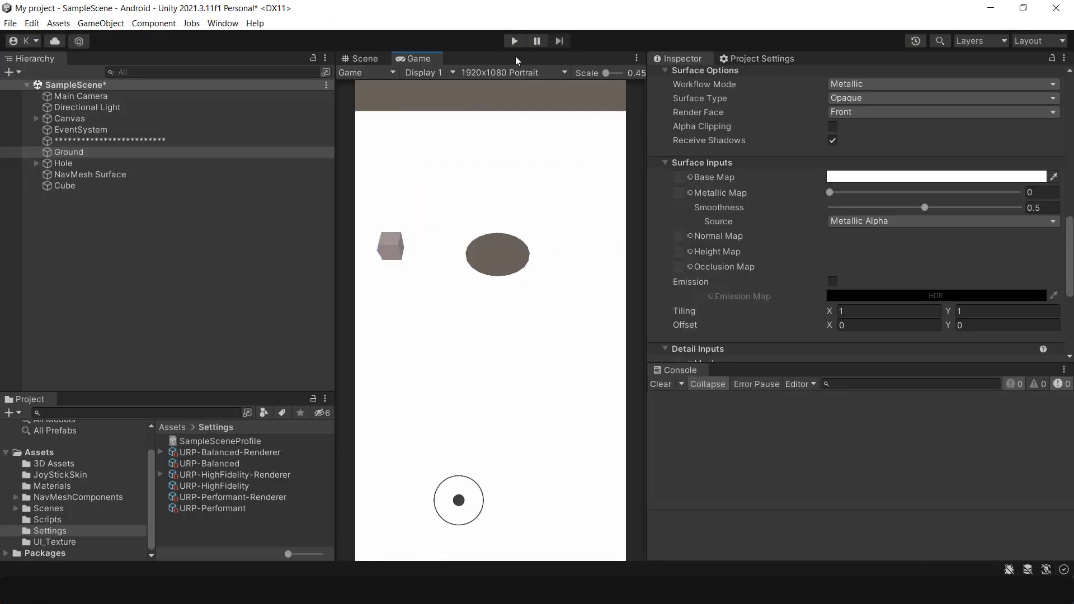
In Unity, play-test moving the hole across the ground with the joystick and check the ground's extent in the Scene view.
click(514, 41)
drag(517, 363, 493, 374)
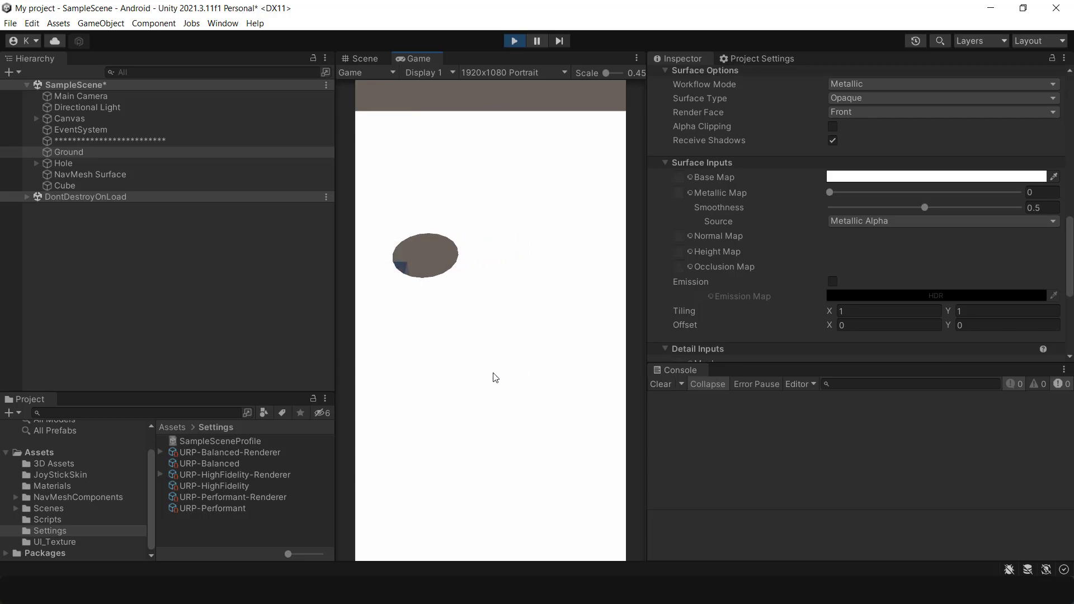
click(516, 41)
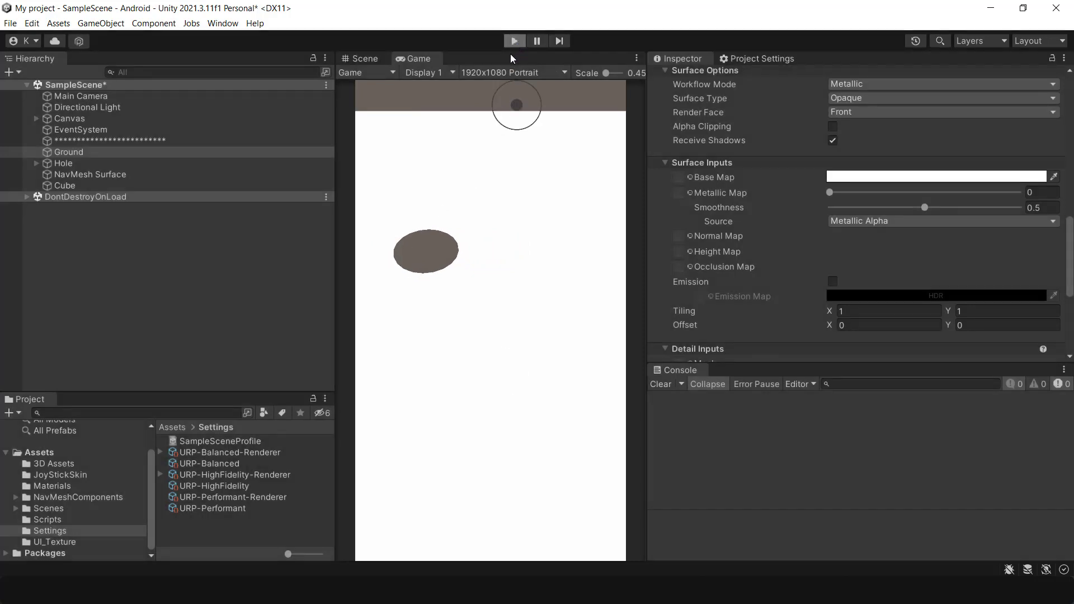
click(512, 41)
click(360, 59)
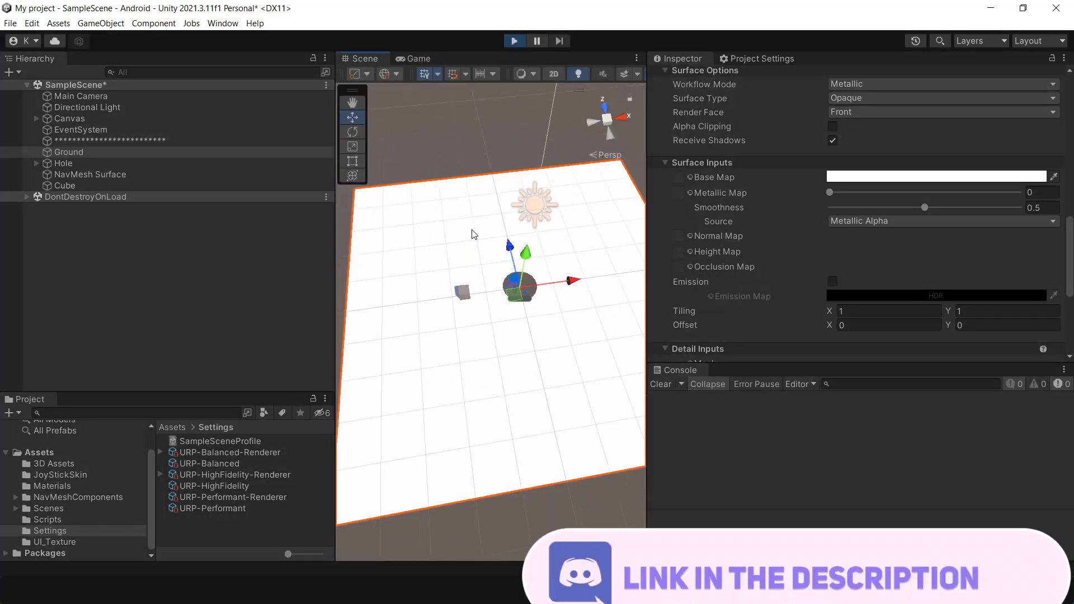
Leave play mode and set the Ground's X and Z scale to 20.
scroll(907, 156, up, 10)
scroll(907, 157, up, 5)
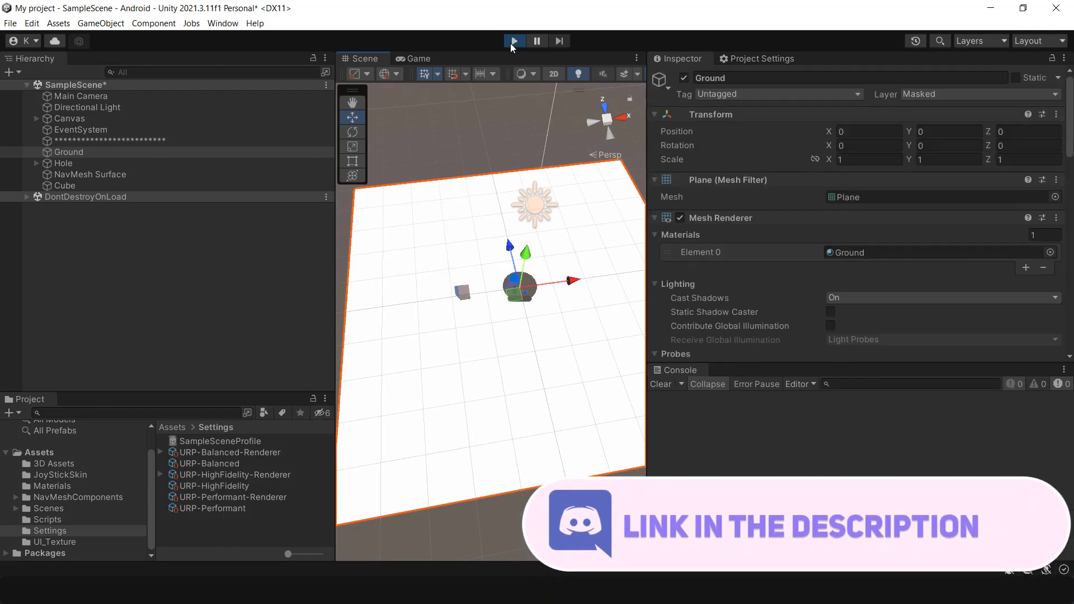
click(512, 41)
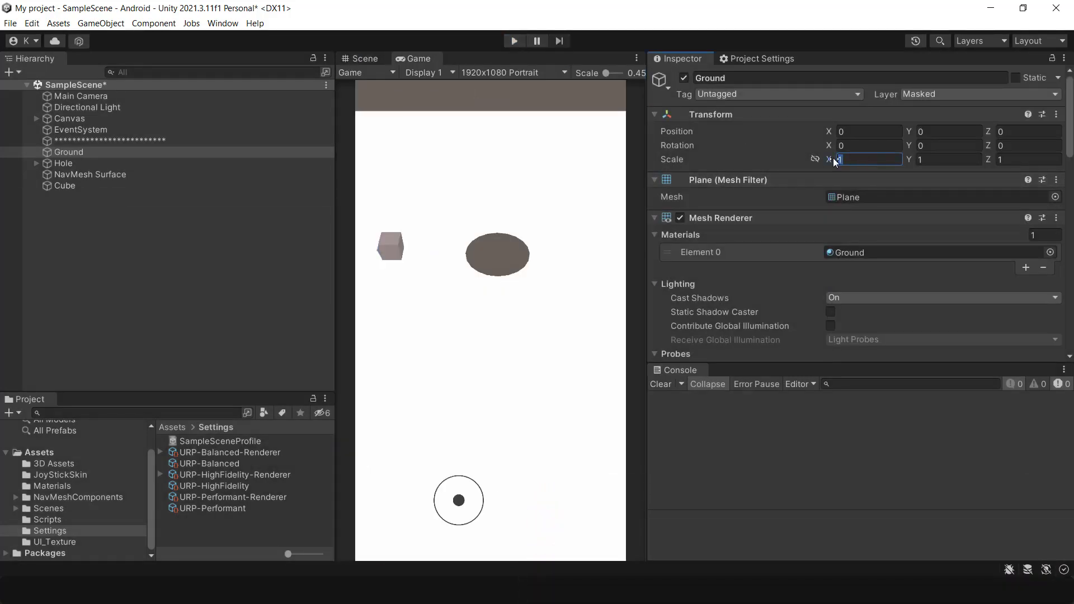
text(20)
click(1018, 161)
text(20)
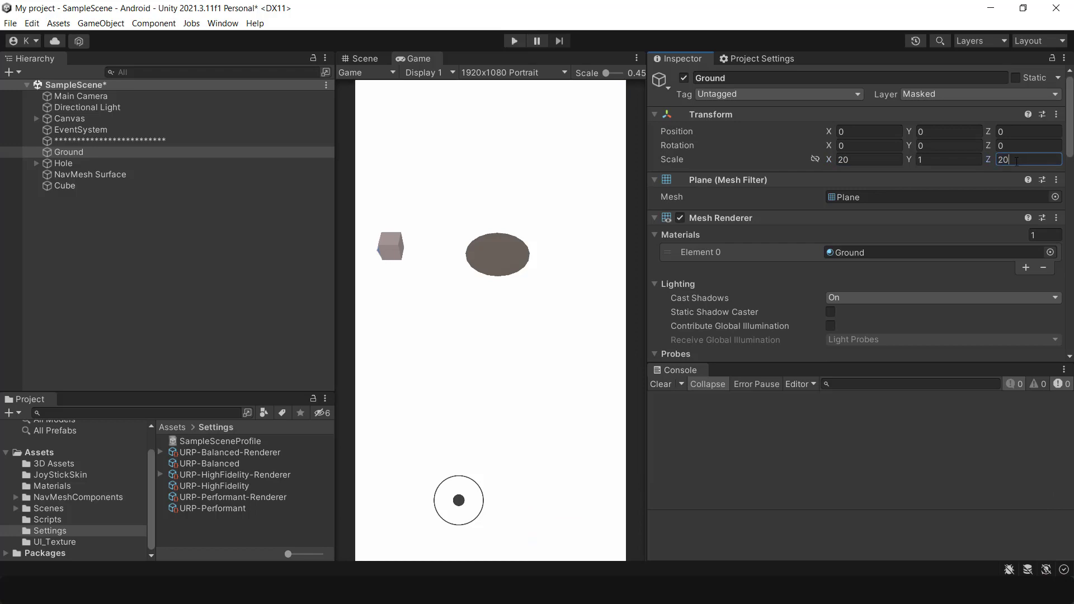
Rebake the NavMesh Surface so that it covers the enlarged ground.
click(361, 58)
right_drag(525, 229, 546, 252)
middle_drag(547, 251, 455, 267)
click(82, 174)
scroll(894, 252, down, 2)
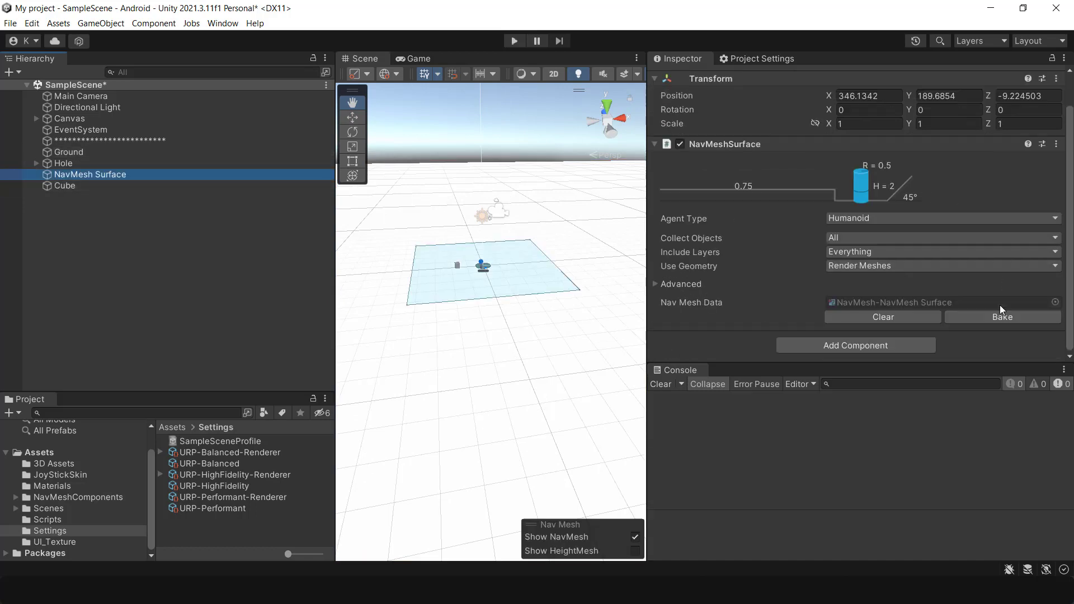
click(977, 319)
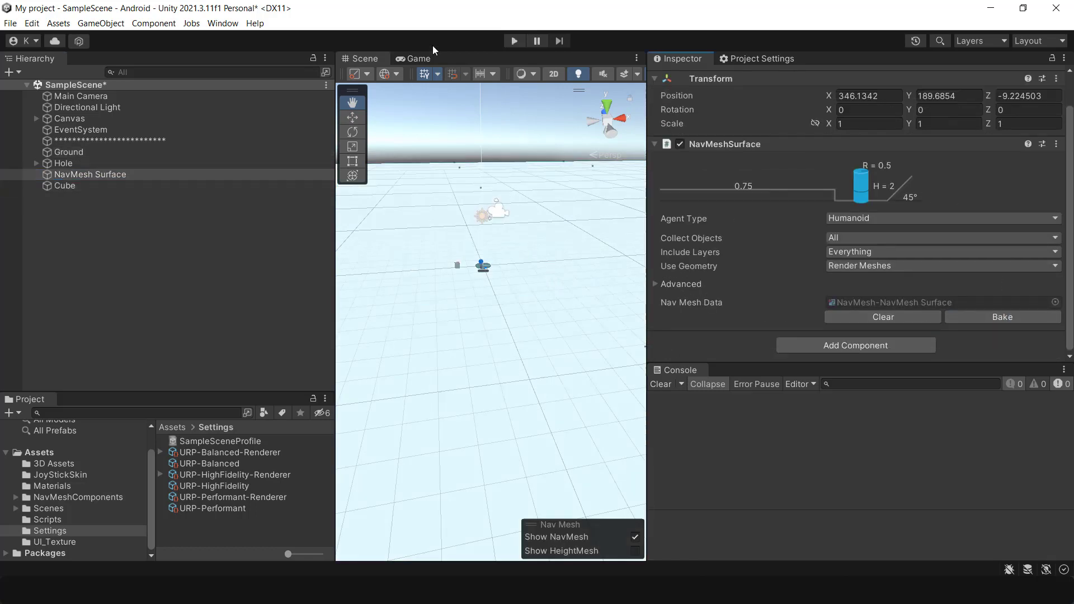
Set the Main Camera's X rotation to 45 while viewing the game.
click(431, 57)
click(240, 96)
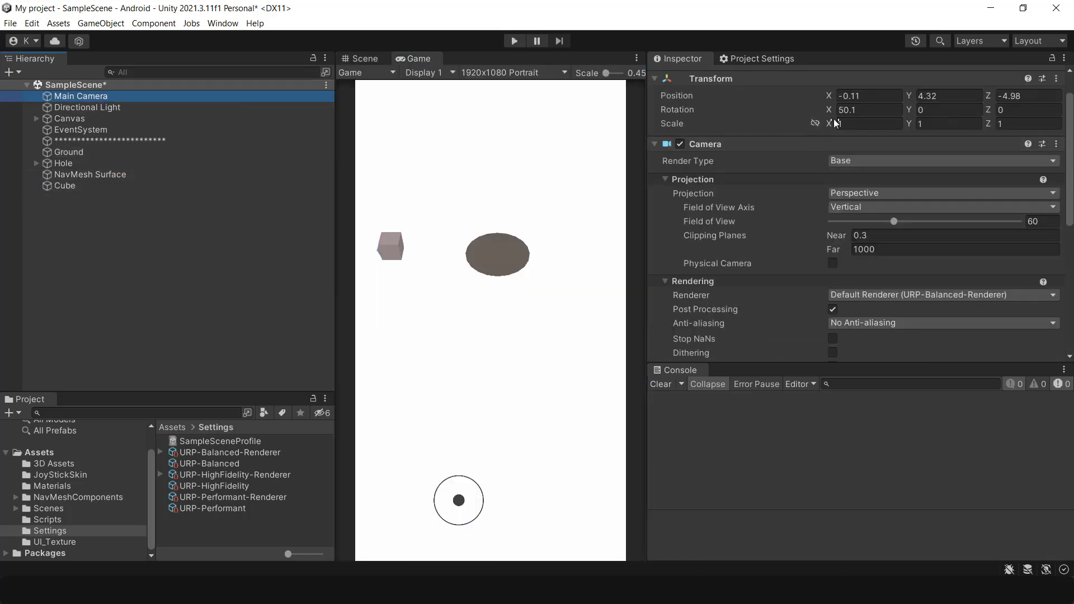
text(45)
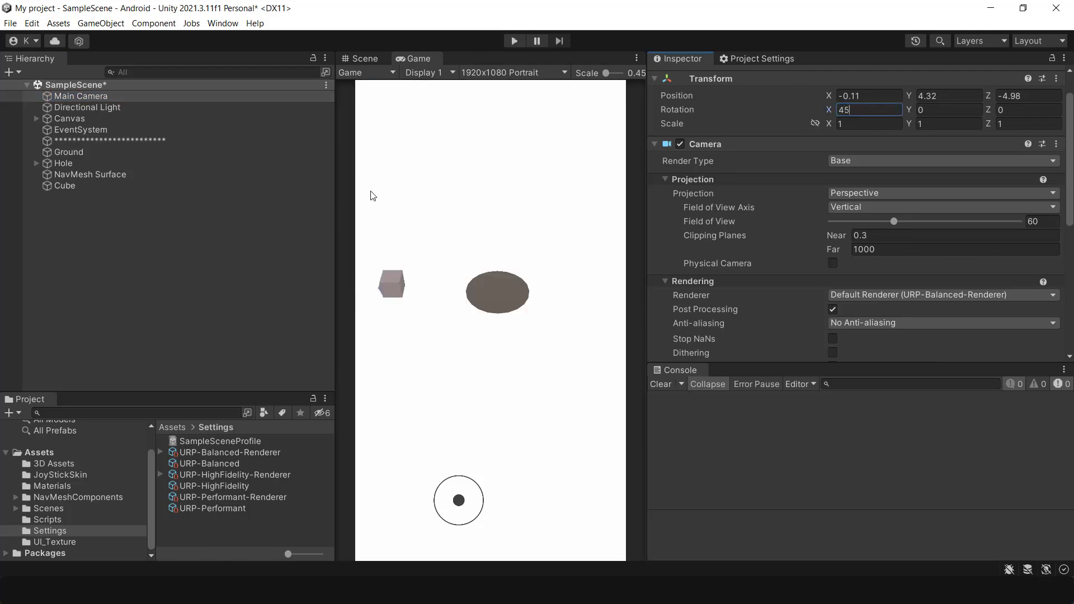
Assign the Floor texture from the UI_Texture folder to the Base Map of the Ground's material.
click(68, 152)
scroll(750, 275, down, 5)
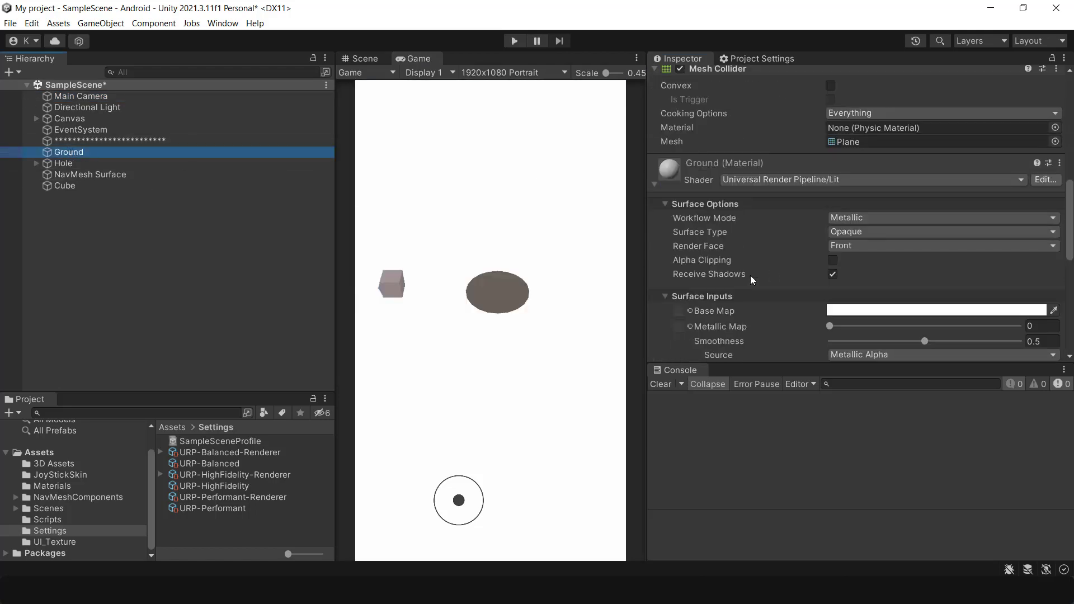
scroll(750, 275, down, 4)
scroll(784, 289, up, 1)
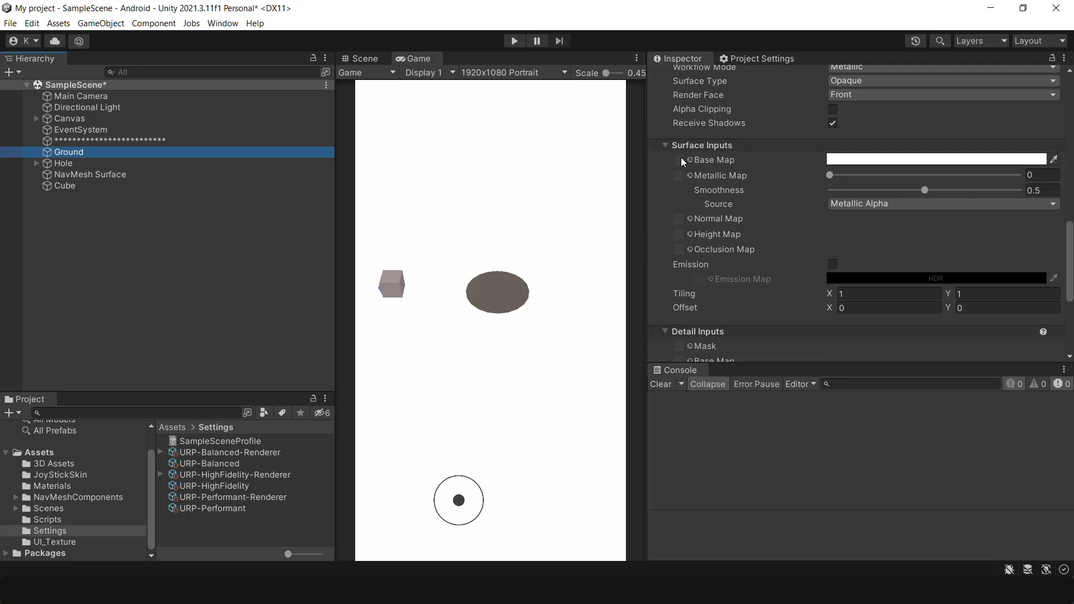
click(50, 541)
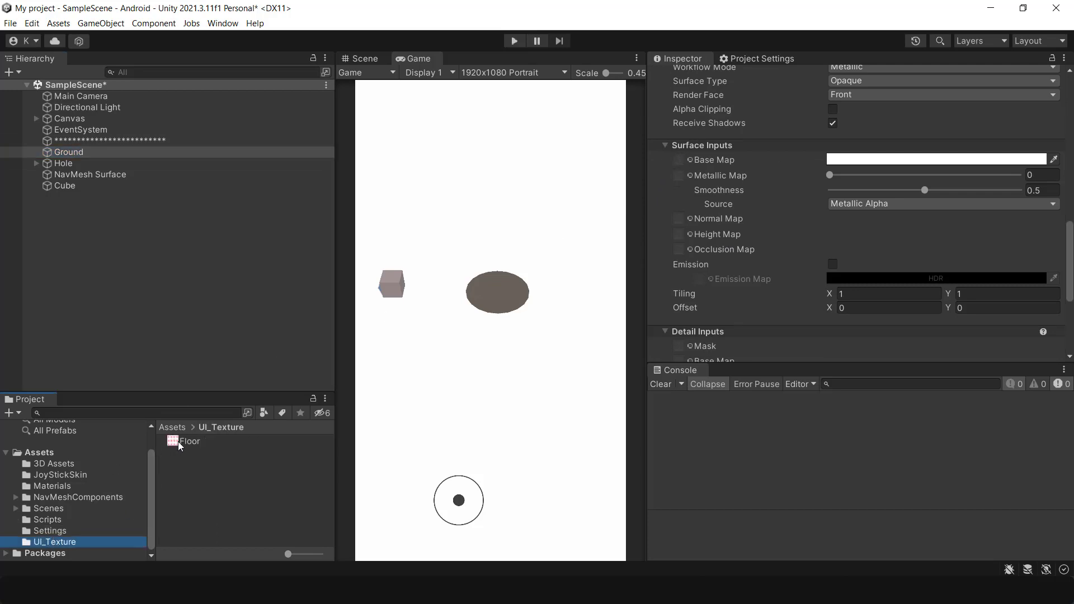
drag(180, 445, 534, 258)
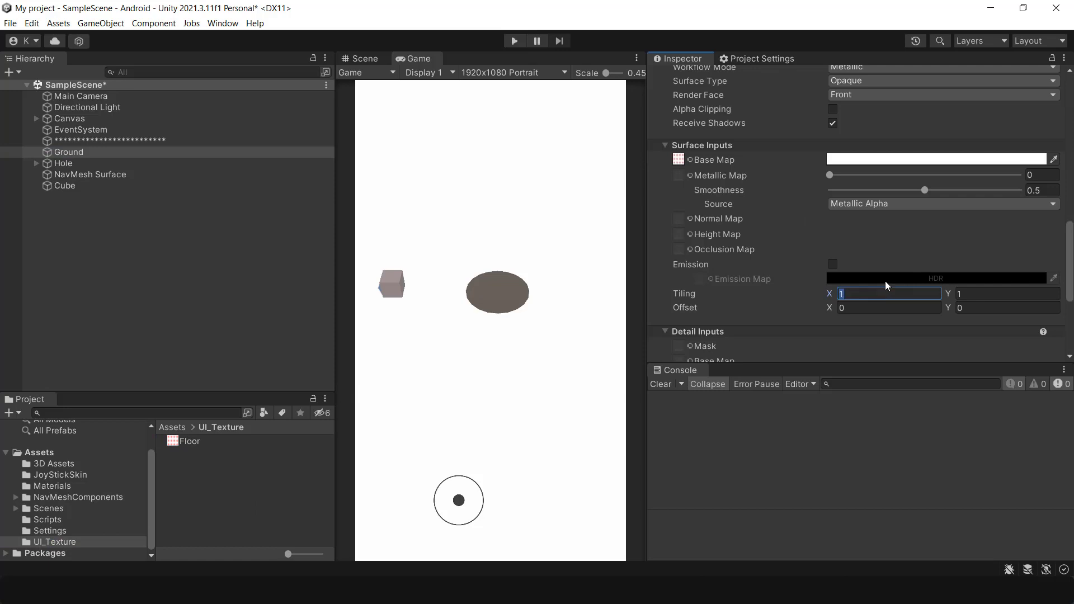
Set the Ground material's tiling to 90 in both X and Y.
text(90)
click(999, 293)
text(90)
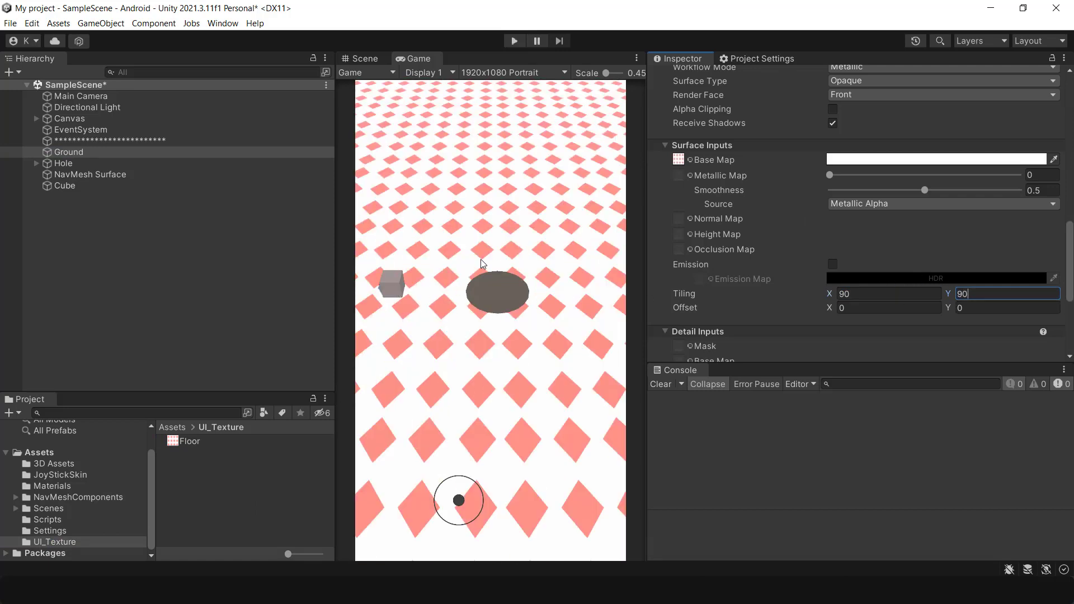
Create an empty parent object for Hole and name it Player.
click(66, 163)
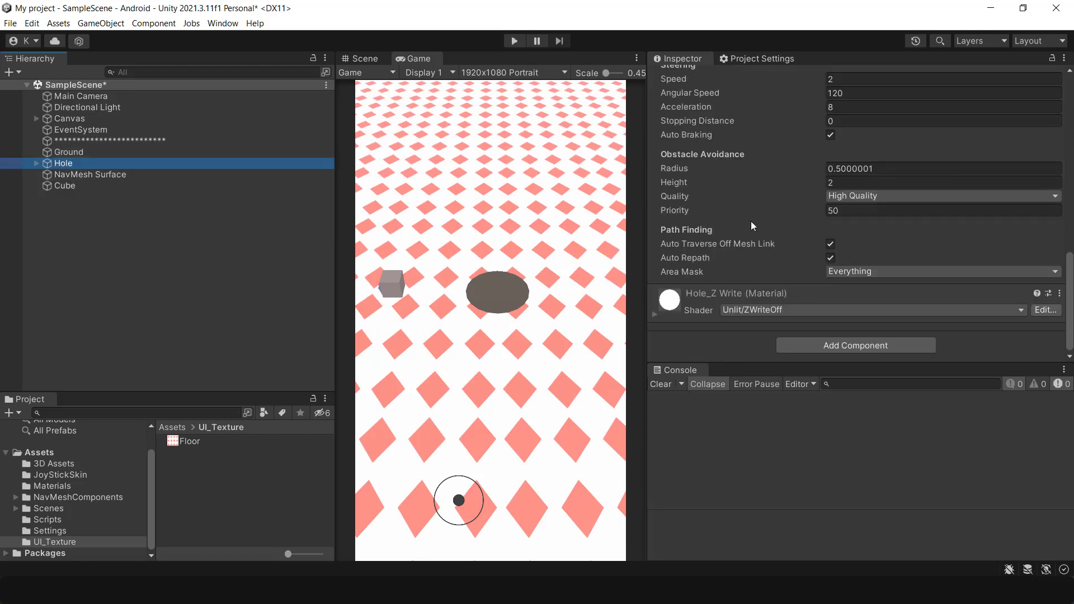
scroll(755, 226, up, 10)
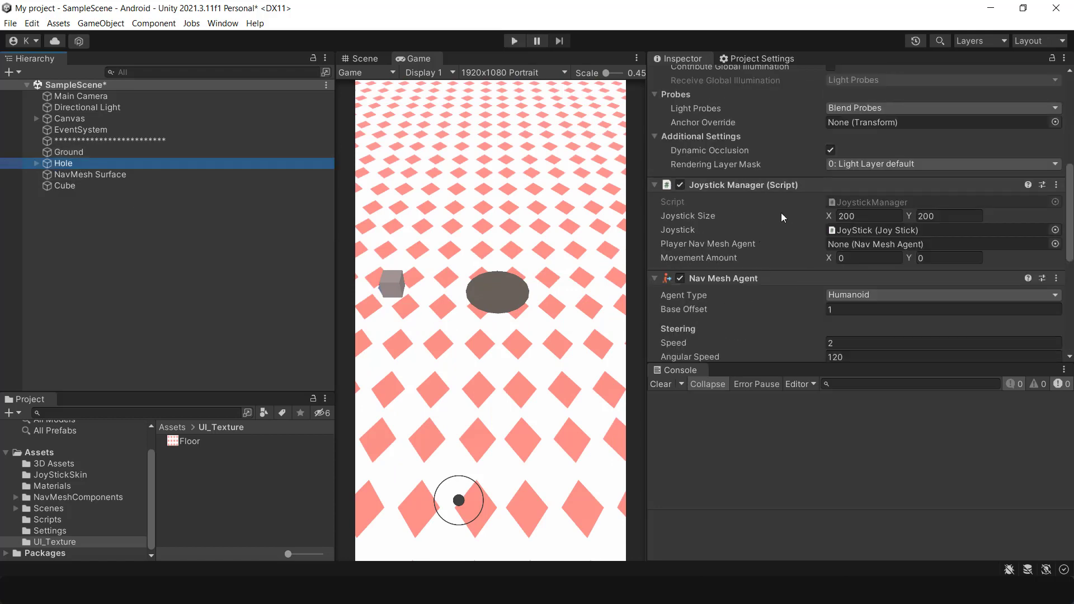
right_click(71, 164)
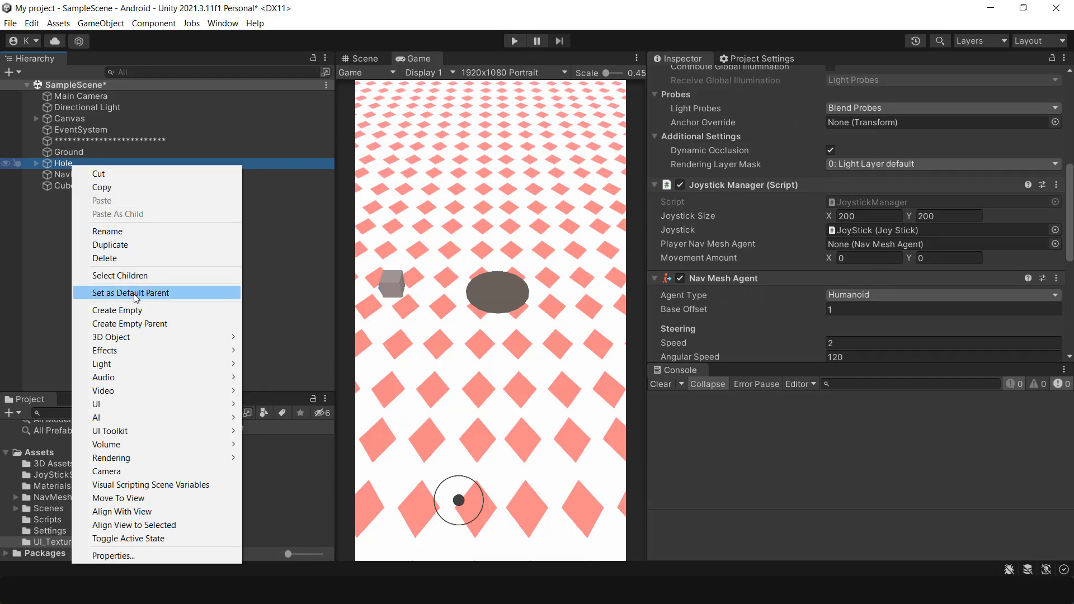
click(140, 323)
click(758, 76)
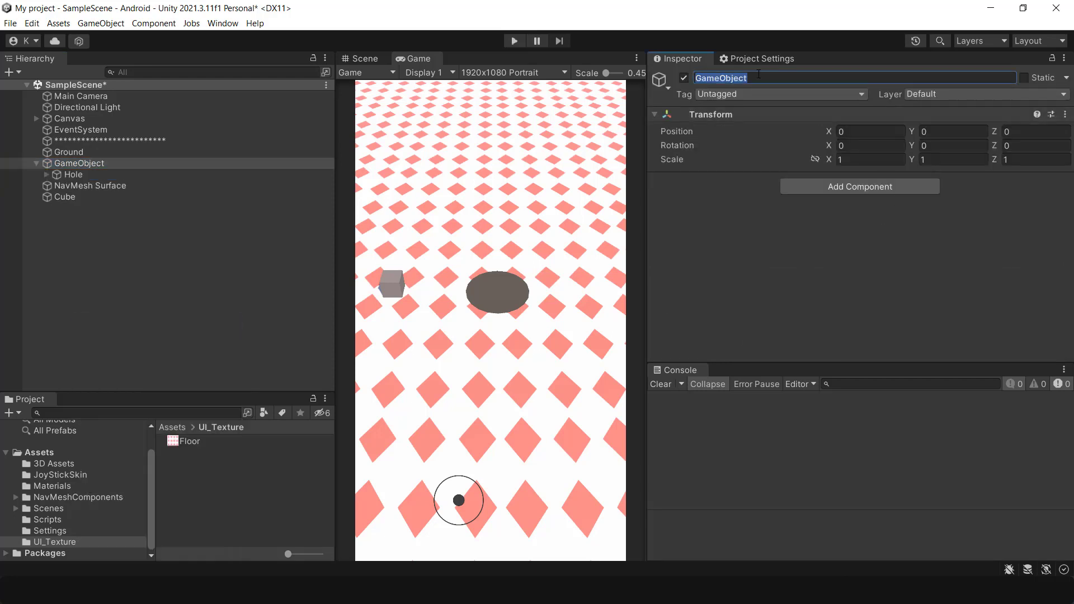
text(Player)
Copy the Joystick Manager component from Hole and paste it onto Player as a new component.
click(78, 174)
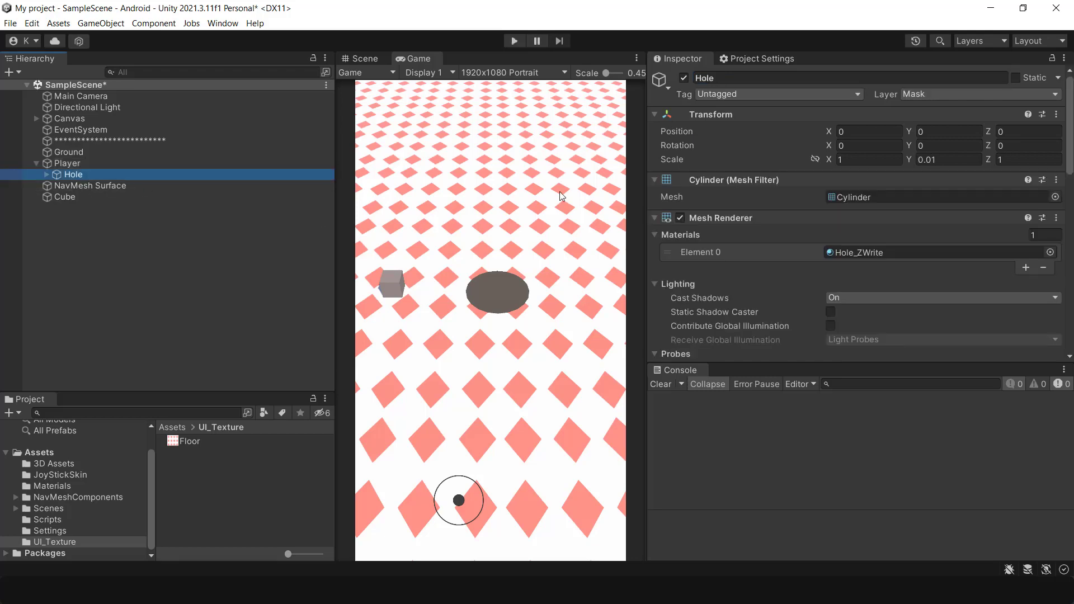
scroll(888, 236, down, 5)
click(1056, 255)
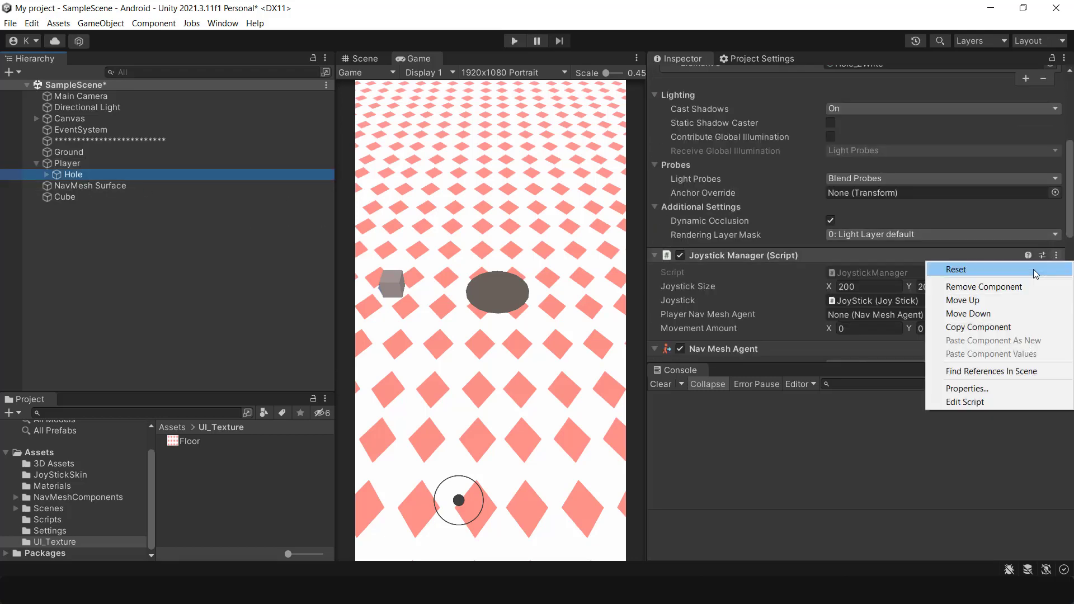
click(968, 328)
click(118, 164)
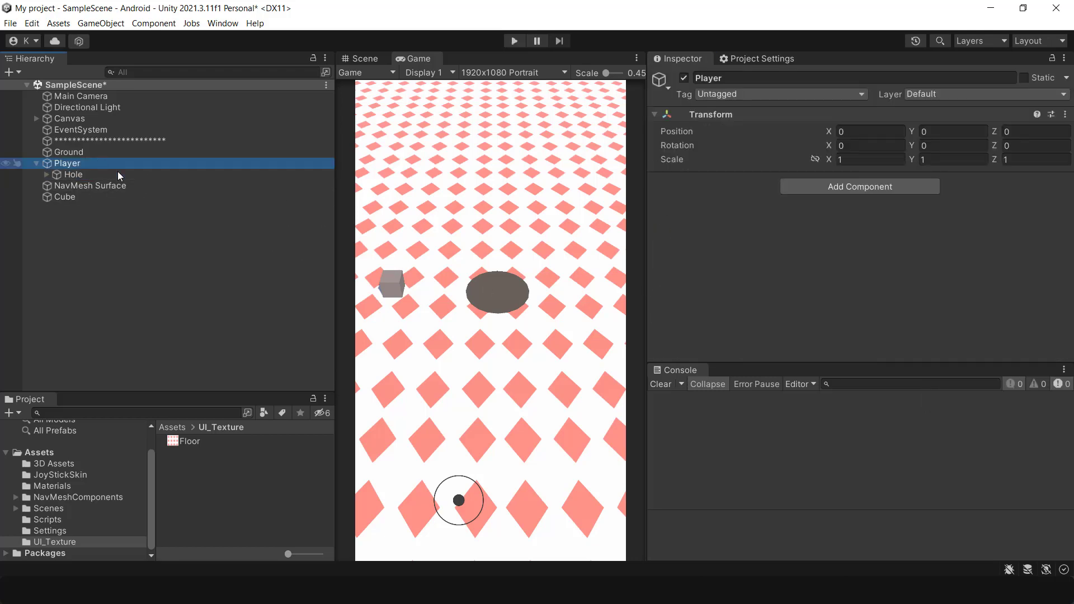
click(1065, 114)
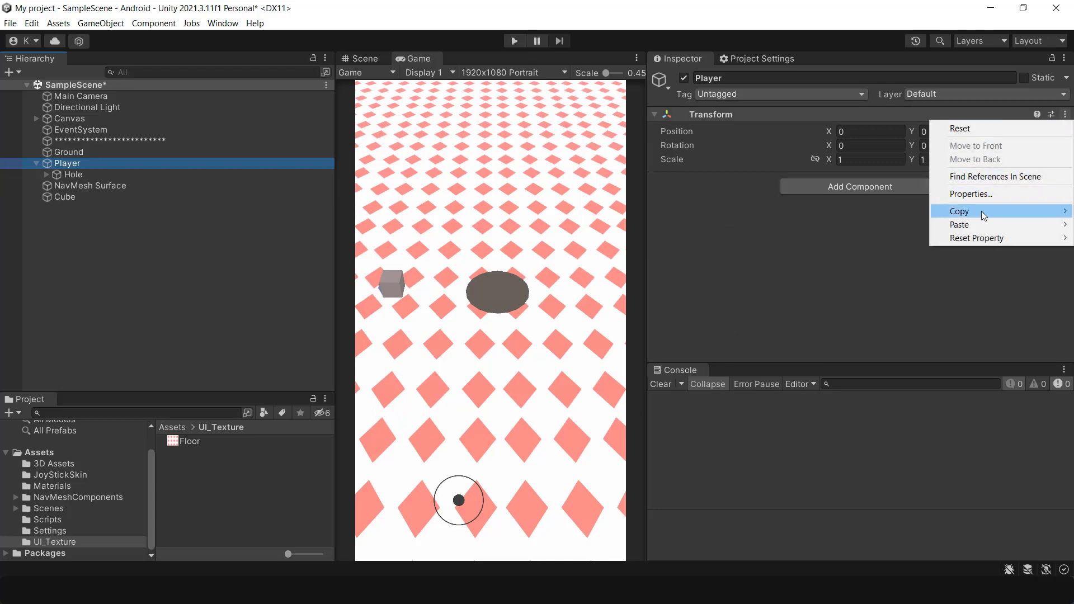
mouse_move(955, 224)
click(867, 281)
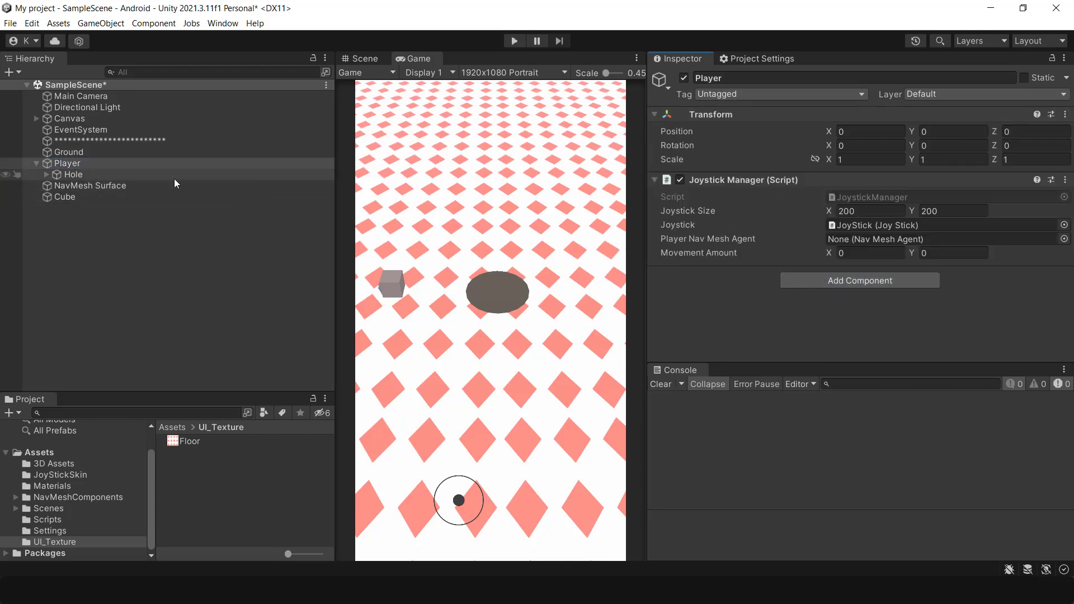
Remove the Joystick Manager component from Hole.
click(73, 174)
scroll(1029, 259, down, 5)
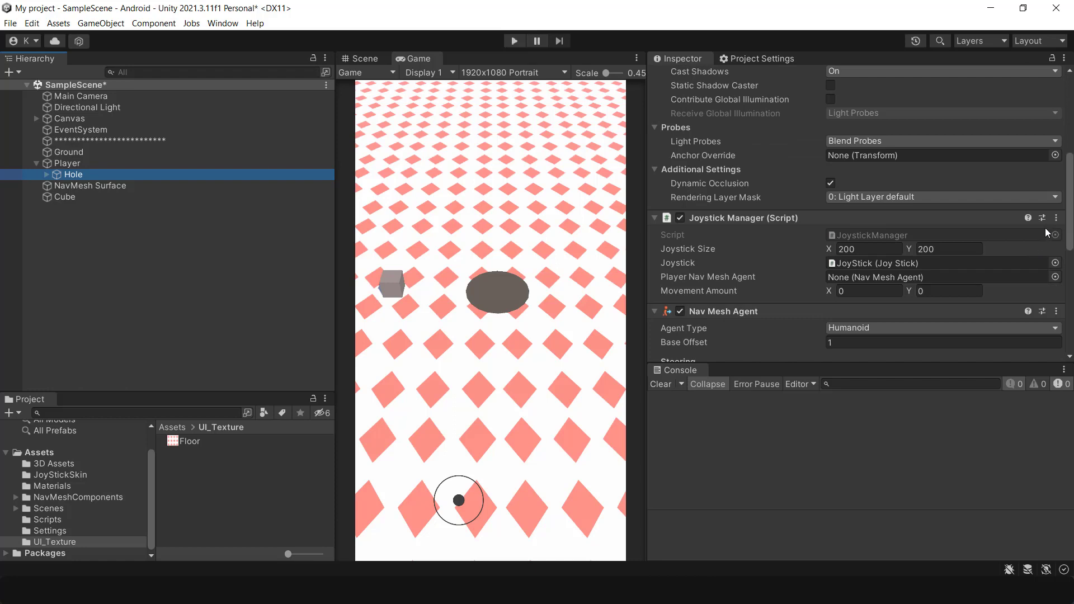
click(1056, 217)
click(978, 274)
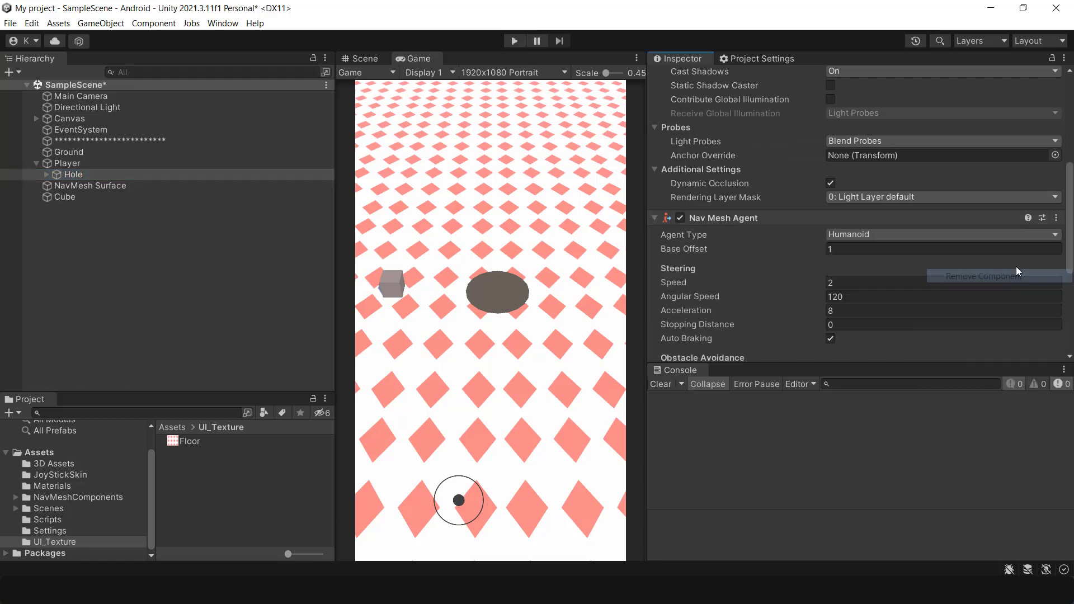
Copy the Nav Mesh Agent component from Hole and paste it onto Player as a new component.
click(1056, 218)
click(973, 315)
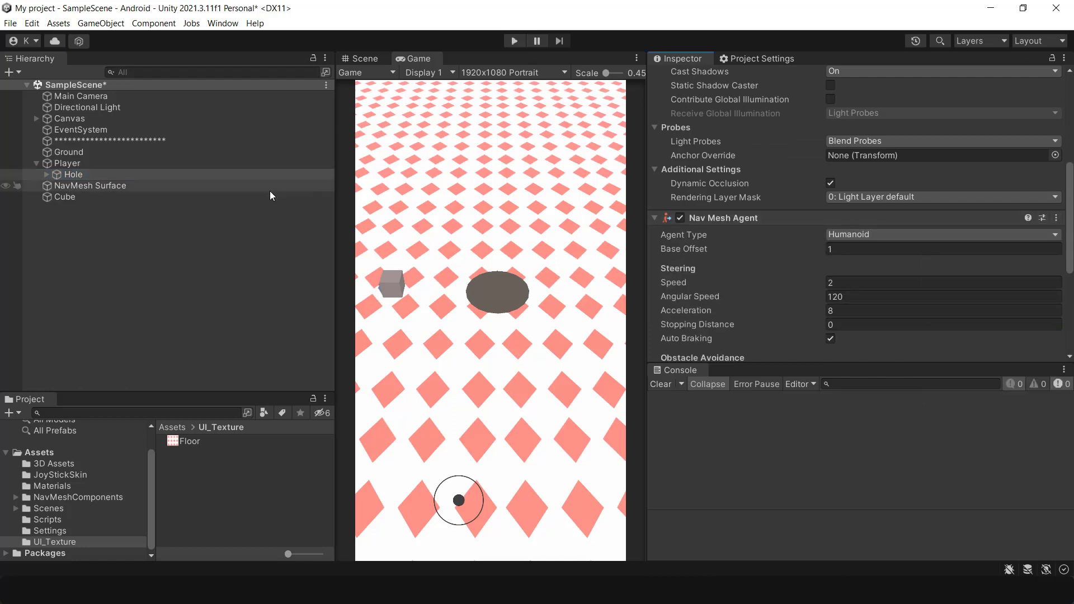
click(89, 163)
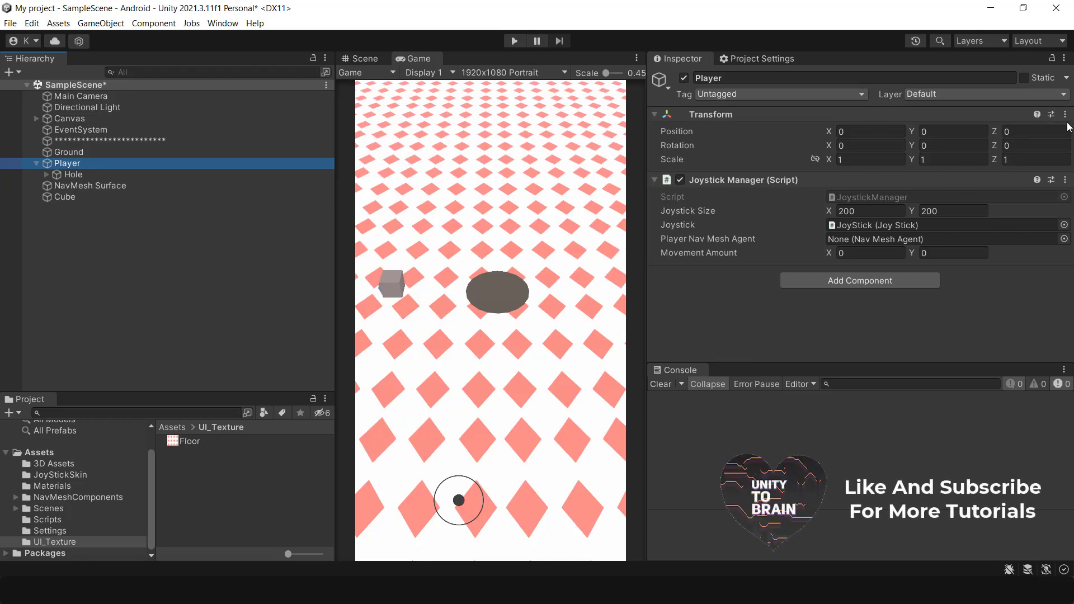
click(1064, 180)
click(1001, 292)
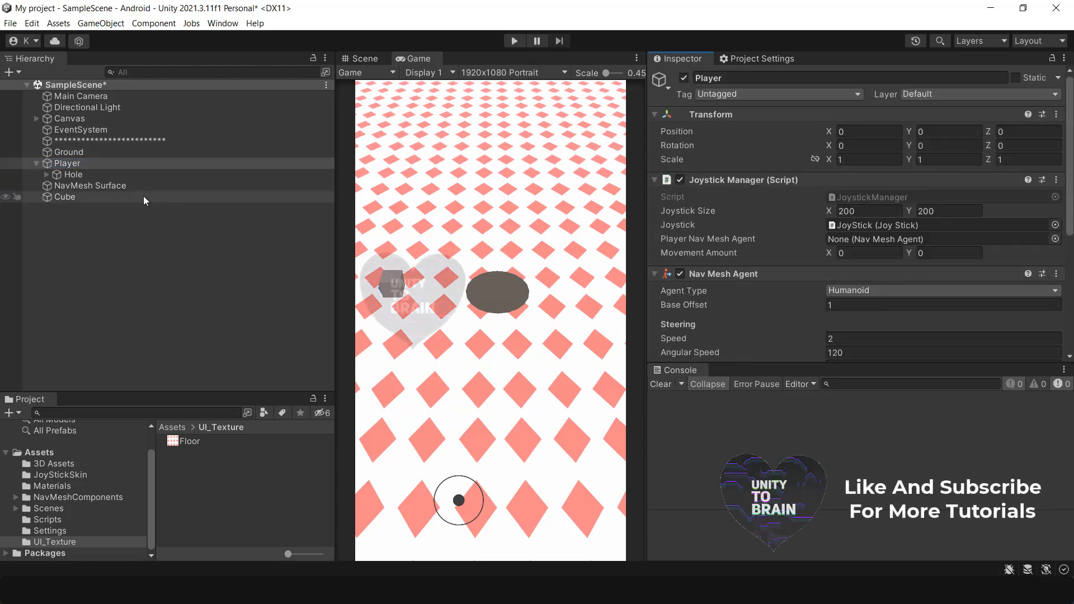
Remove the Nav Mesh Agent component from Hole.
click(78, 174)
scroll(908, 260, down, 5)
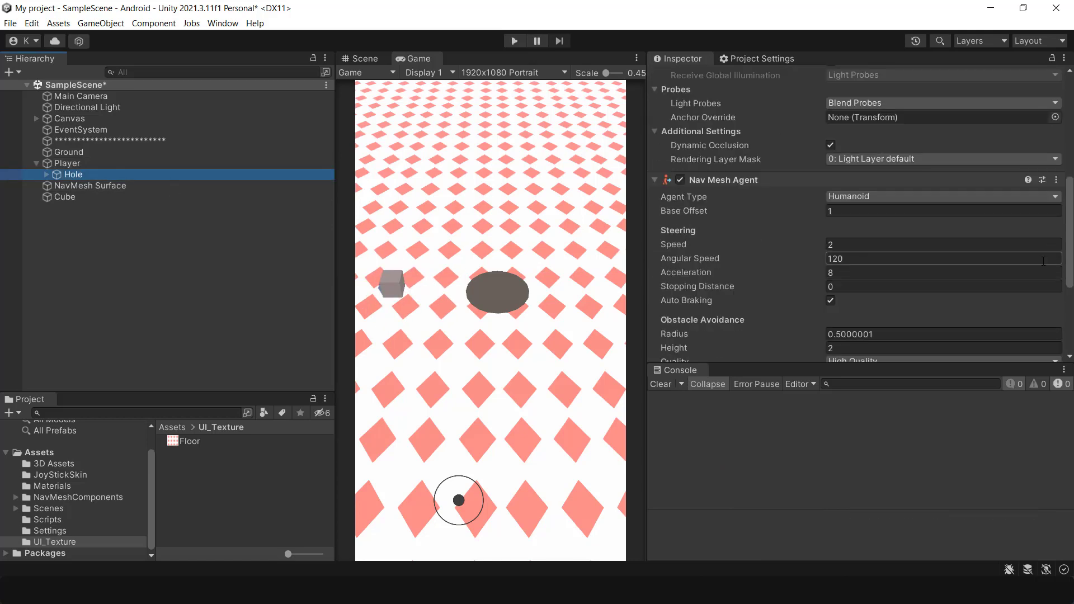
click(1056, 179)
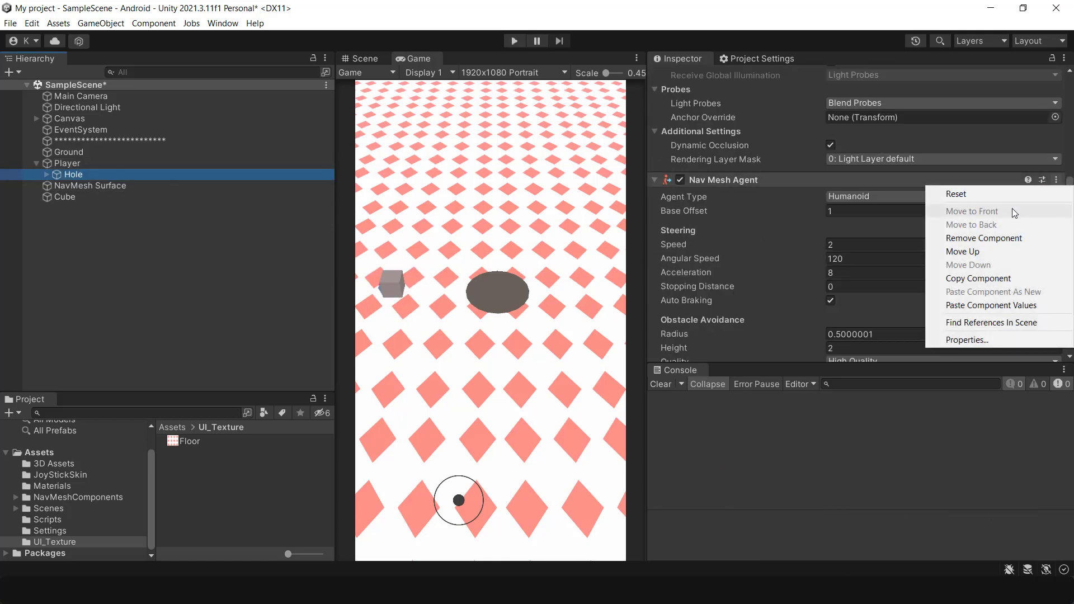
click(989, 238)
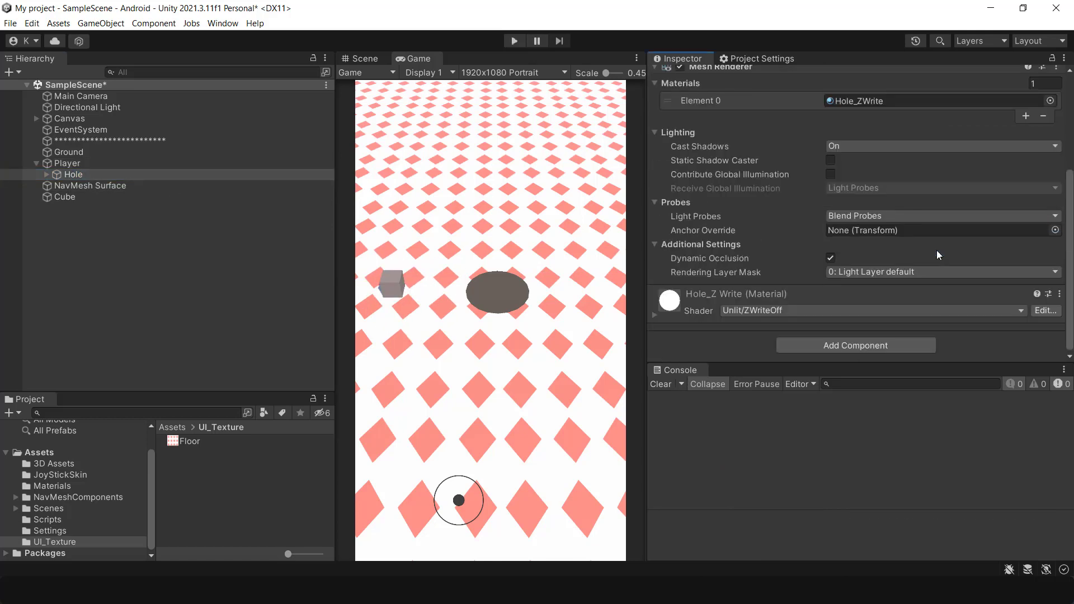
Run the game and examine the hole's height above the ground and the Layer Modifer sphere in the Scene view.
click(514, 41)
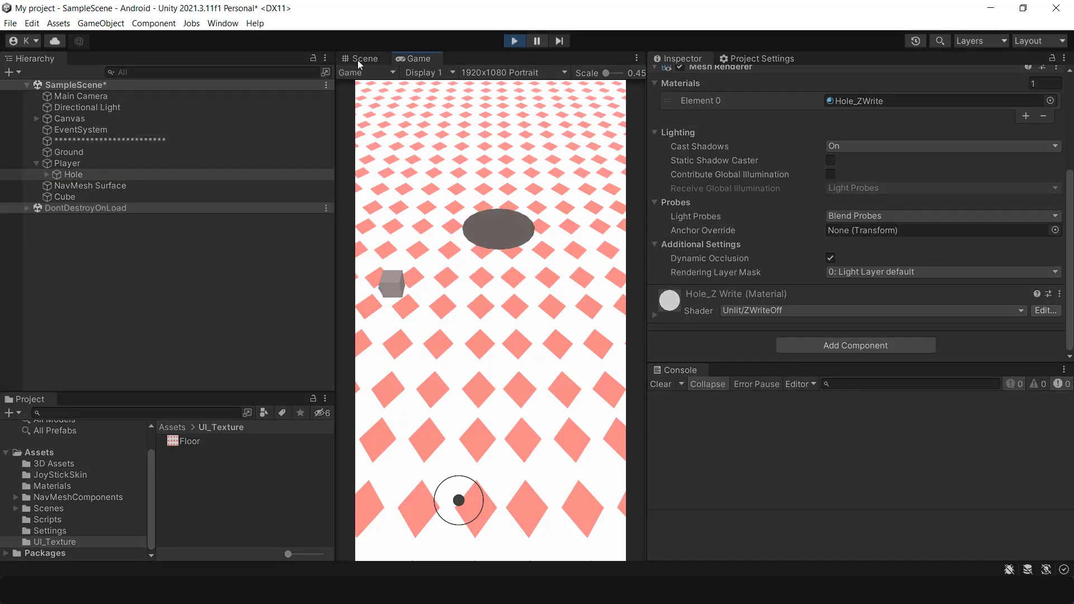
click(361, 58)
scroll(484, 306, up, 5)
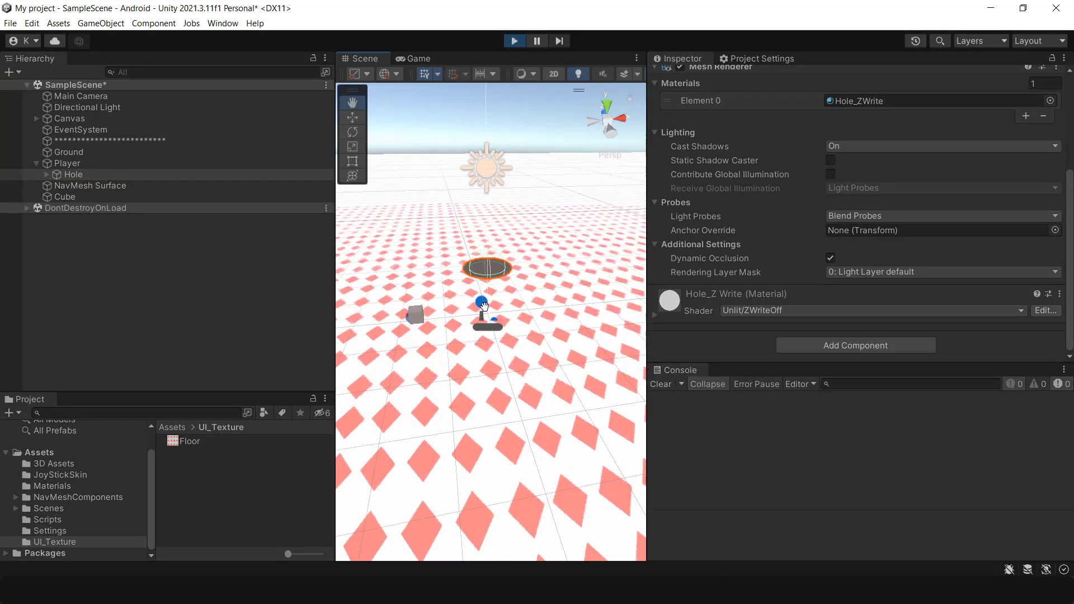
scroll(483, 306, up, 2)
click(46, 174)
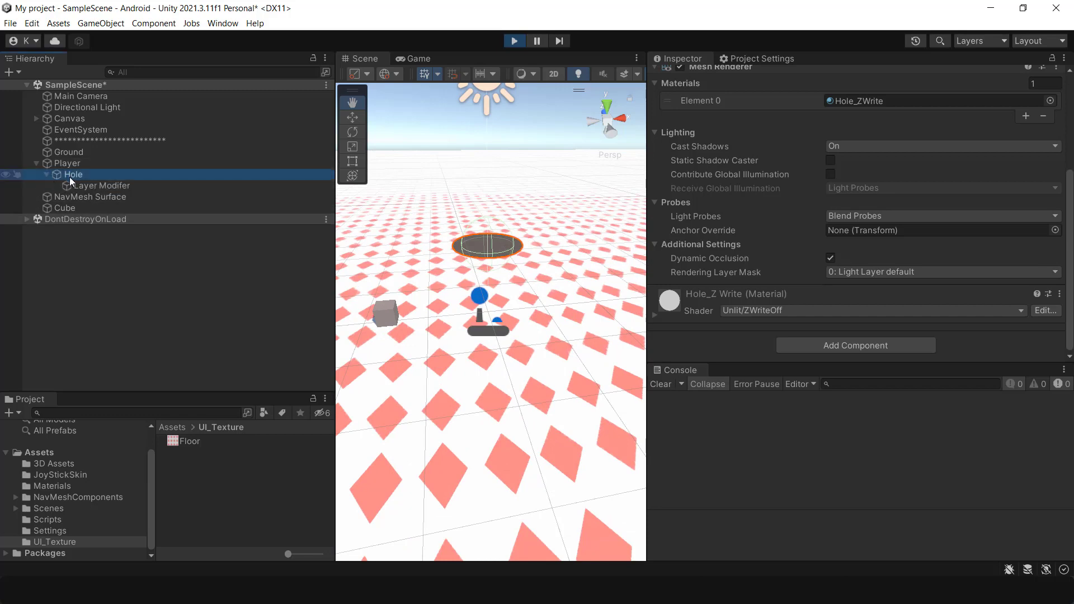
click(90, 185)
scroll(689, 145, up, 4)
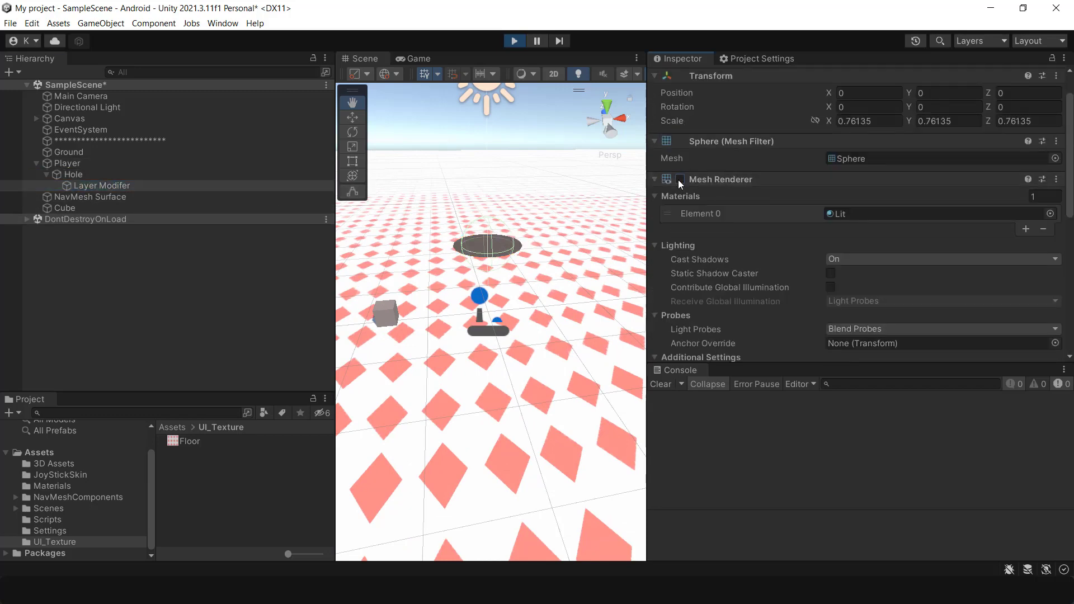
scroll(520, 282, down, 2)
scroll(520, 282, down, 3)
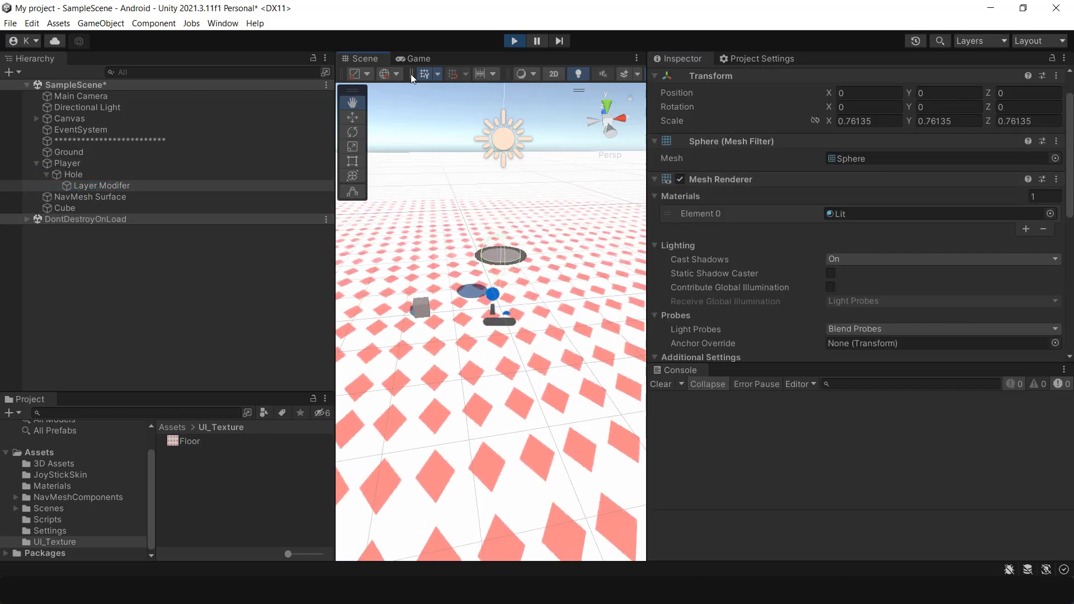
Set the Base Offset of Player's Nav Mesh Agent to -0.2.
click(62, 162)
scroll(824, 258, down, 3)
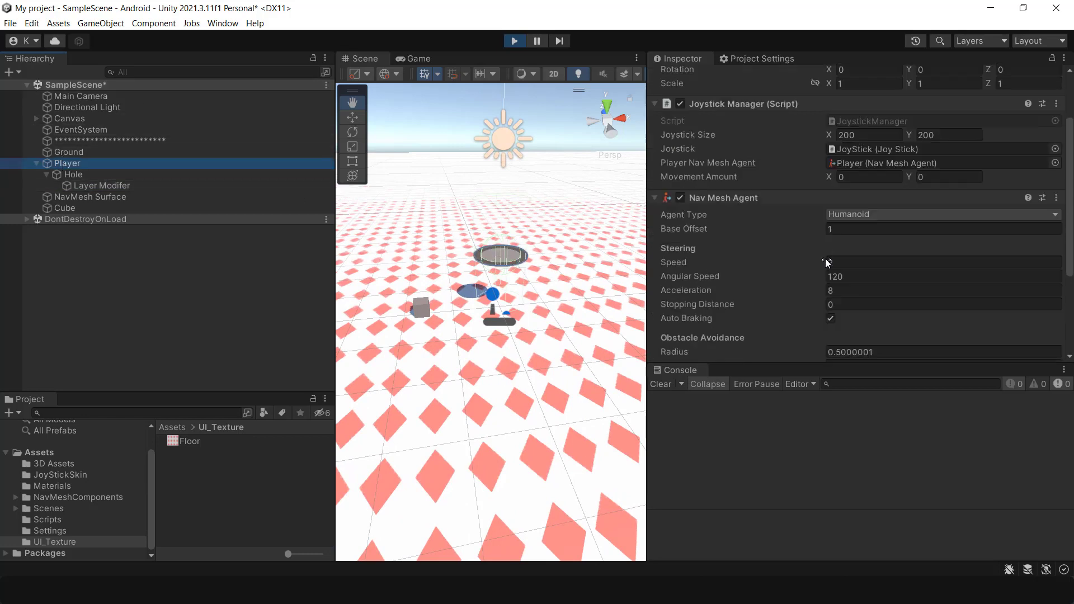
text(-1)
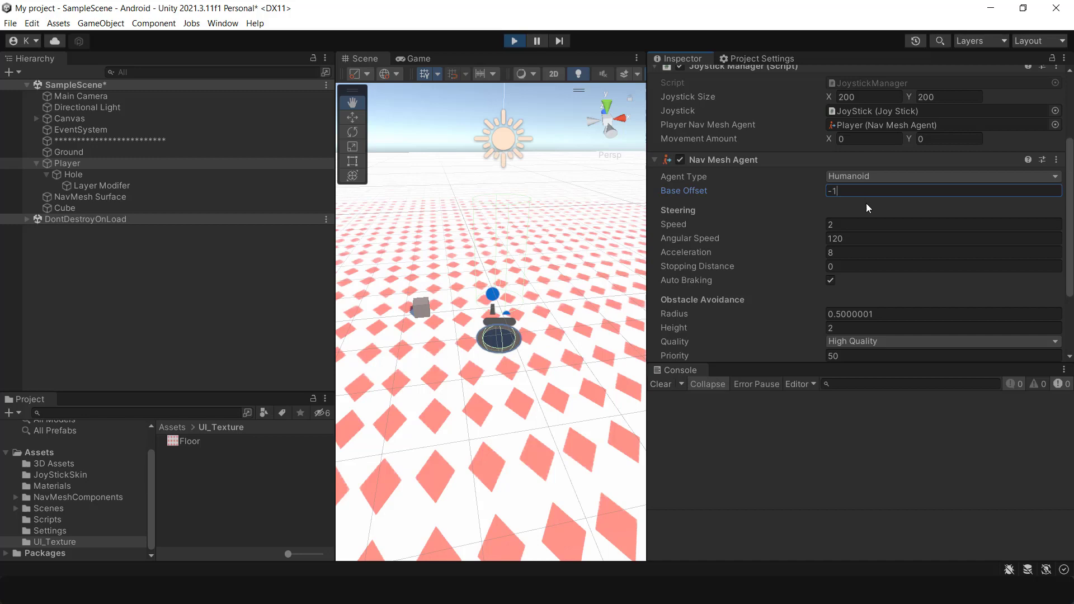
key(BackSpace)
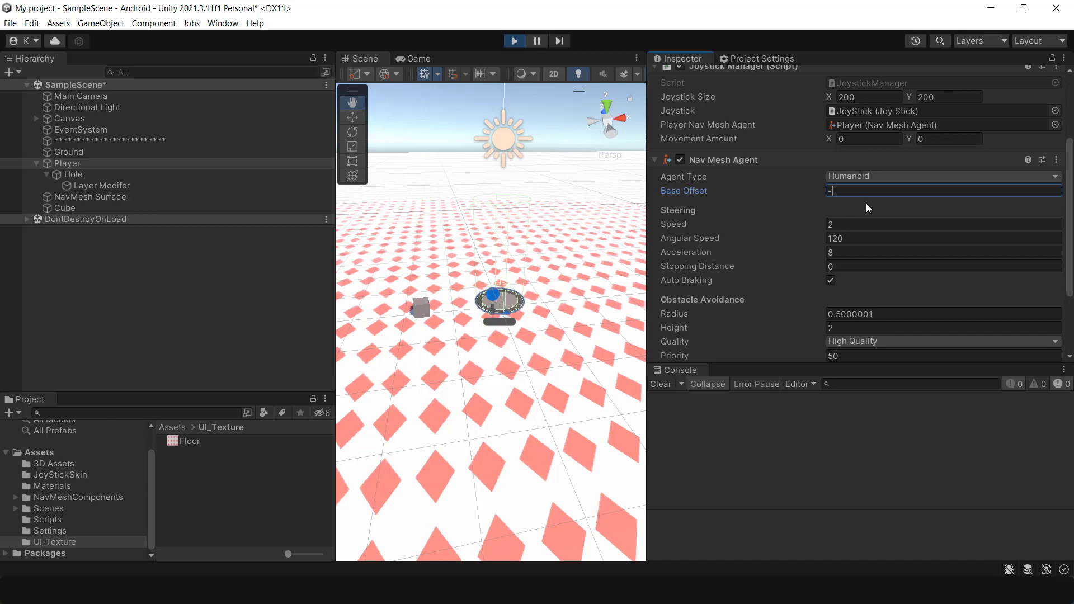
text(0.2)
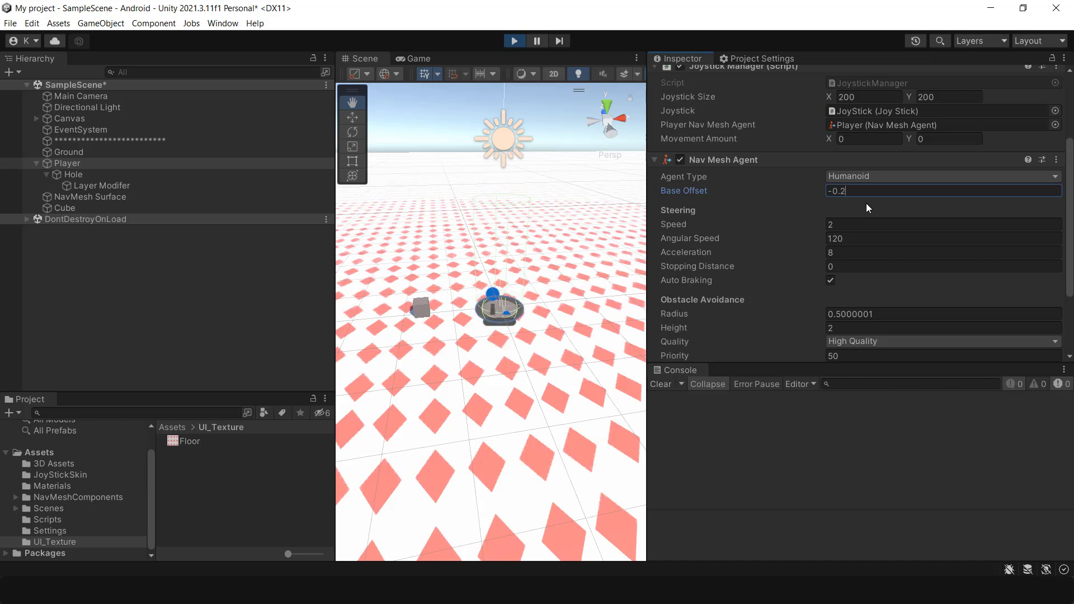
Move Player across the ground toward the cube to test the hole, and exit play mode.
middle_drag(532, 377, 581, 285)
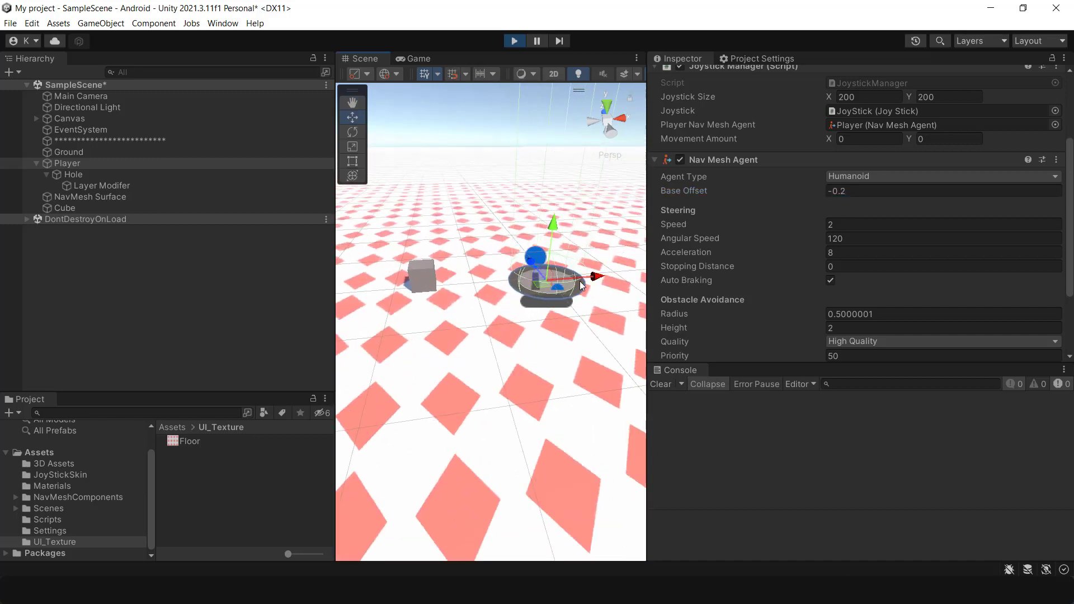
mouse_move(581, 286)
mouse_down()
mouse_move(506, 286)
mouse_move(583, 282)
mouse_up()
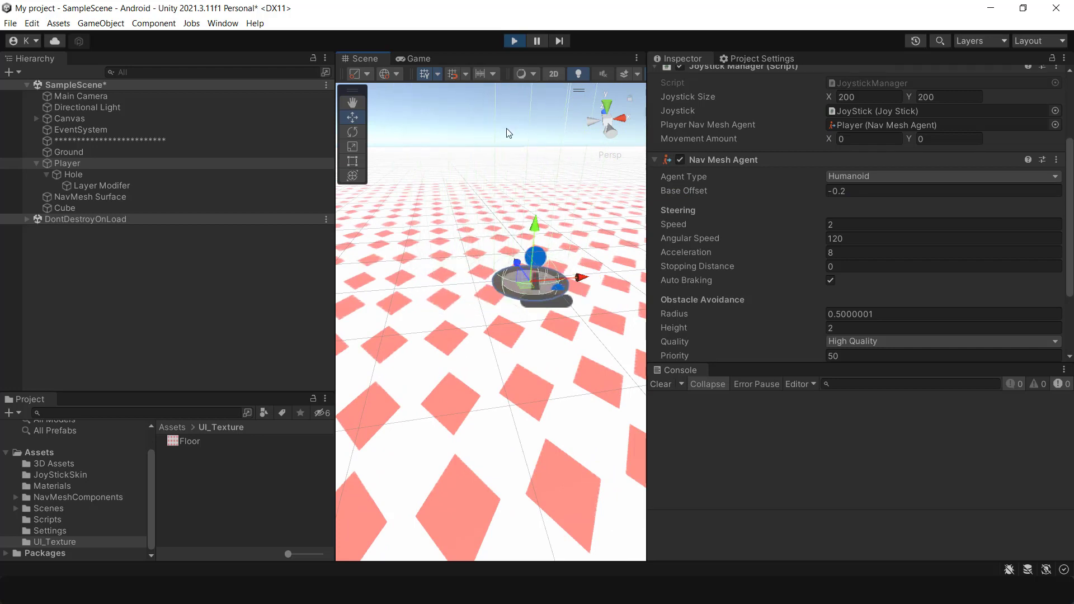
click(429, 60)
click(515, 41)
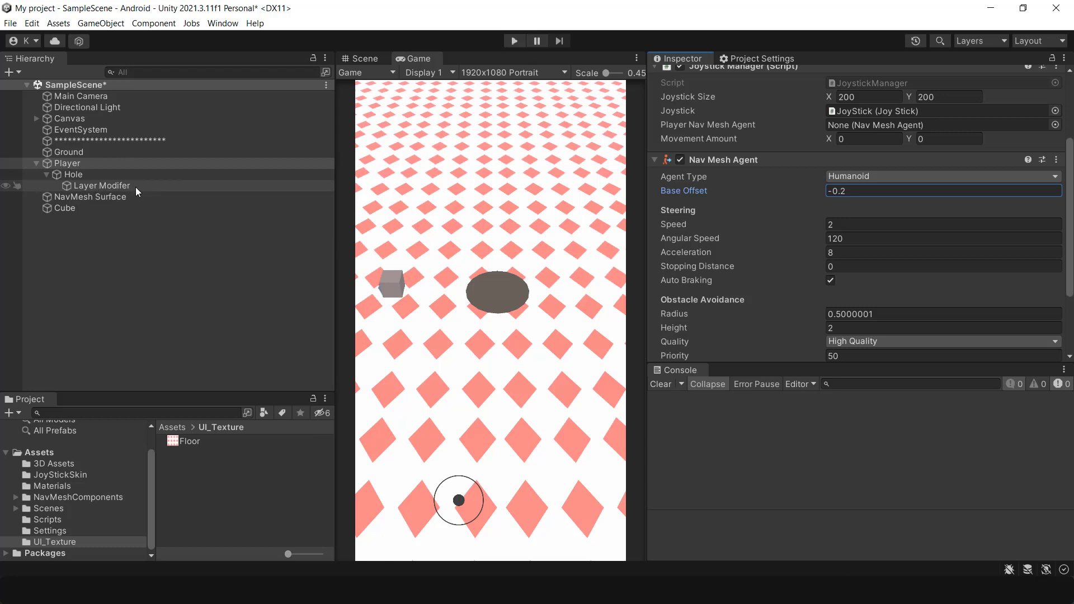
Move Layer Modifer out of Hole so it is a direct child of Player.
click(81, 177)
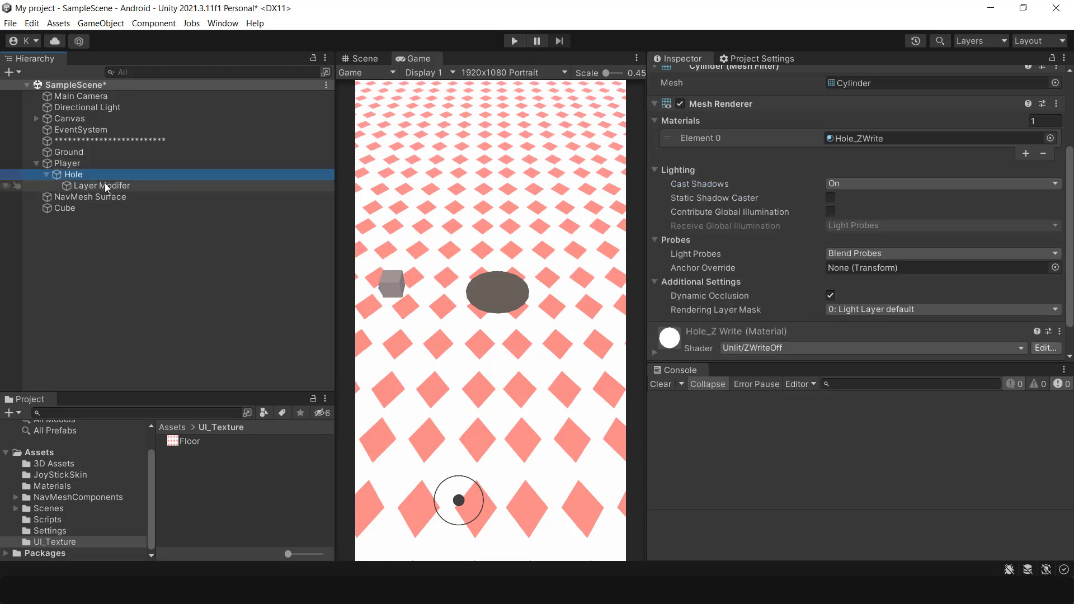
mouse_move(96, 186)
mouse_down()
mouse_move(79, 170)
mouse_move(81, 193)
mouse_up()
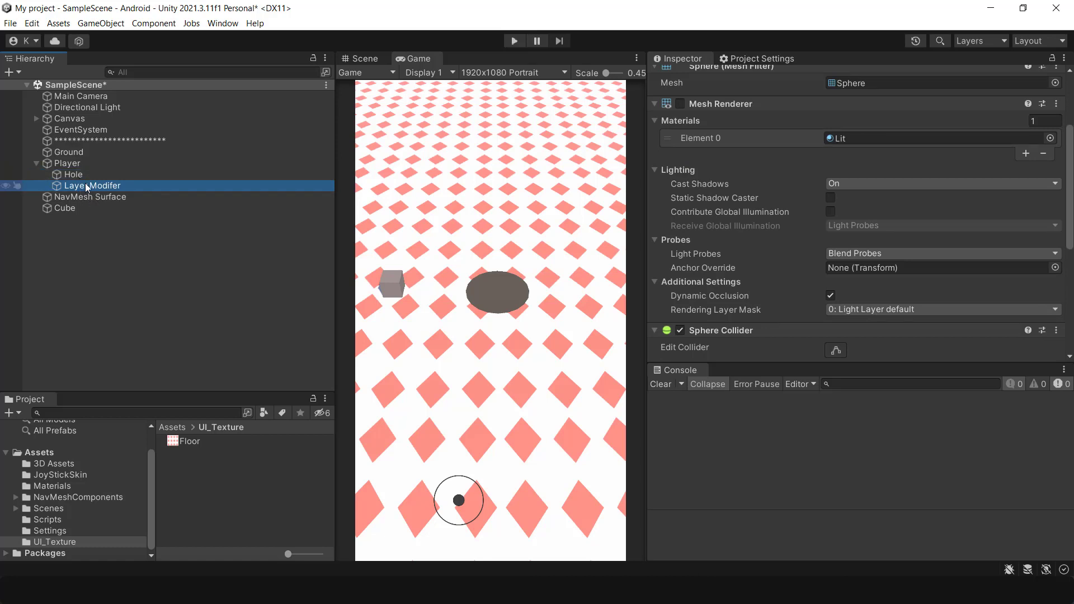
click(84, 174)
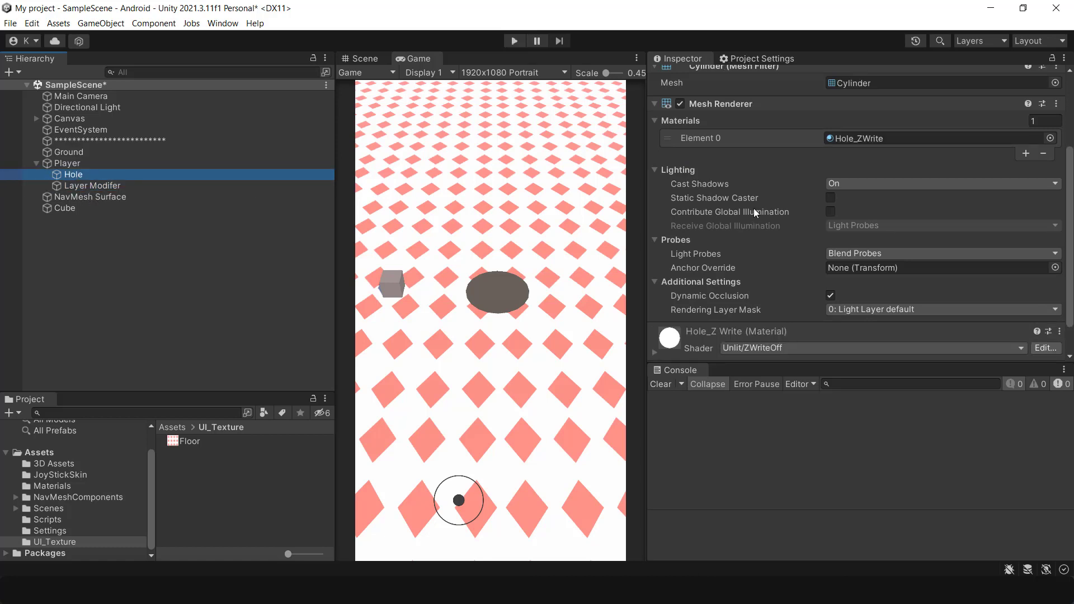
scroll(781, 208, up, 3)
scroll(780, 209, down, 5)
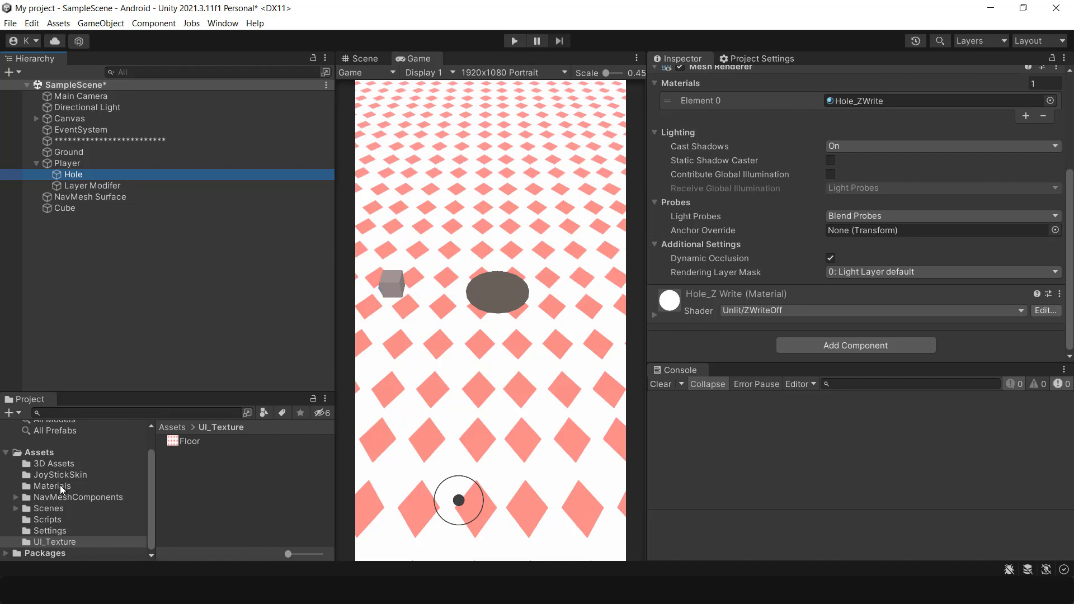
Preview the Bullet and holeSkin models from 3D Assets, and add holeSkin to the scene as a child of Player.
click(60, 463)
click(216, 442)
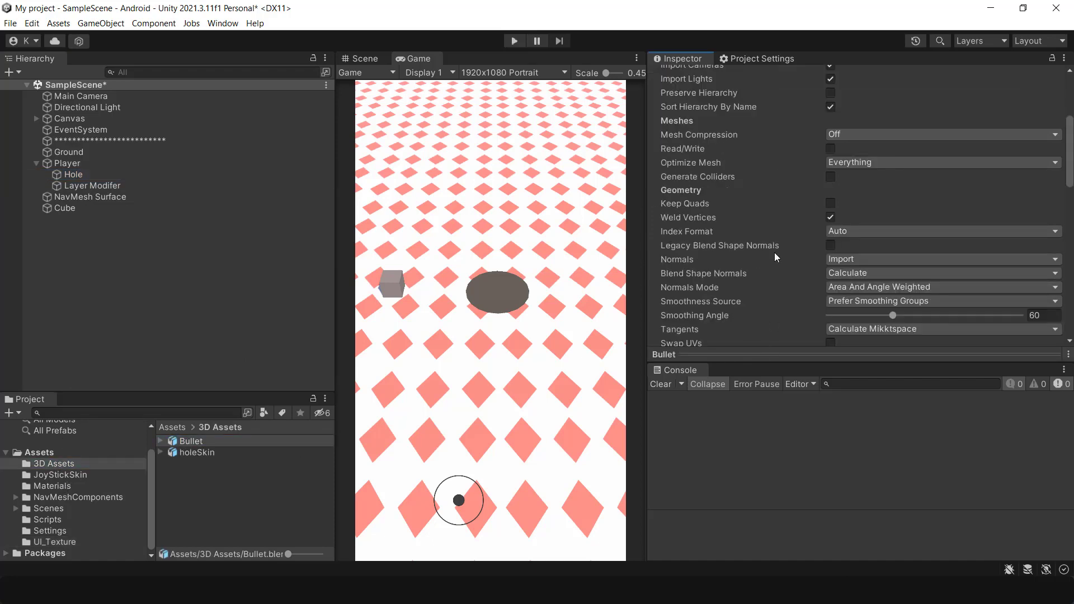
click(794, 354)
drag(814, 297, 756, 255)
click(183, 455)
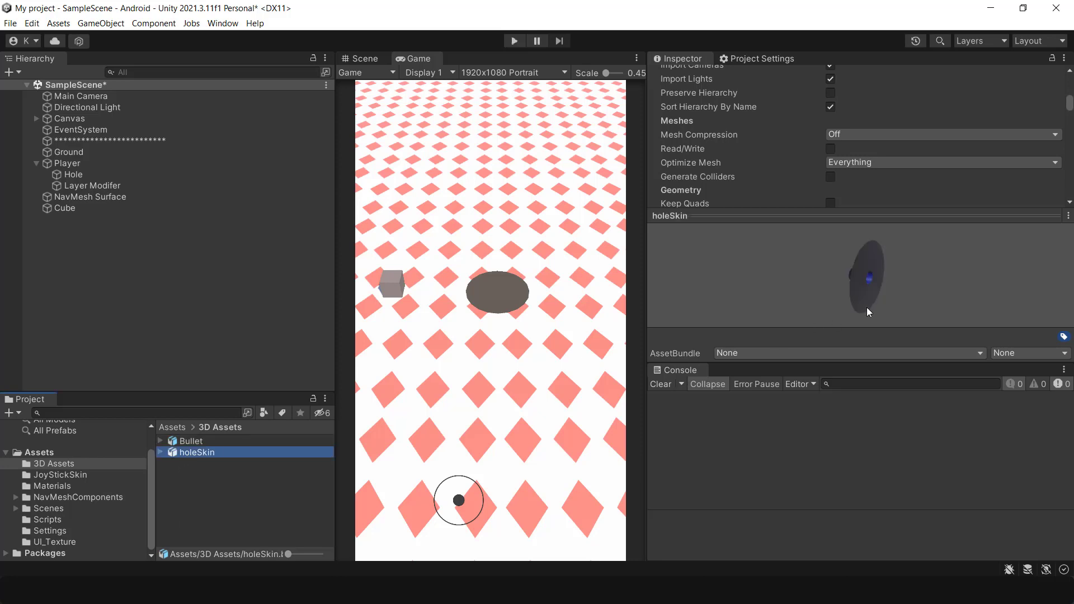
drag(867, 308, 822, 281)
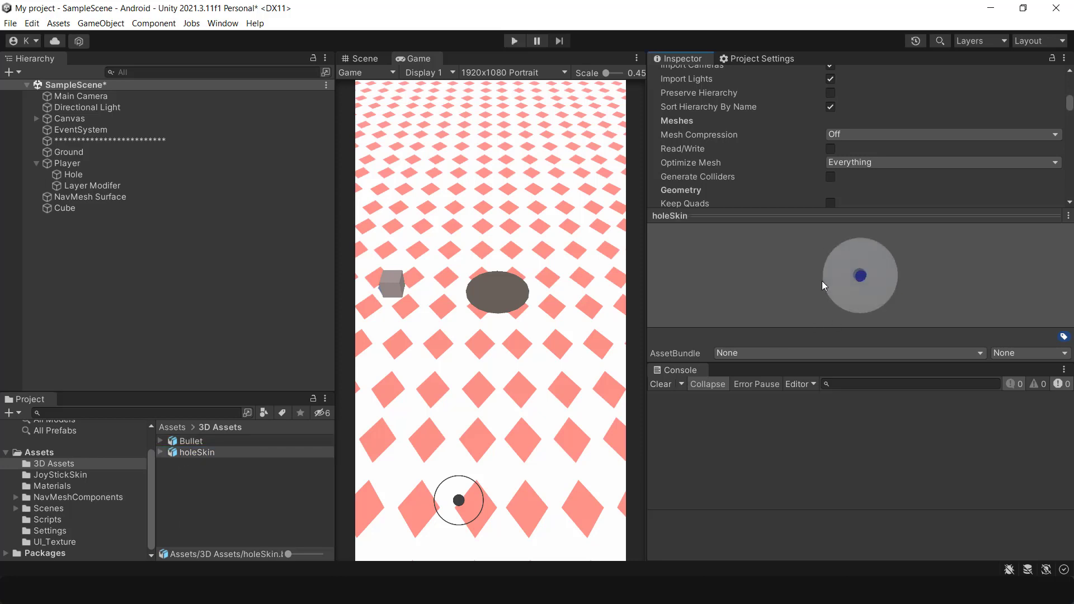
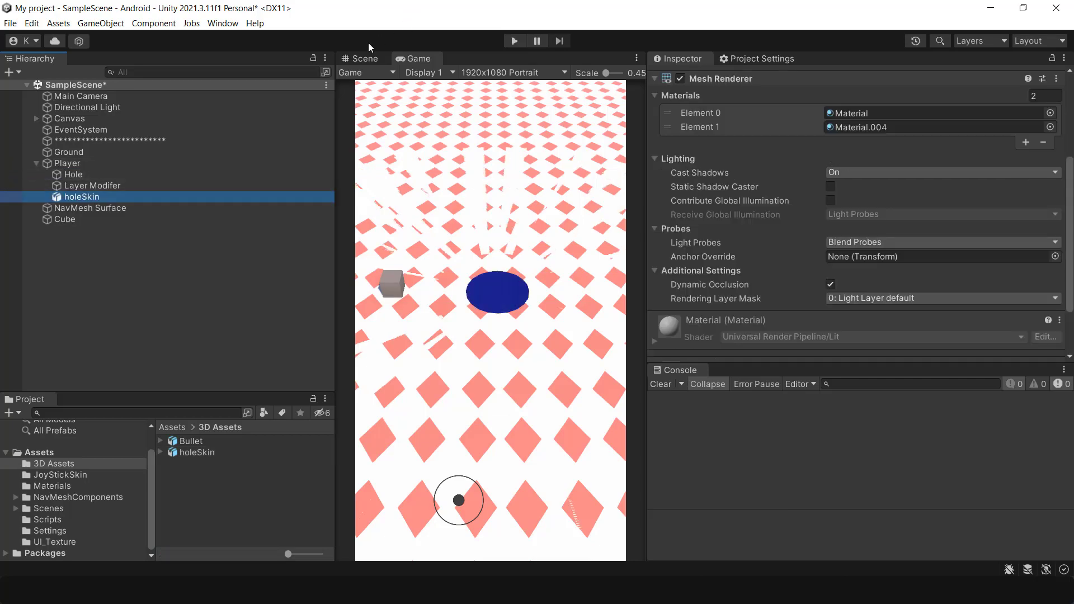
Disable the Ground object to expose the holeSkin mesh, and review Ground's Mesh Collider settings.
click(361, 57)
middle_drag(543, 282, 484, 302)
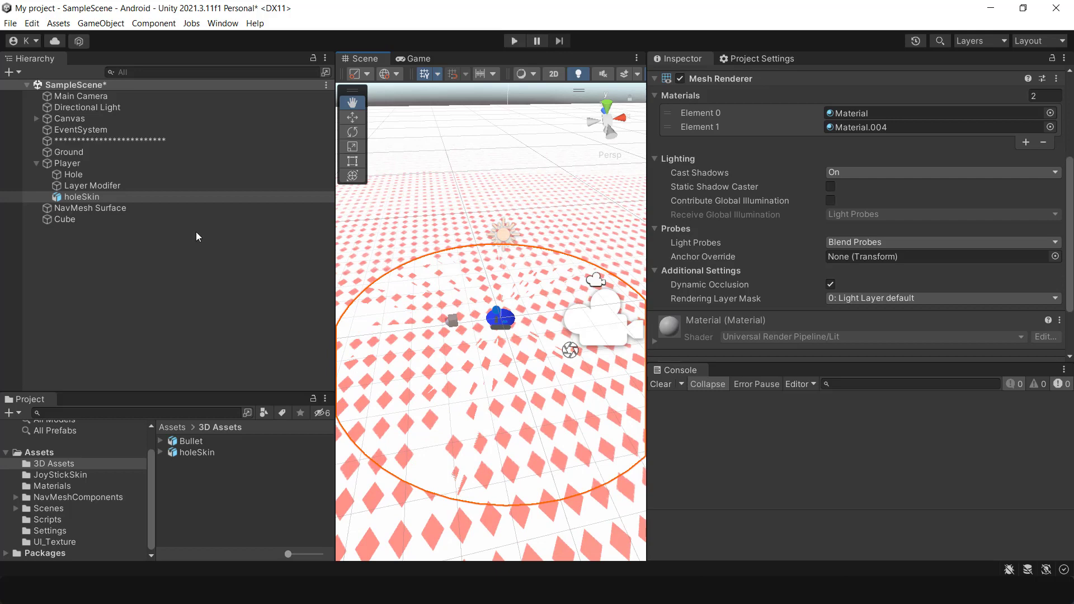
click(73, 152)
click(683, 77)
scroll(498, 338, up, 5)
scroll(497, 339, down, 3)
scroll(502, 295, up, 2)
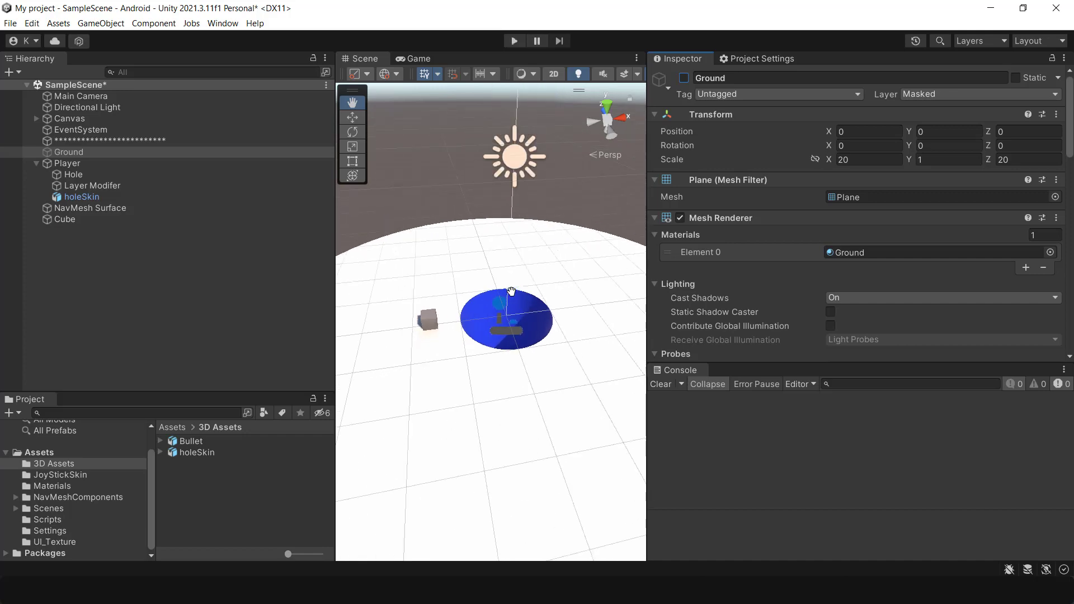
scroll(992, 207, down, 4)
scroll(800, 271, down, 3)
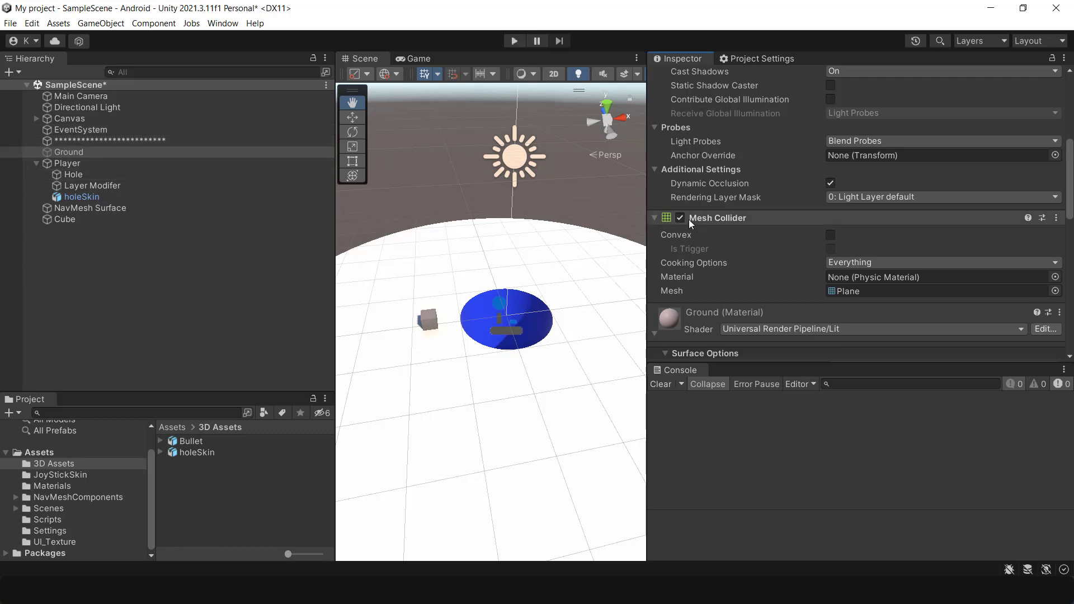
Add a Mesh Collider component to holeSkin.
click(126, 197)
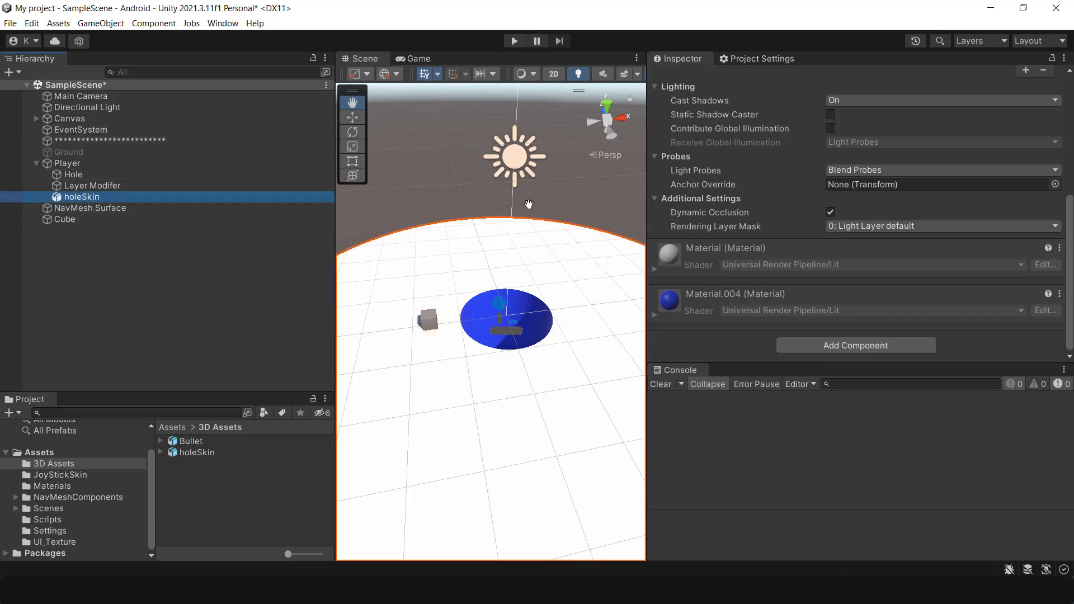
click(830, 341)
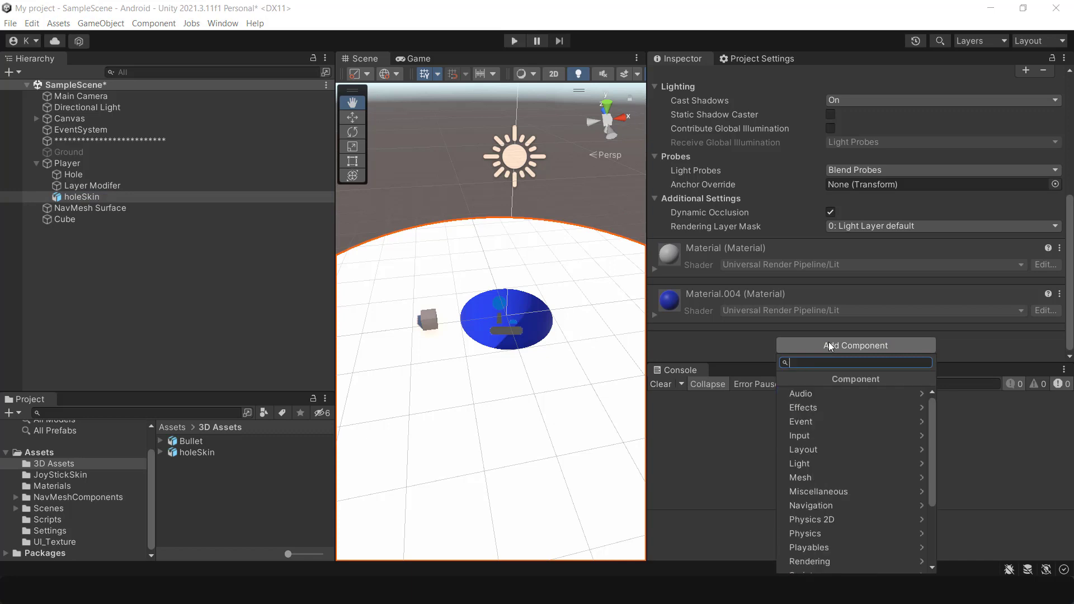
text(mesh)
key(Return)
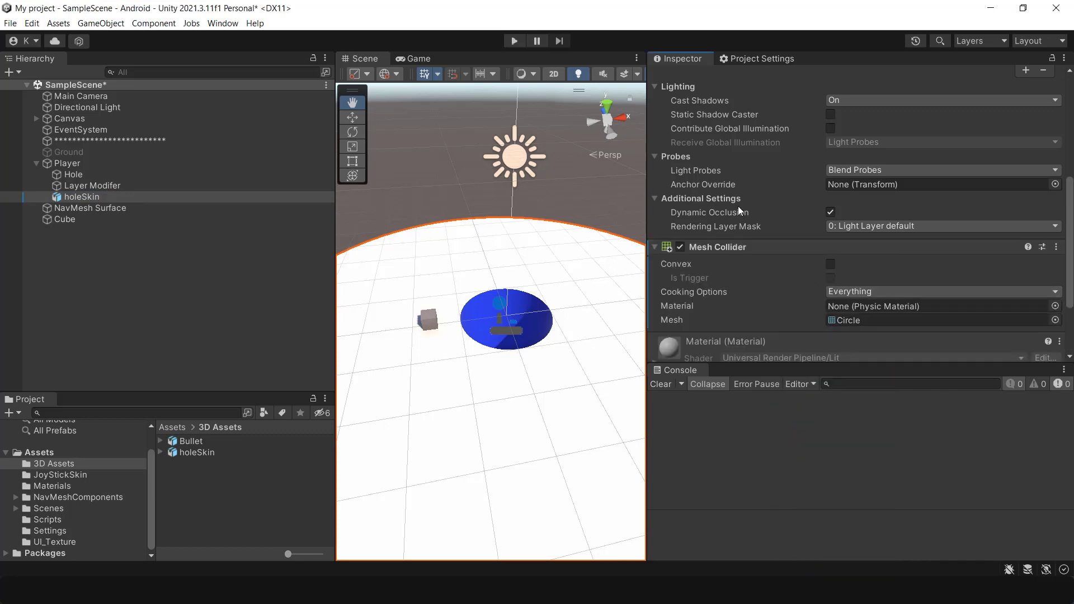
Turn off holeSkin's Mesh Renderer to examine the collider's wireframe, and turn the renderer back on.
scroll(705, 179, up, 3)
click(680, 83)
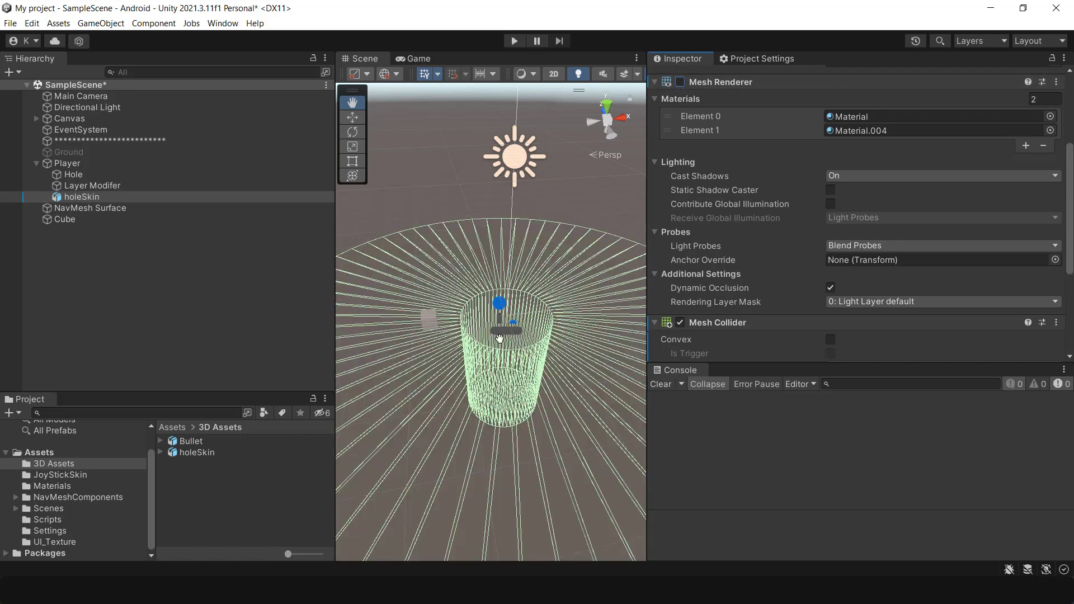
scroll(450, 358, up, 3)
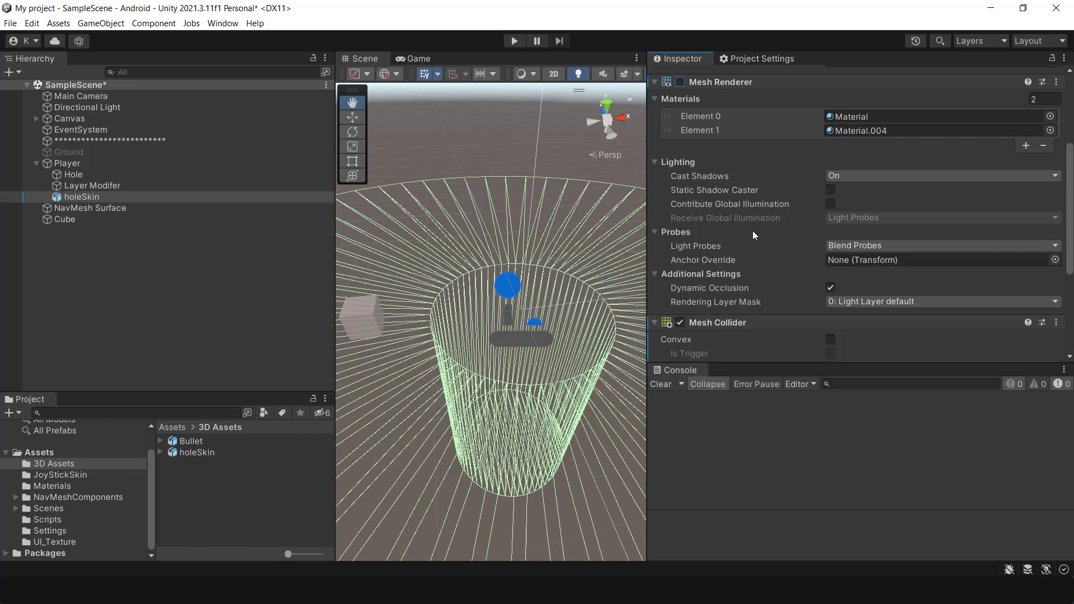
click(680, 81)
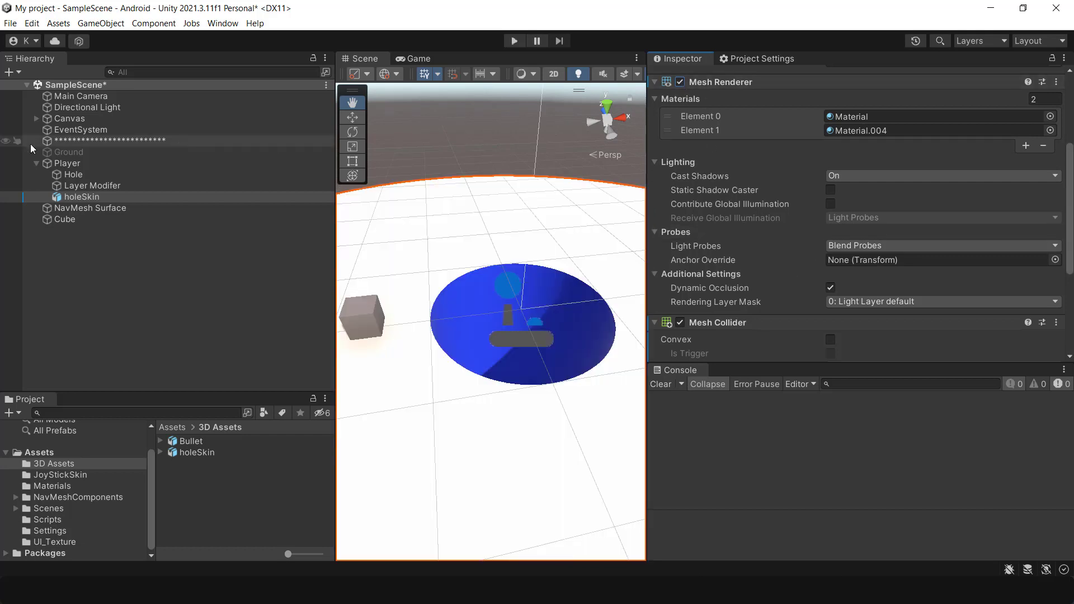
Re-enable the Ground object and make holeSkin a child of Hole.
click(136, 155)
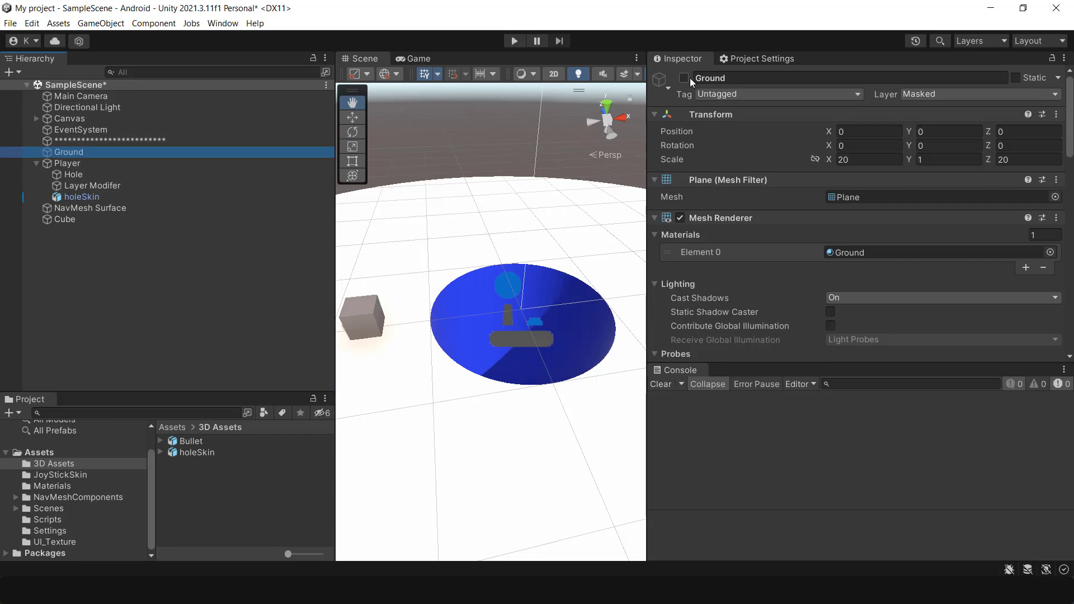
click(688, 78)
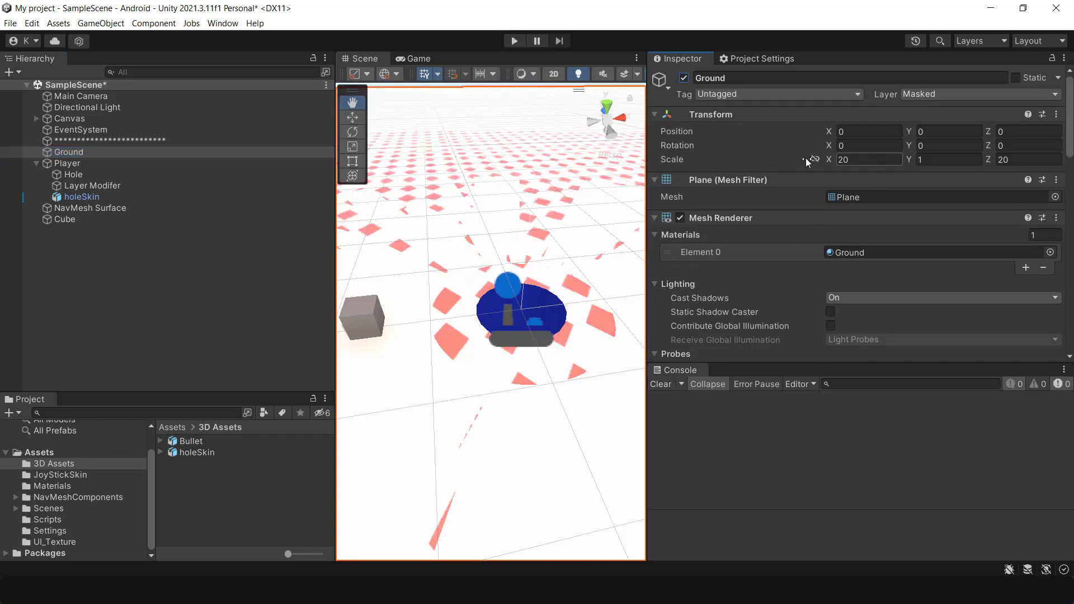
click(82, 196)
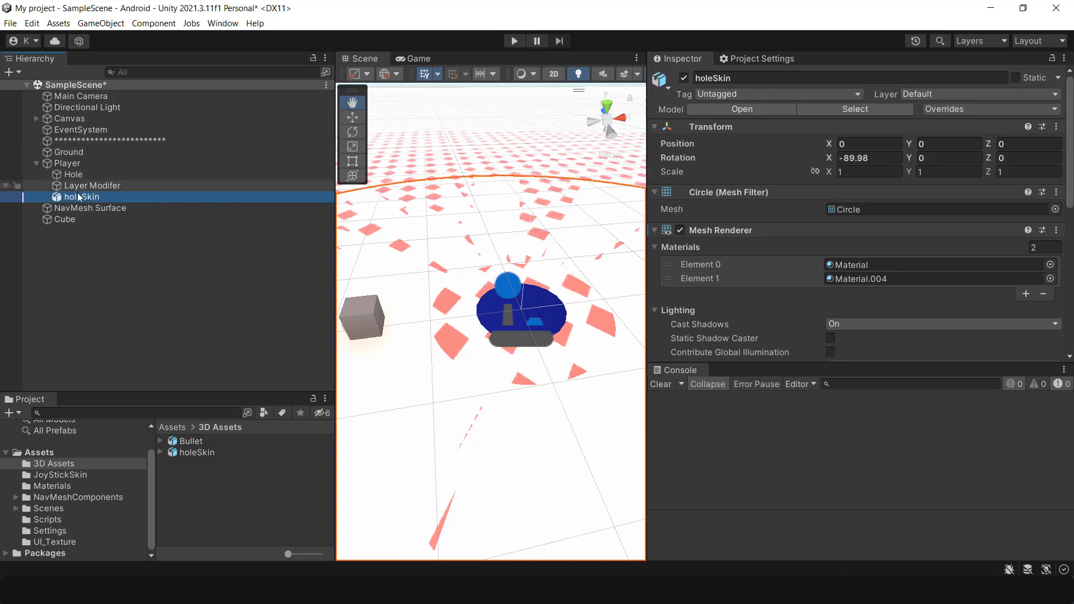
drag(84, 197, 78, 186)
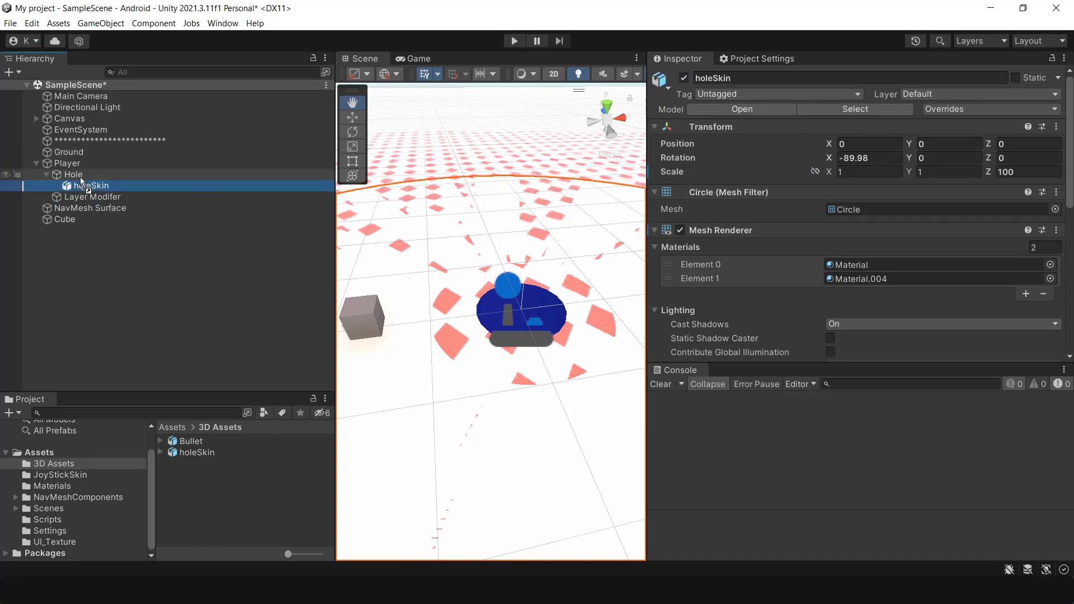
Set holeSkin's X and Y scale to 0.5.
click(850, 172)
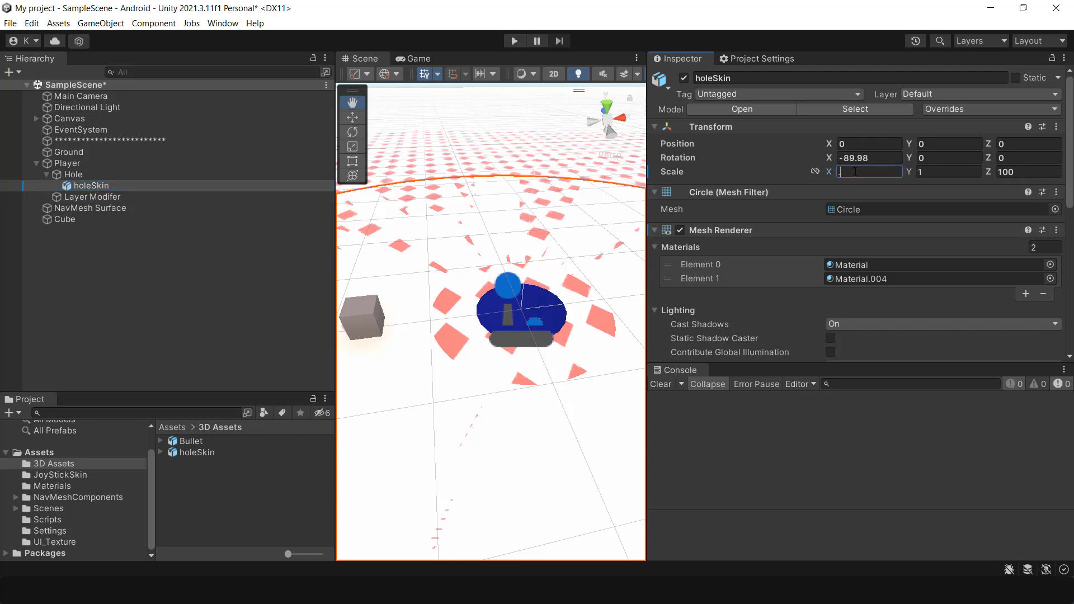
text(.5)
click(943, 171)
text(.5)
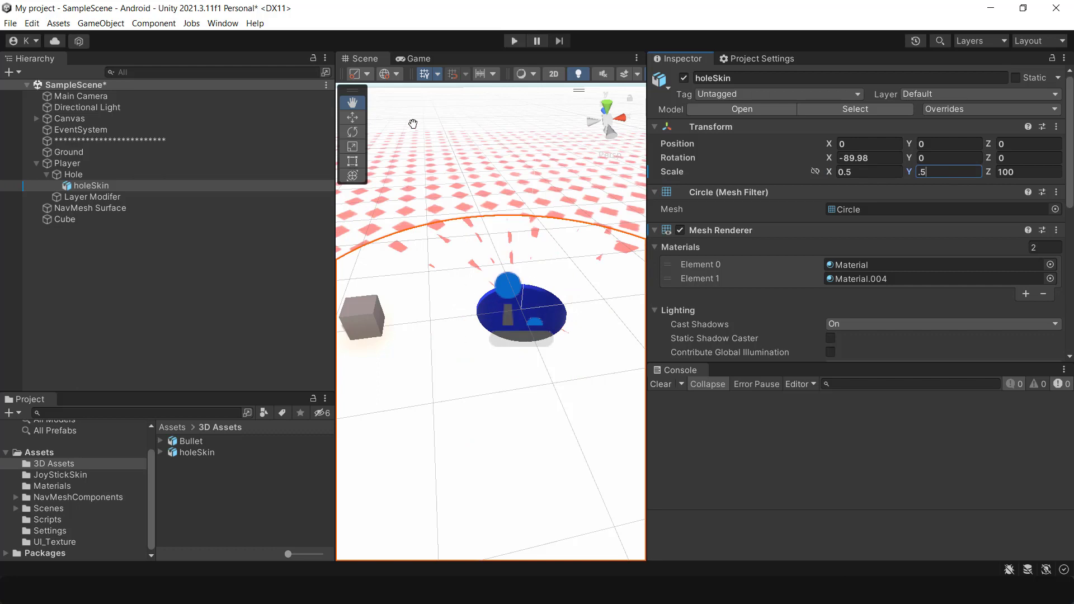
Show the Game view and apply the Hole material from the Materials folder to both of holeSkin's material elements.
click(419, 58)
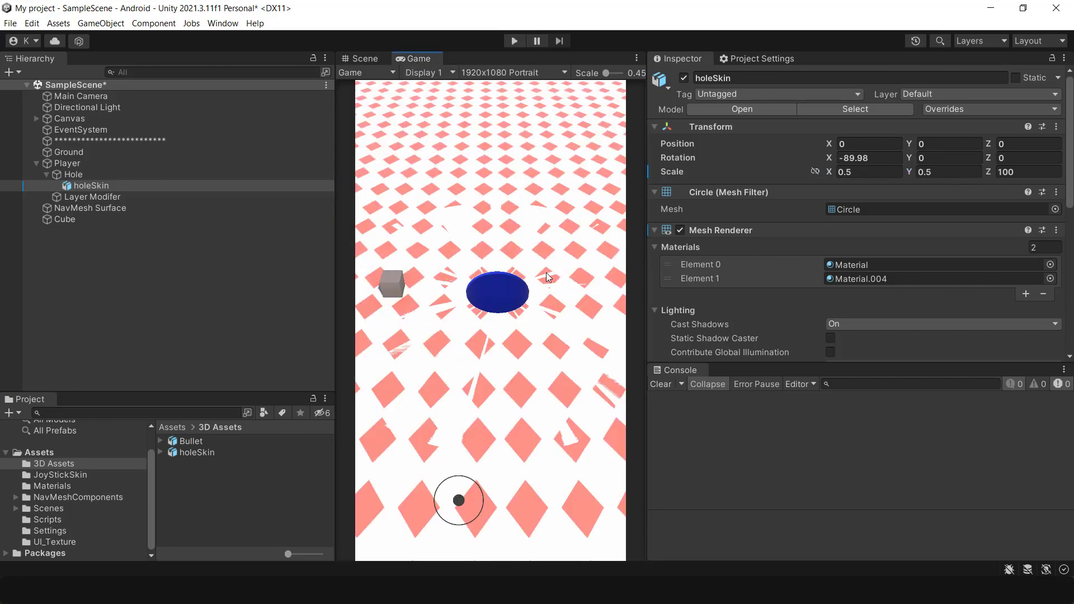
click(55, 486)
drag(199, 486, 124, 186)
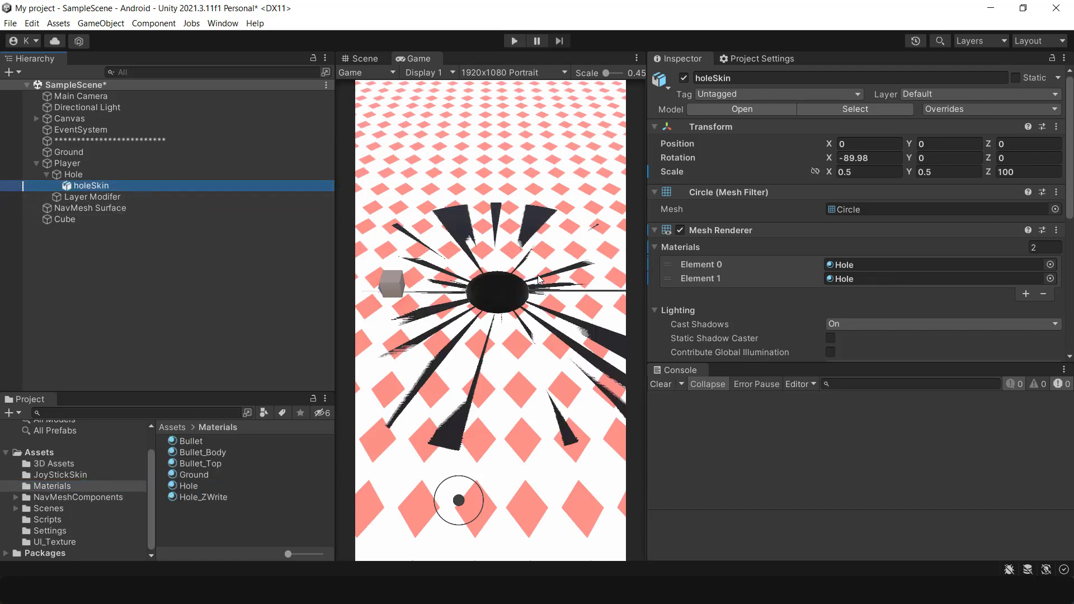
Review Player's components and play-test moving the hole with the joystick.
click(80, 163)
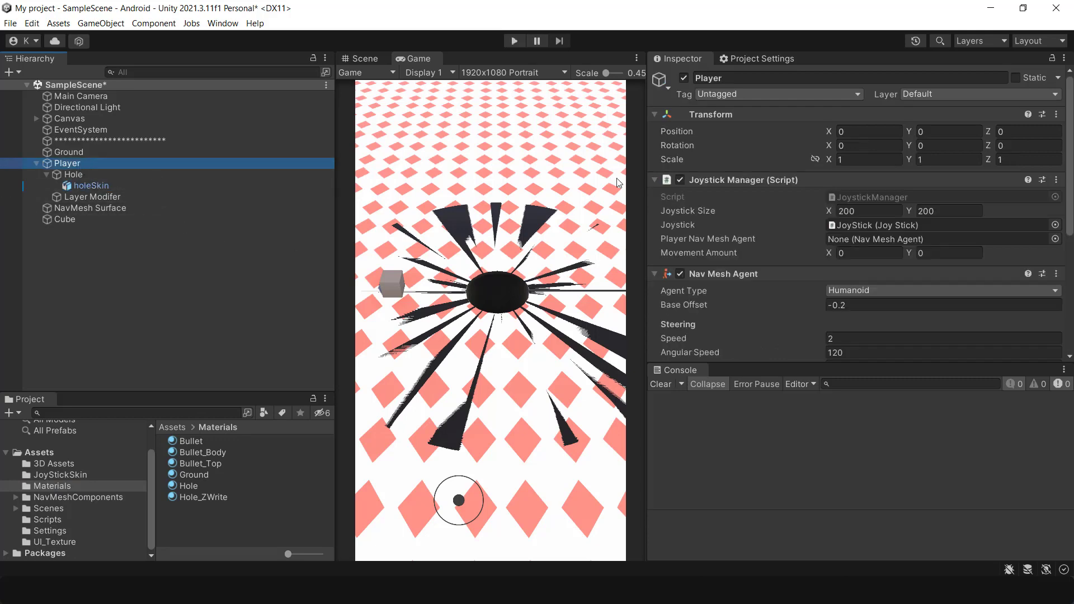
scroll(877, 263, down, 3)
scroll(877, 263, up, 3)
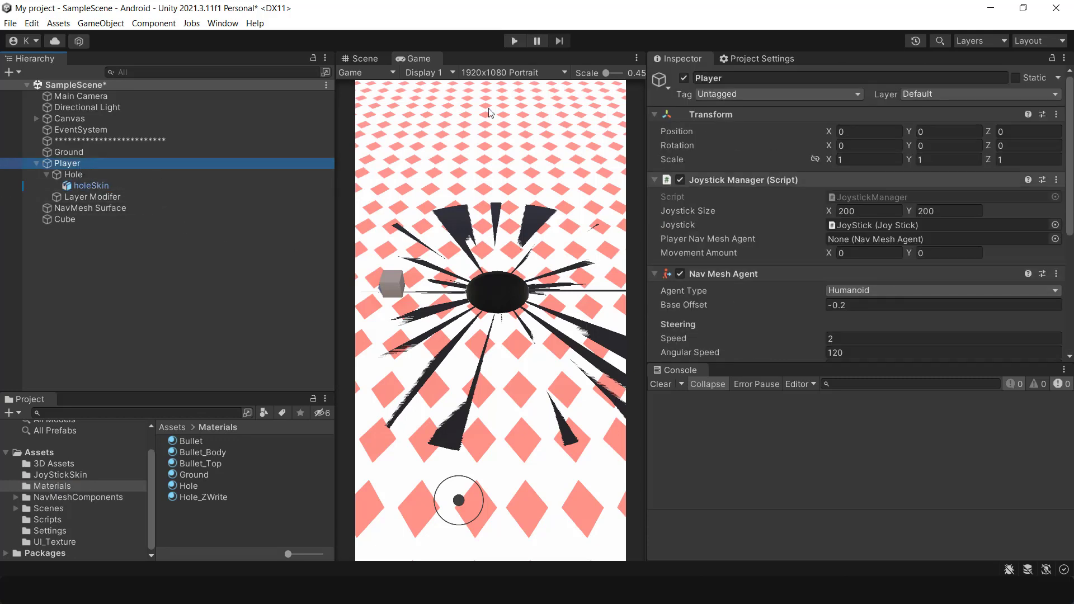
click(514, 40)
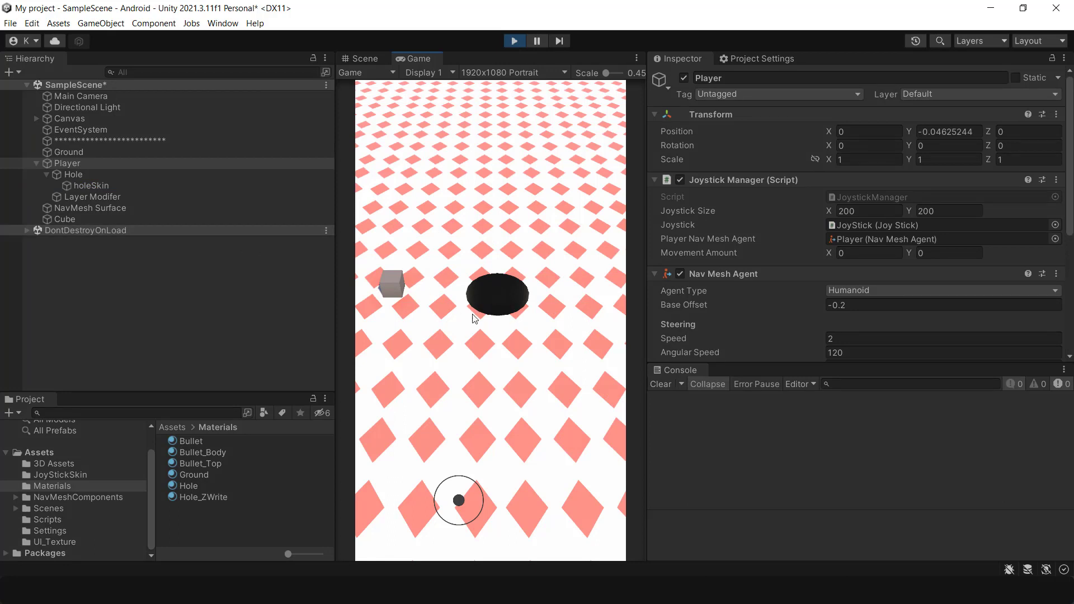
drag(511, 416, 485, 409)
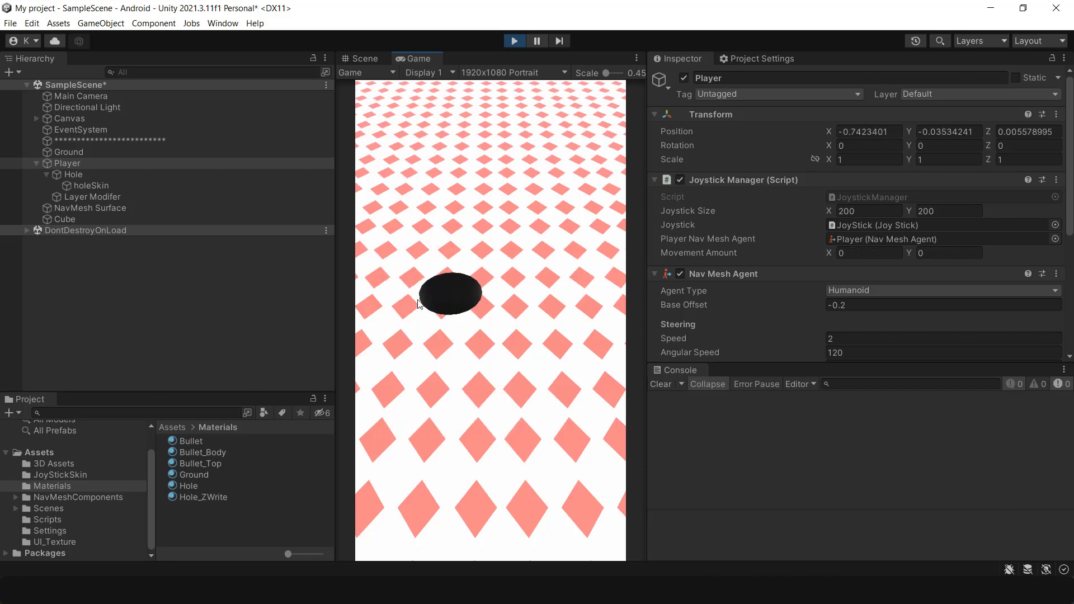
click(515, 40)
Play the scene again, steering the hole under the cube to check how the falling cube renders.
click(515, 41)
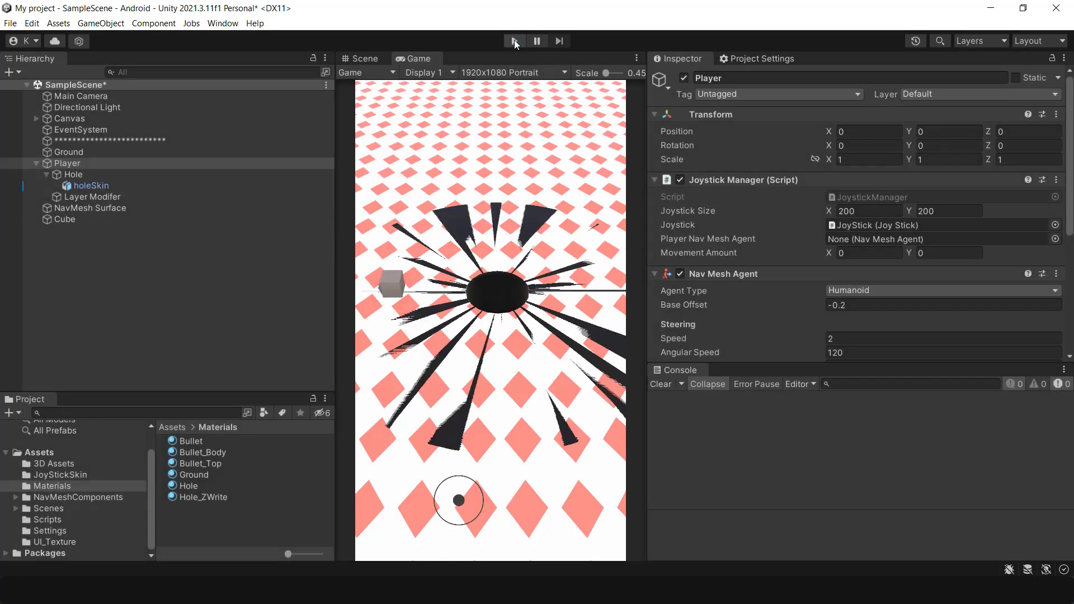
drag(517, 314, 483, 327)
drag(393, 289, 393, 290)
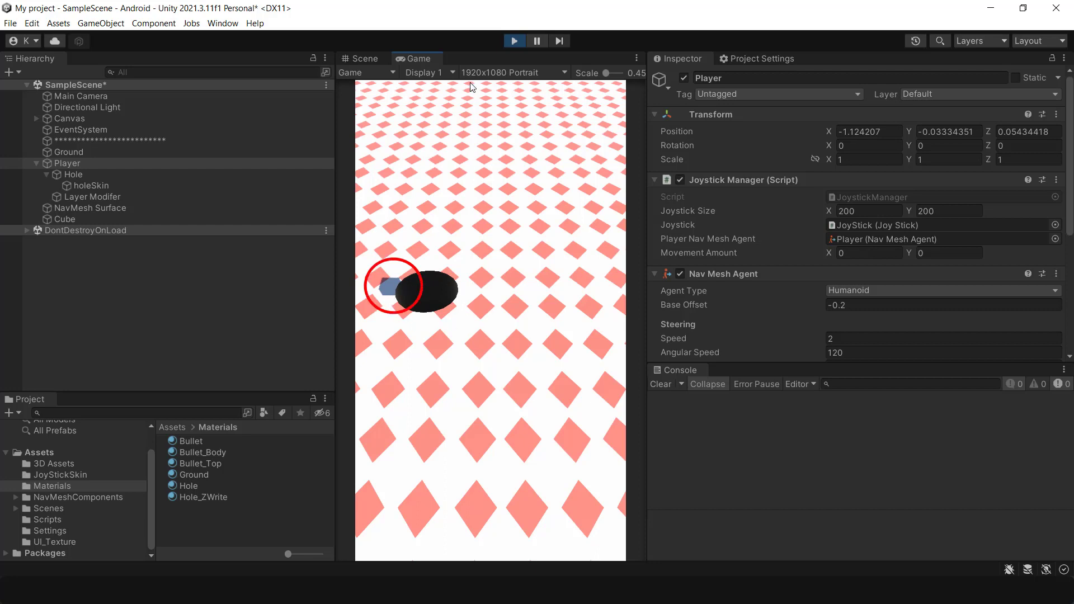
click(512, 44)
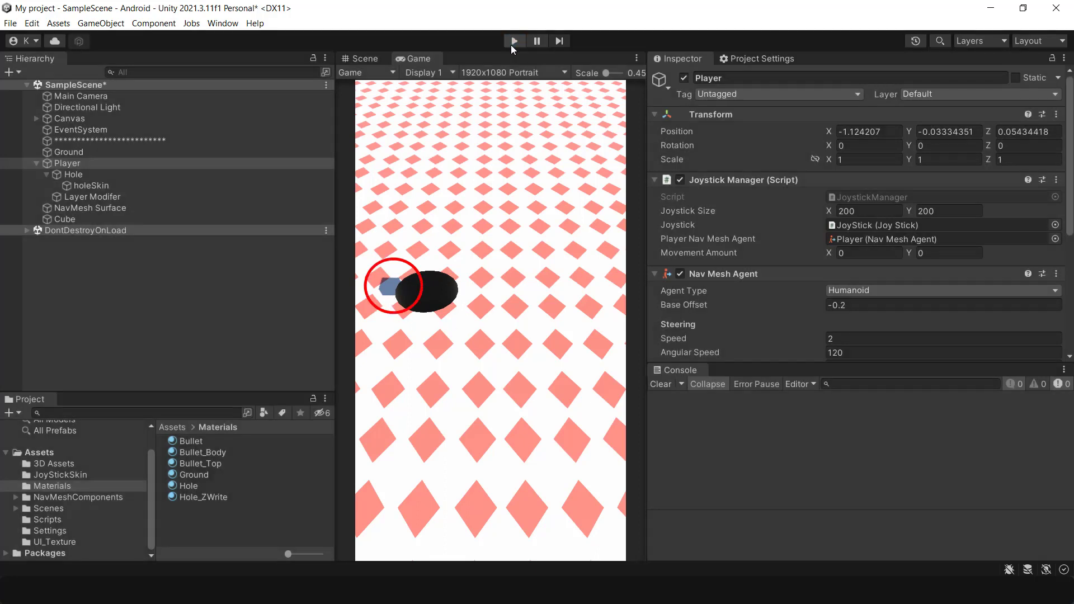
Add the noColl layer to the Opaque Layer Mask of URP-Balanced-Renderer in the Settings folder.
click(52, 531)
click(241, 451)
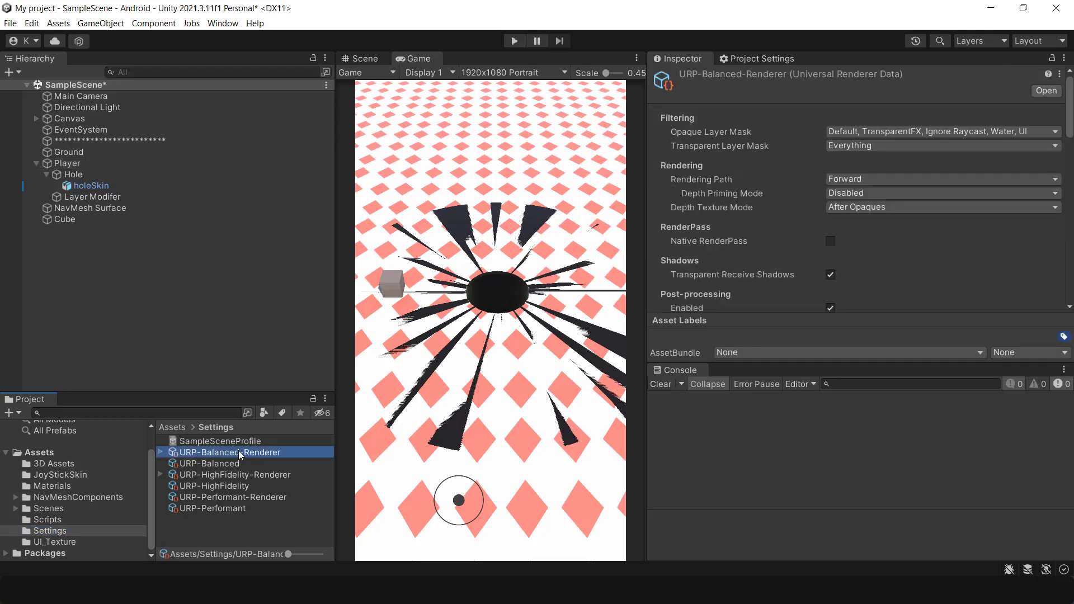
scroll(915, 232, down, 10)
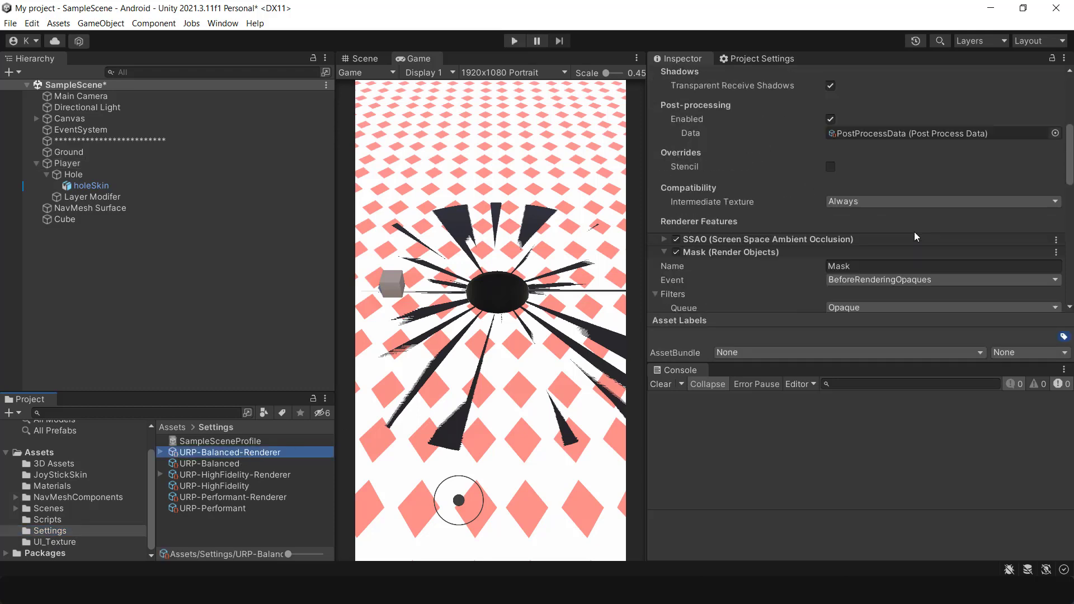
scroll(907, 238, up, 10)
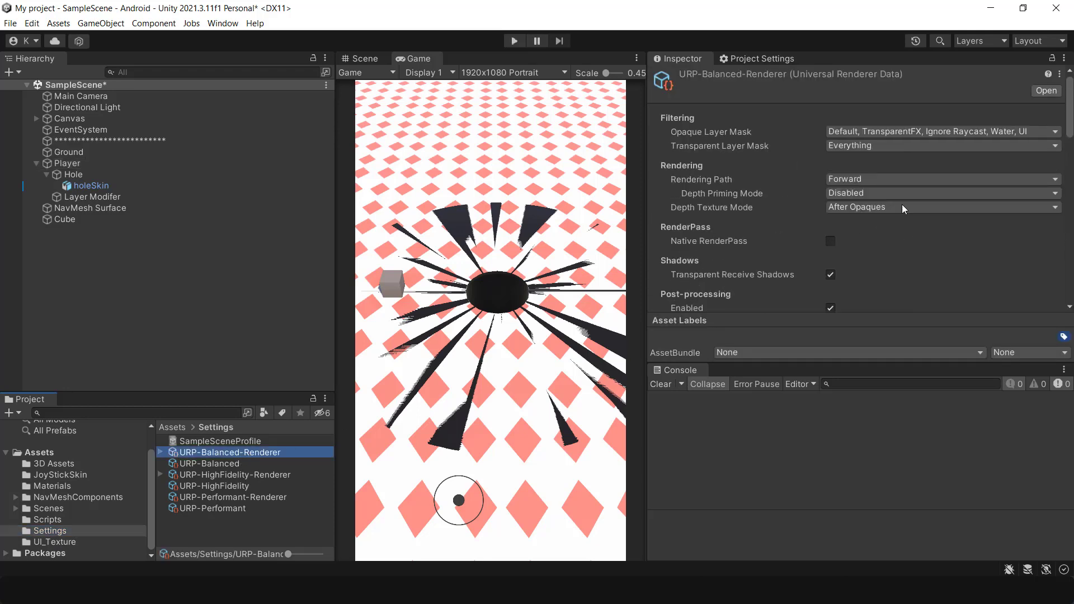
click(865, 134)
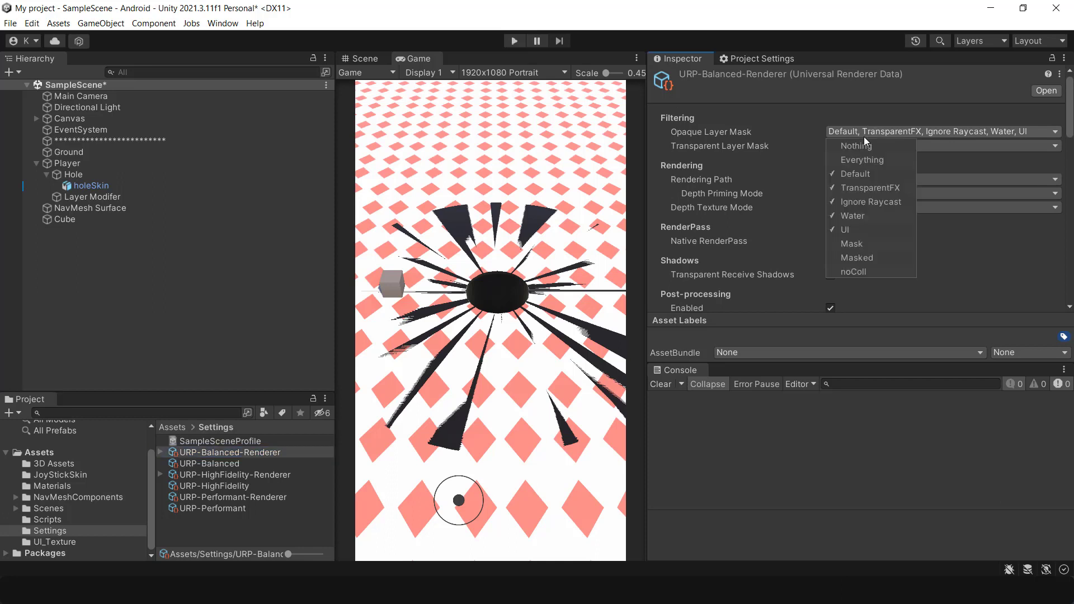
click(854, 272)
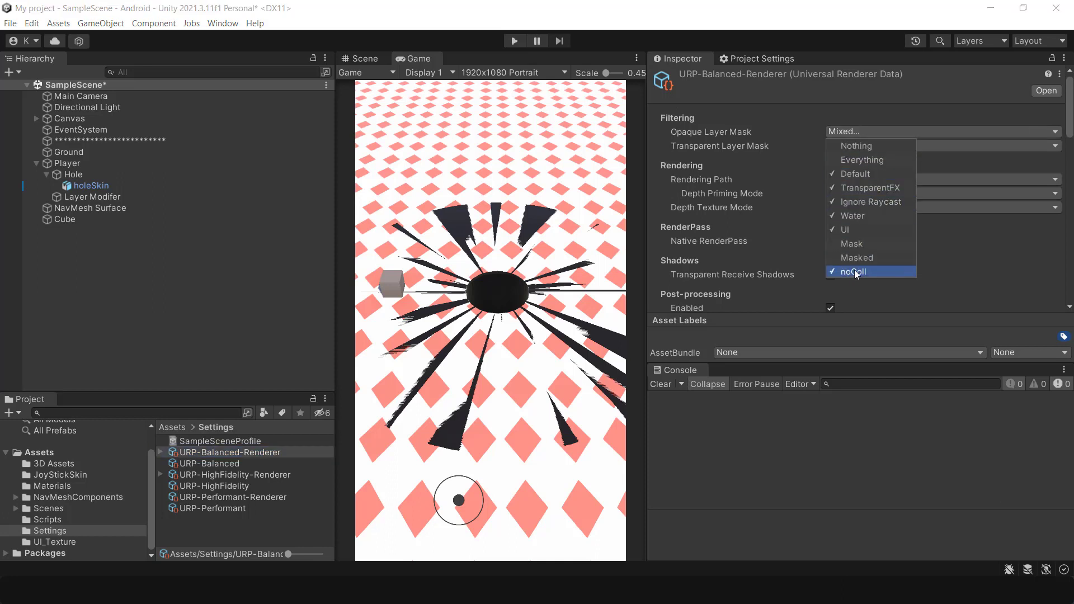
Play-test the changed layer mask by steering the hole to the cube, and stop the game.
click(515, 43)
drag(523, 385, 466, 382)
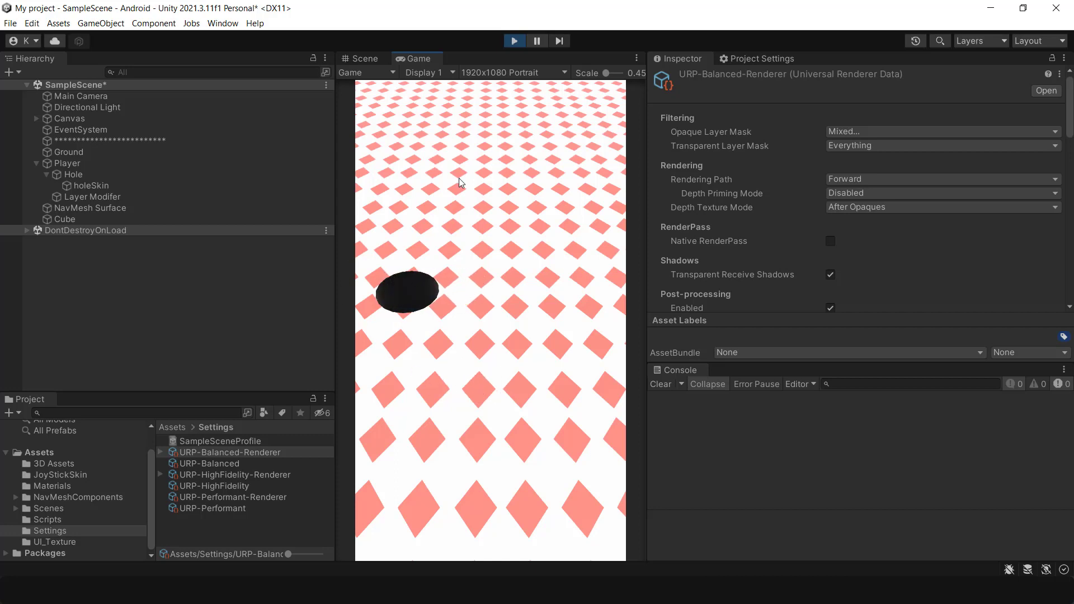
click(513, 41)
Set the Base Offset of Player's Nav Mesh Agent to -0.18.
click(84, 185)
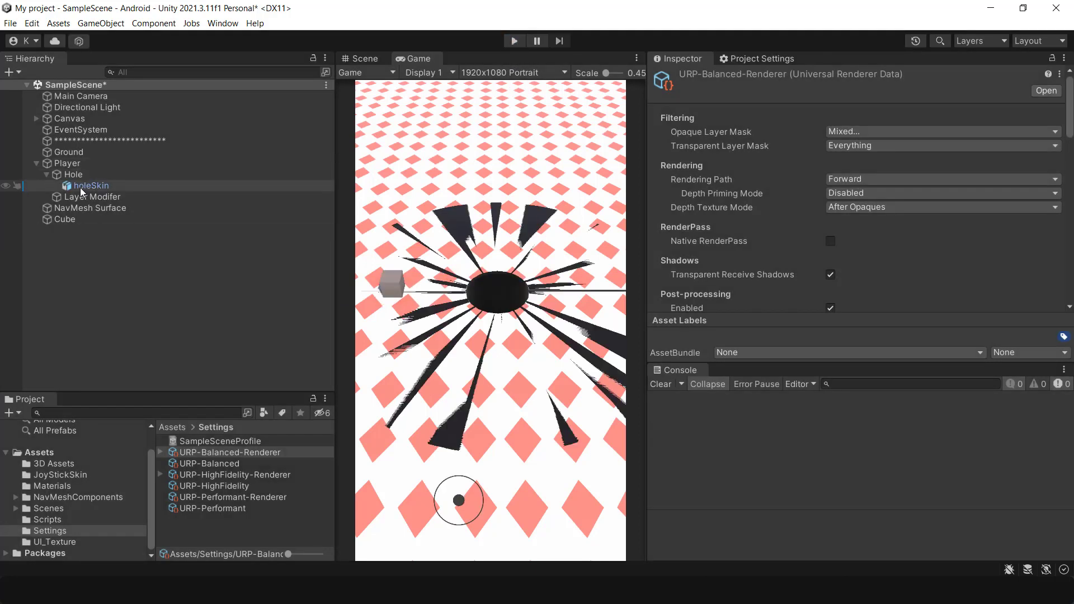
click(71, 176)
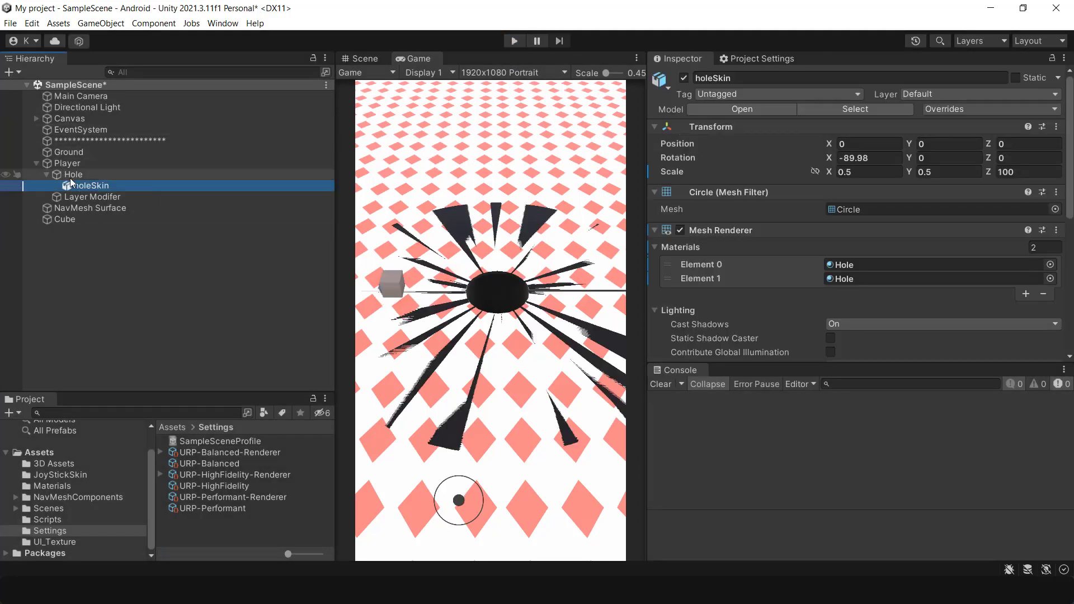
click(67, 163)
scroll(894, 260, down, 2)
click(848, 268)
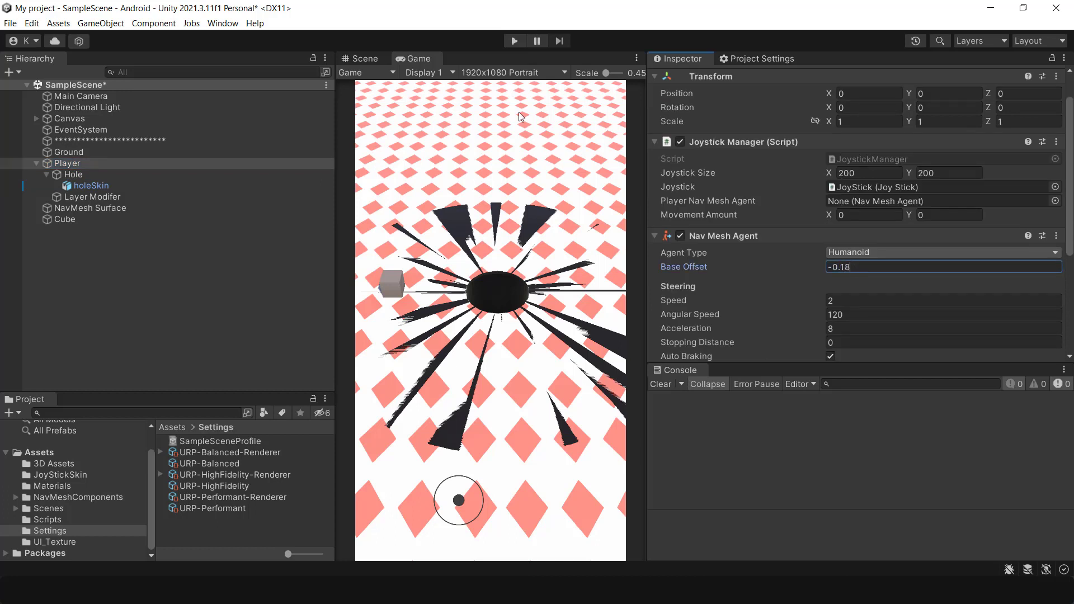
Play-test the hole's movement with the new base offset, and stop the game.
click(515, 41)
drag(557, 399, 542, 402)
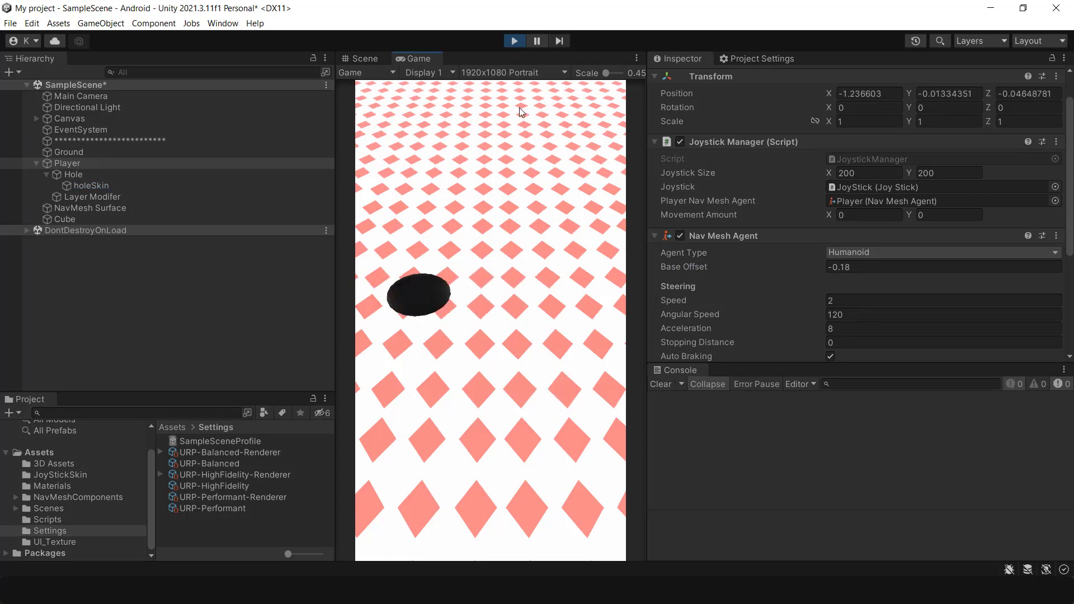
click(515, 41)
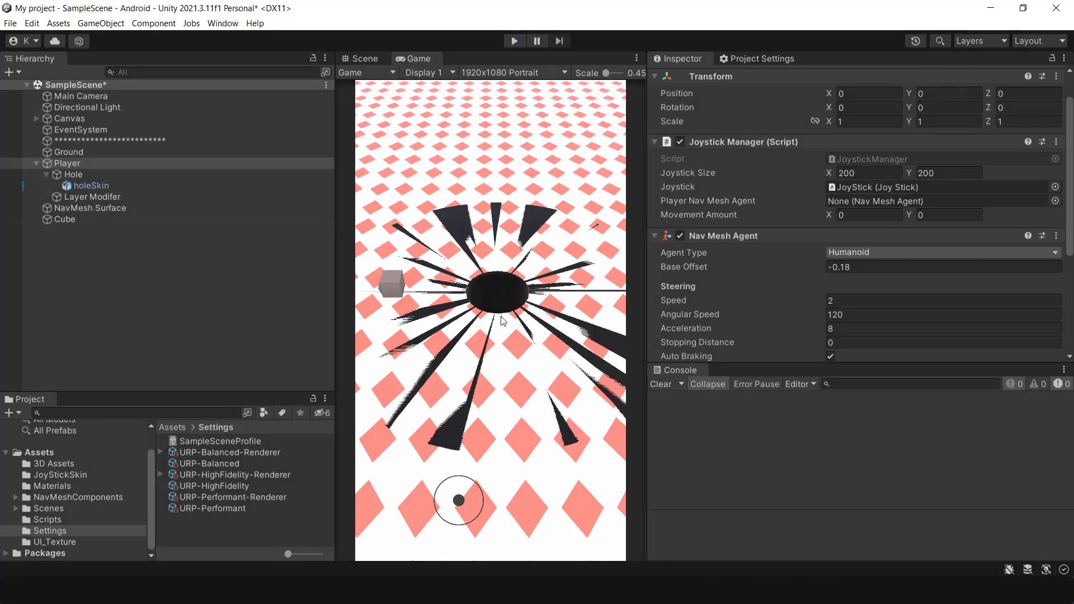
Collapse Player's children in the hierarchy and save the scene and project.
click(37, 162)
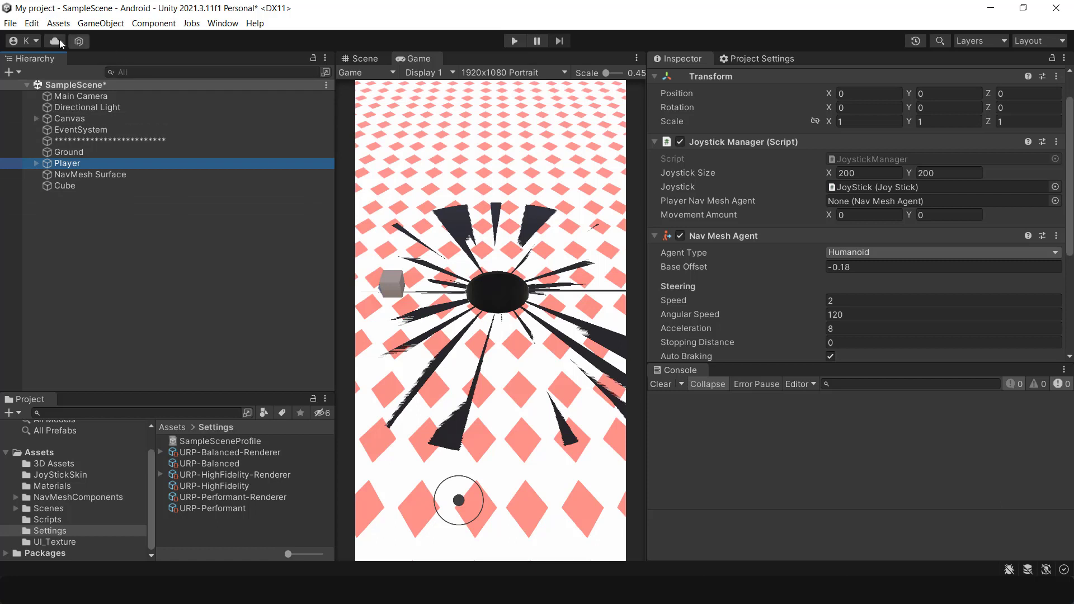
click(11, 23)
click(25, 82)
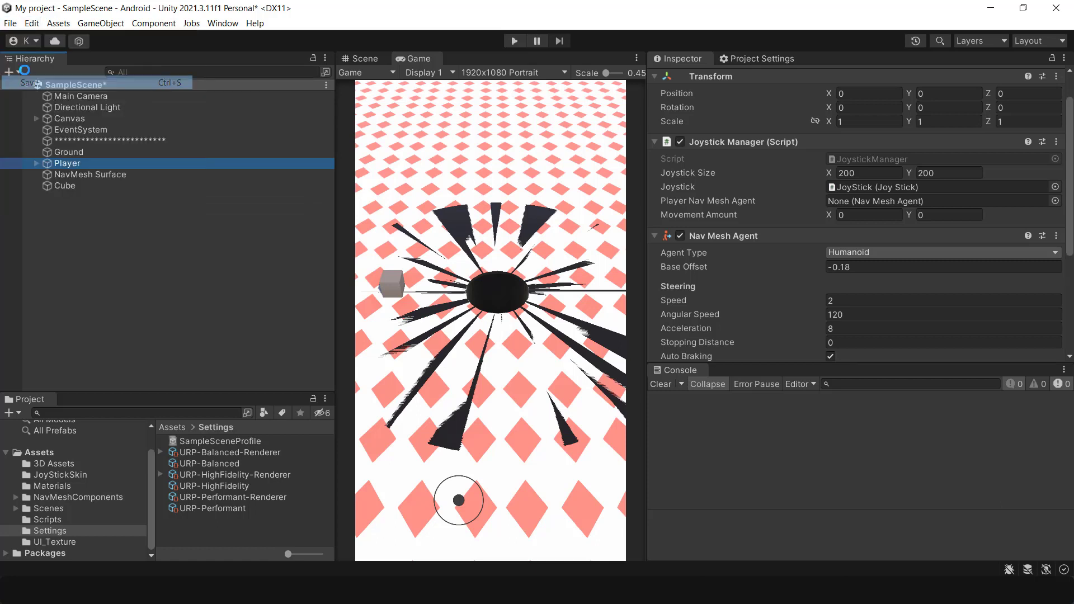
click(10, 23)
click(45, 153)
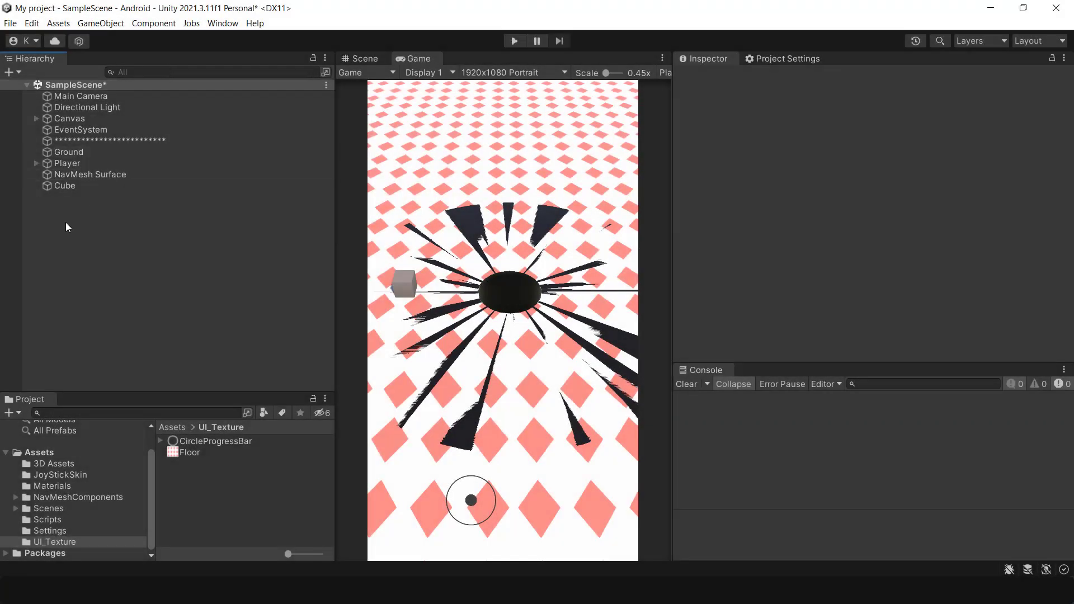
Create a new UI Canvas in the scene and name it ProgressBarCanvas.
right_click(66, 227)
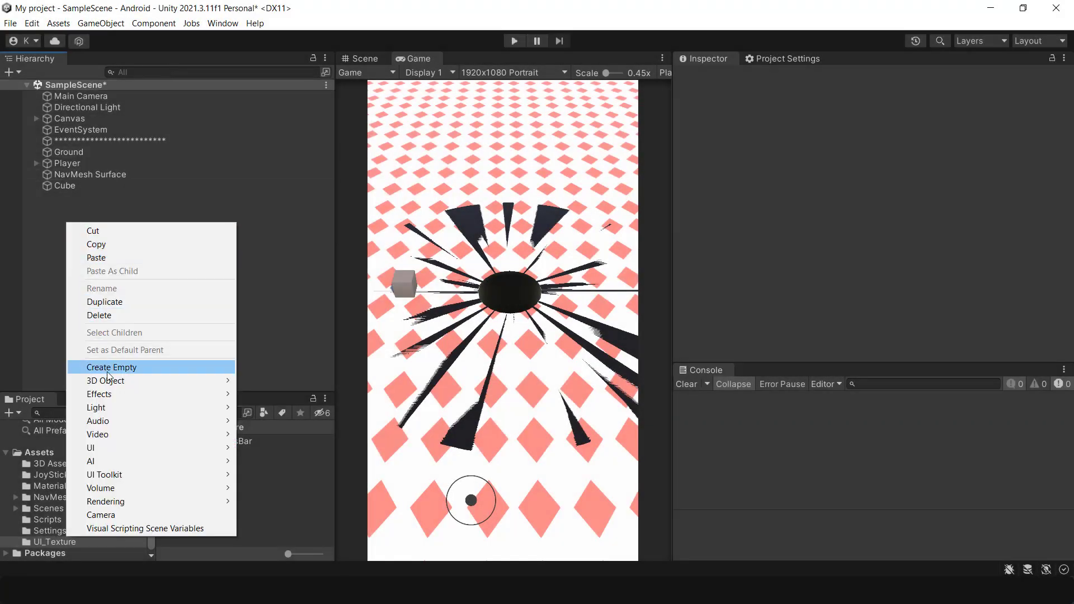
mouse_move(120, 452)
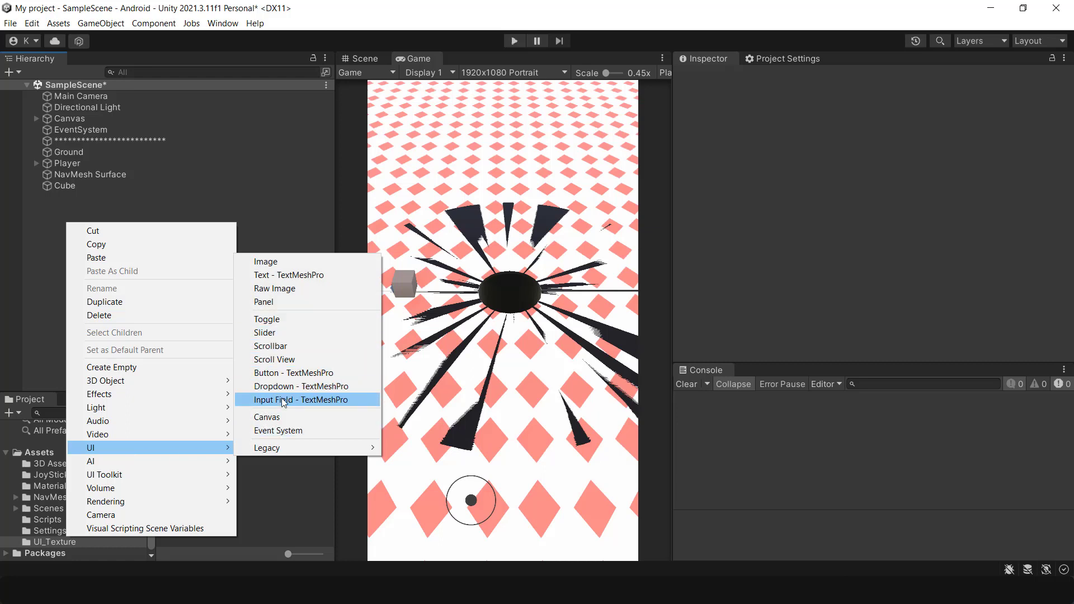
click(280, 416)
text(Progress)
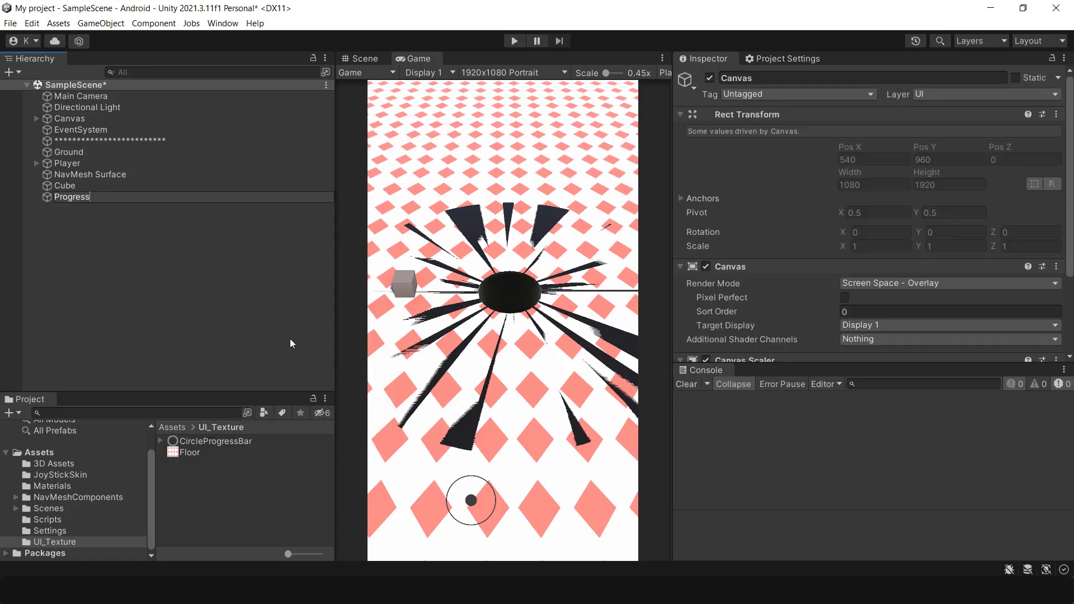
text(BarCanvas)
key(Return)
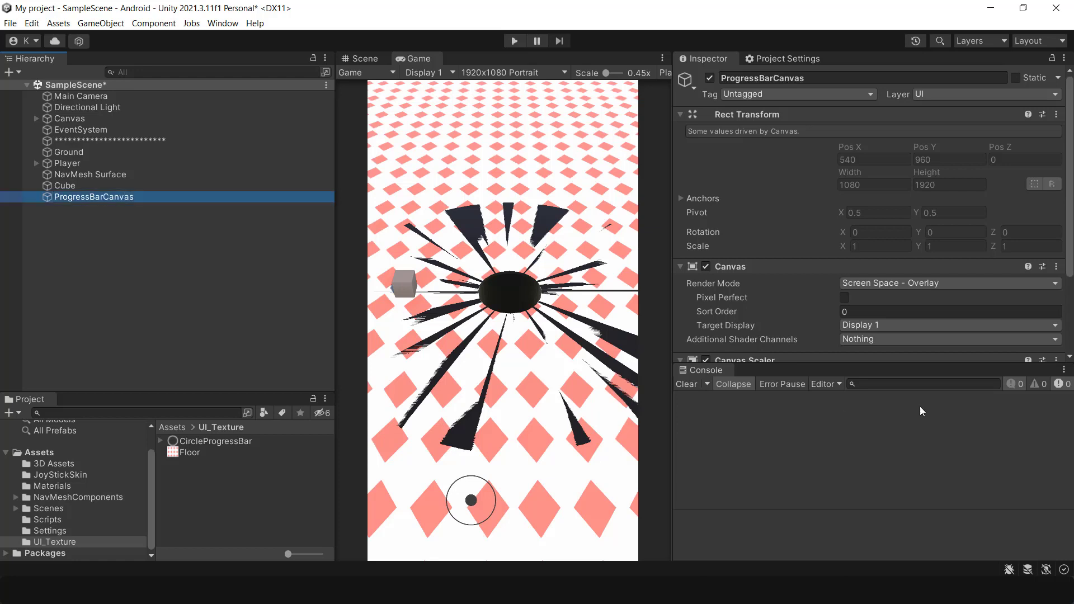
Set ProgressBarCanvas's Render Mode to World Space.
scroll(846, 201, down, 5)
click(878, 175)
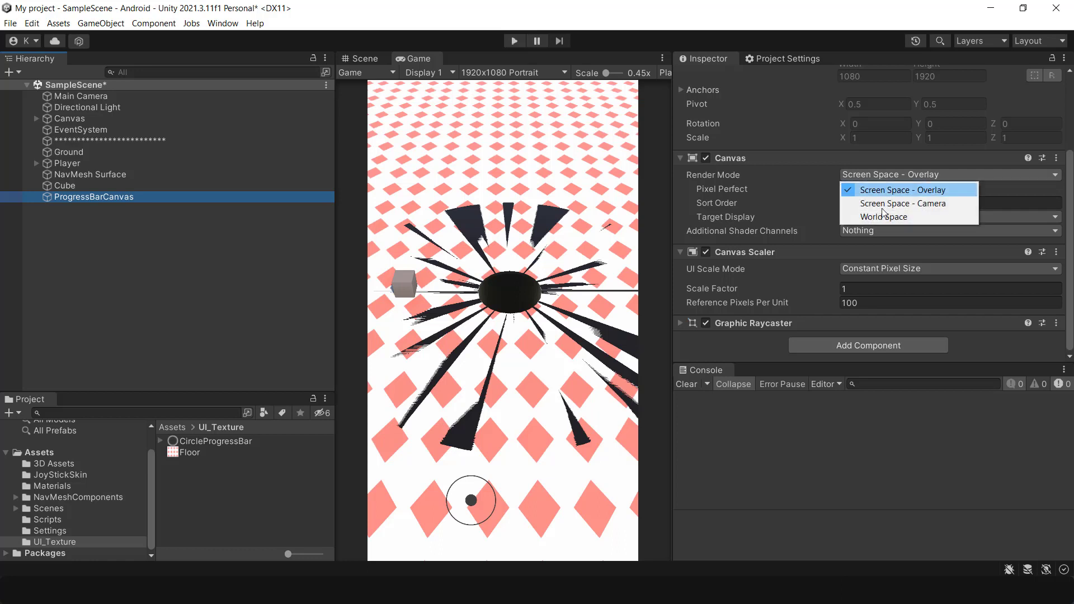
click(884, 216)
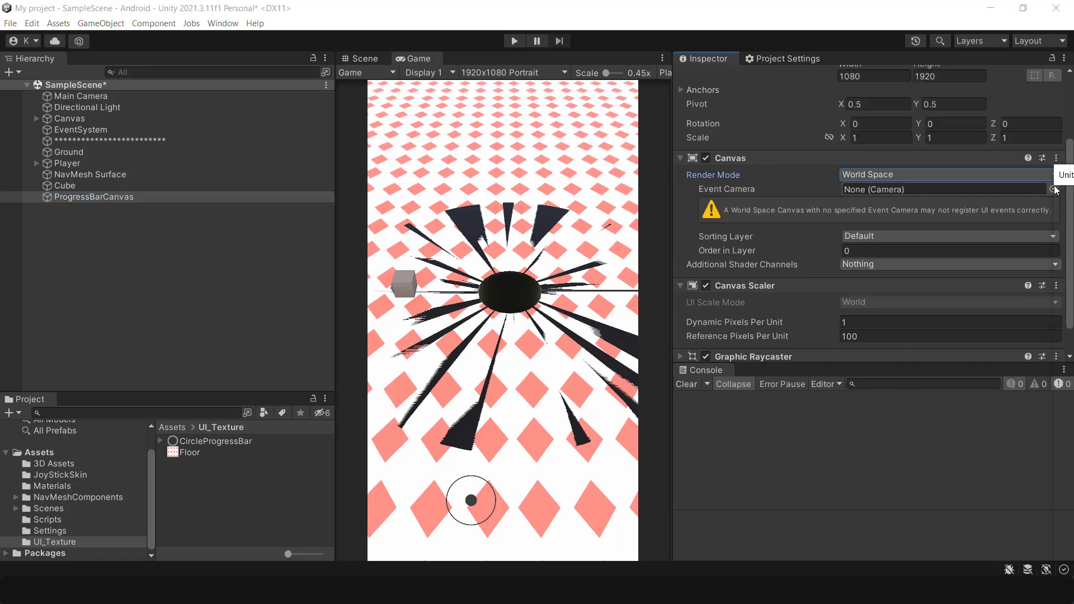
Assign Main Camera as ProgressBarCanvas's Event Camera and remove its Canvas Scaler and Graphic Raycaster components.
click(1054, 189)
double_click(847, 232)
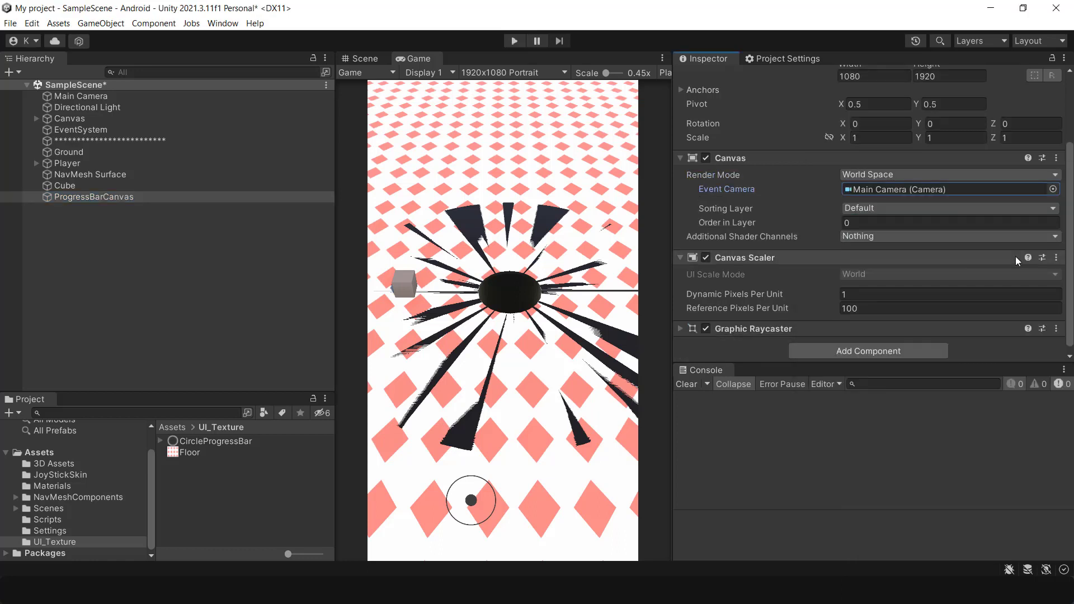
click(1056, 252)
click(968, 311)
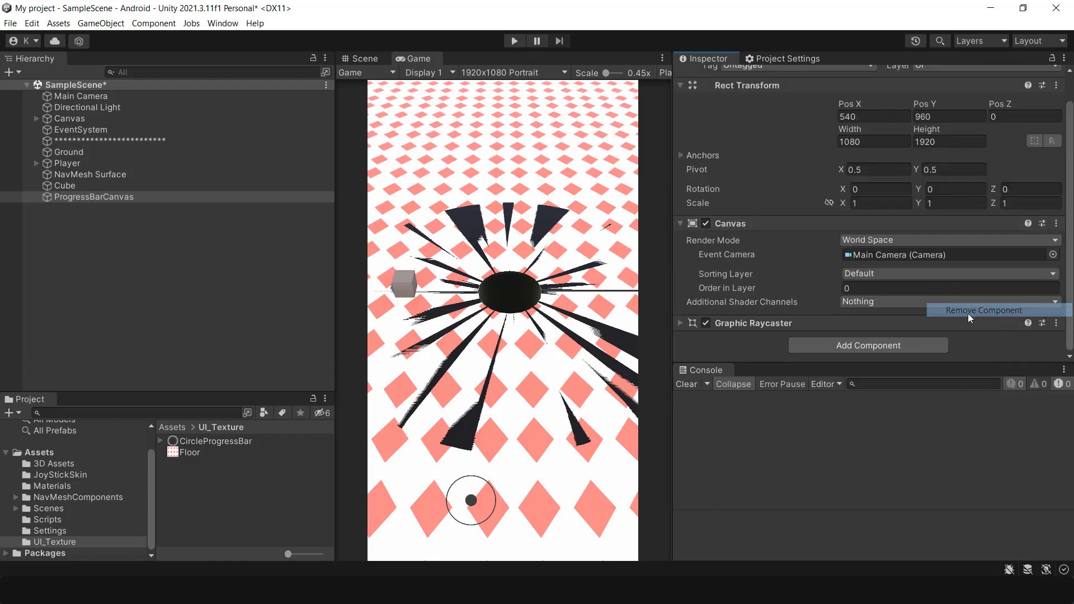
click(1056, 320)
click(973, 379)
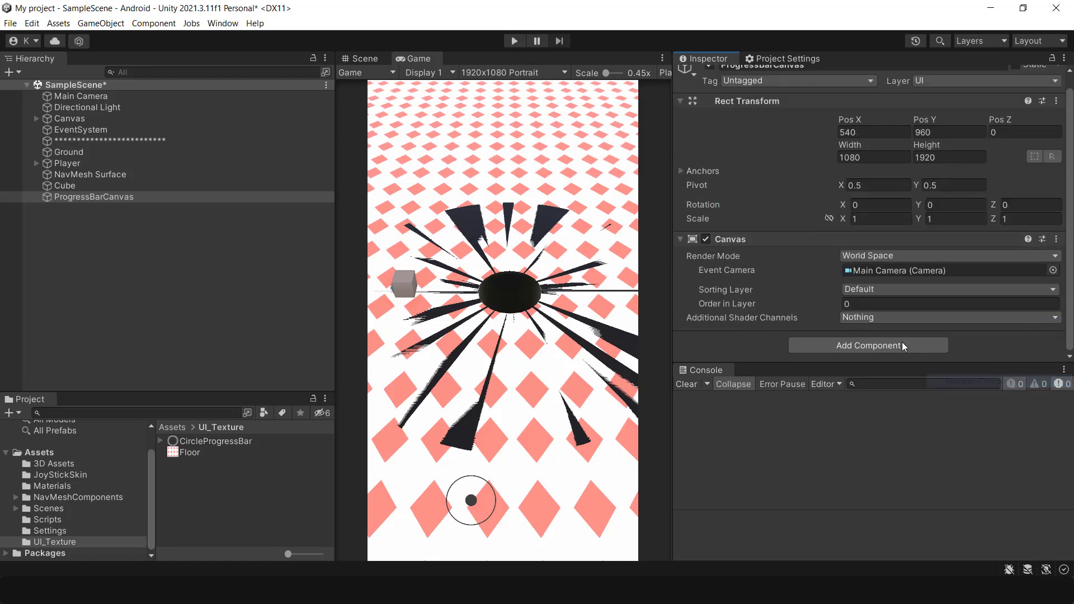
Set ProgressBarCanvas's Pos X and Pos Y to 0.
right_click(81, 197)
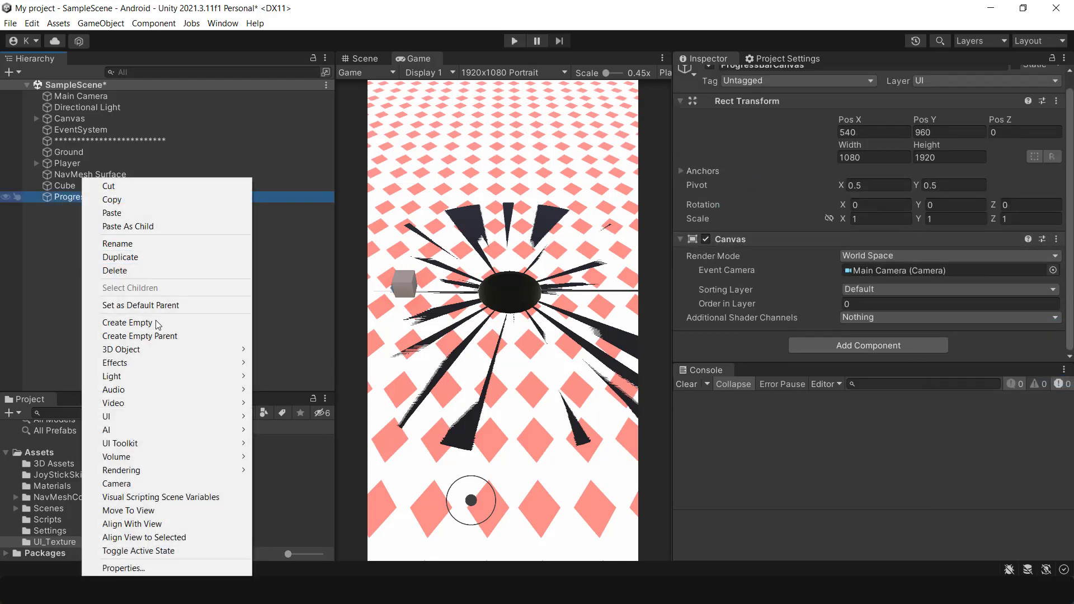
key(Escape)
click(878, 135)
text(0)
key(Tab)
text(0)
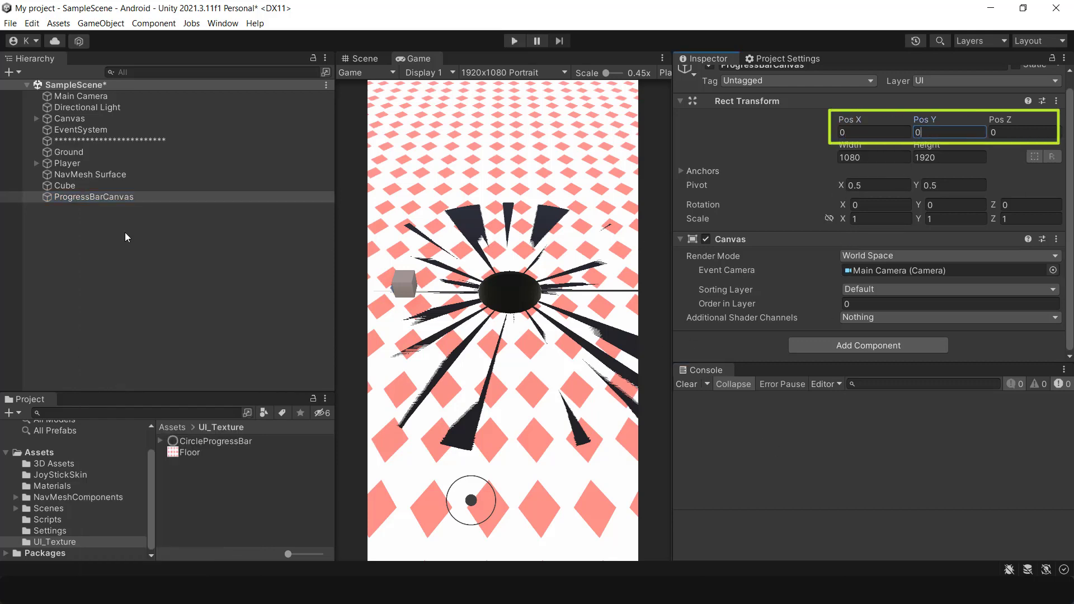
Add a UI Image as a child of ProgressBarCanvas and name it CircleBackground.
right_click(85, 198)
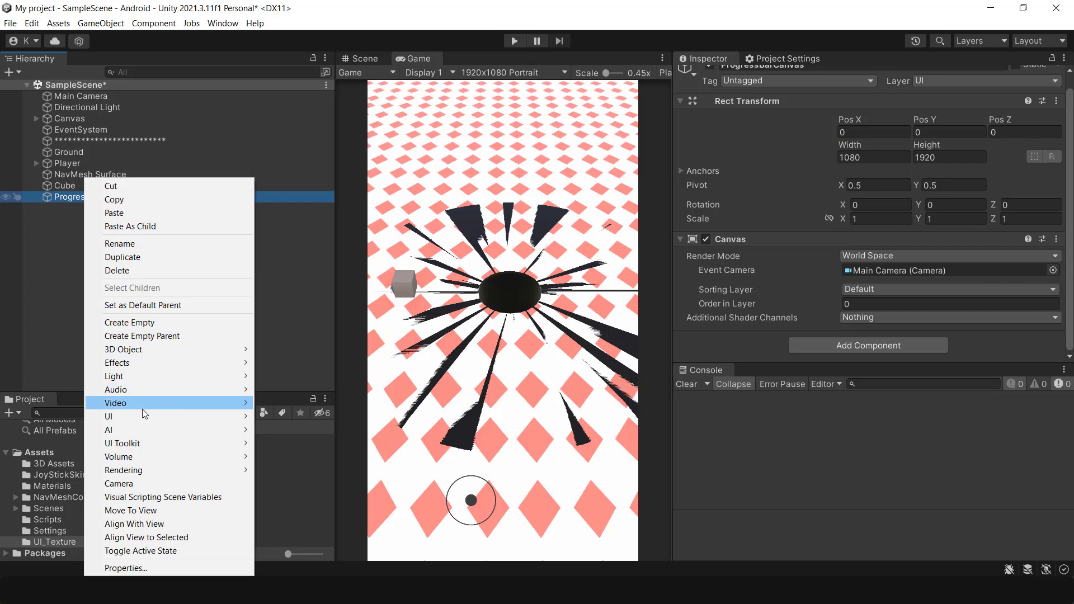
mouse_move(141, 414)
click(344, 235)
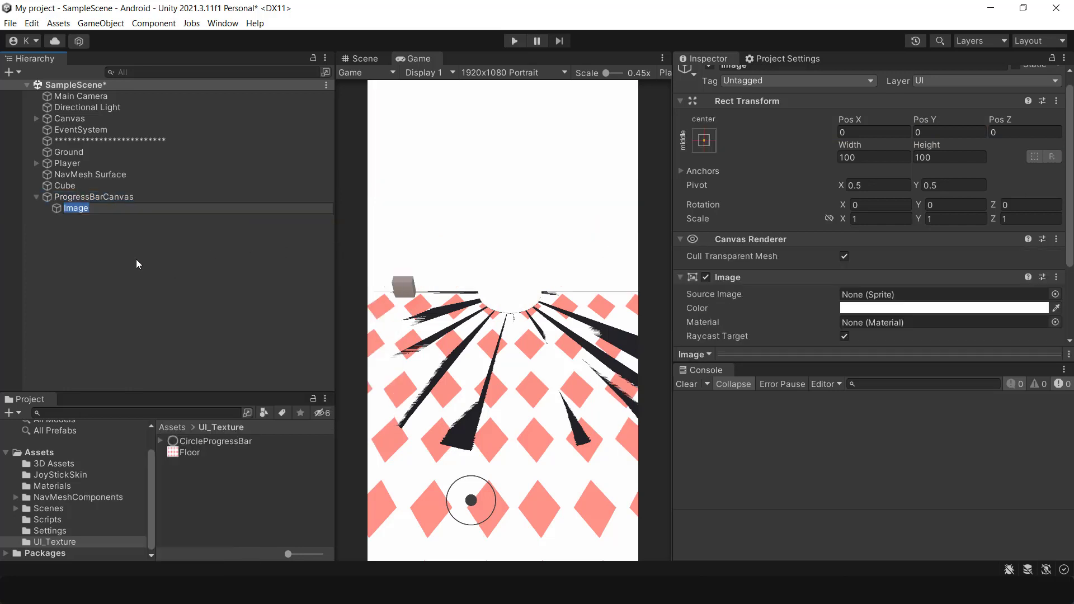
text(Circle)
key(Return)
scroll(772, 101, up, 1)
click(792, 79)
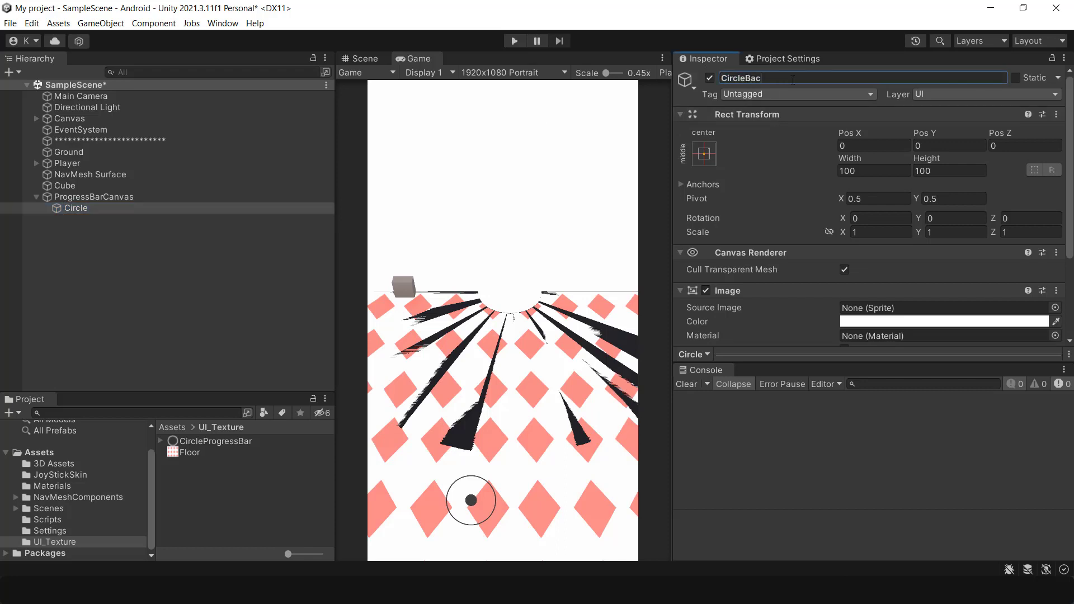
text(Background)
key(Return)
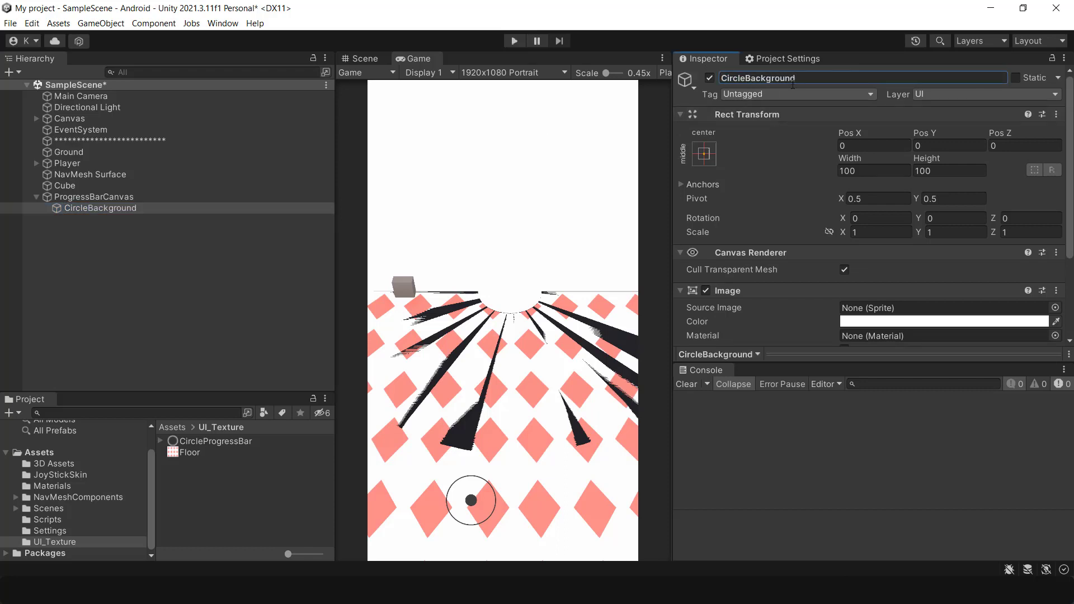
Rotate CircleBackground 90 degrees on X and set its width and height to 1.
scroll(939, 268, down, 2)
scroll(895, 241, up, 2)
click(869, 217)
text(90)
click(872, 171)
text(1)
click(943, 171)
text(1)
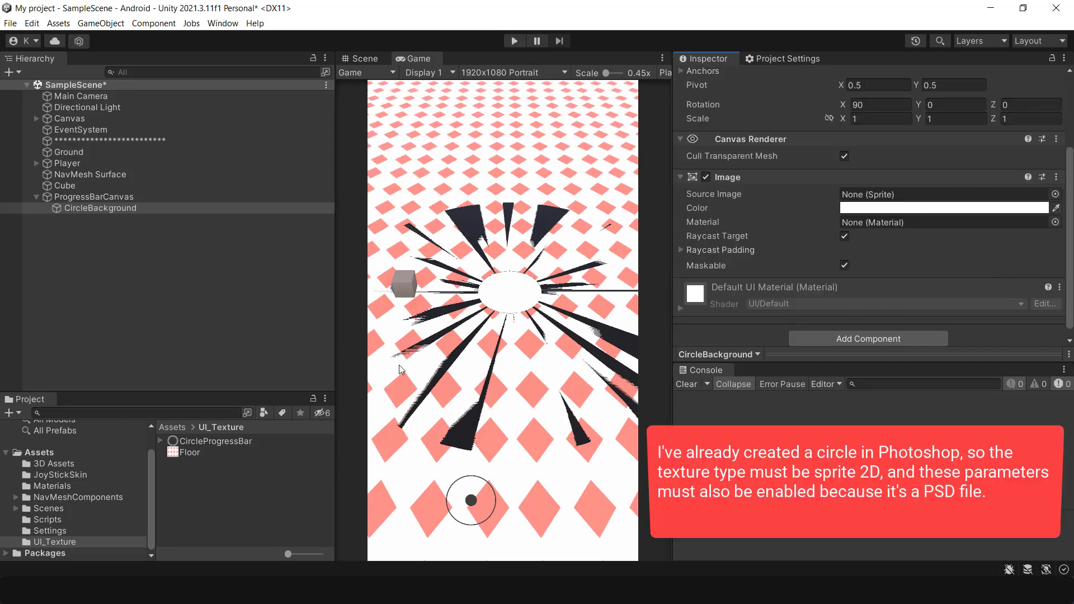
Review the CircleProgressBar texture's import settings and assign it as CircleBackground's source image.
click(226, 441)
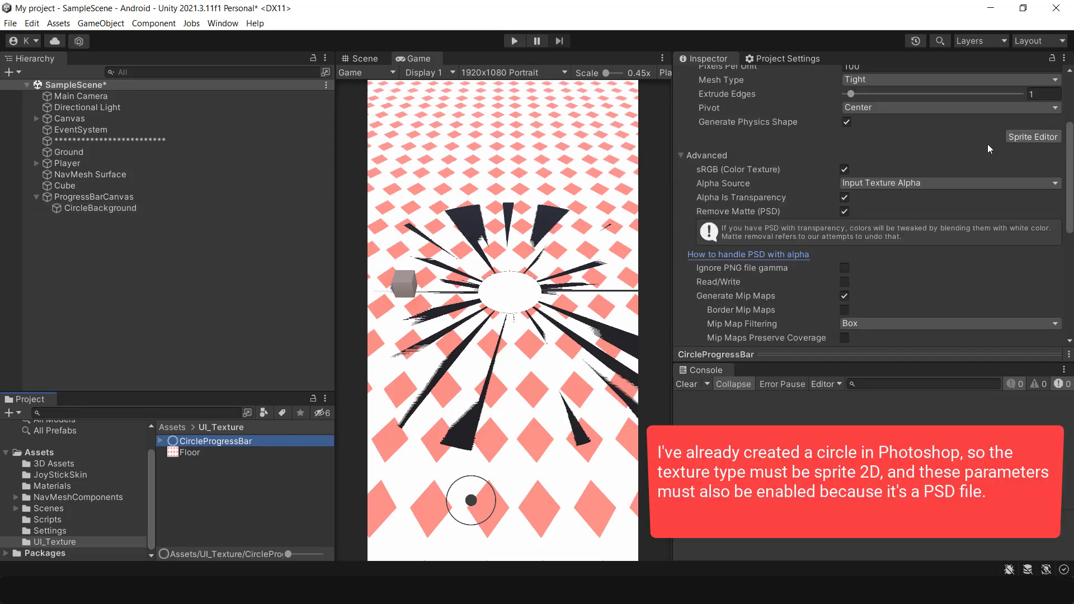
scroll(877, 122, up, 5)
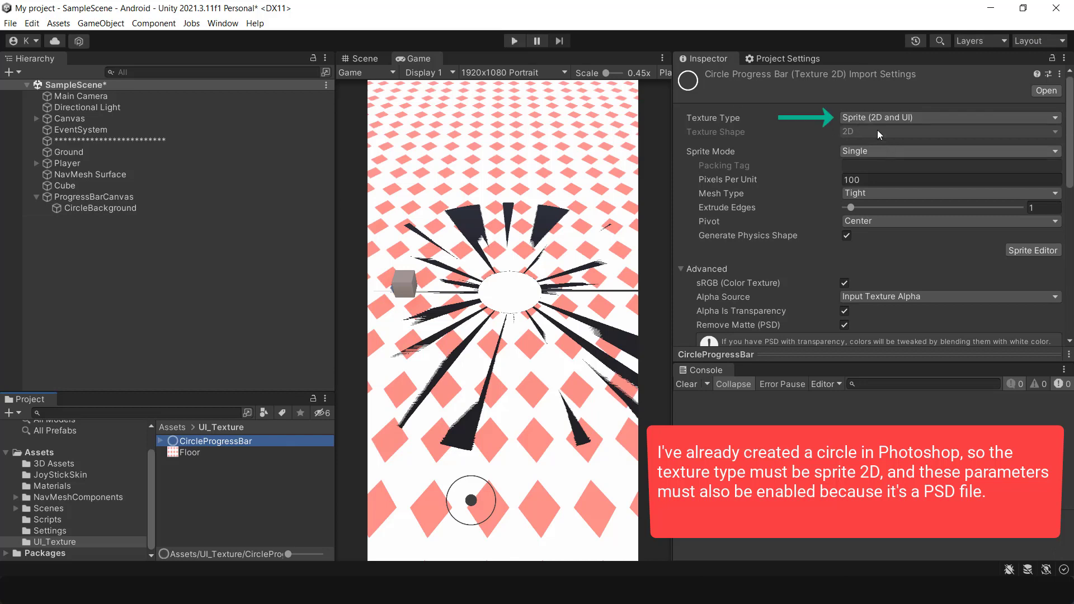
scroll(873, 220, down, 3)
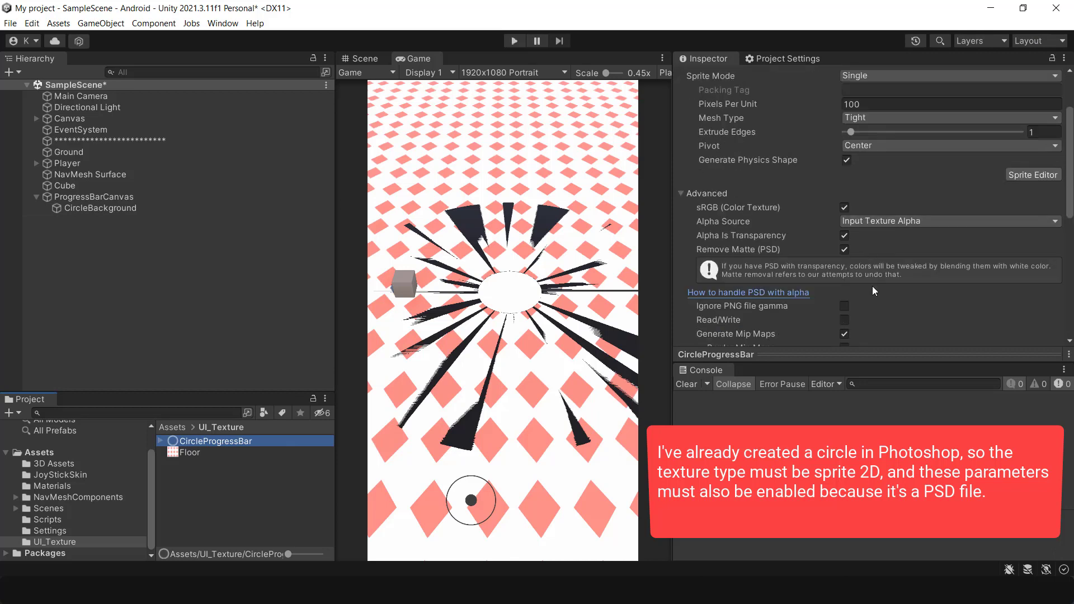
click(116, 207)
drag(193, 445, 865, 235)
Set CircleBackground's width and height to 1.2.
scroll(977, 215, up, 3)
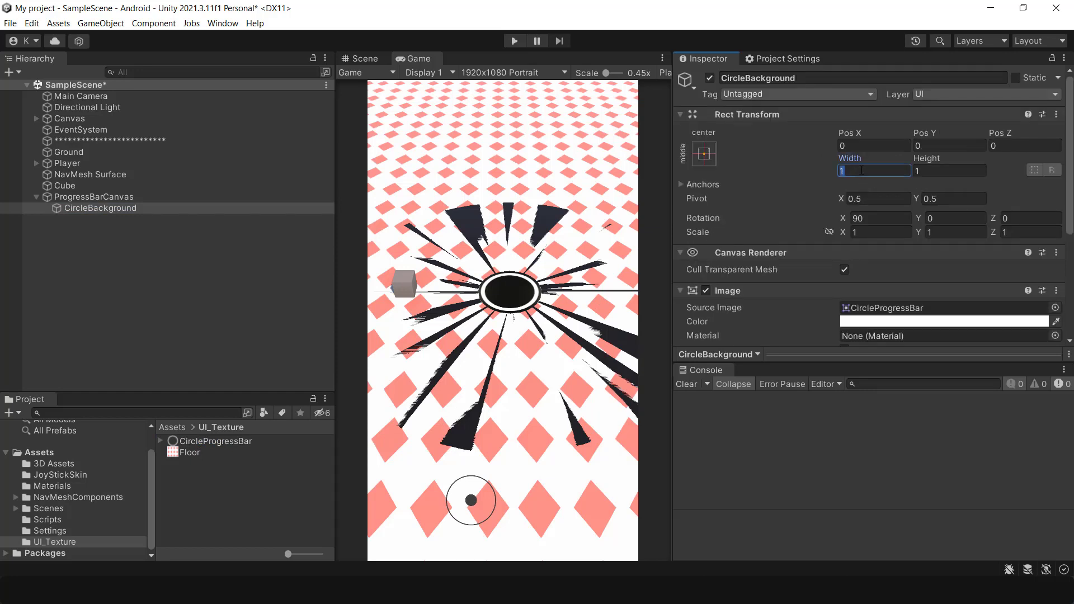
text(2)
click(959, 170)
text(1.2)
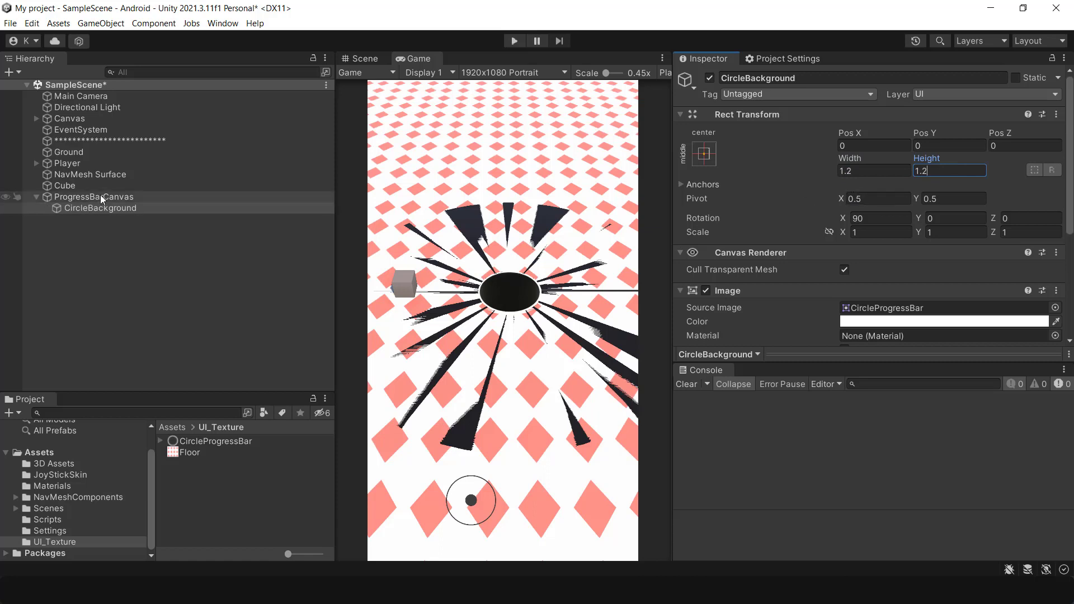
Move ProgressBarCanvas into the Hole object under Player in the hierarchy.
click(68, 197)
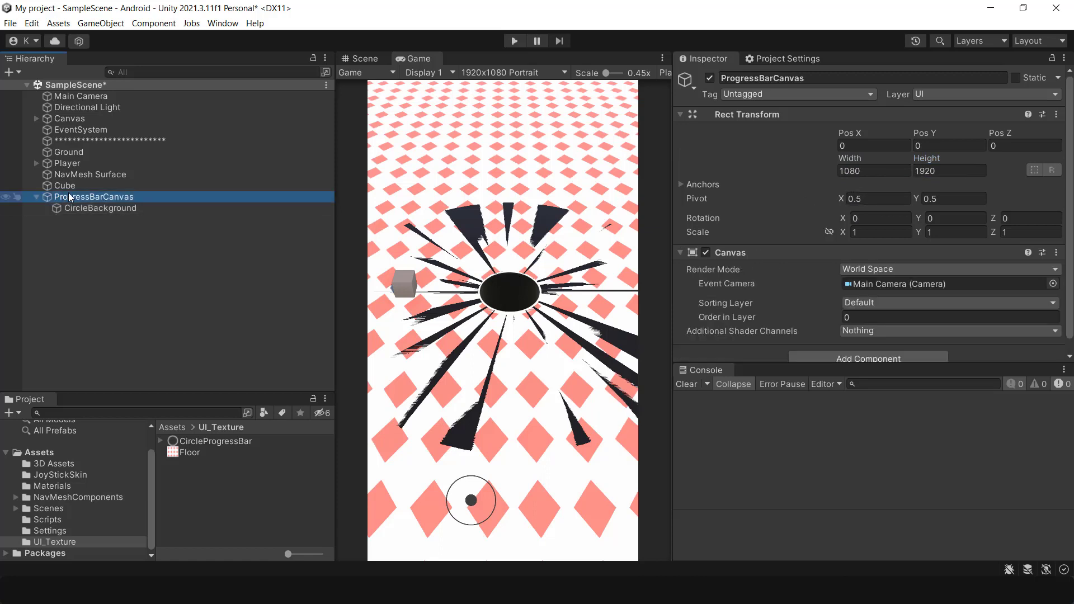
click(36, 163)
drag(92, 219, 77, 176)
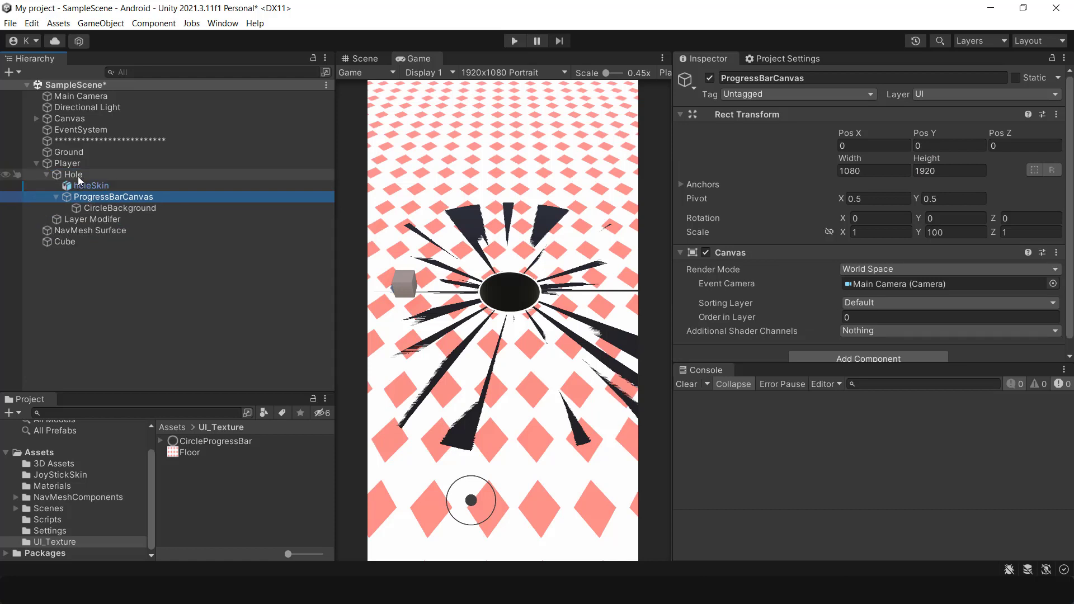
Set Hole's X and Z scale to 2 to test how the progress circle scales with it.
click(75, 174)
click(888, 160)
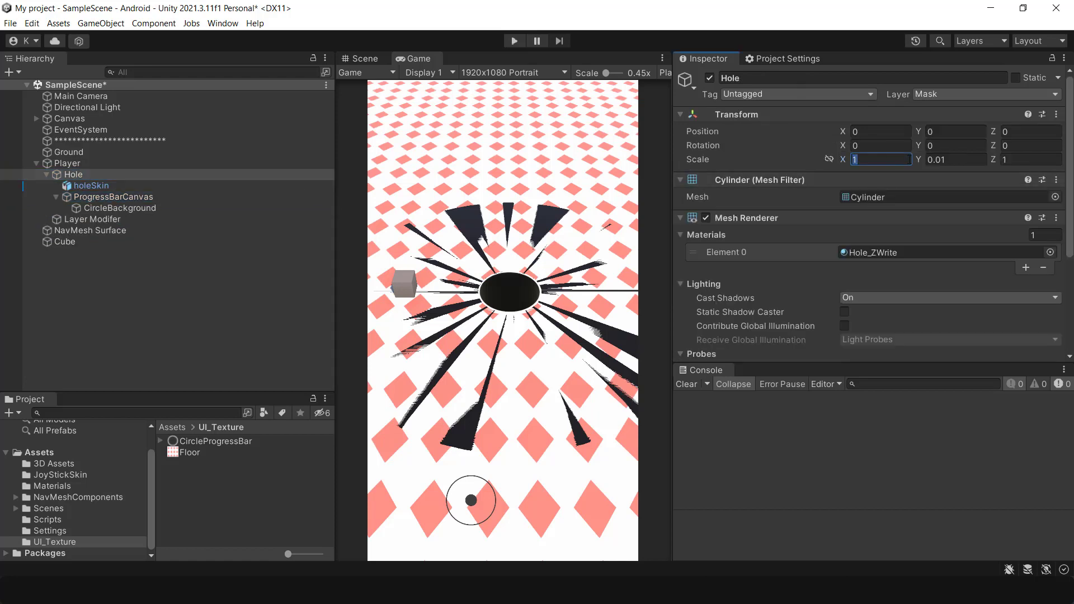
text(2)
key(Tab)
key(Tab)
text(2)
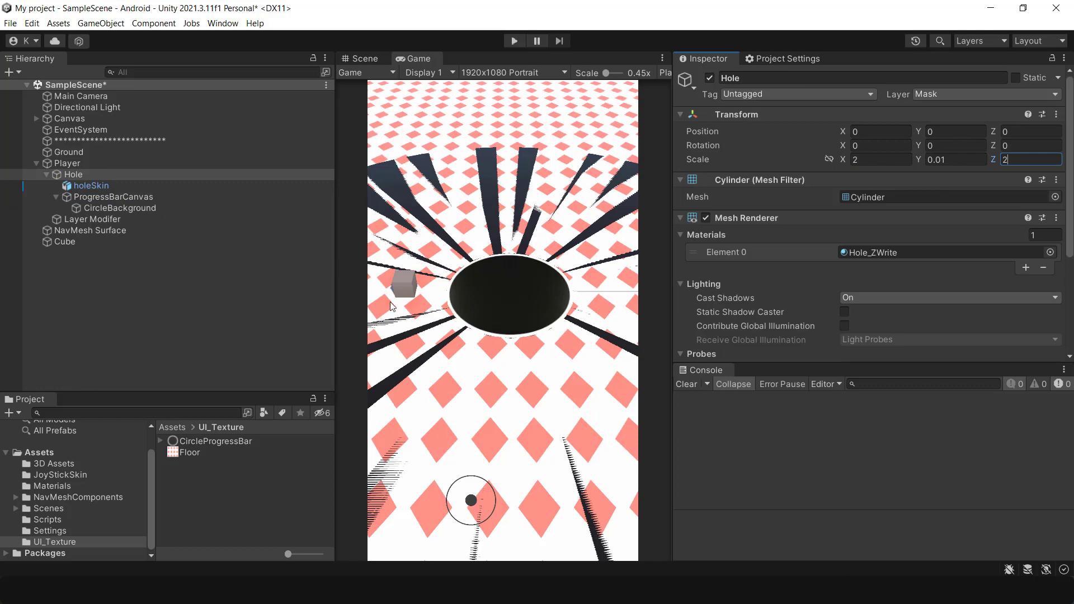
Set Hole's X and Z scale back to 1.
key(shift+Tab)
key(shift+Tab)
text(1)
key(Tab)
key(Tab)
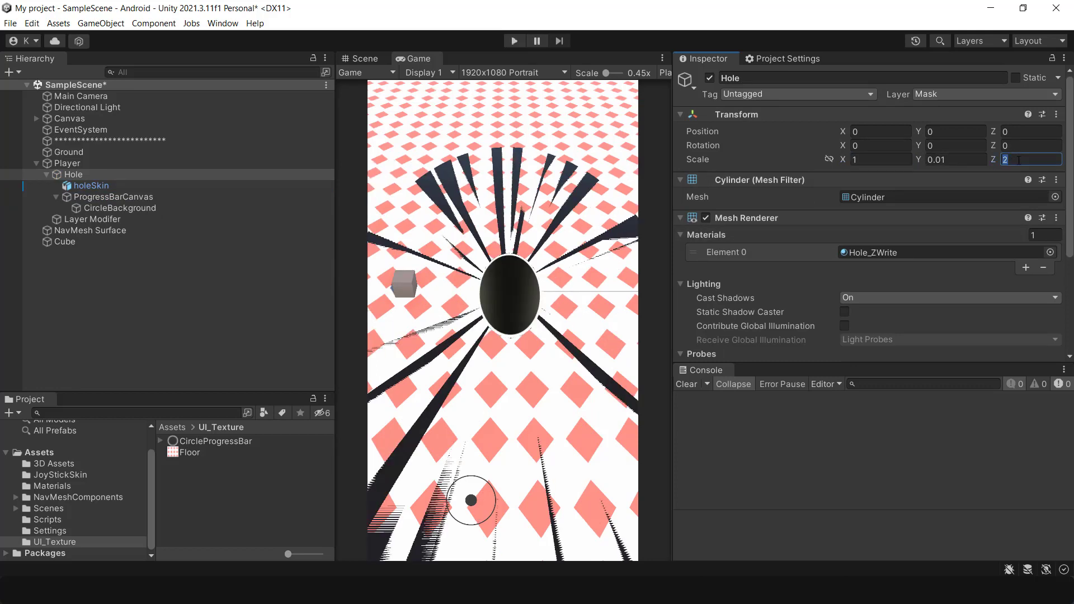
text(1)
Run the game and try Pos Y values of 10.1 and 3 on ProgressBarCanvas.
click(113, 196)
click(513, 42)
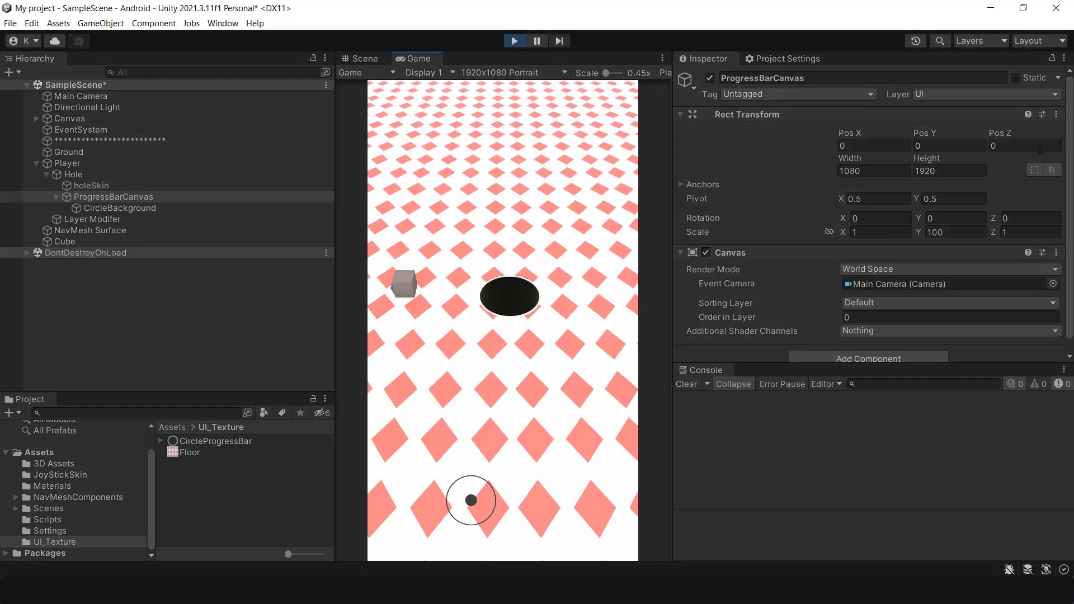
click(952, 144)
text(10.1)
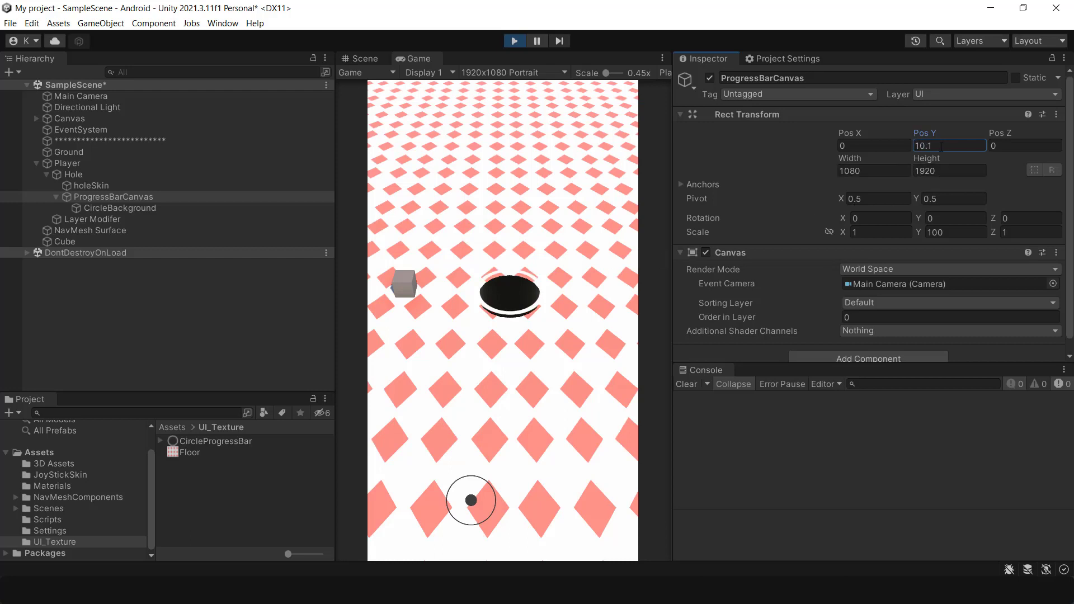
text(3)
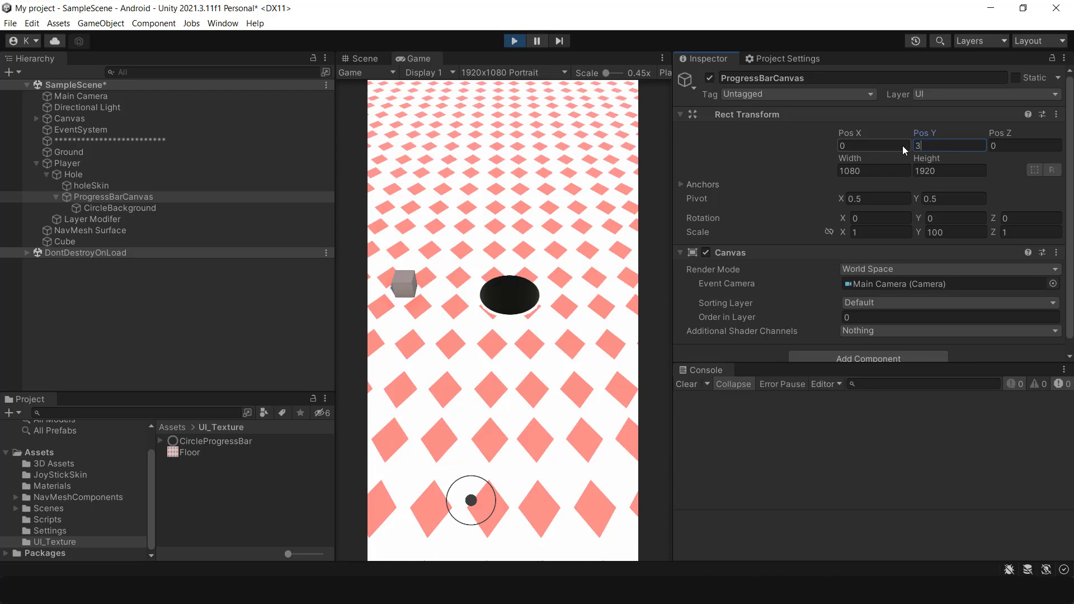
Try CircleBackground's Pos Z at -0.1 and ProgressBarCanvas's Pos Y at about 9.77 in play mode, and stop the game.
click(113, 210)
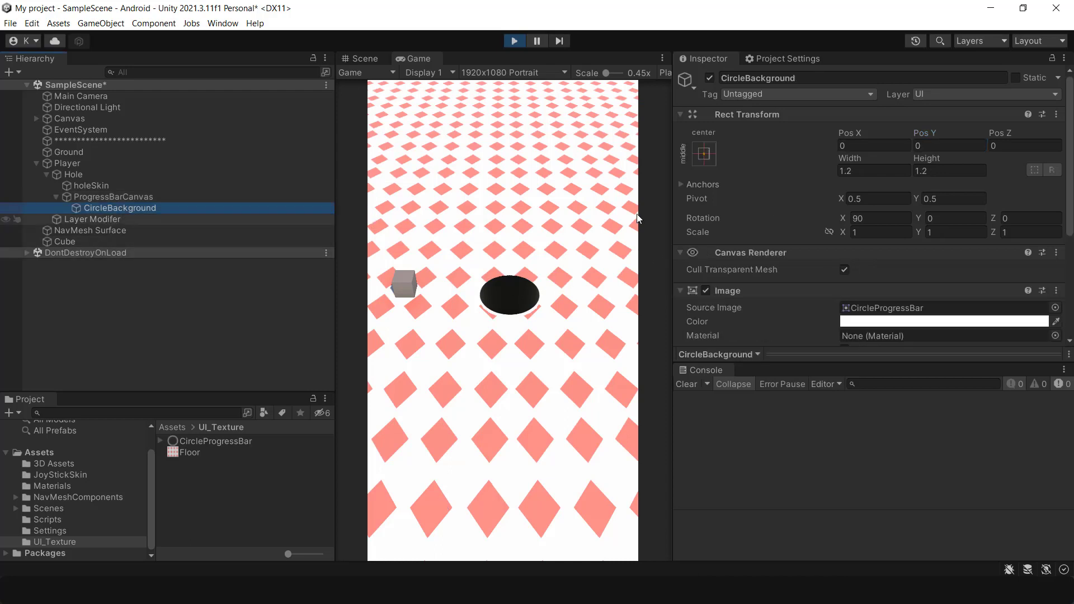
click(1023, 141)
text(-0.1)
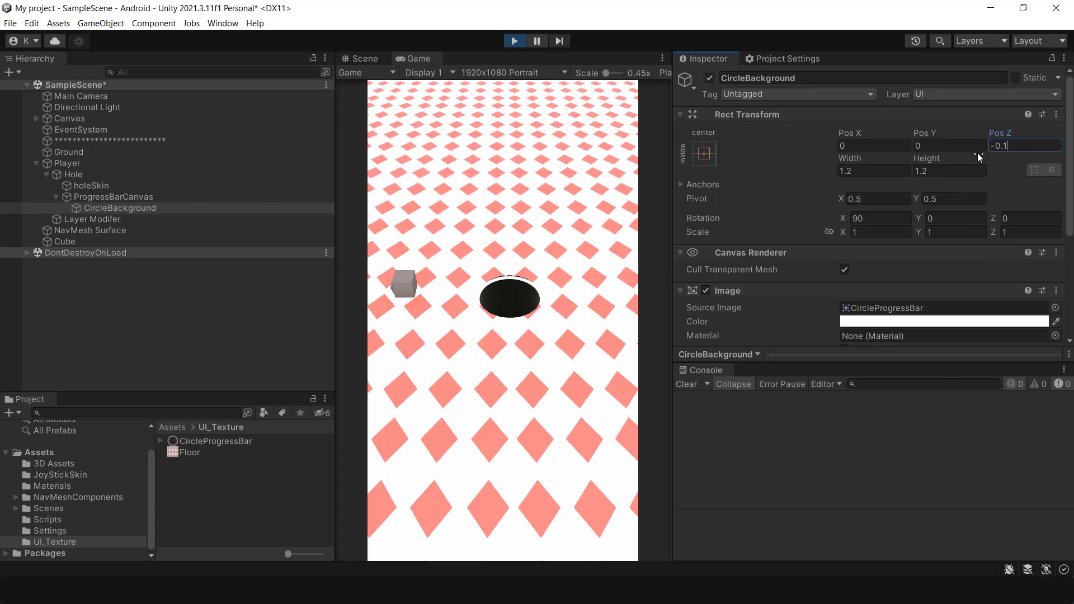
click(141, 197)
drag(923, 134, 19, 138)
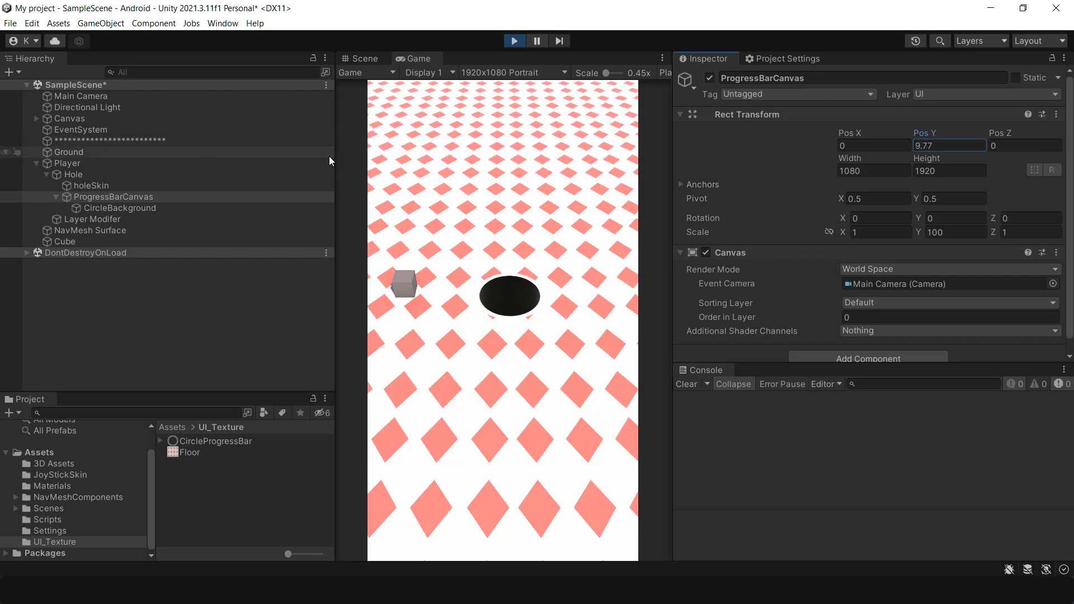
click(514, 41)
Set ProgressBarCanvas's Pos Y to 10 and CircleBackground's Pos Z to -0.1.
click(941, 146)
text(10)
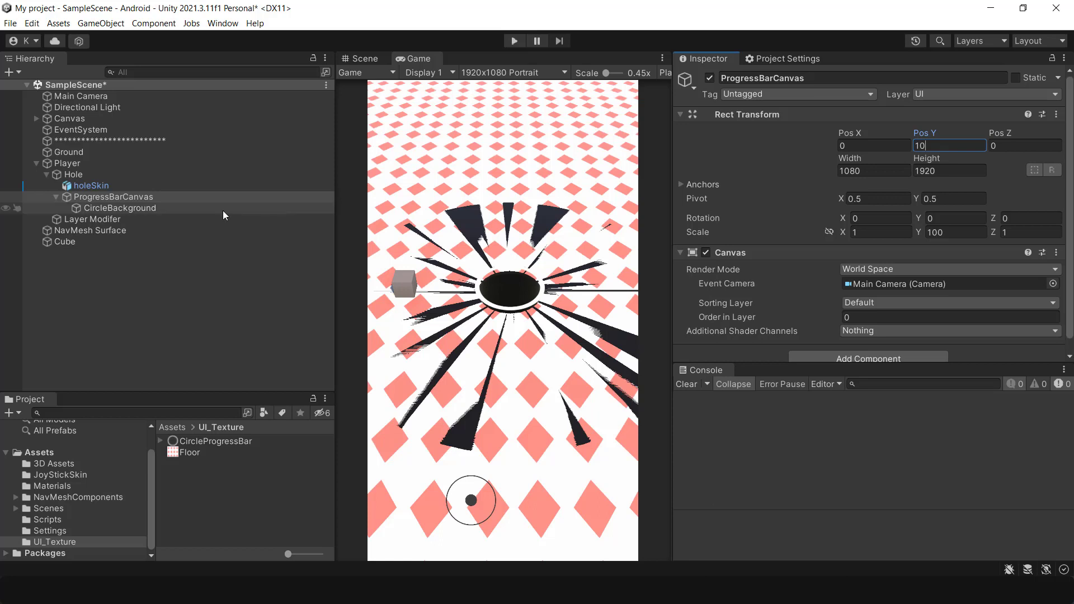
click(153, 208)
click(1003, 144)
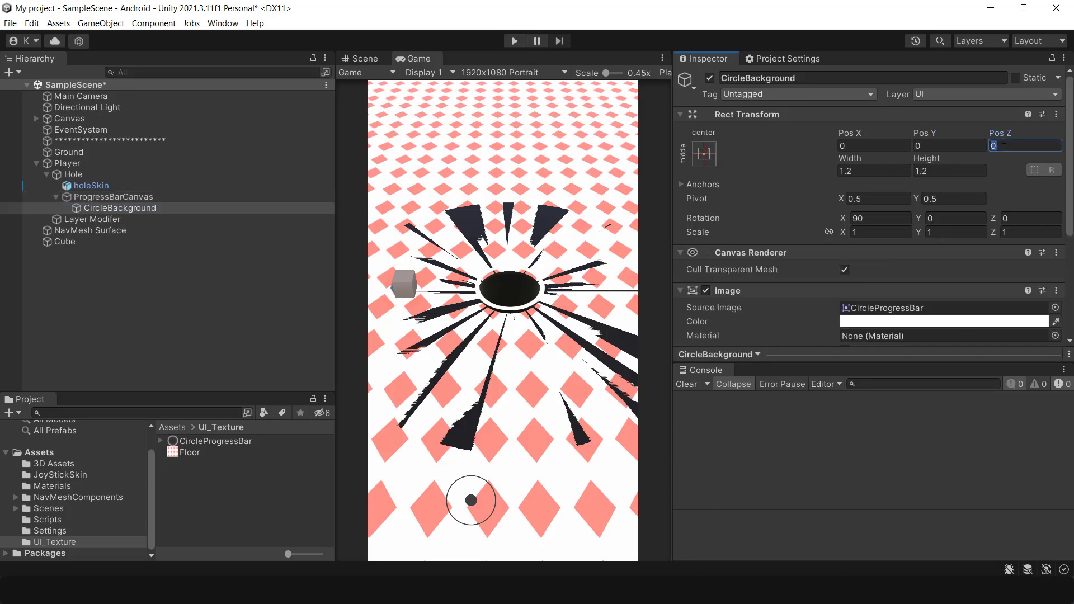
text(-0.1)
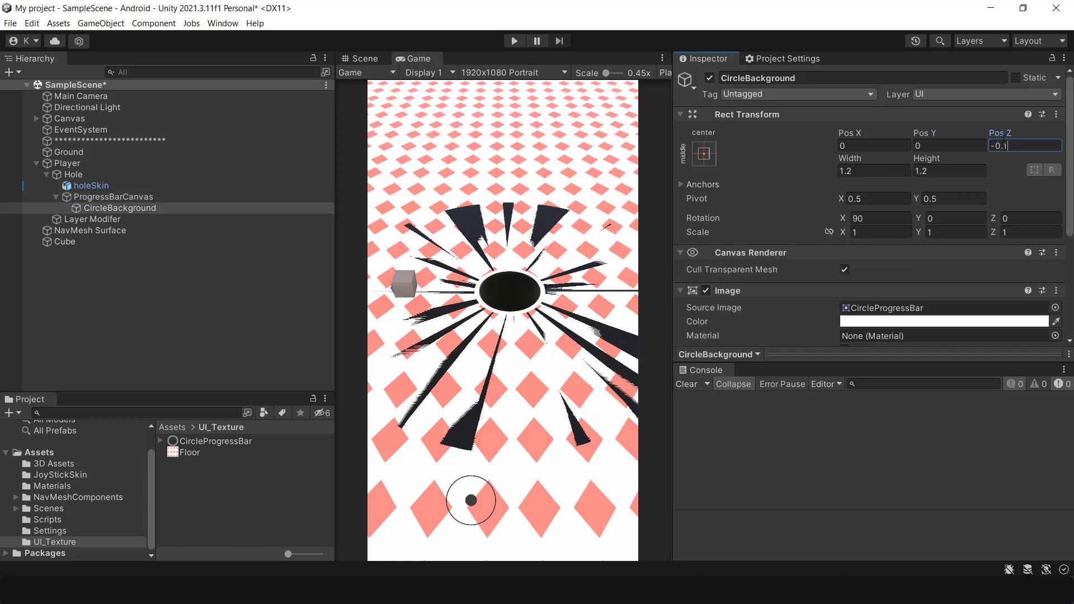
Play-test moving the hole around with its circle background, and stop the game.
click(514, 41)
drag(563, 384, 650, 480)
drag(589, 496, 477, 434)
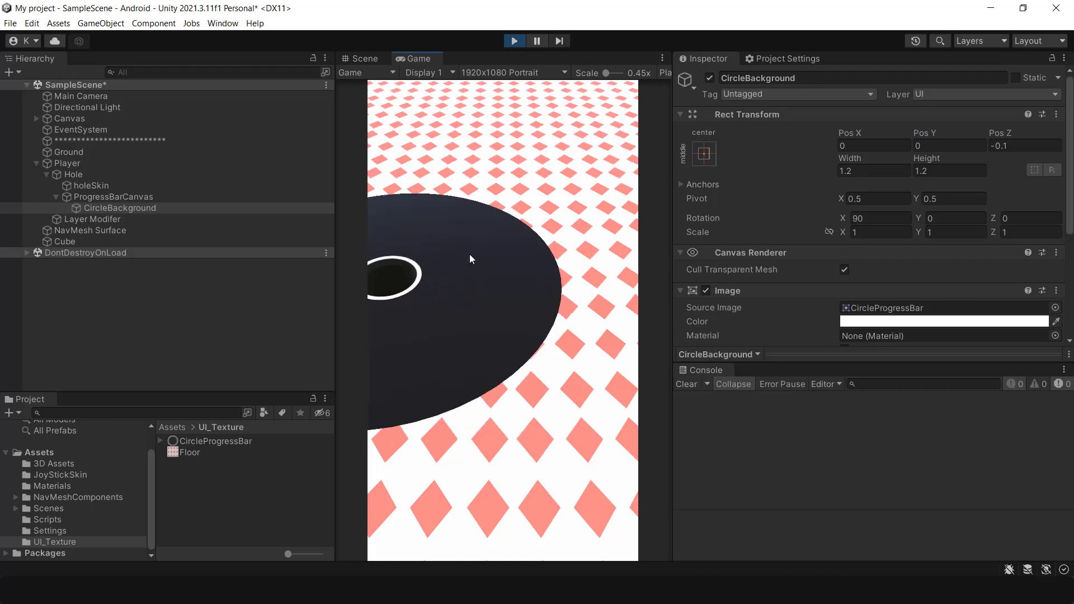
click(514, 42)
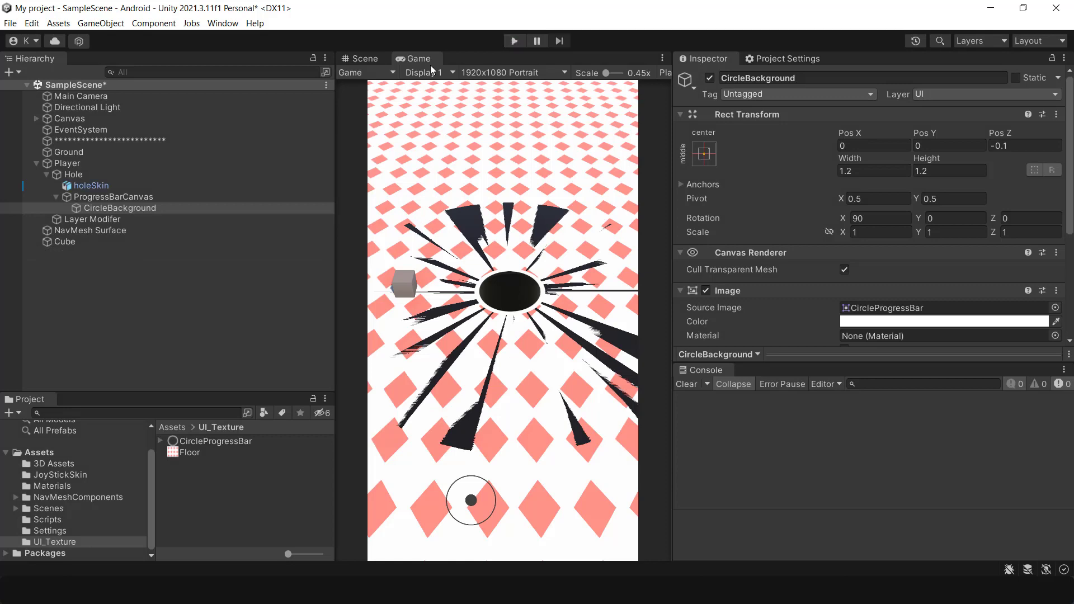
Collapse Player's children and inspect the NavMesh Surface and Ground settings in the Scene view.
click(377, 58)
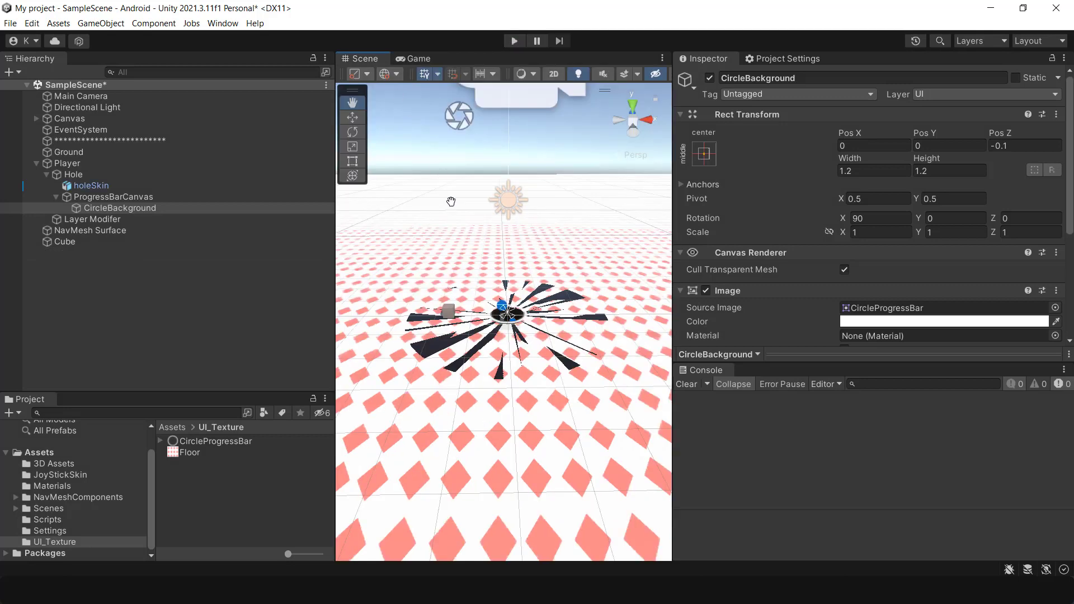
click(36, 163)
click(76, 174)
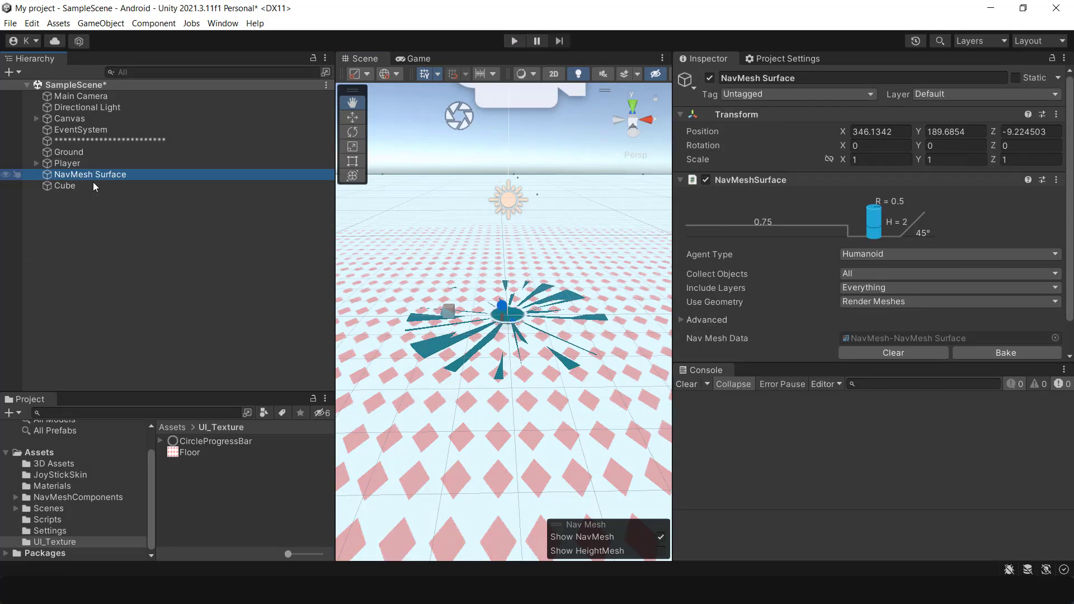
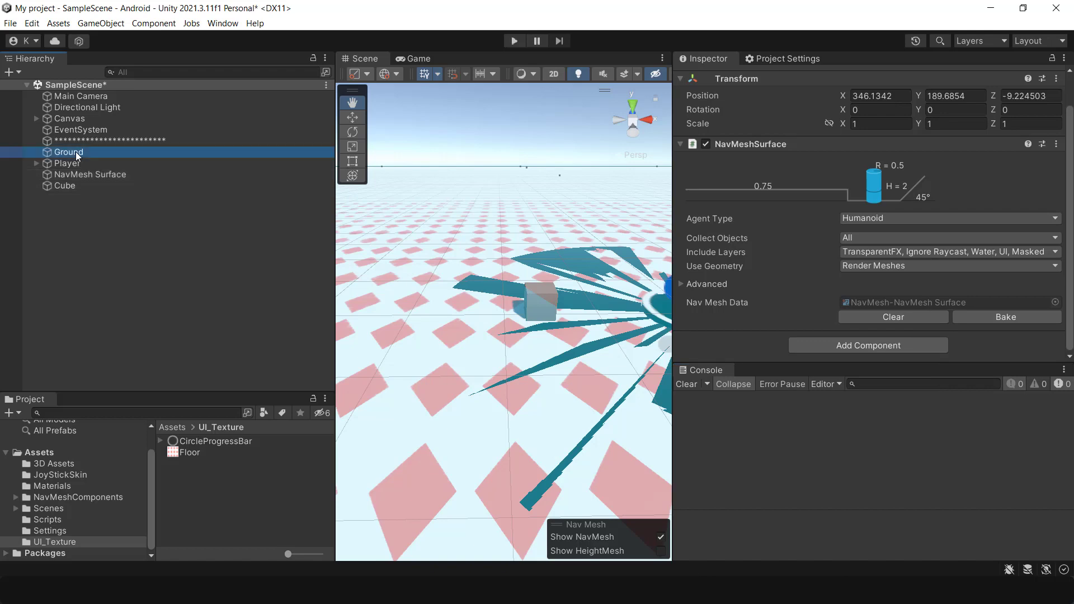
scroll(943, 106, up, 2)
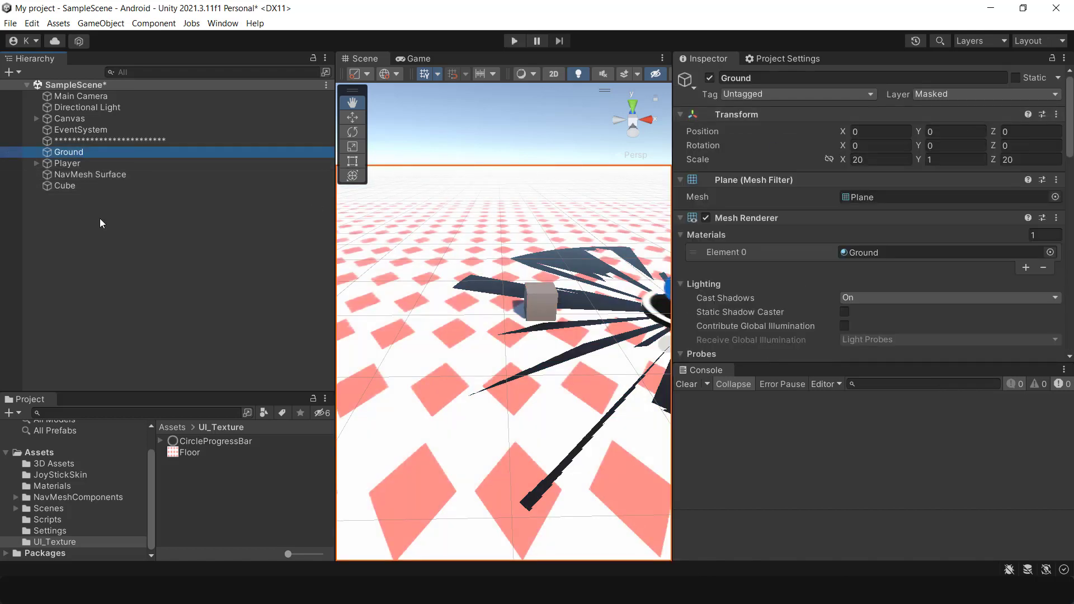
Rebake the NavMesh Surface and play-test moving the hole around the ground.
click(73, 174)
scroll(973, 252, down, 2)
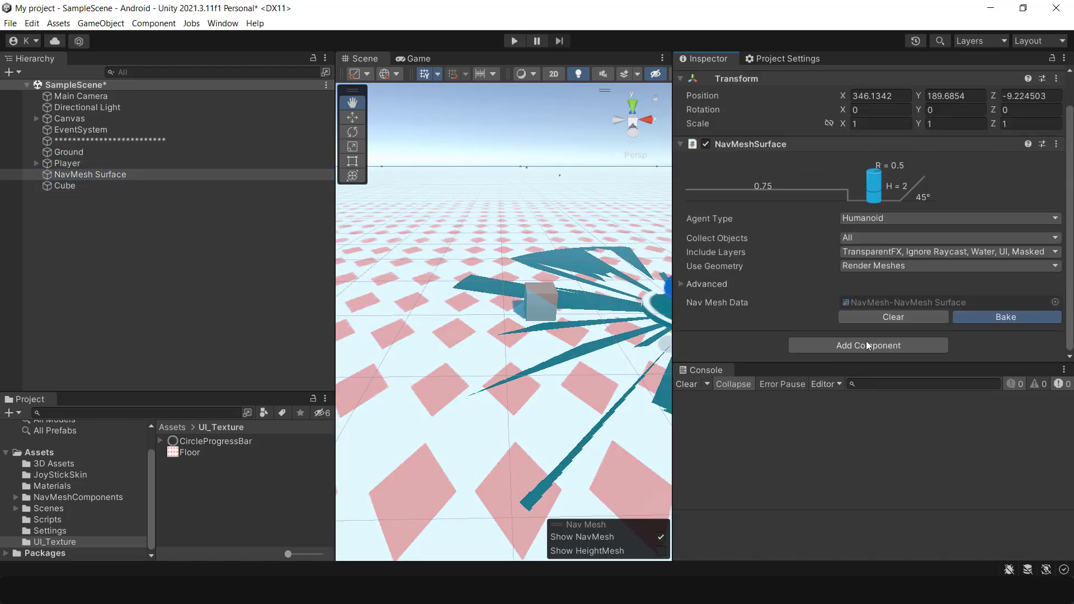
click(515, 41)
mouse_move(558, 400)
mouse_down()
mouse_move(488, 374)
mouse_move(481, 448)
mouse_move(545, 503)
mouse_move(699, 455)
mouse_move(548, 344)
mouse_move(571, 462)
mouse_move(459, 321)
mouse_move(506, 313)
mouse_move(505, 30)
mouse_move(509, 51)
mouse_up()
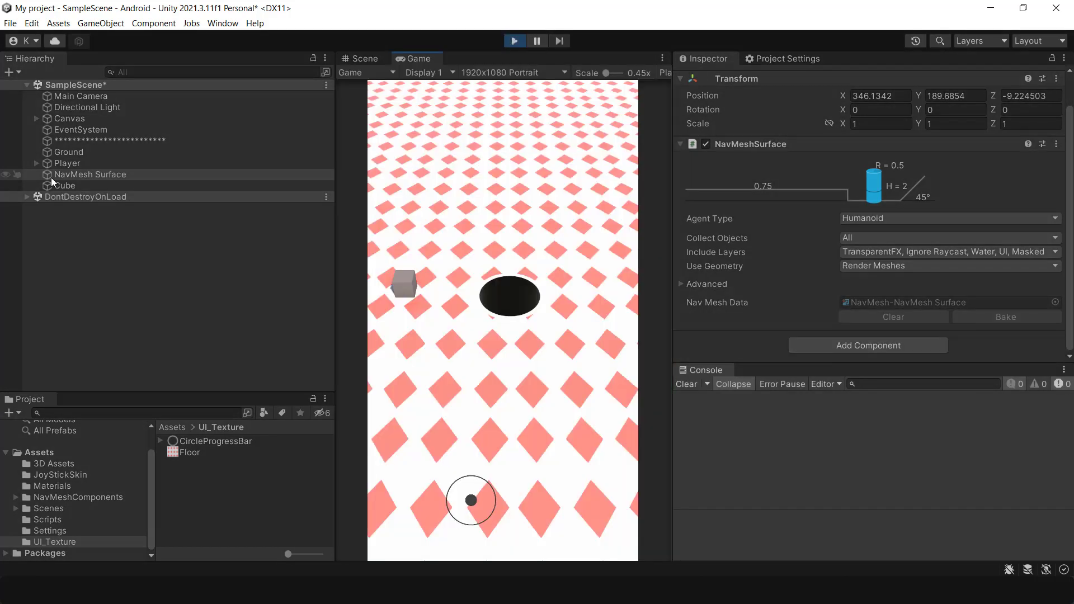
click(37, 163)
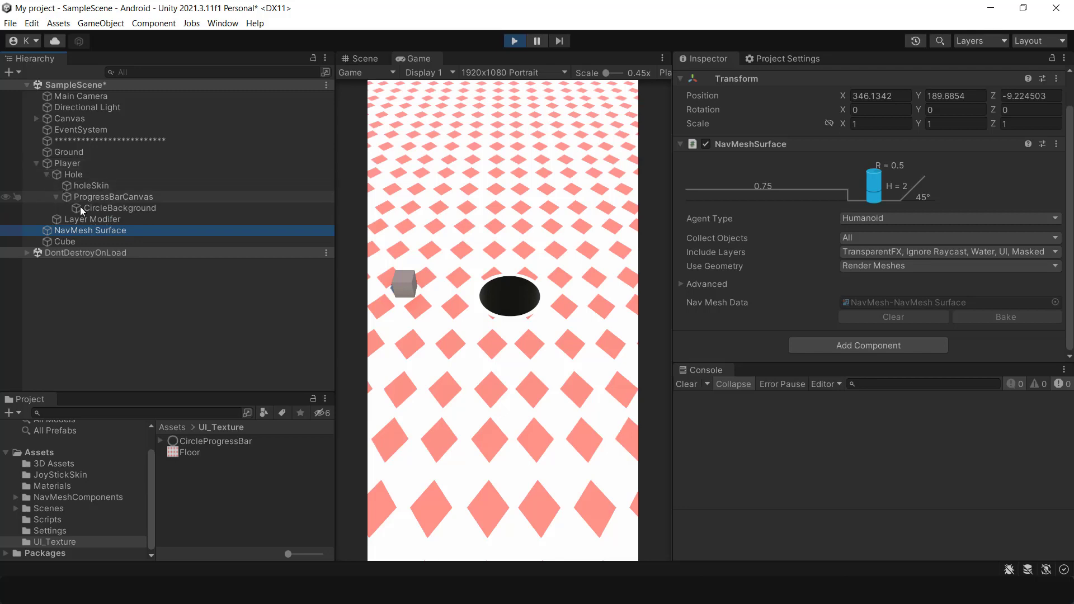
click(106, 208)
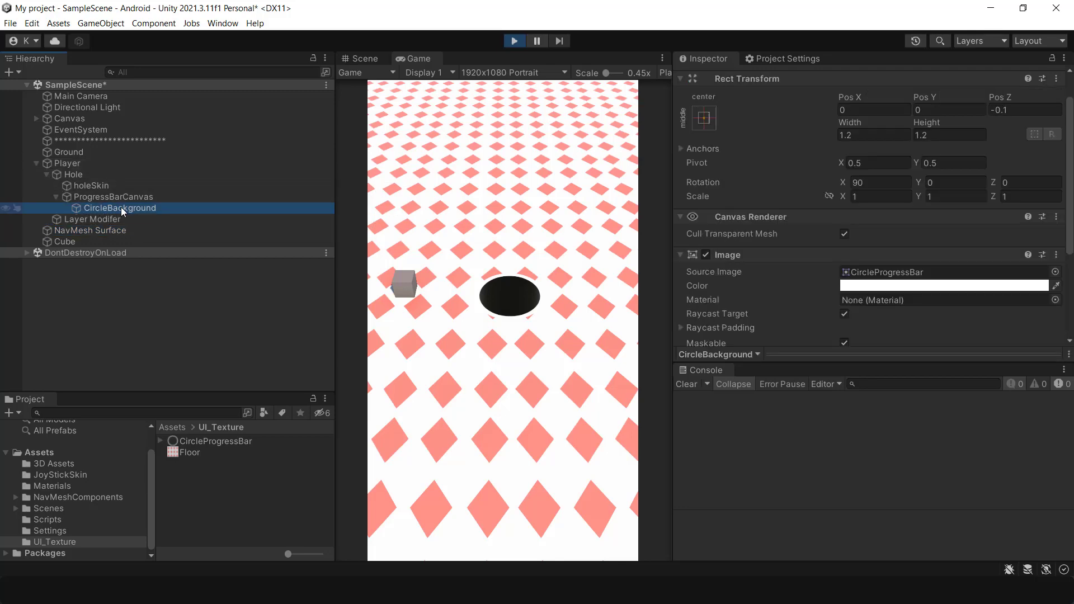
right_click(122, 210)
click(147, 185)
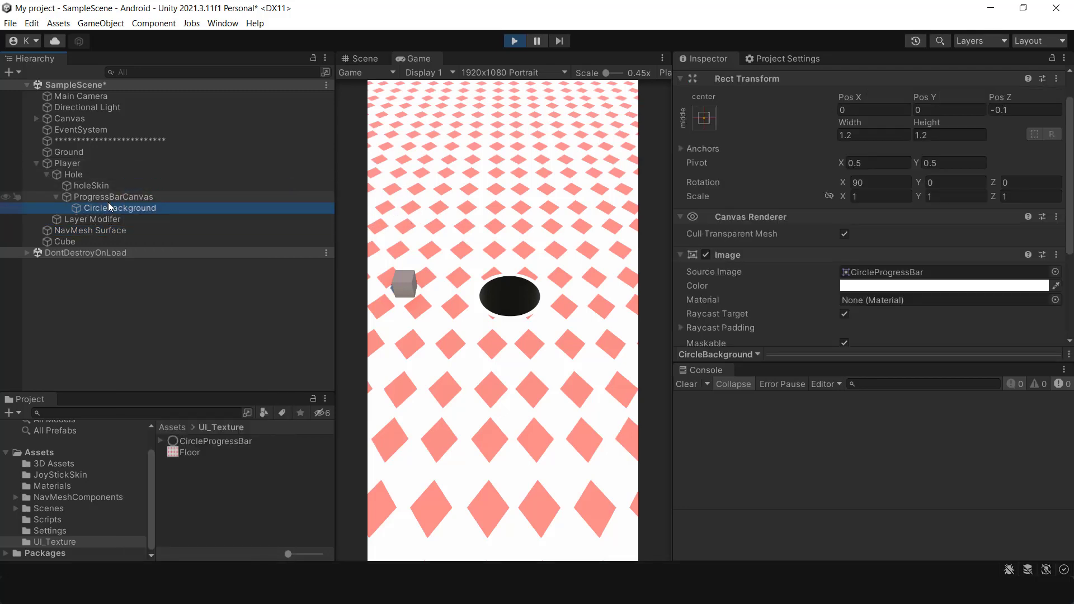
right_click(109, 207)
click(134, 214)
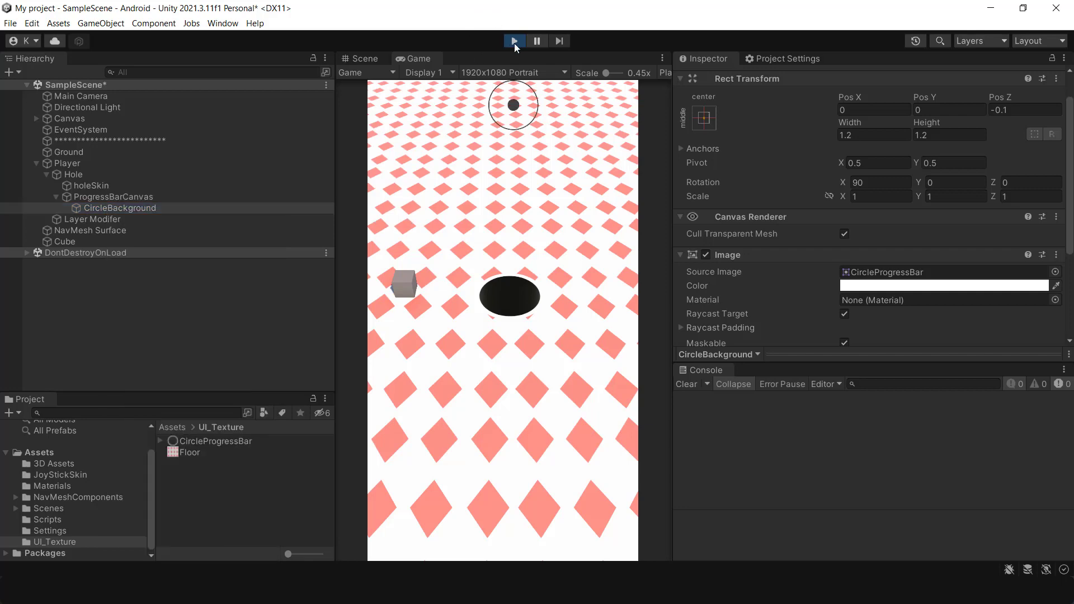
Stop the game and paste a copy of CircleBackground as its own child.
click(515, 43)
right_click(110, 207)
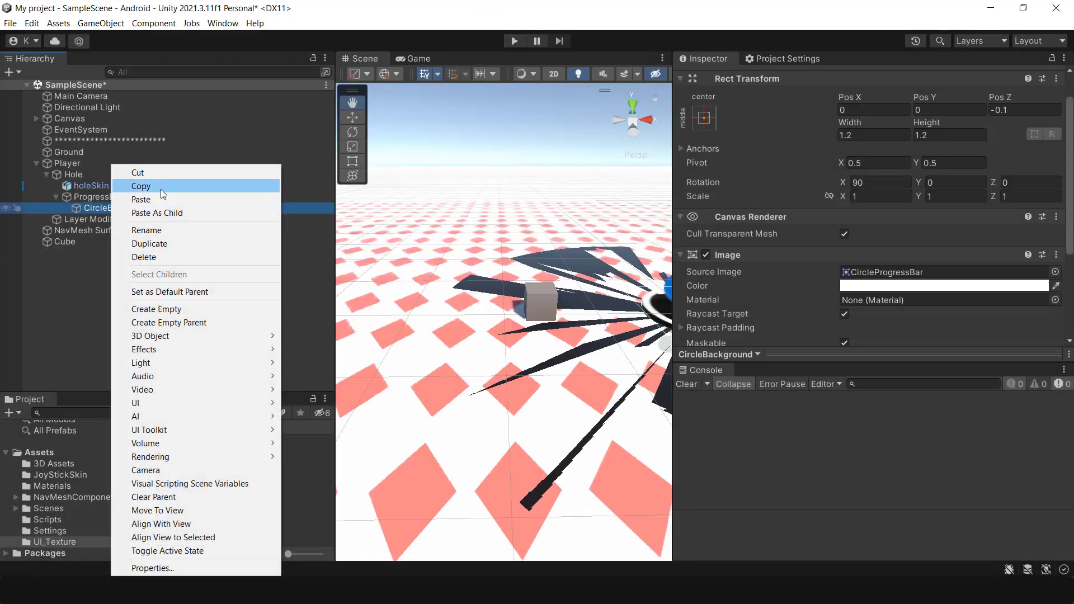
click(160, 189)
right_click(119, 207)
click(160, 213)
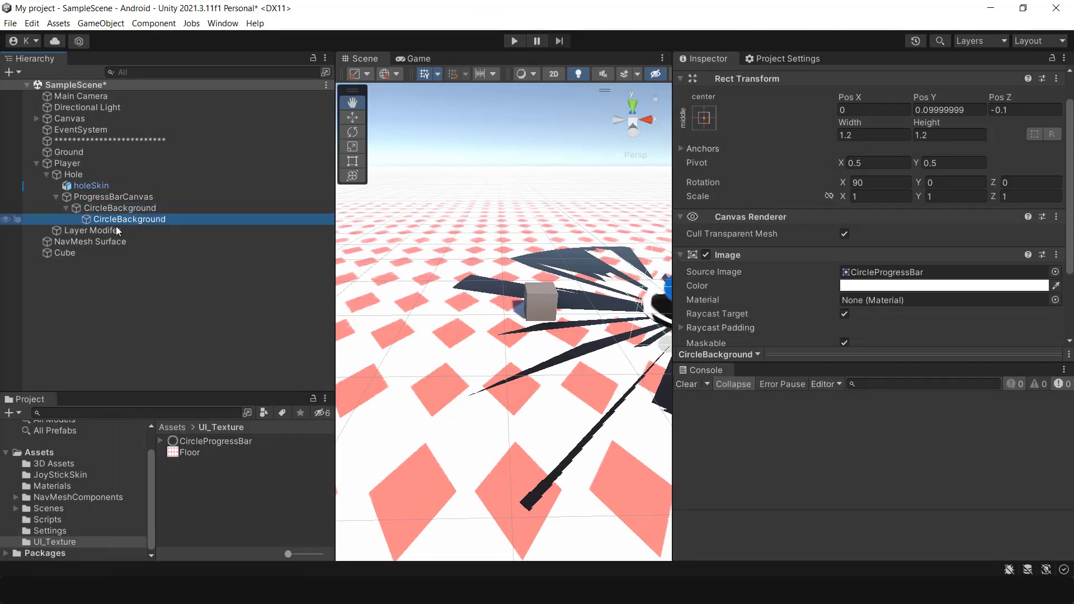
Rename the nested copy of CircleBackground to Circle.
click(96, 242)
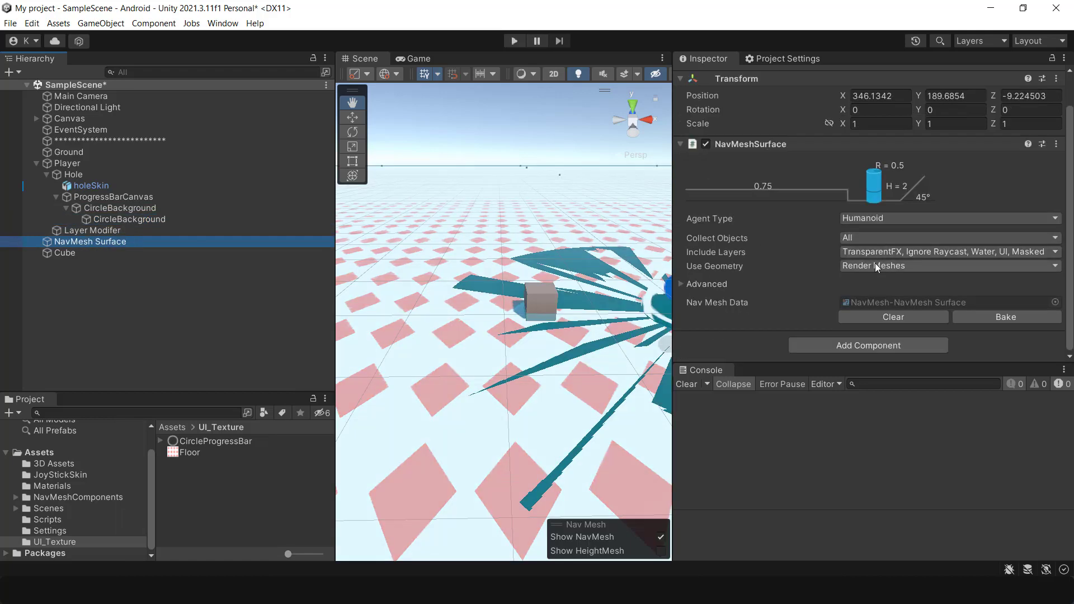
click(124, 219)
scroll(817, 140, up, 2)
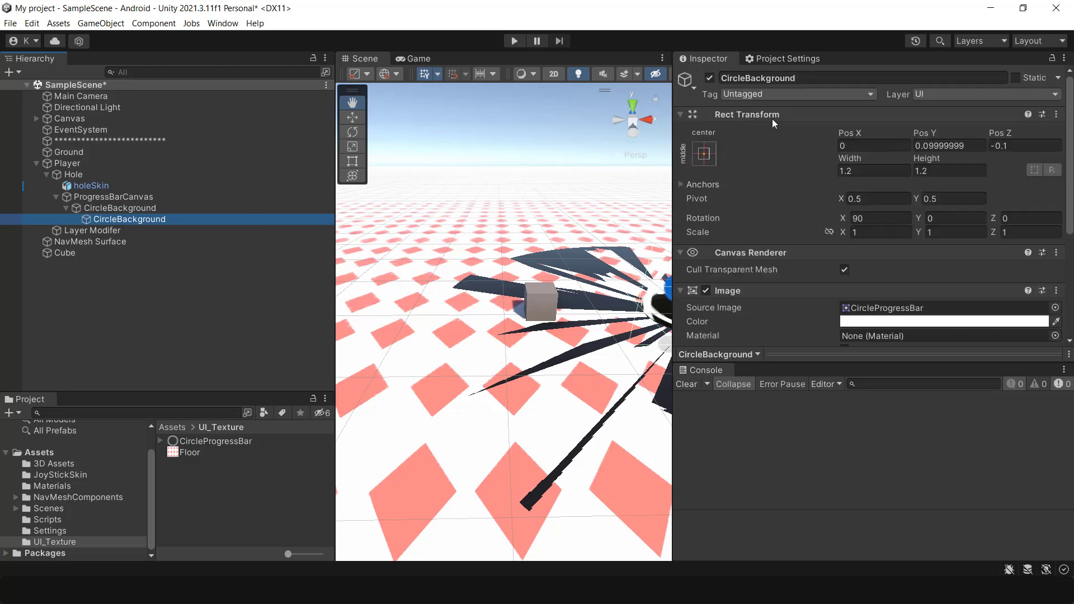
click(817, 78)
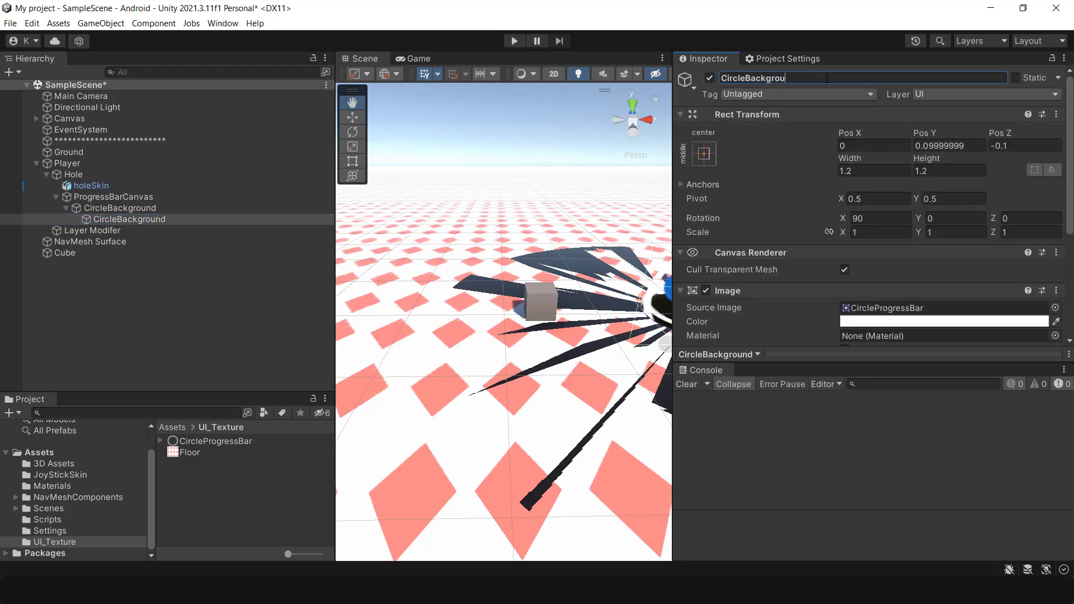
key(BackSpace)
key(Return)
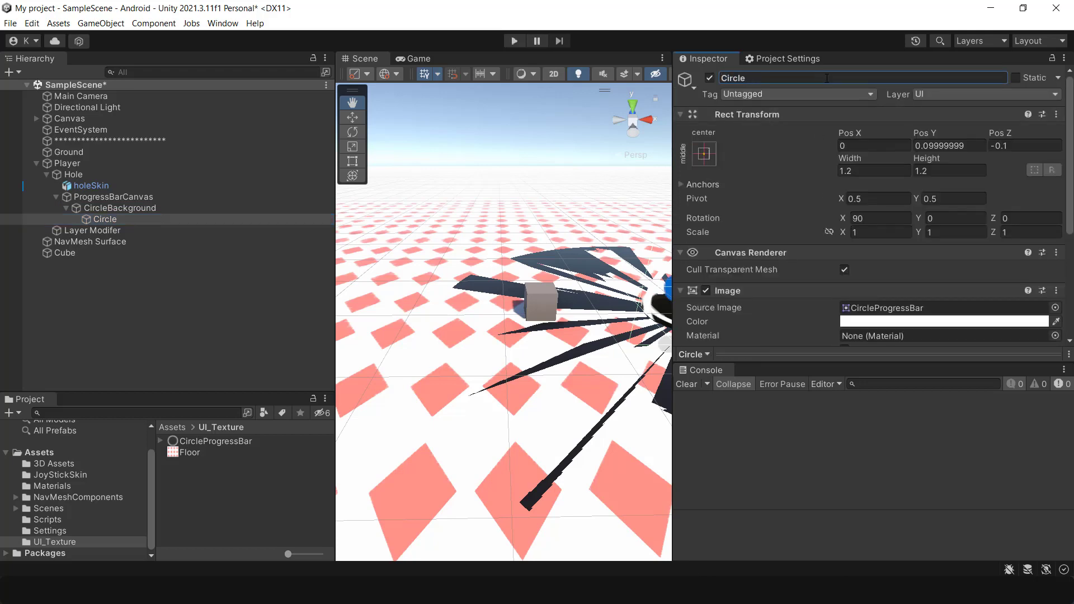
Set Circle's Pos Y to 0 in the Game view, and reset its Rect Transform.
click(421, 61)
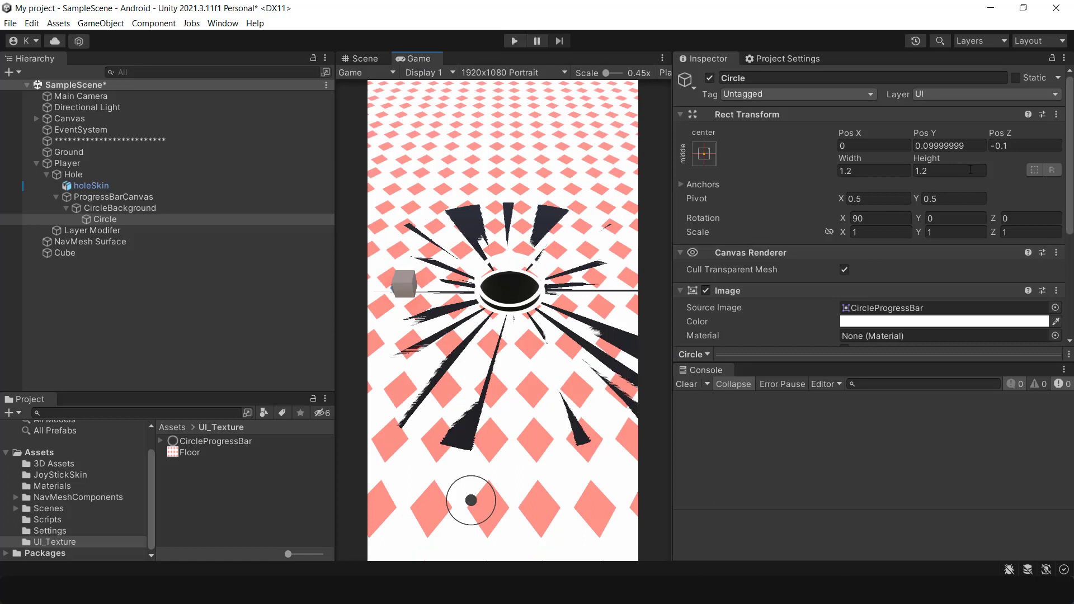
click(978, 147)
text(0)
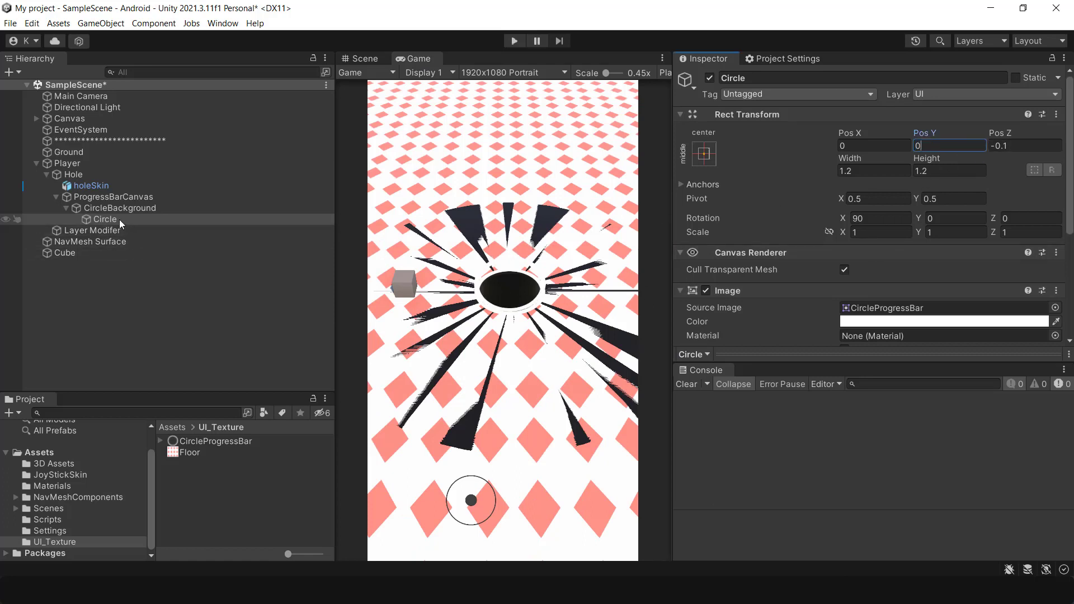
click(1056, 115)
click(1015, 128)
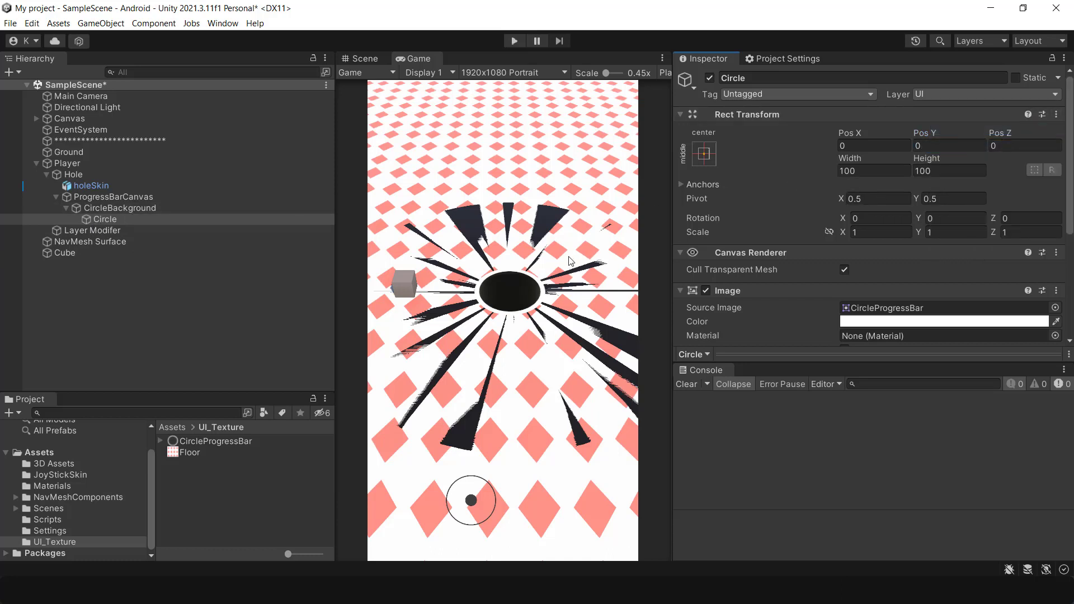
Set Circle's Image Type to Filled and its colour to the green swatch, keeping Fill Amount at 1.
scroll(901, 298, down, 3)
click(871, 242)
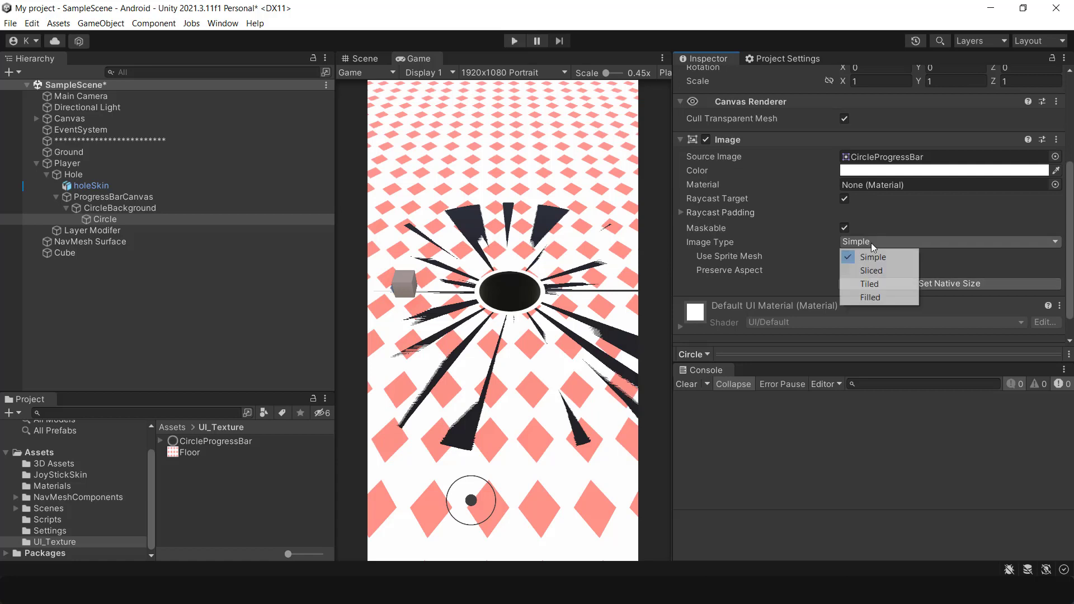
click(870, 297)
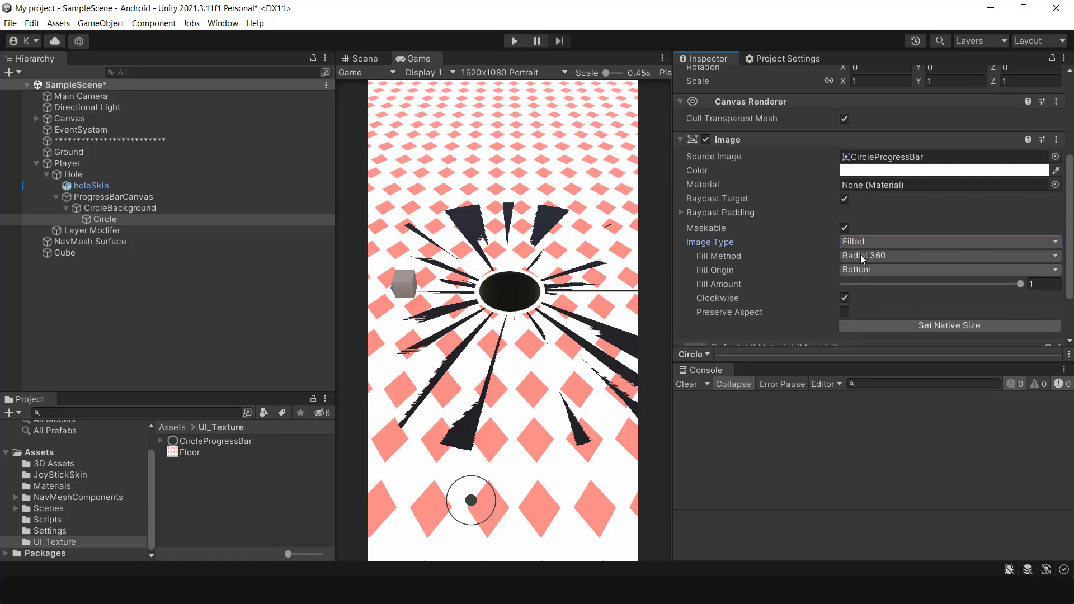
click(865, 171)
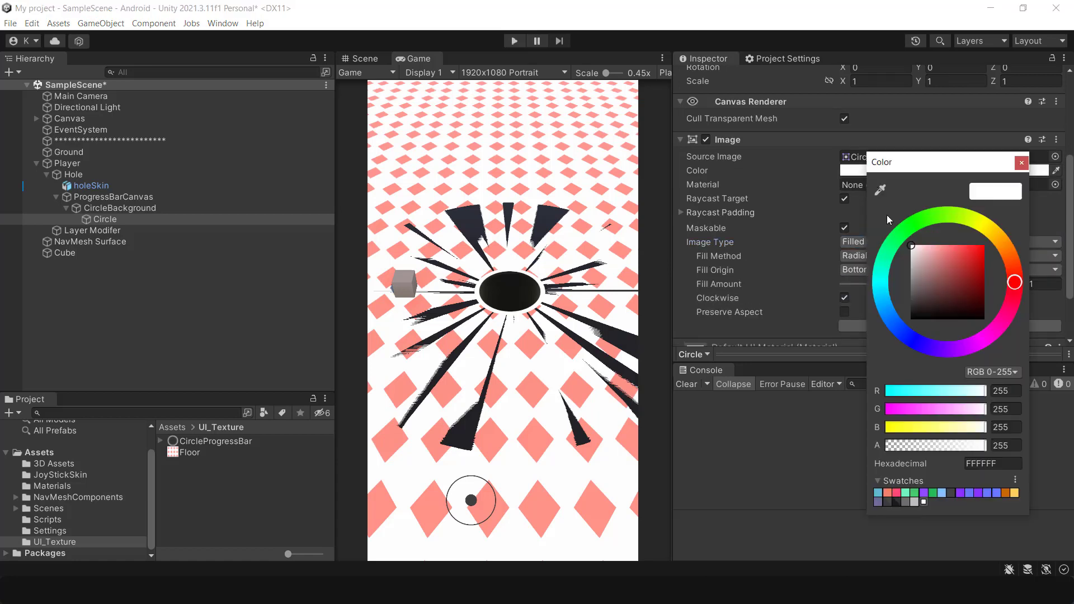
click(917, 492)
click(804, 486)
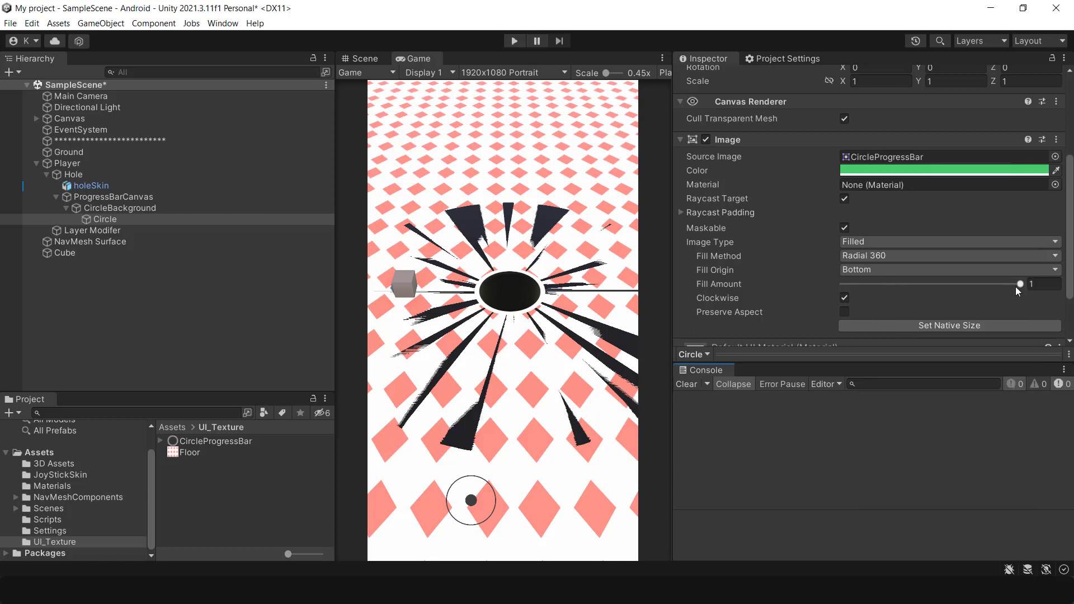
mouse_move(1015, 287)
mouse_down()
mouse_move(909, 286)
mouse_move(1021, 285)
mouse_up()
Set Circle's Width and Height to 1.2 each.
scroll(874, 205, up, 3)
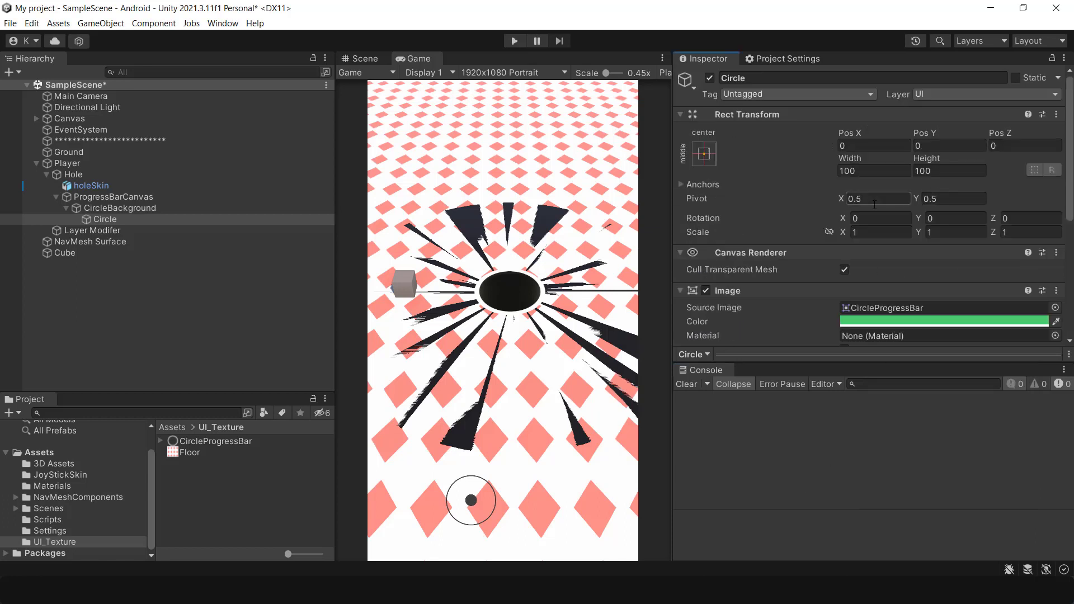
click(872, 171)
text(1)
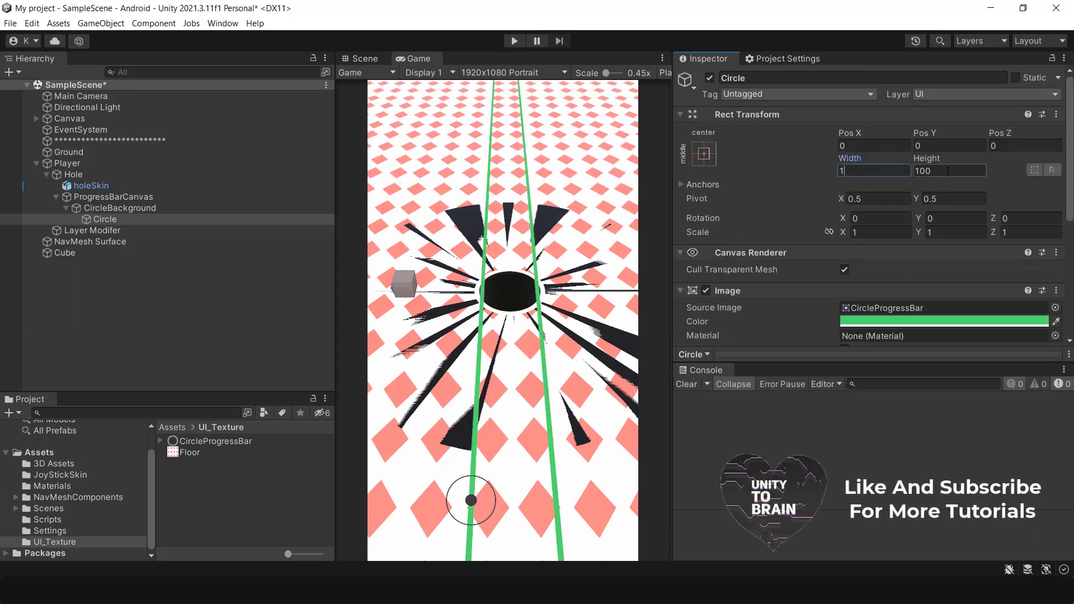
click(952, 171)
text(1)
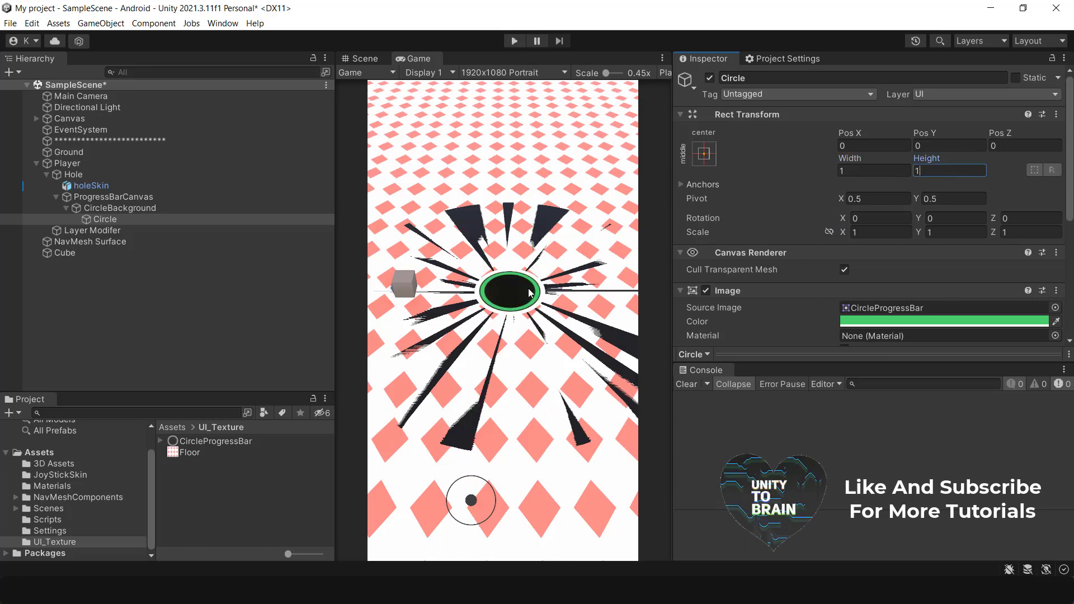
scroll(889, 250, down, 2)
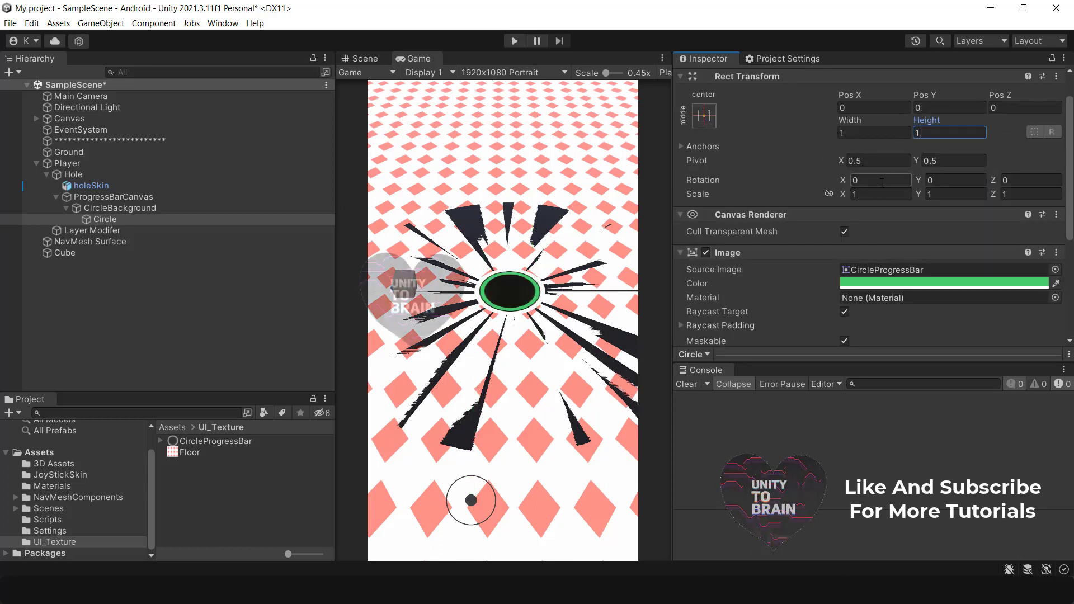
text(.2)
click(855, 133)
text(1.2)
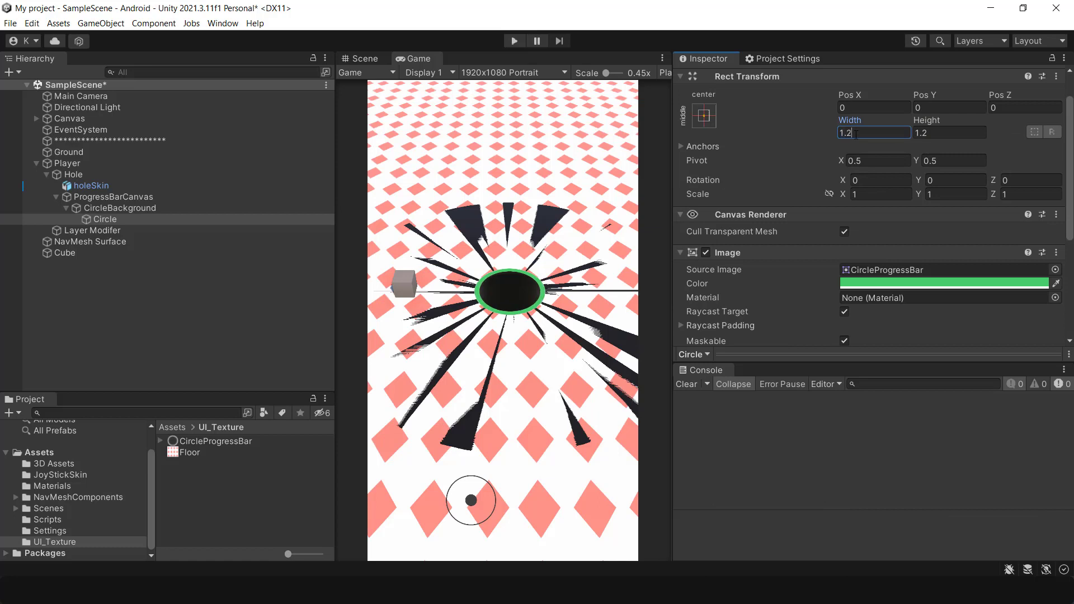
Test Circle's radial fill in play mode by varying its Fill Amount down to 0, and stop the game.
click(514, 41)
scroll(983, 270, down, 8)
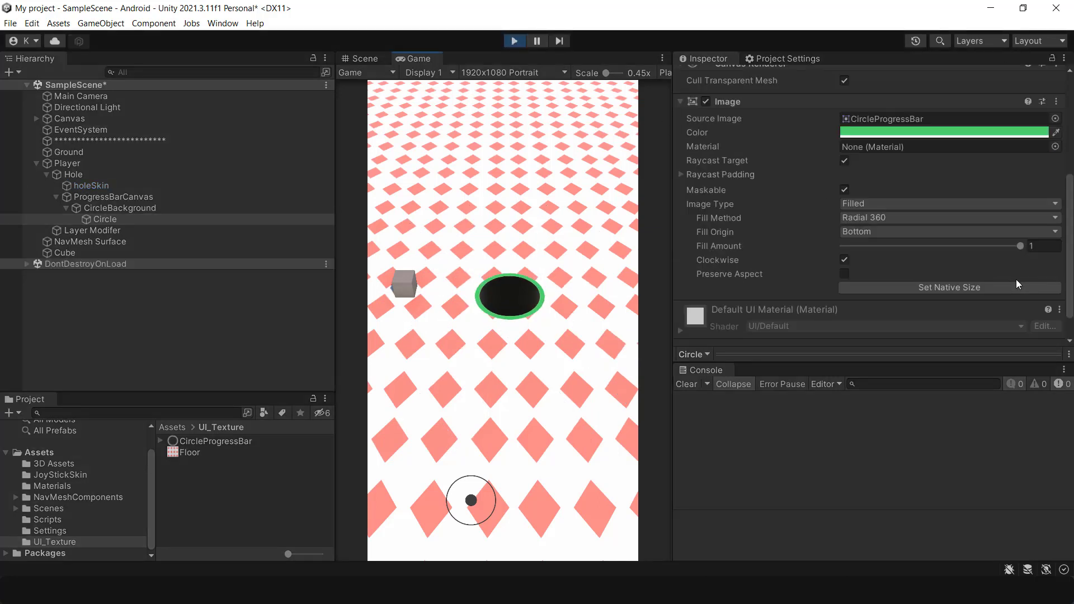
drag(1017, 250, 932, 263)
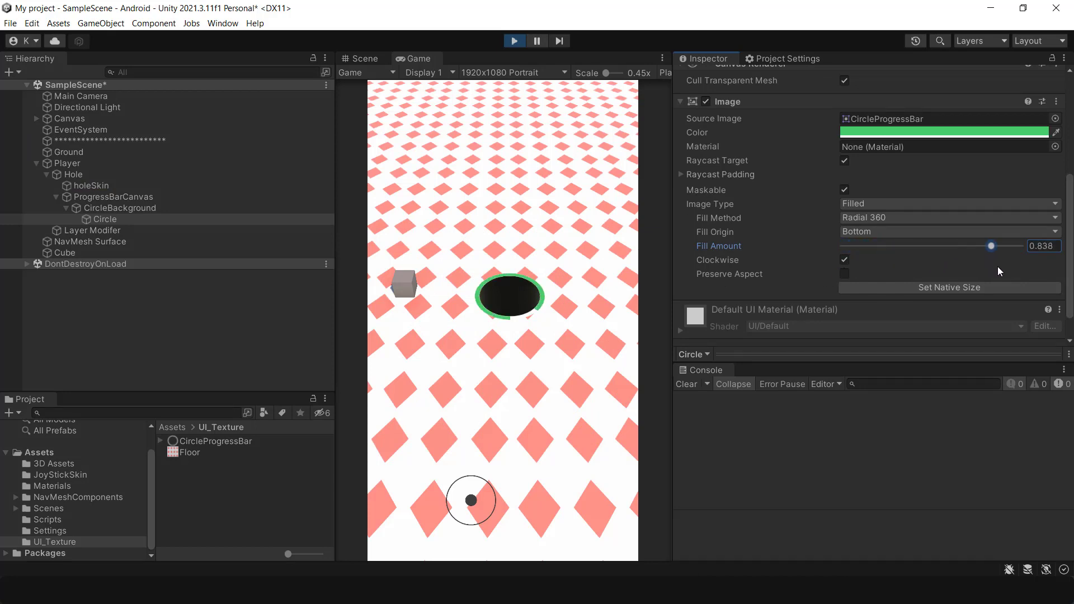
drag(1030, 271, 881, 260)
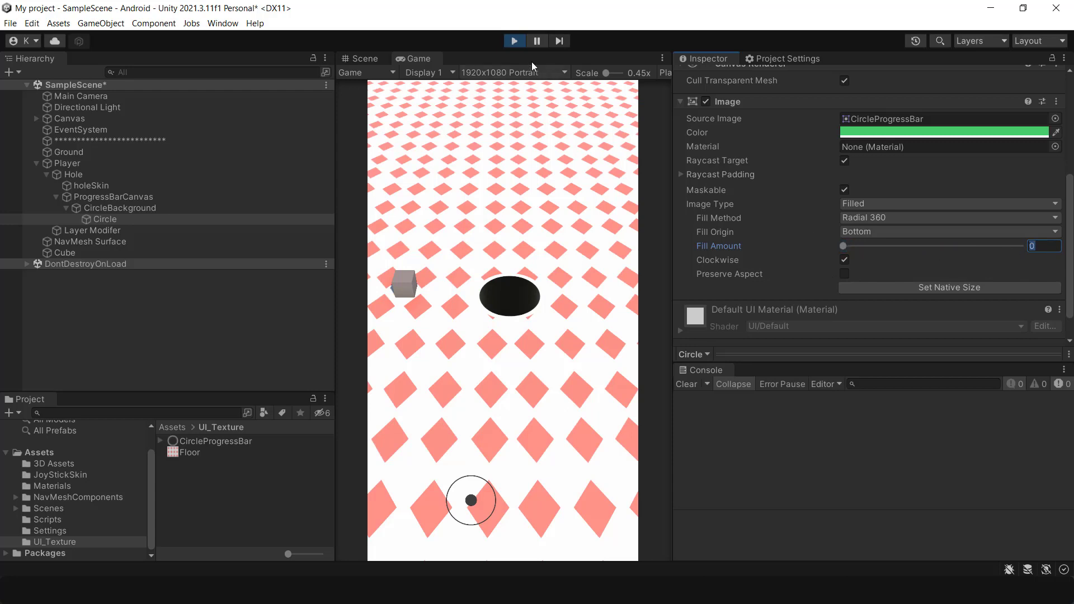
click(514, 41)
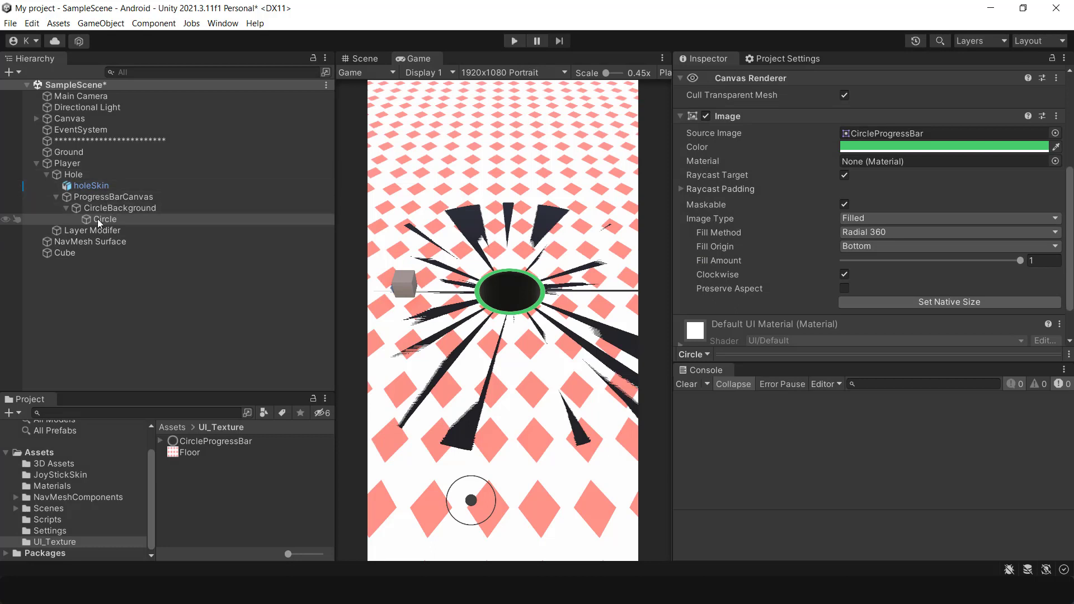
Collapse Hole's children and add a 3D Cube as a child of Player.
click(46, 174)
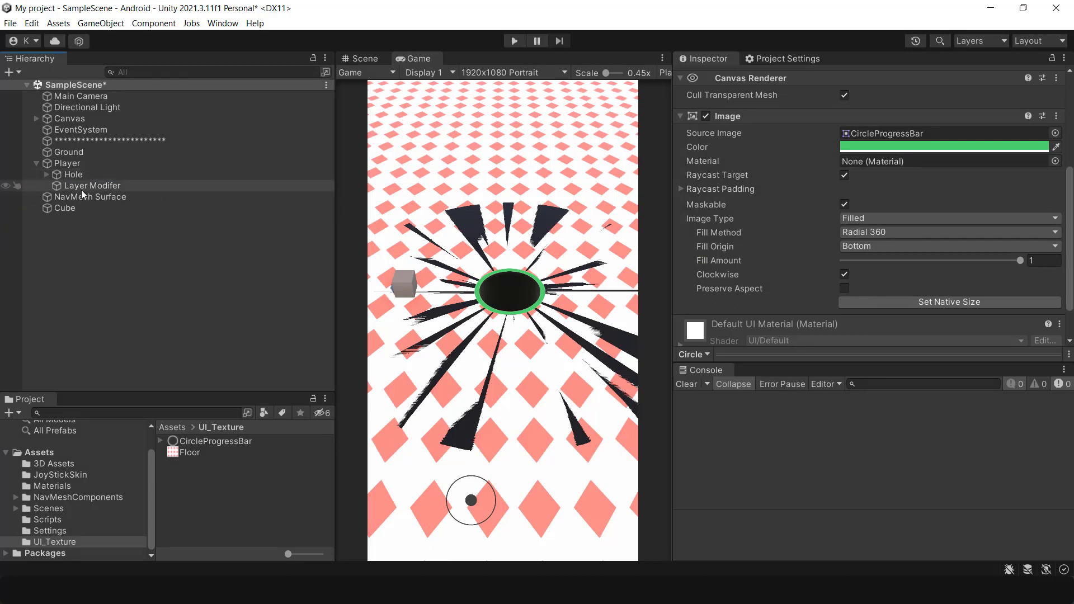
right_click(58, 164)
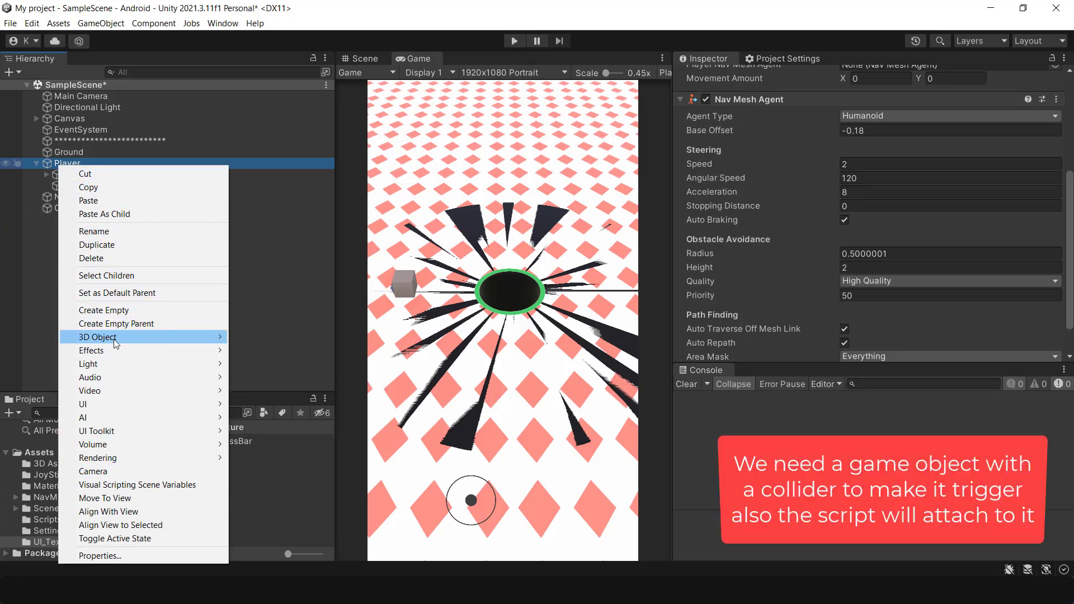
mouse_move(120, 341)
click(273, 336)
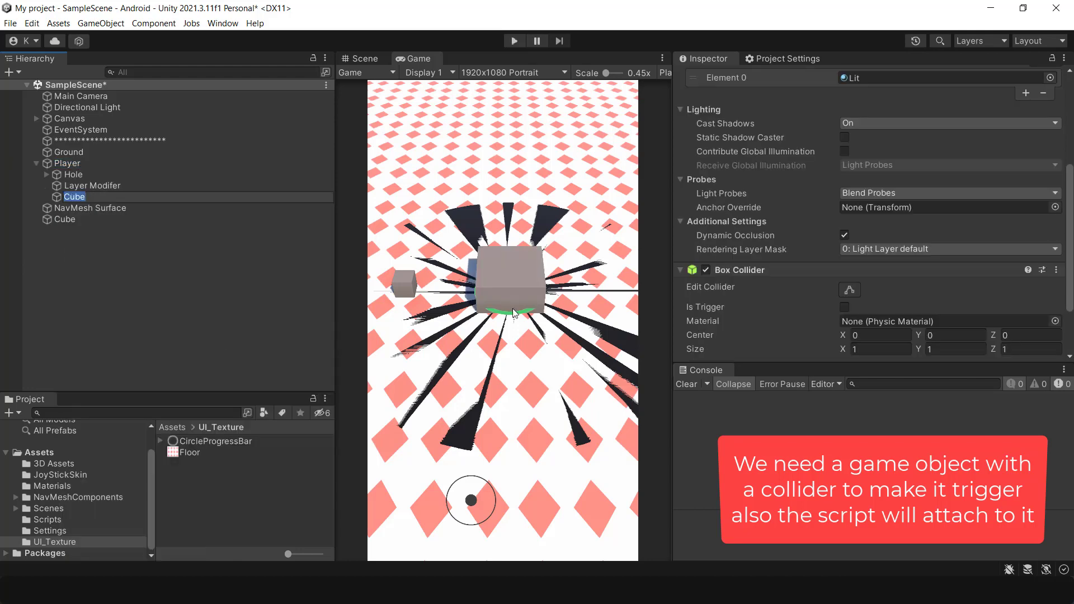
Frame the new Cube in the Scene view and set its Scale Y to 0.1.
click(364, 58)
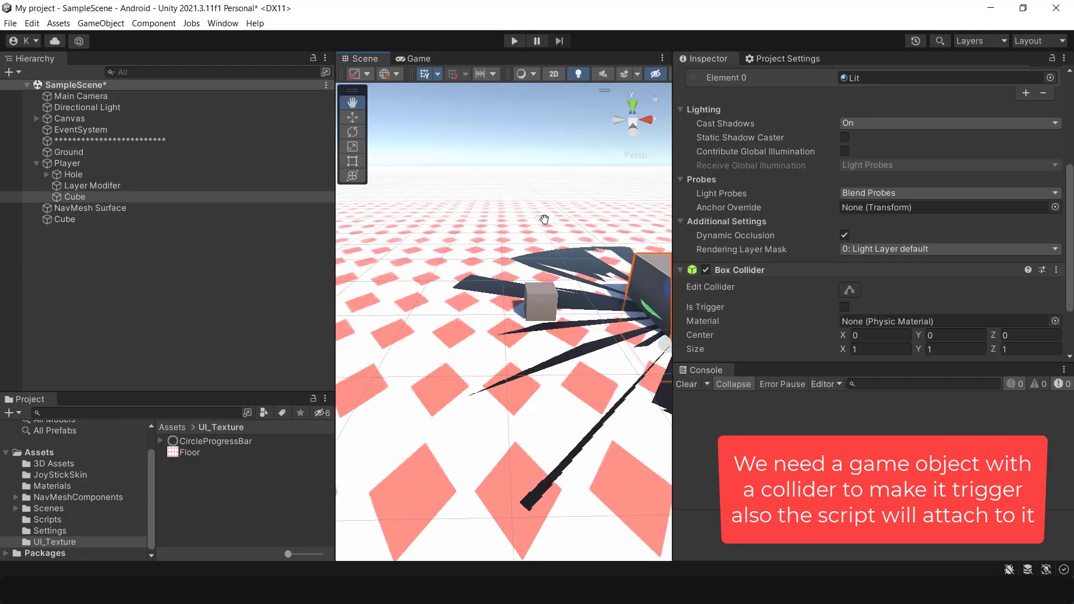
key(f)
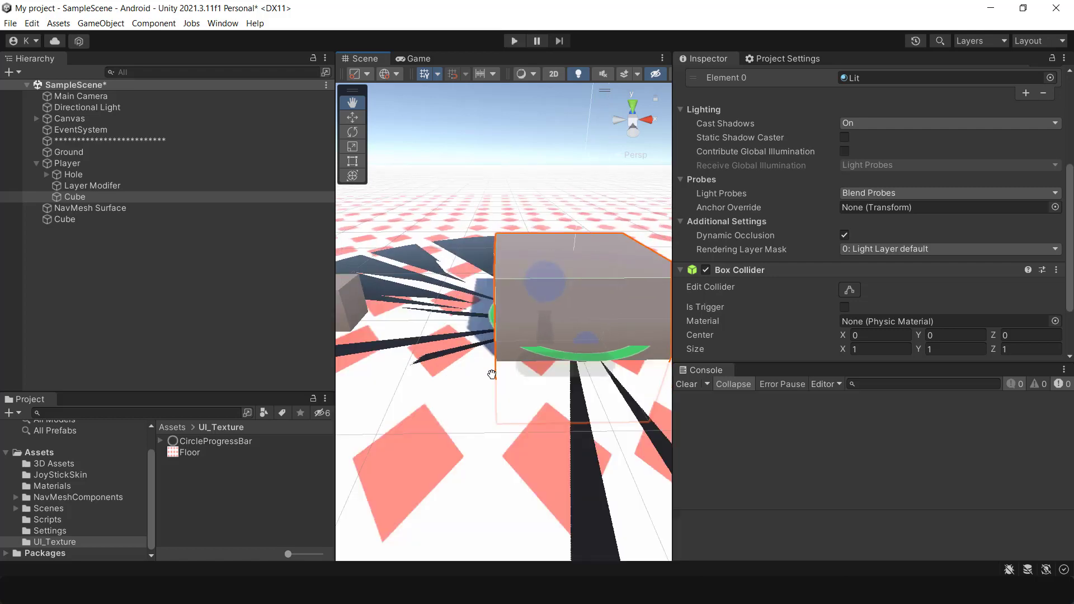
scroll(924, 194, up, 6)
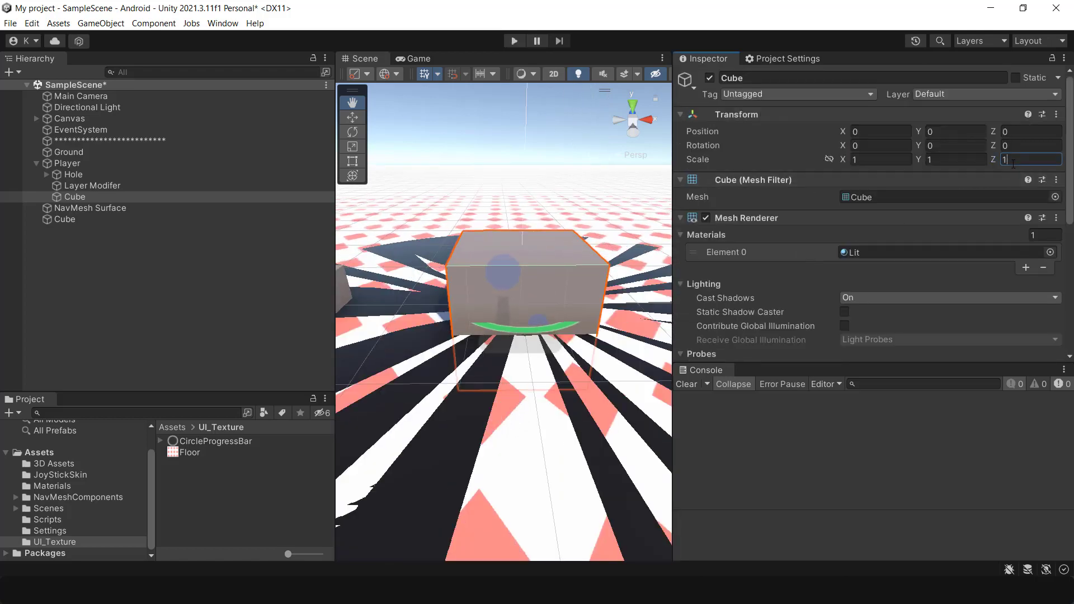
click(953, 160)
text(0.1)
Move the flattened Cube down inside the hole shaft to a Position Y of about -1.138.
drag(559, 336, 552, 236)
key(w)
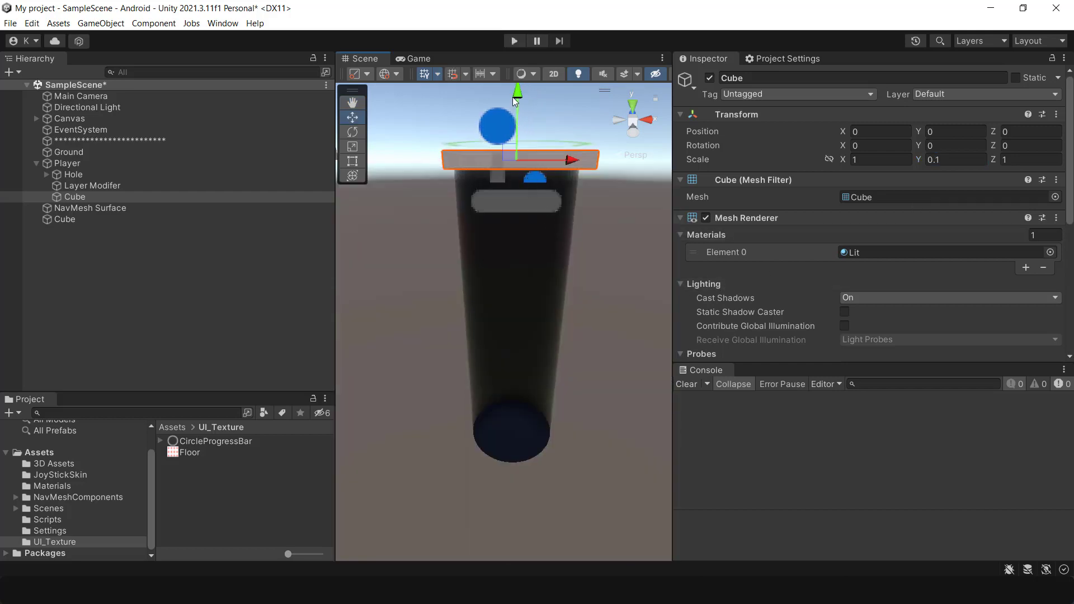
drag(515, 112, 513, 263)
middle_drag(513, 263, 522, 293)
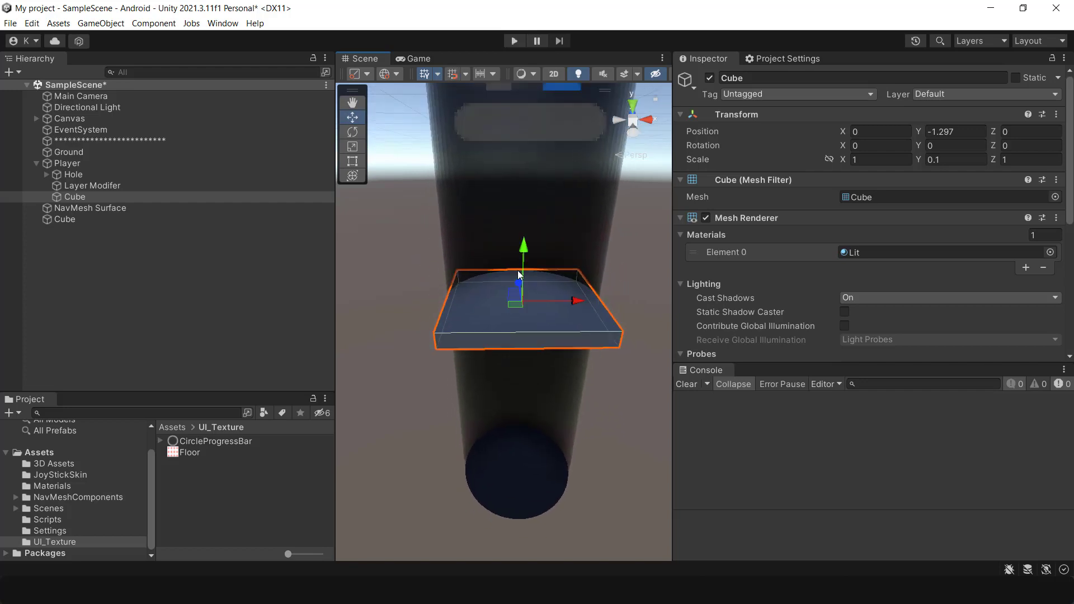
click(522, 240)
click(522, 296)
drag(522, 278, 522, 266)
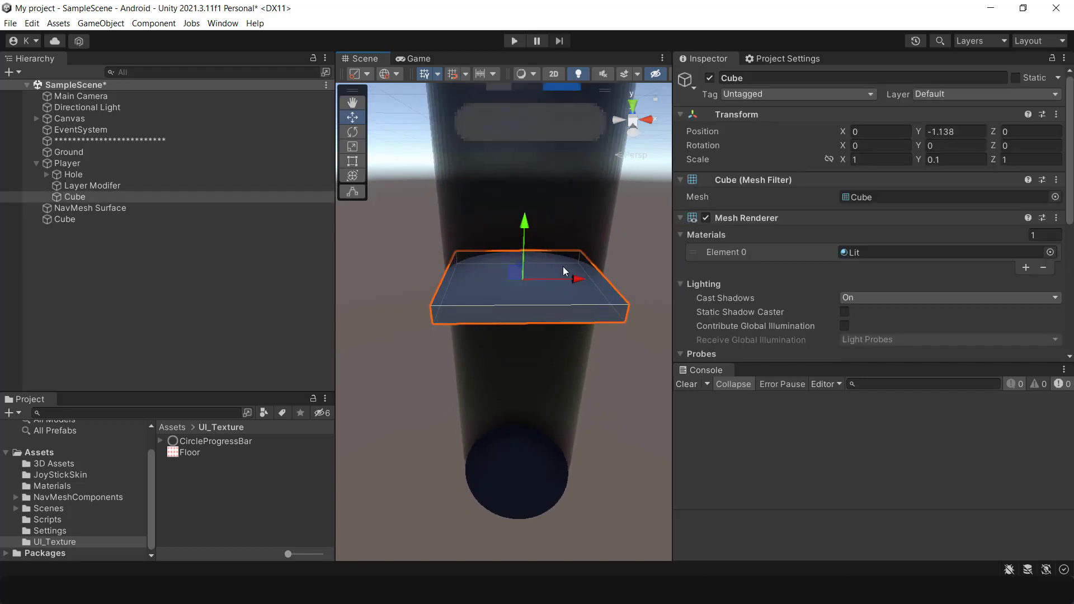
Disable the Cube's Mesh Renderer and turn on Is Trigger in its Box Collider.
click(705, 218)
scroll(882, 272, down, 4)
scroll(882, 273, down, 3)
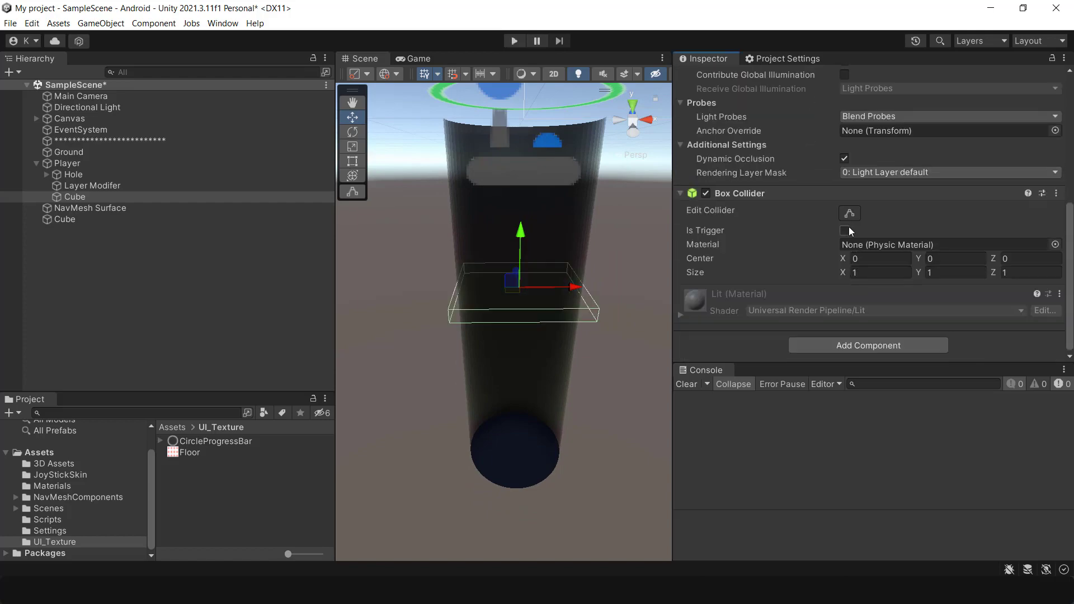
scroll(845, 238, up, 10)
scroll(643, 283, up, 1)
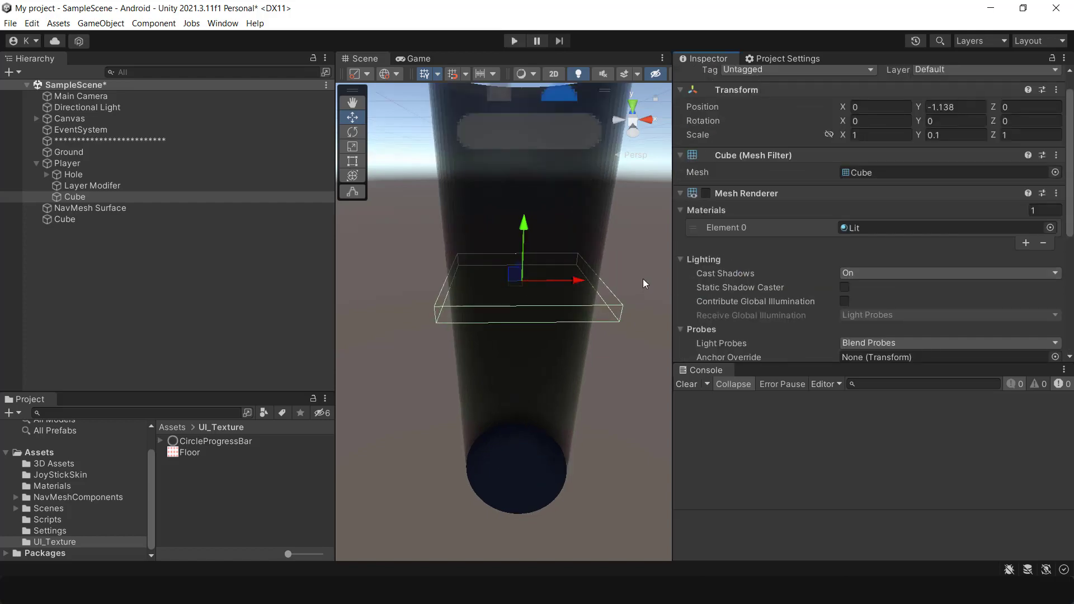
scroll(850, 206, up, 1)
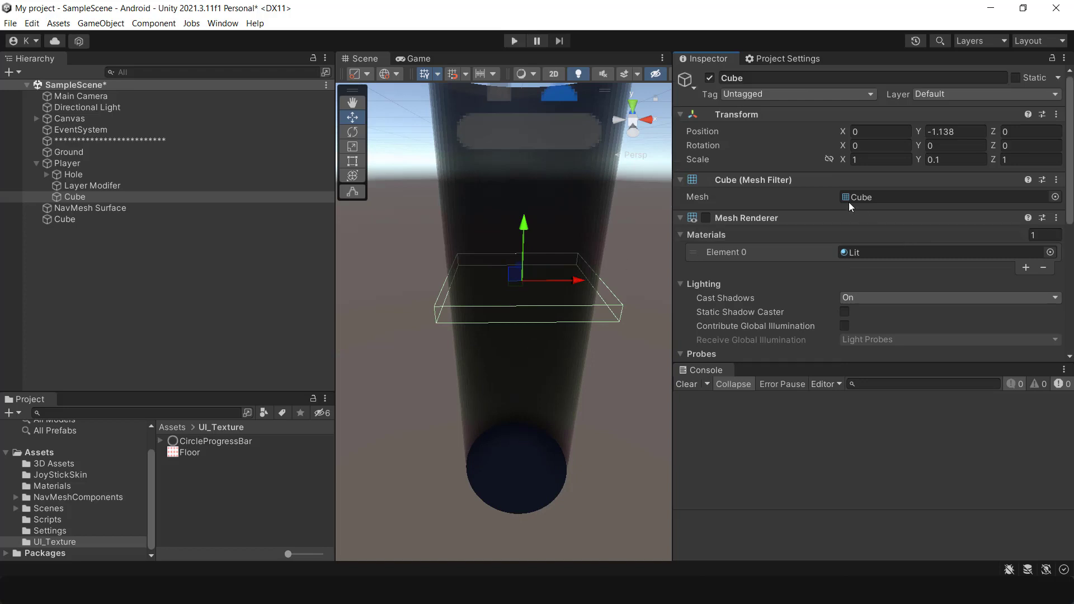
Rename the Cube under Player as Hole manager.
click(761, 84)
text(Hole Mananager)
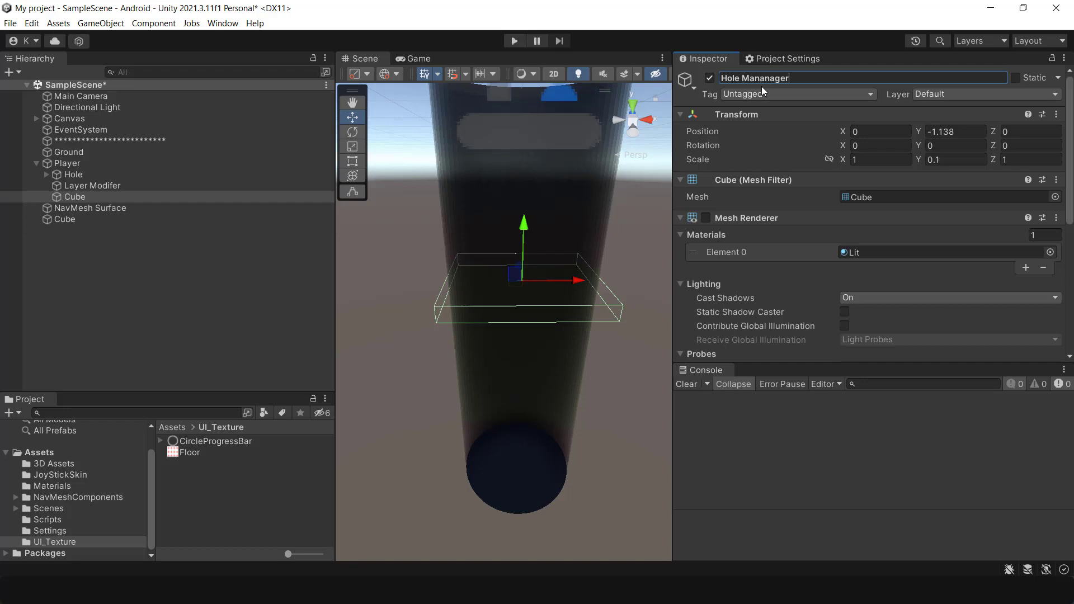
key(Return)
click(761, 84)
drag(742, 81, 799, 84)
click(808, 82)
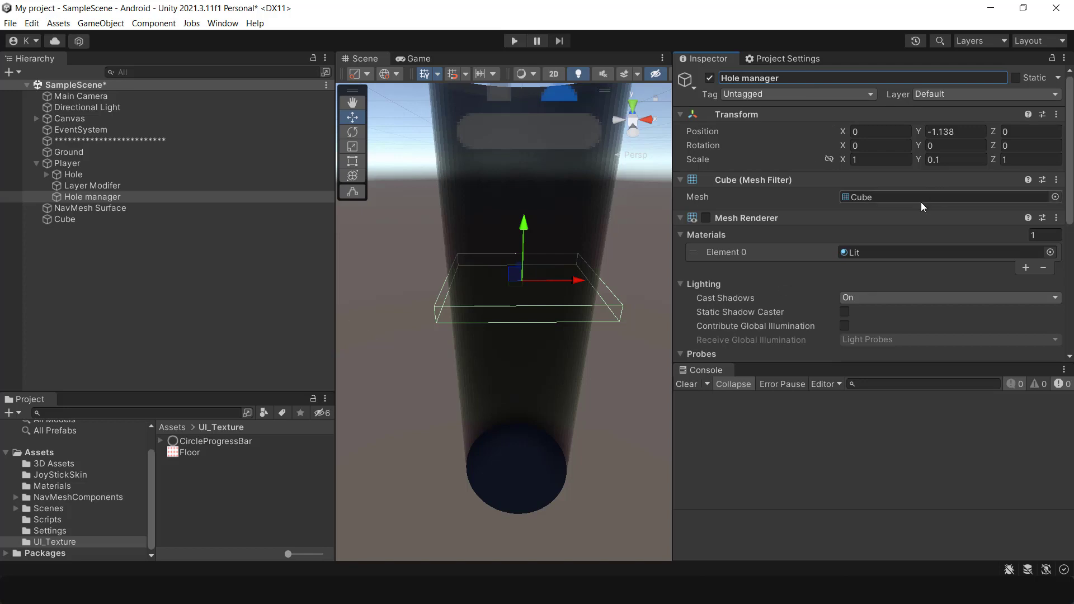
scroll(867, 224, down, 10)
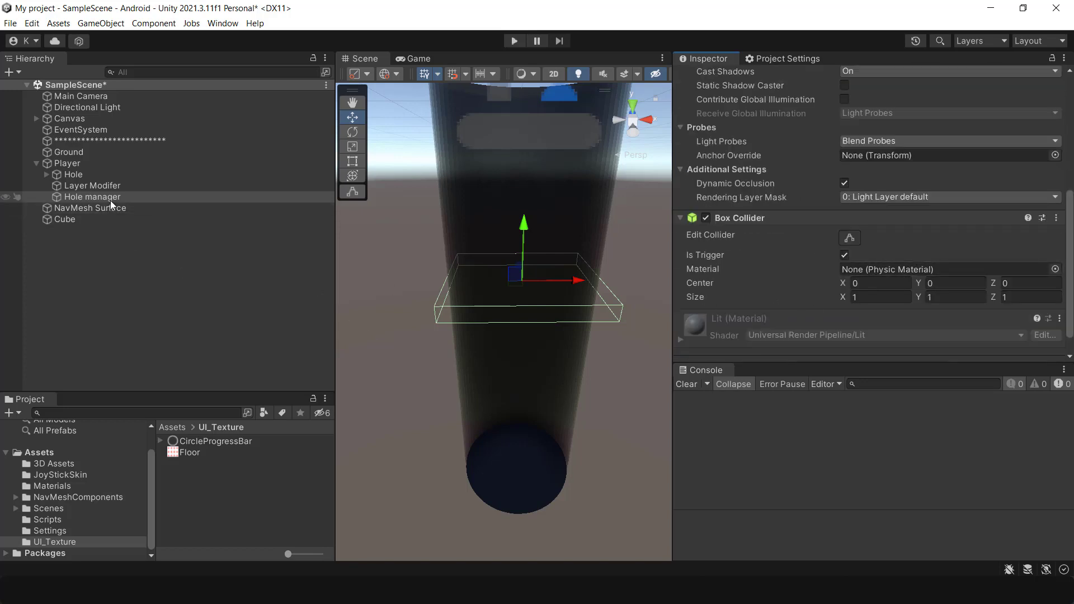
Create a C# script named HoleManager in the Scripts folder.
click(51, 522)
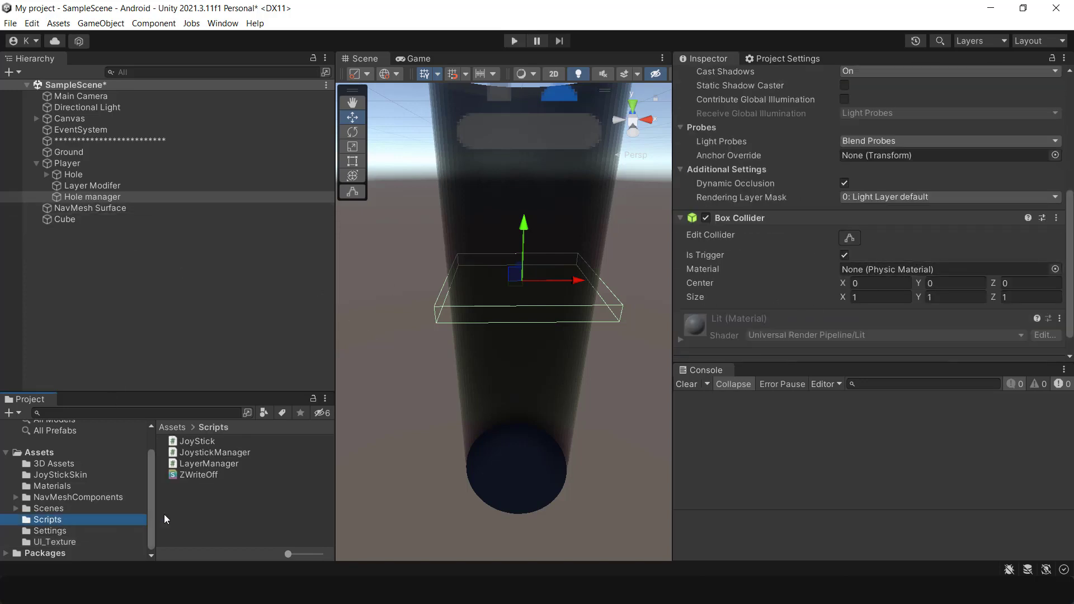
right_click(203, 509)
mouse_move(263, 196)
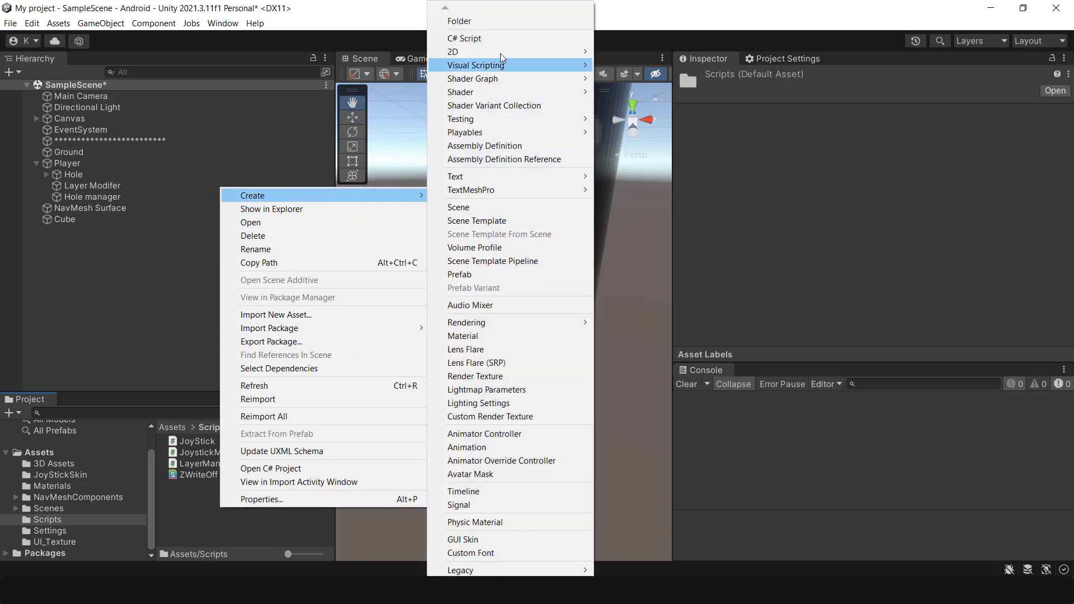
click(464, 35)
text(HoleManager)
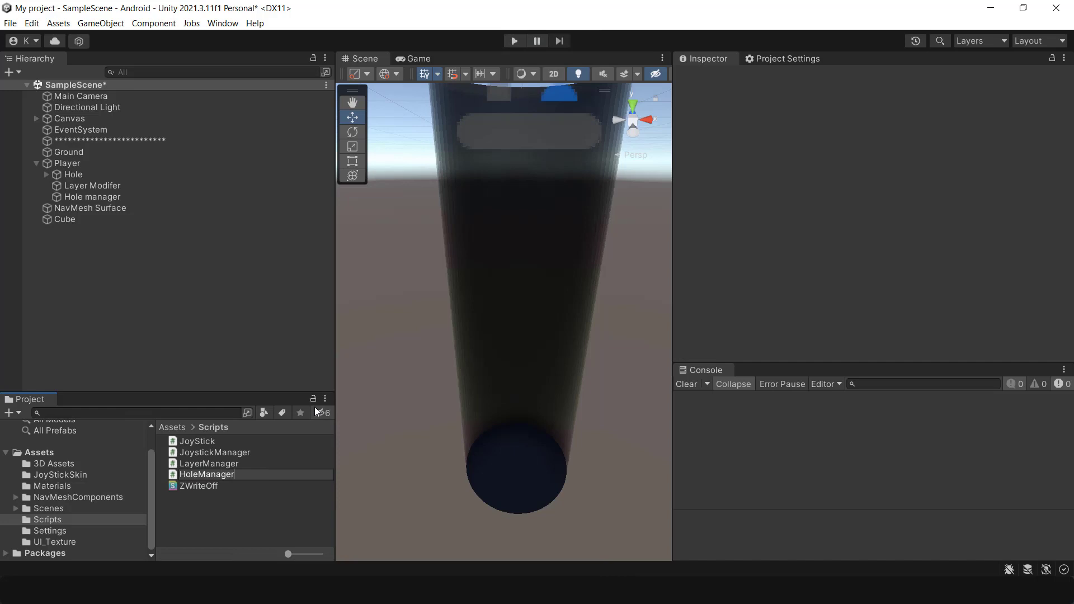
key(Return)
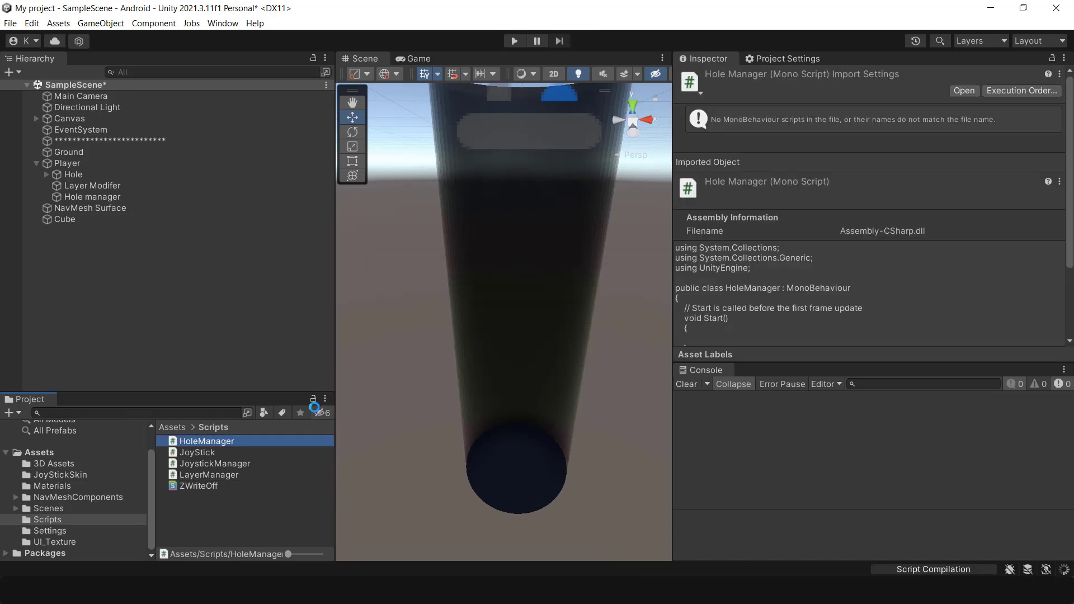
Attach the HoleManager script to the Hole manager object as a component.
click(418, 59)
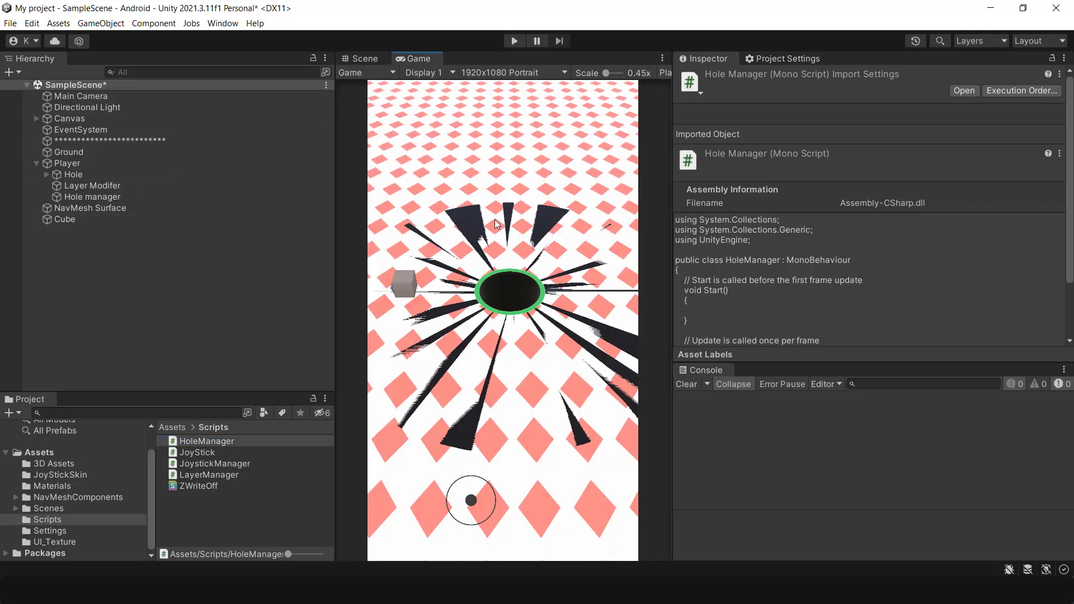
click(92, 194)
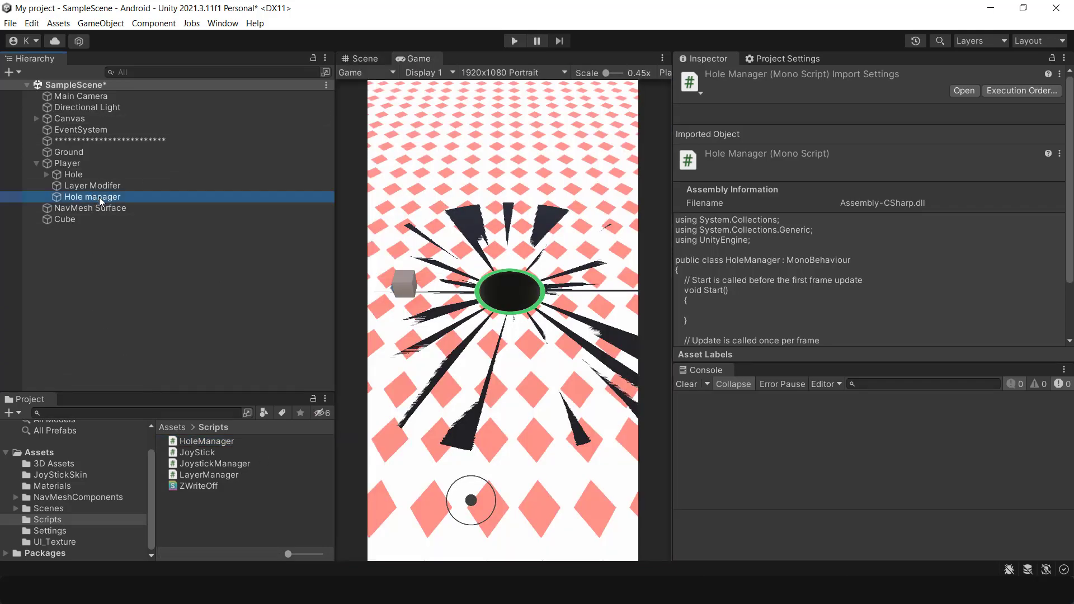
scroll(828, 280, down, 3)
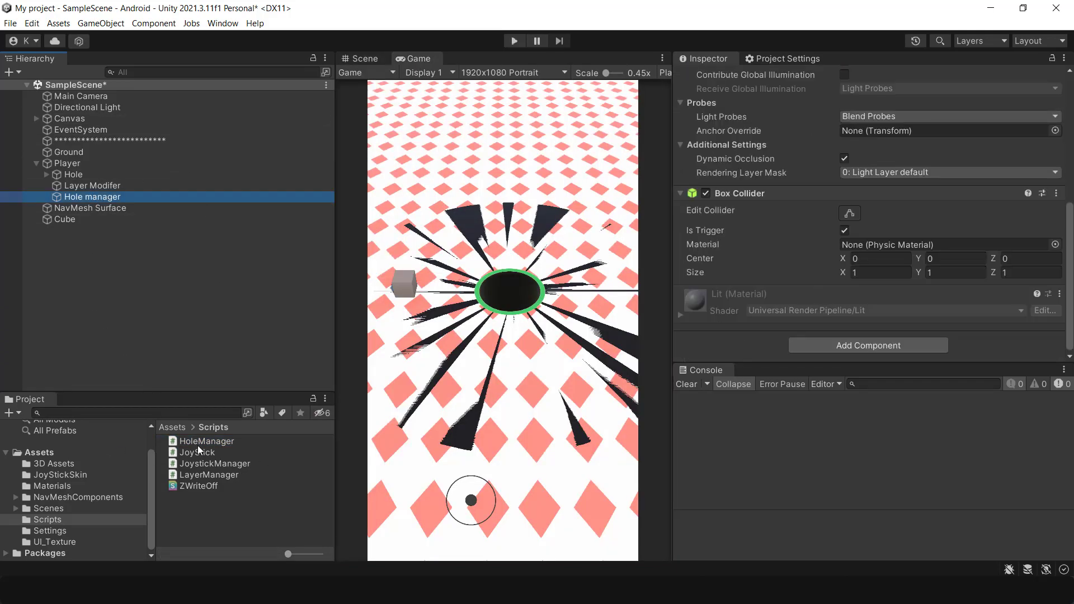
drag(197, 443, 757, 333)
scroll(807, 310, down, 1)
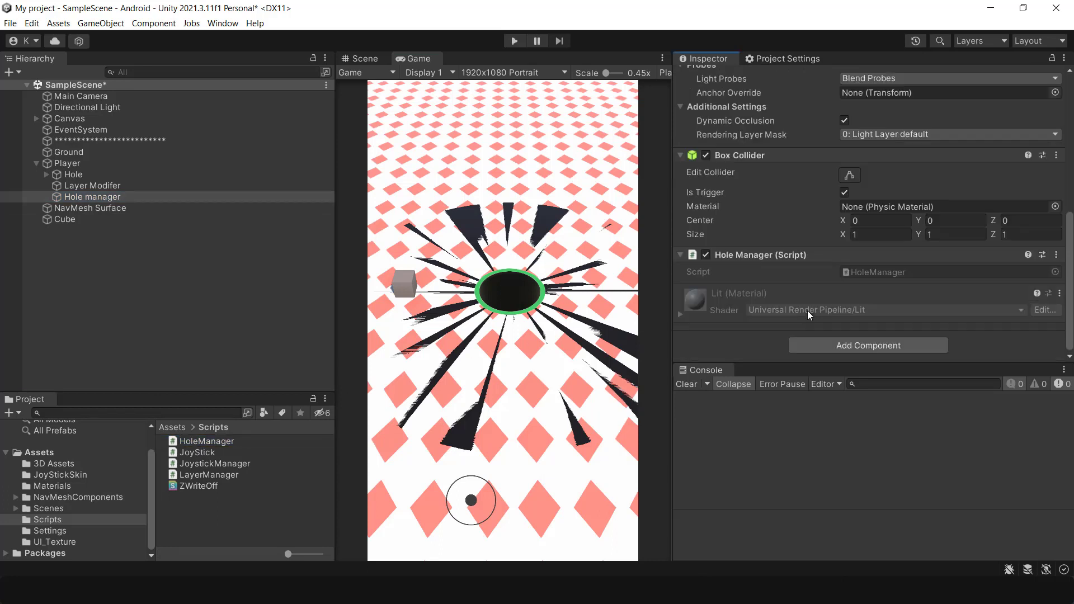
Open the HoleManager script for editing in Rider and delete the default comments above Start and Update.
click(1055, 255)
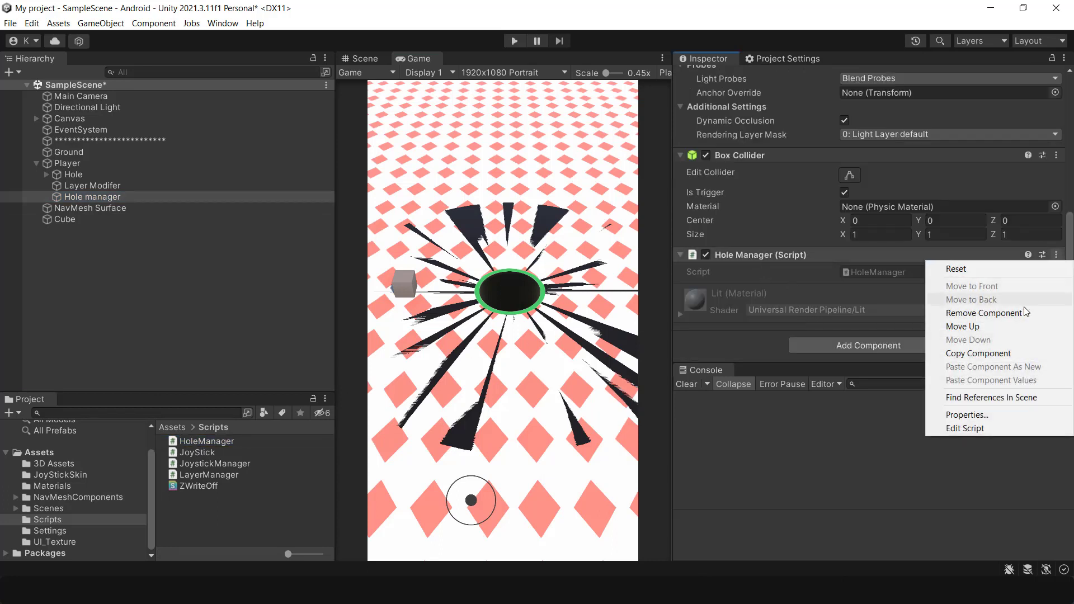
click(976, 427)
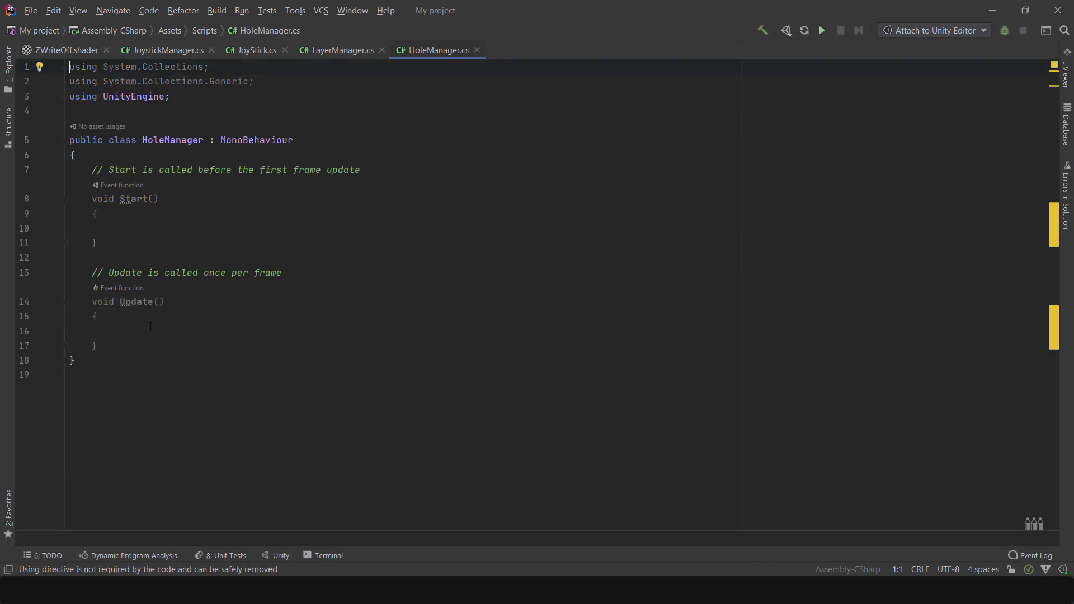
drag(207, 280, 49, 273)
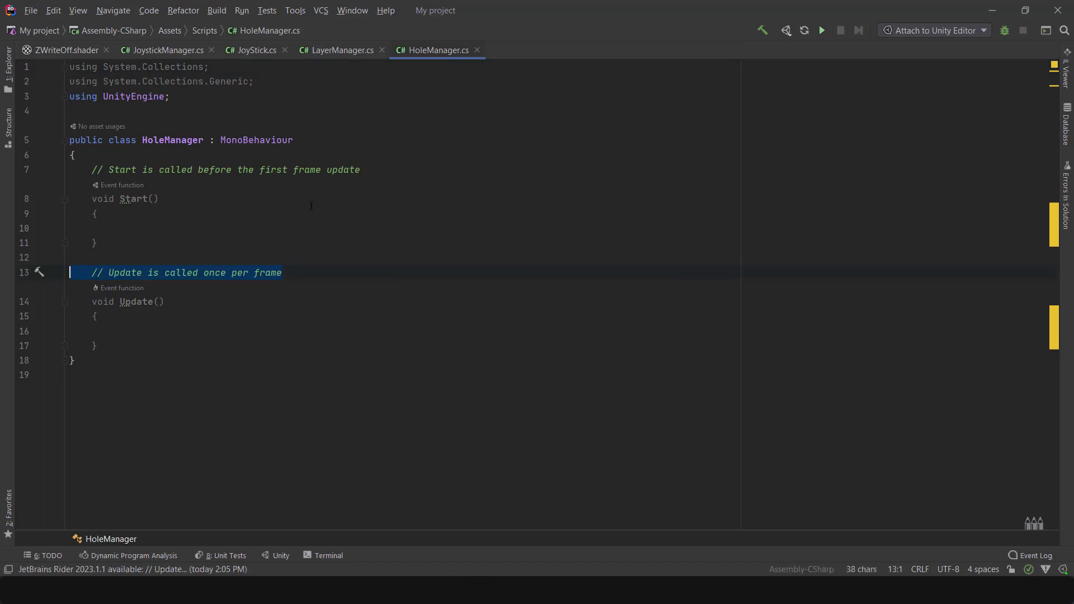
key(BackSpace)
drag(360, 169, 109, 170)
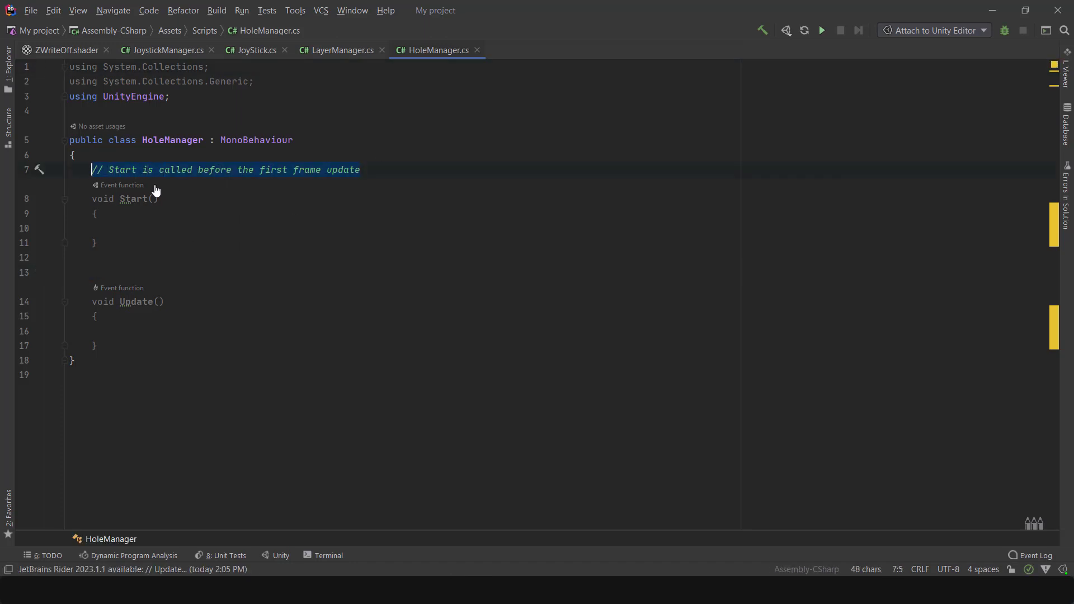
key(BackSpace)
Declare a private float circleCapacity and a serialized private Image circleImg in HoleManager, importing UnityEngine.UI.
text(private float )
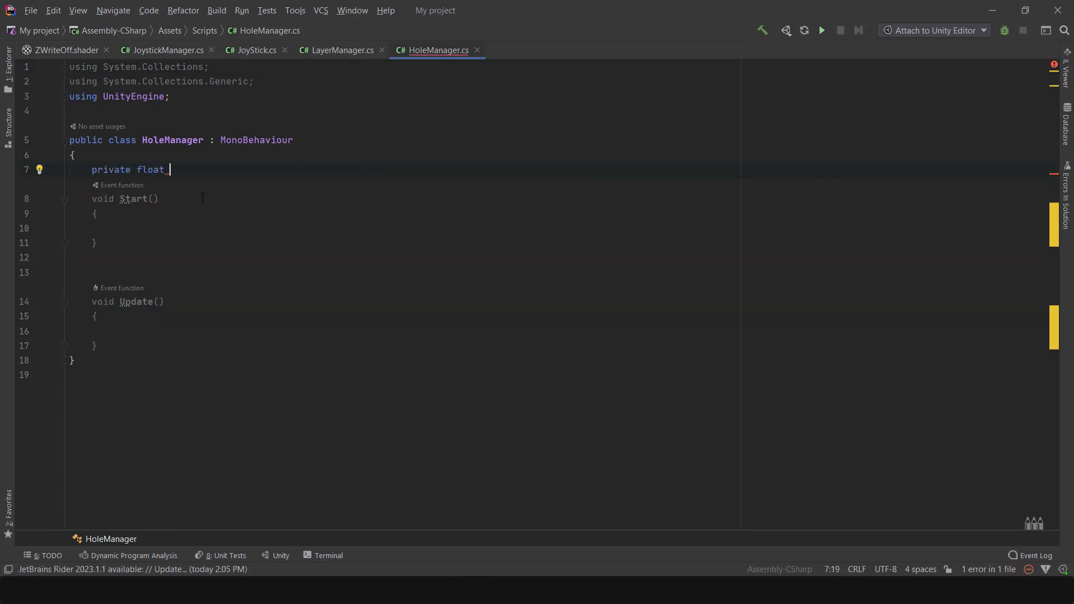
text(circleCapa)
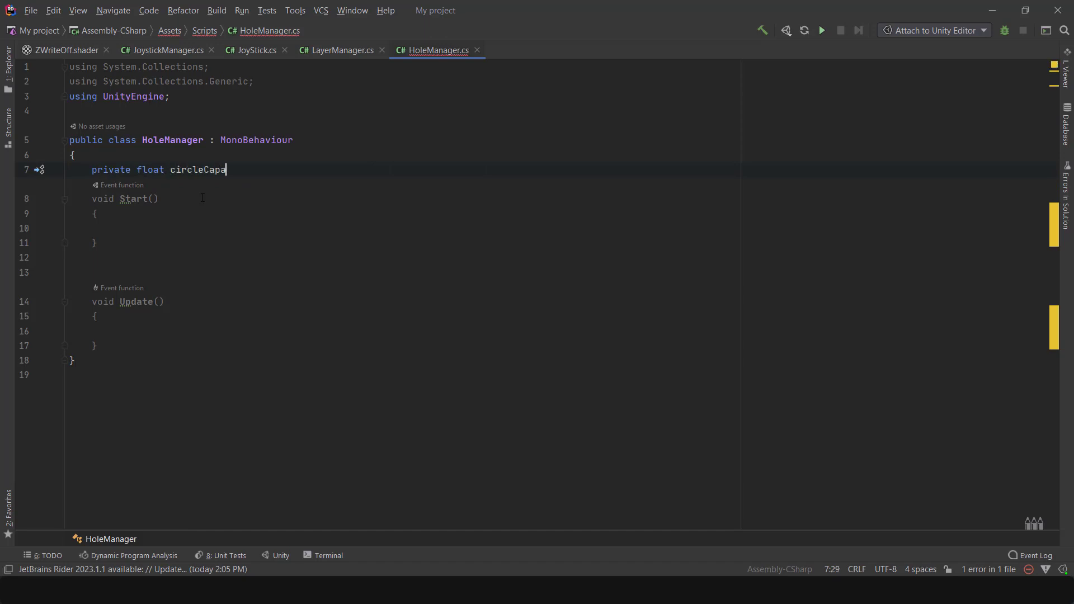
text(city;)
key(Return)
text([SerializeField] )
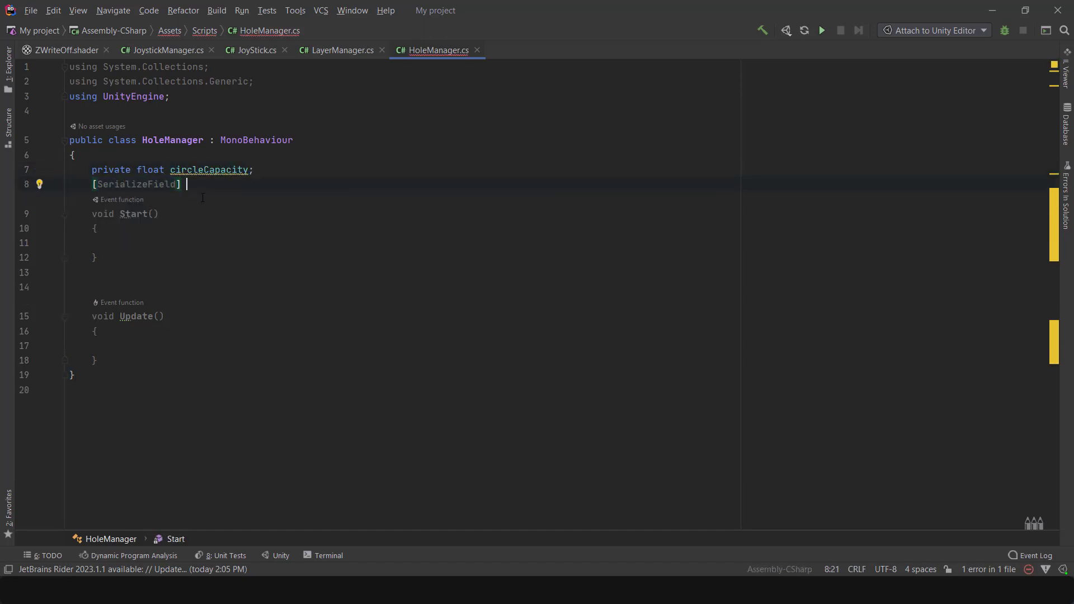
text(private Ima)
key(Return)
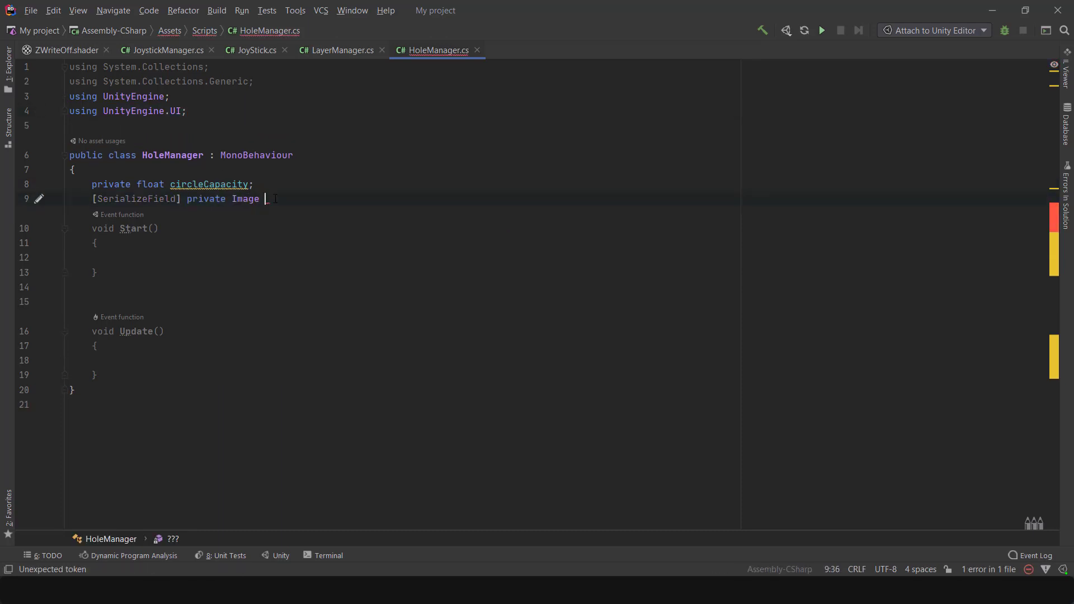
text(circleImg;)
key(Return)
Declare a serialized private Transform field named holeGameObj below circleImg.
text([SerializeField] )
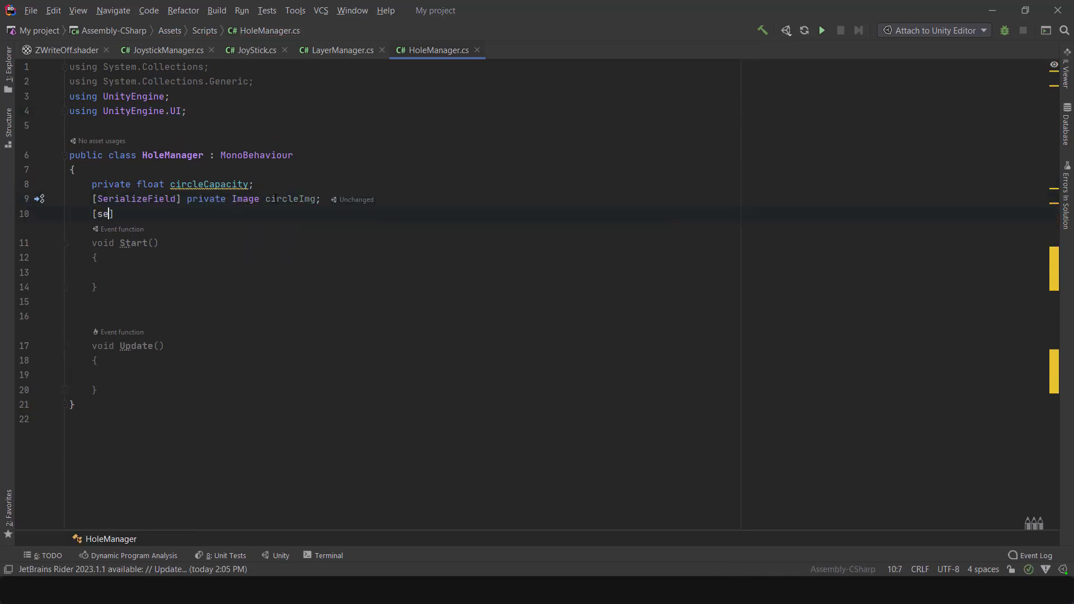
text(private Transform )
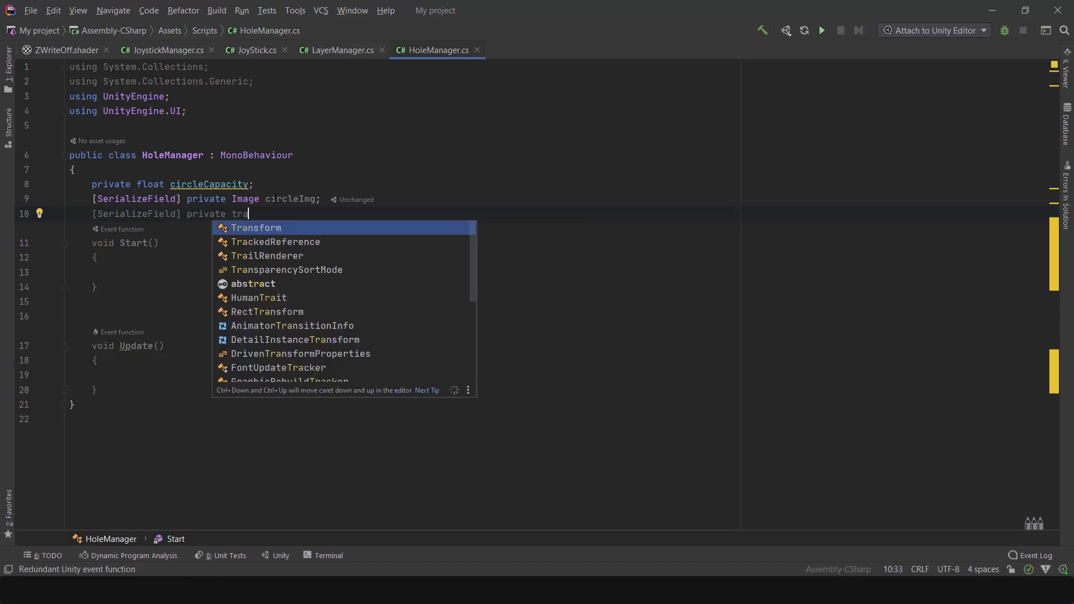
text(holeGame)
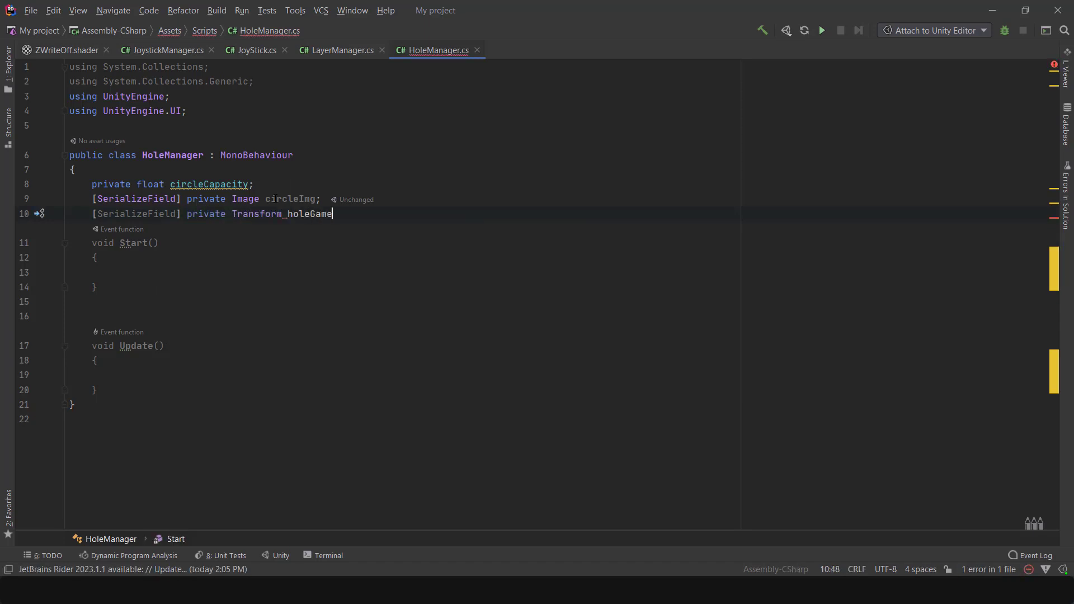
text(Obj;)
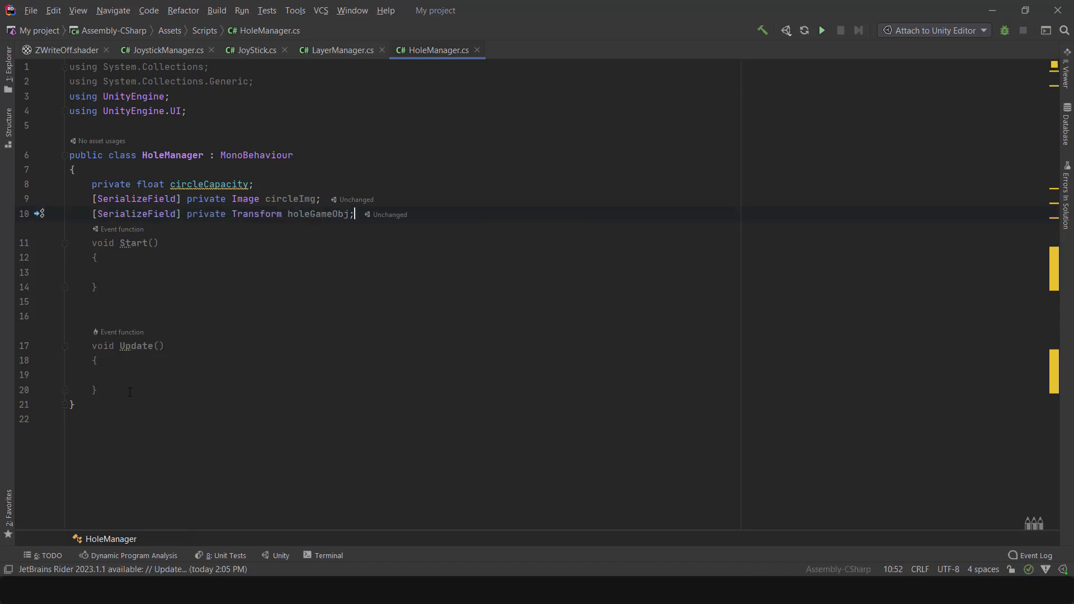
Replace the Update method with an empty private void method named progressBarCircle.
drag(130, 391, 89, 309)
key(BackSpace)
key(Return)
text(pri)
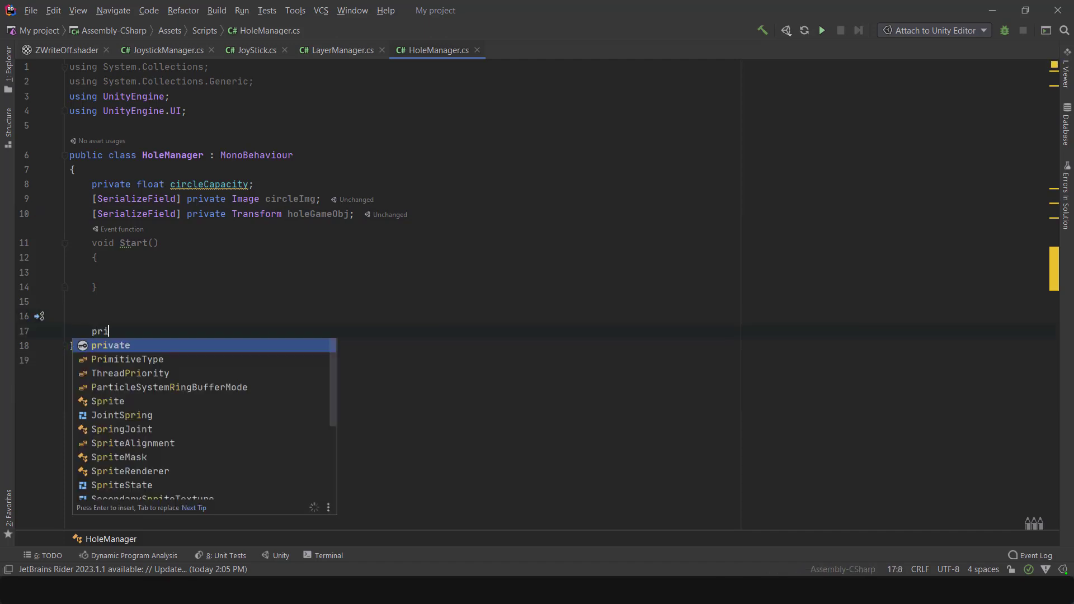
text(vate progressBar)
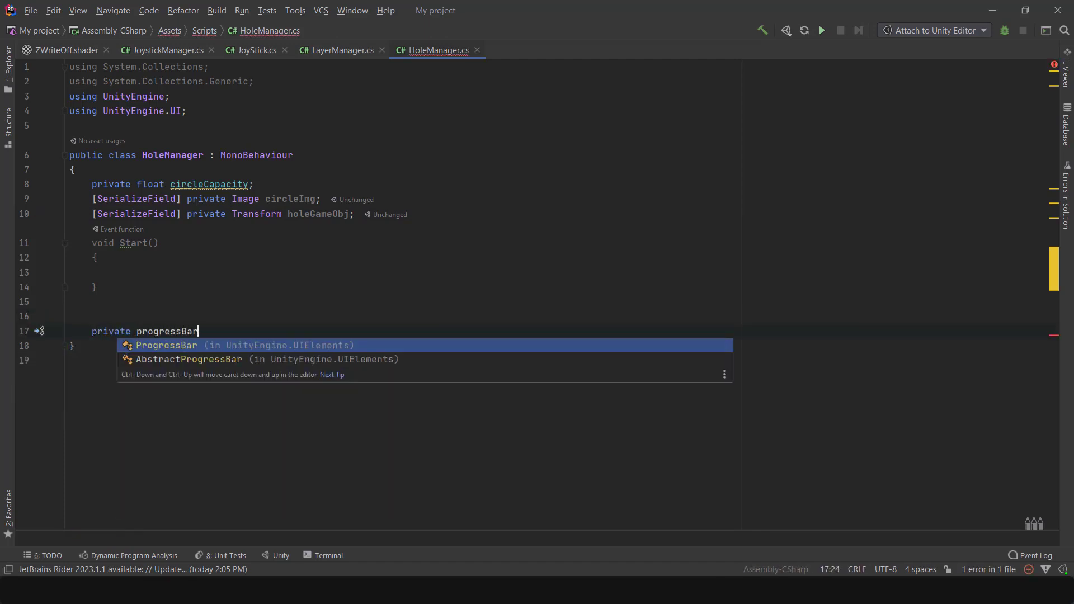
text(Circle()
key(End)
key(Return)
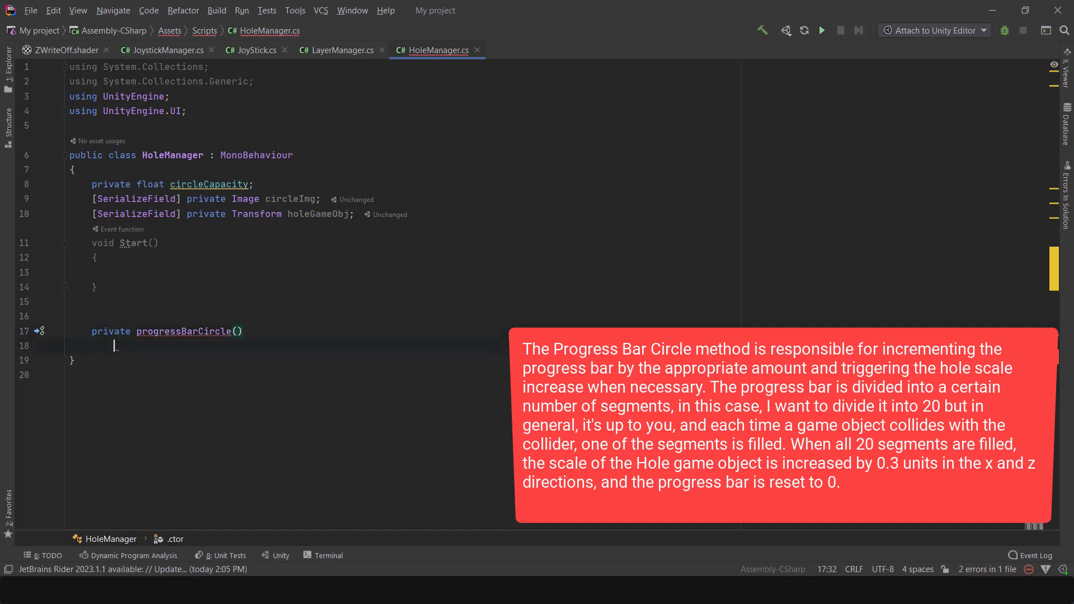
text({)
key(Return)
click(136, 331)
text(void )
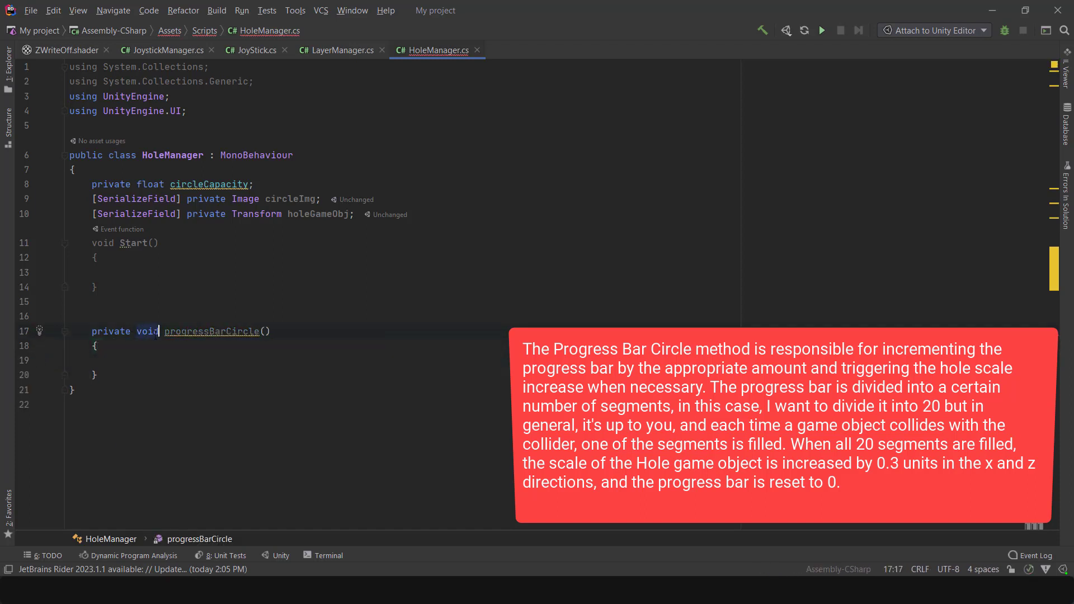
Add an int parameter named number to the progressBarCircle method.
text( int )
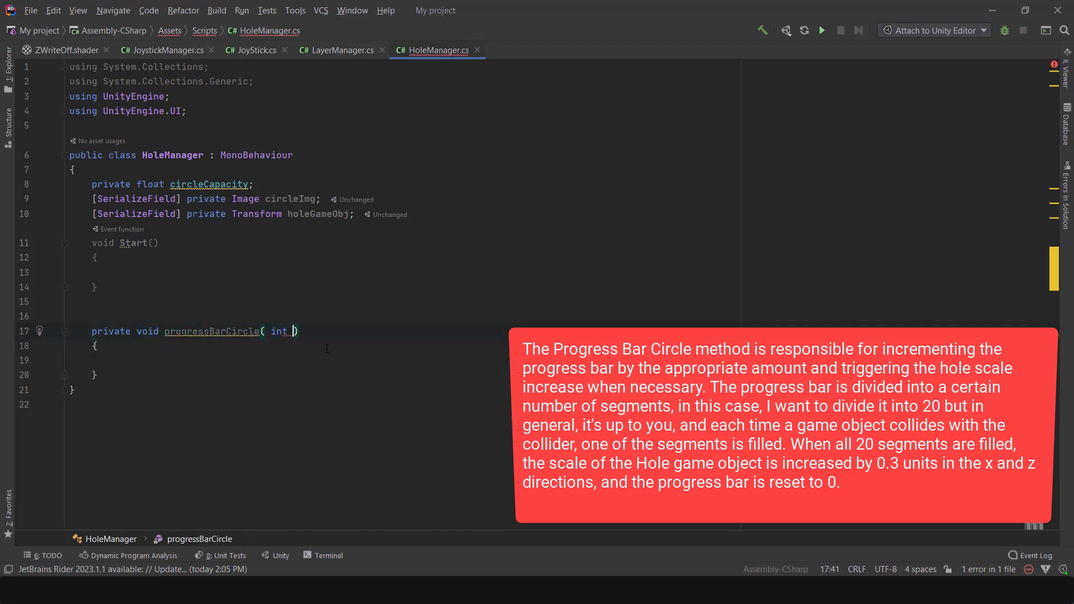
text(number)
click(311, 335)
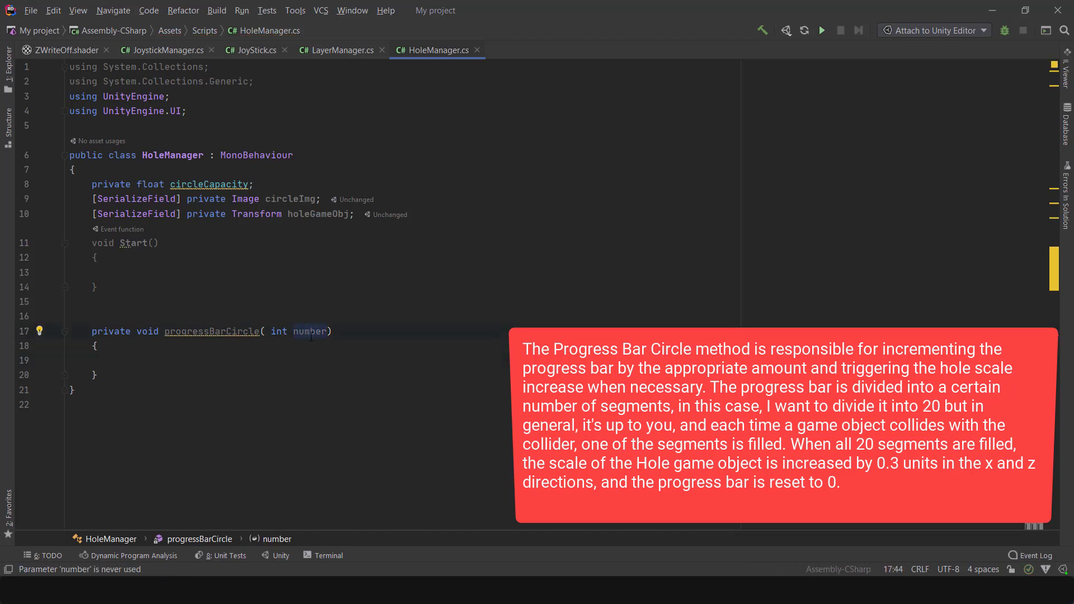
In the progressBarCircle method body, assign circleCapacity the value 1f / number.
click(111, 360)
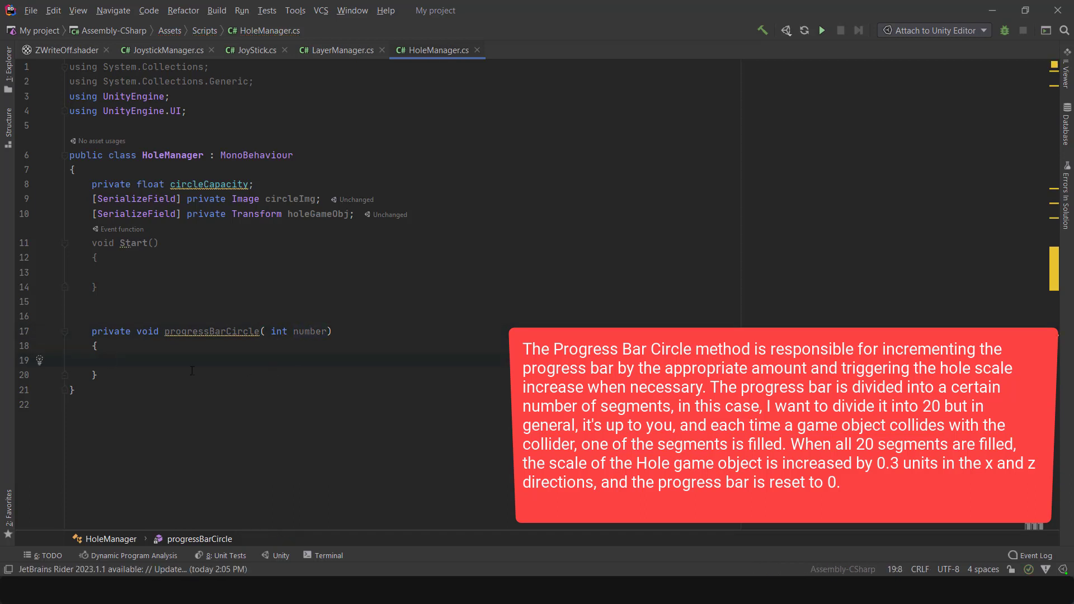
double_click(208, 183)
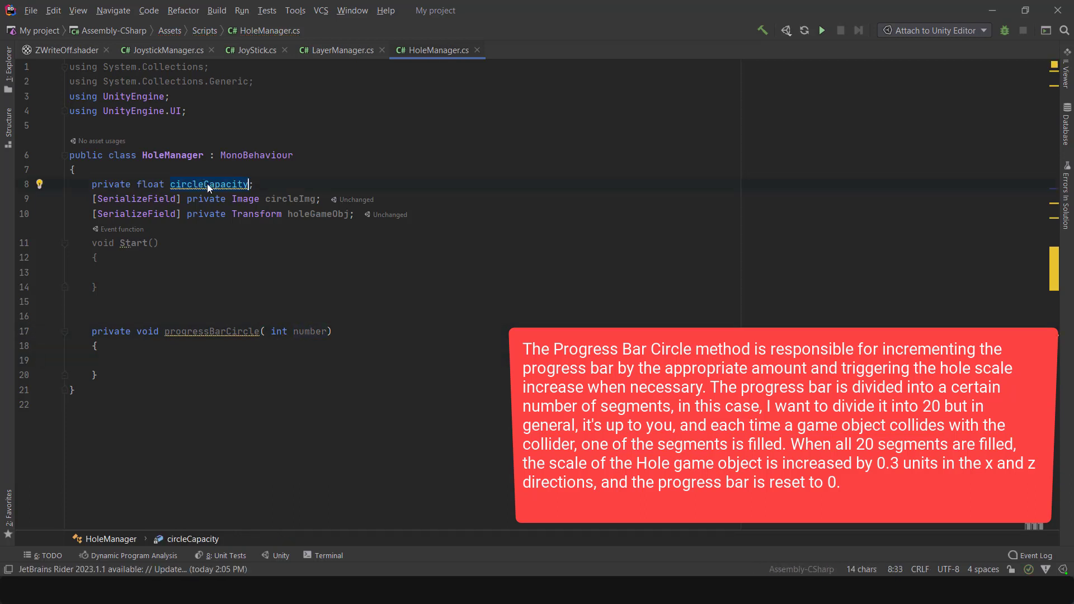
key(ctrl+c)
click(249, 360)
key(ctrl+v)
text(= 1)
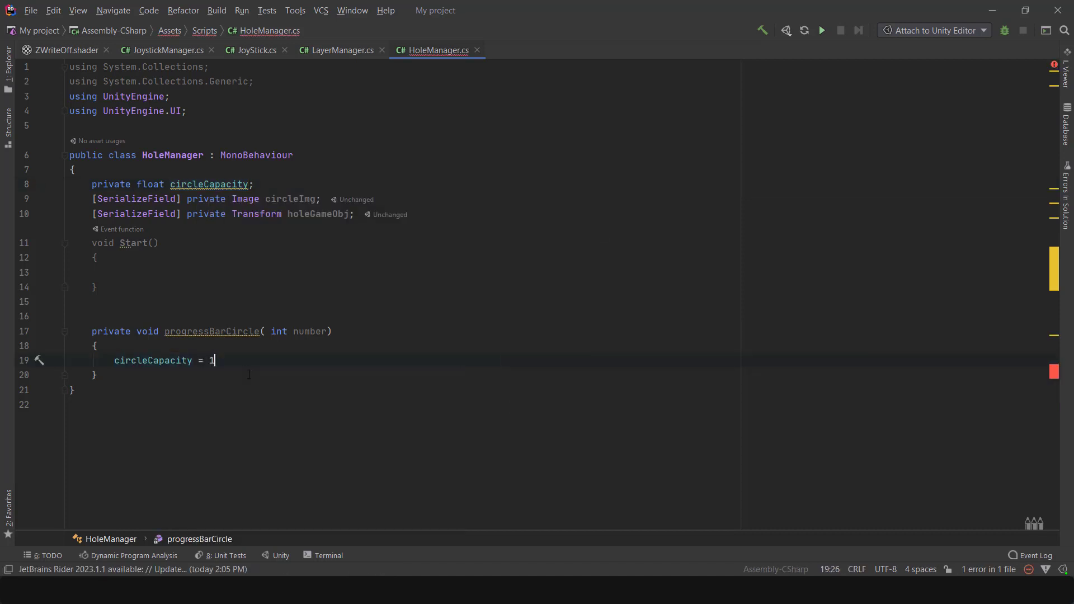
text(f / number;)
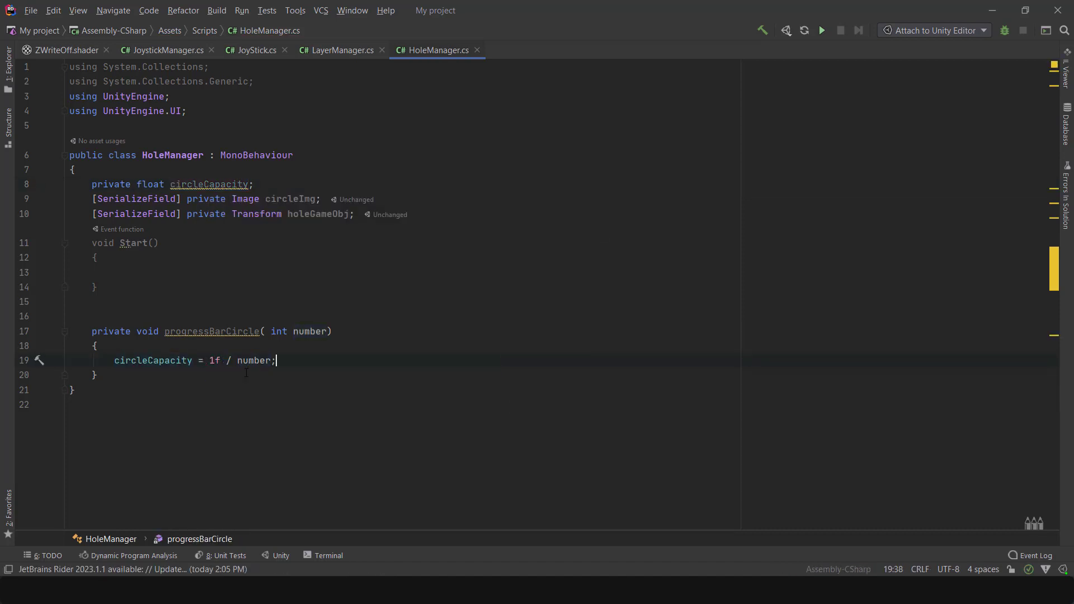
key(ctrl+Left)
key(ctrl+Left)
key(ctrl+Left)
key(ctrl+Left)
key(shift+Right)
Switch to Unity and set the Fill Amount of the Circle image under the Hole's CircleBackground to 0.
click(992, 10)
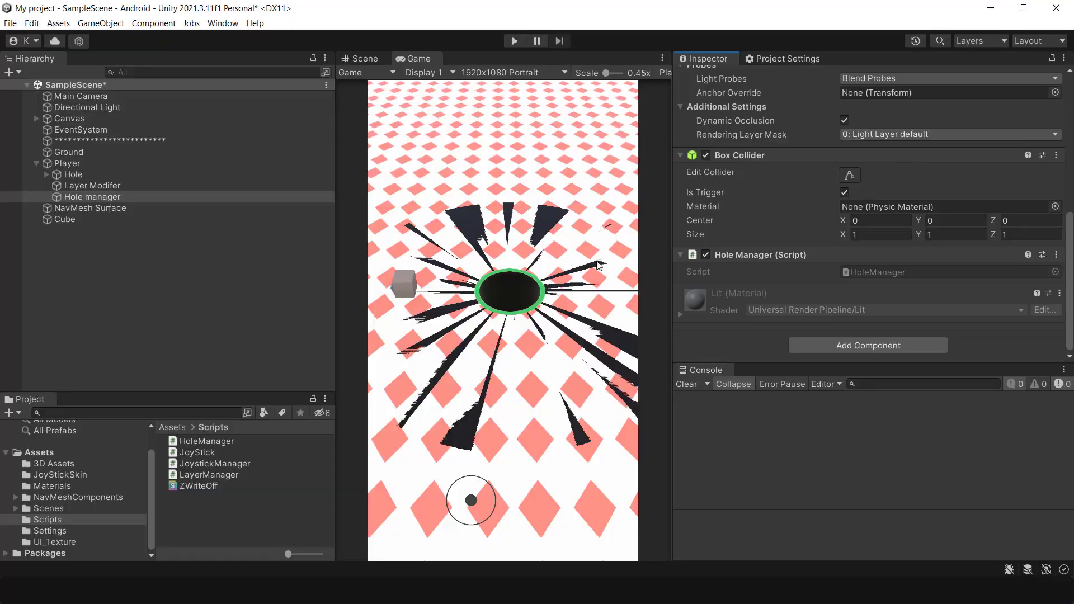
click(46, 175)
click(91, 219)
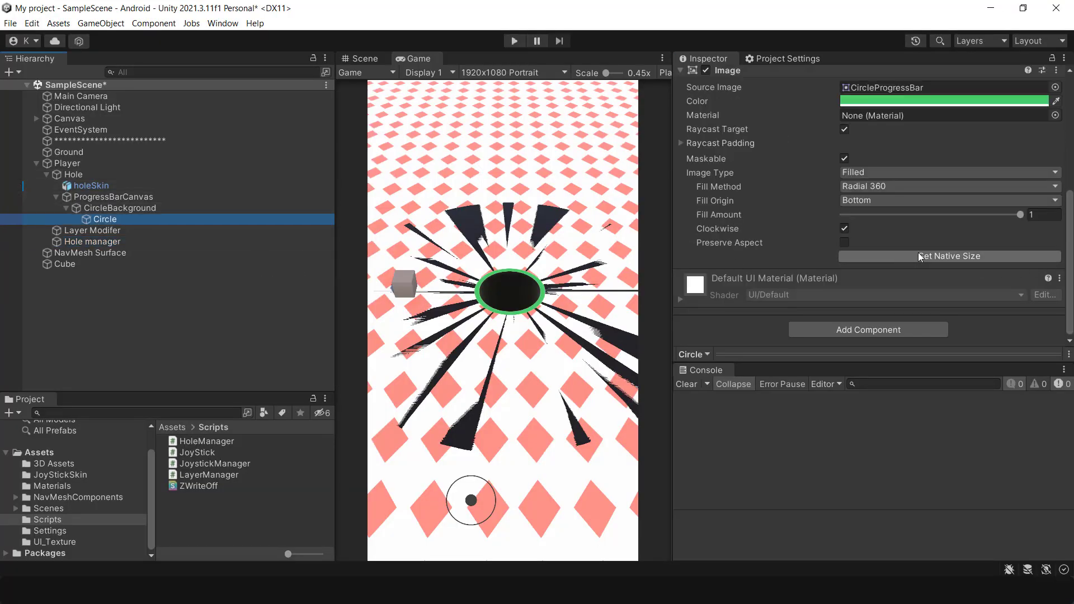
scroll(984, 257, up, 2)
drag(1020, 259, 839, 257)
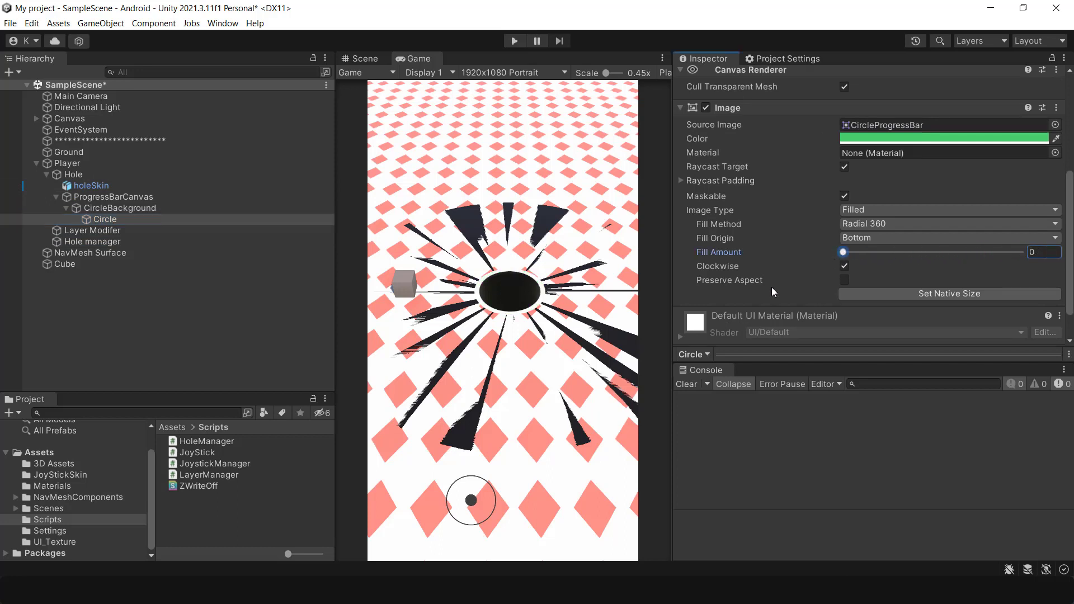
Return to the HoleManager script in Rider and increase circleImg.fillAmount by circleCapacity in progressBarCircle.
key(alt+Tab)
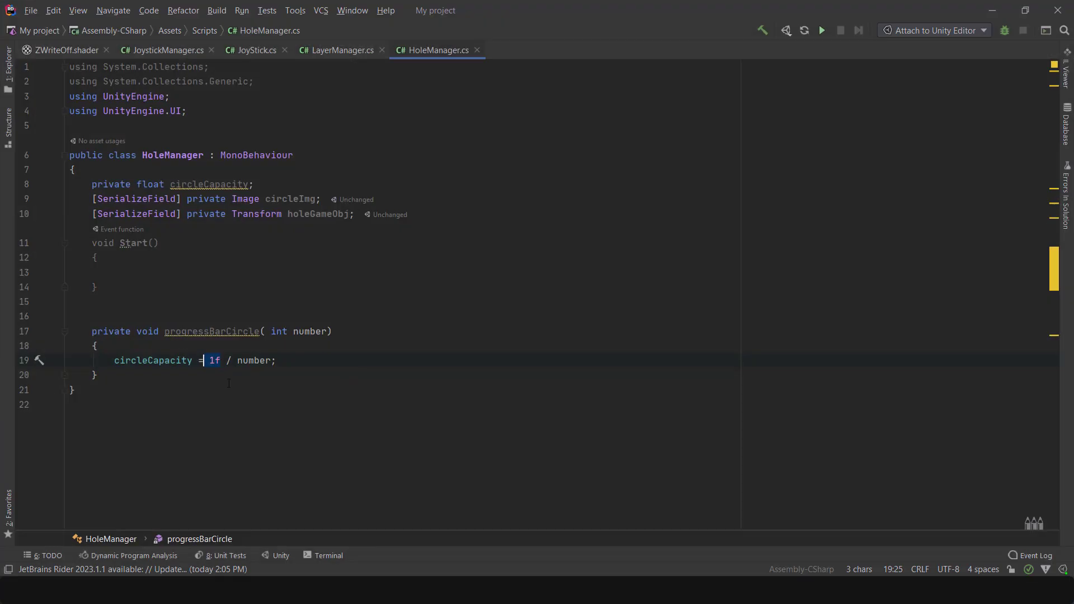
click(243, 397)
click(372, 364)
key(Return)
text(cir)
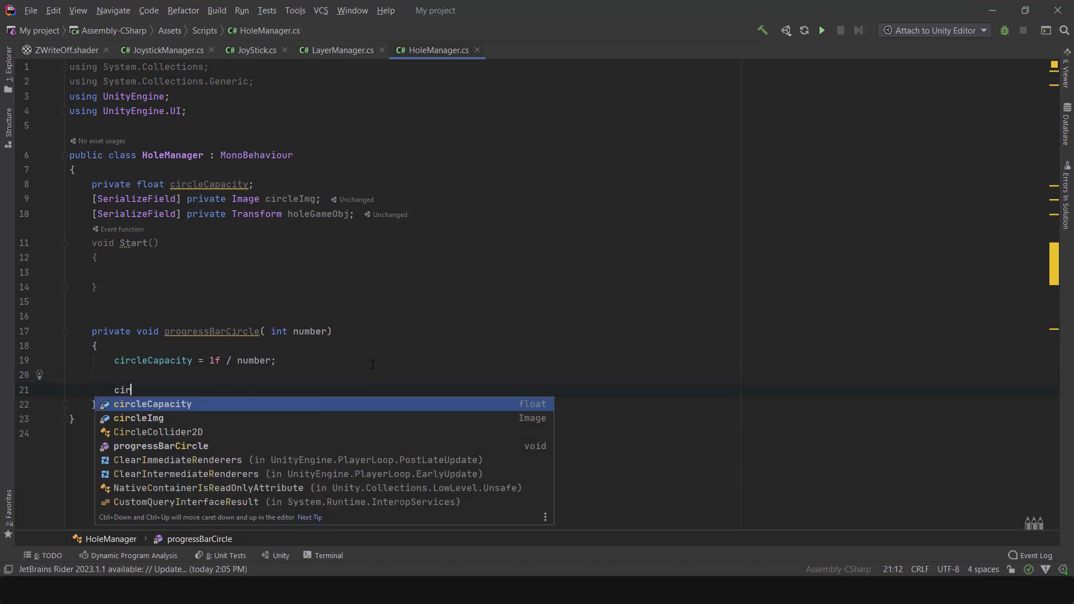
text(cleImg.fillAmount +=)
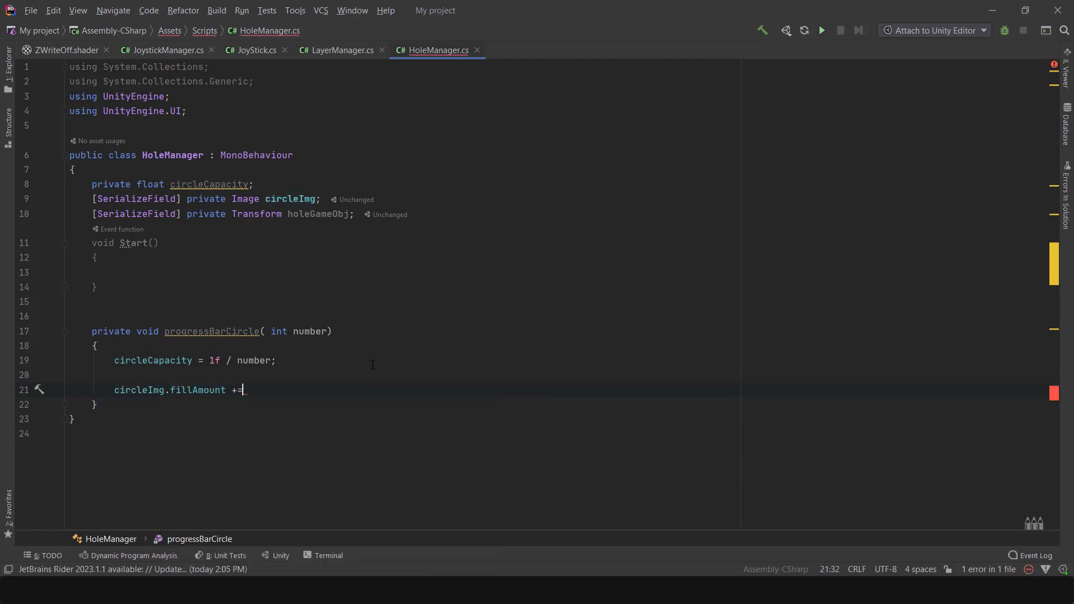
text( c)
key(Return)
text(;)
key(Return)
key(Return)
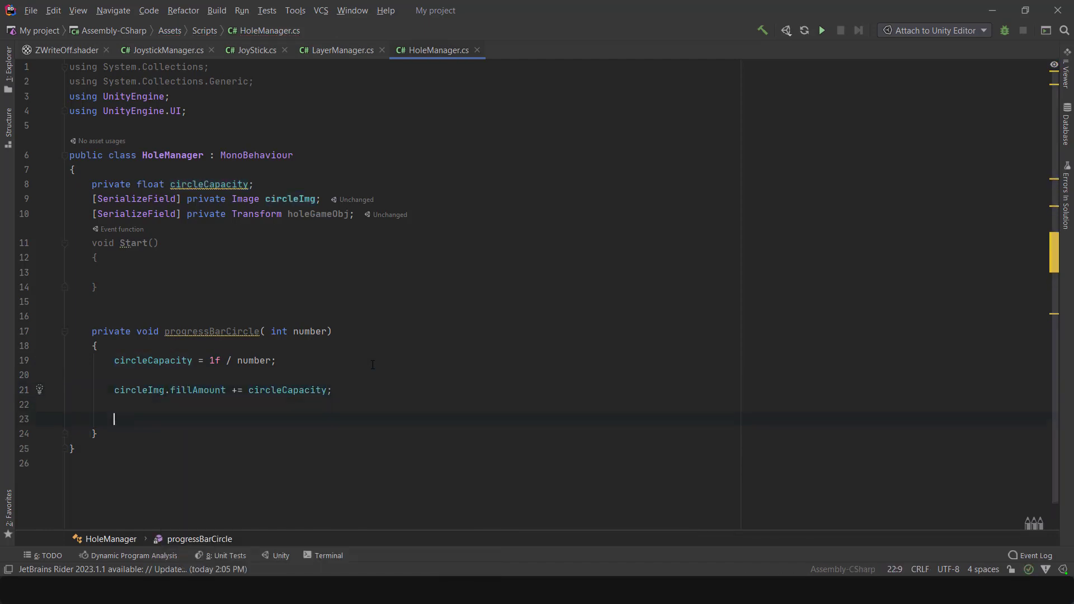
Add an if block below the fill increment that checks circleImg.fillAmount.Equals(1f).
text(if)
key(Tab)
text(circleImg.)
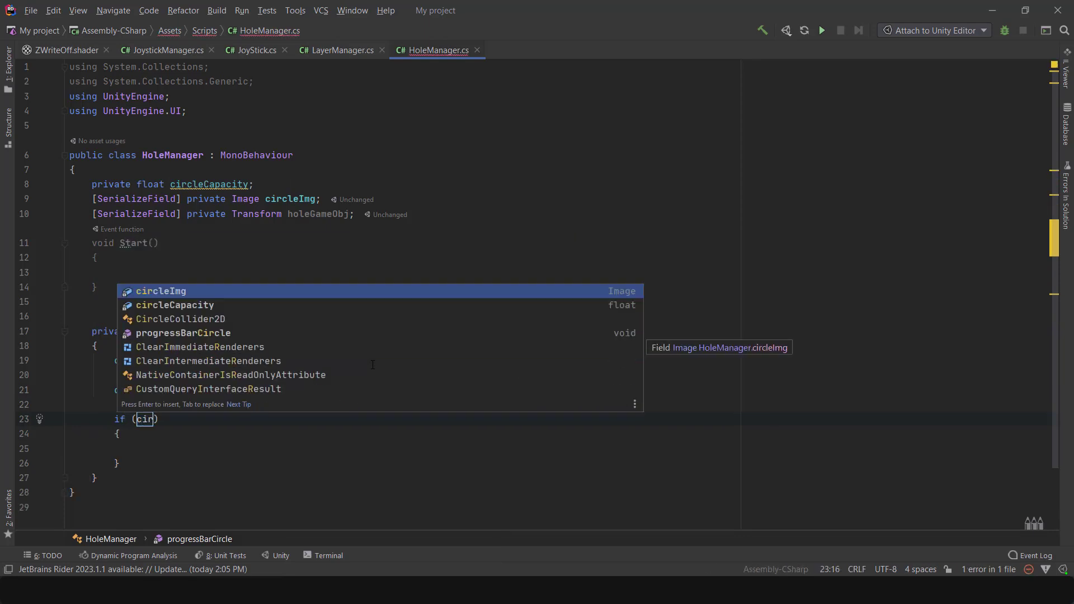
text(f)
key(Return)
text(.e)
key(Return)
text(1f)
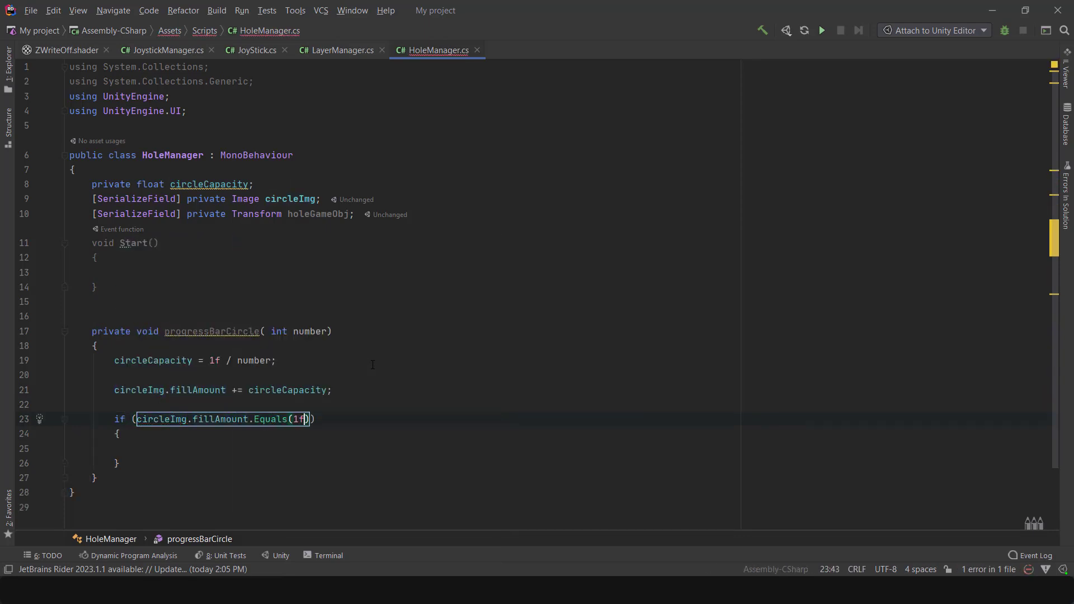
key(Return)
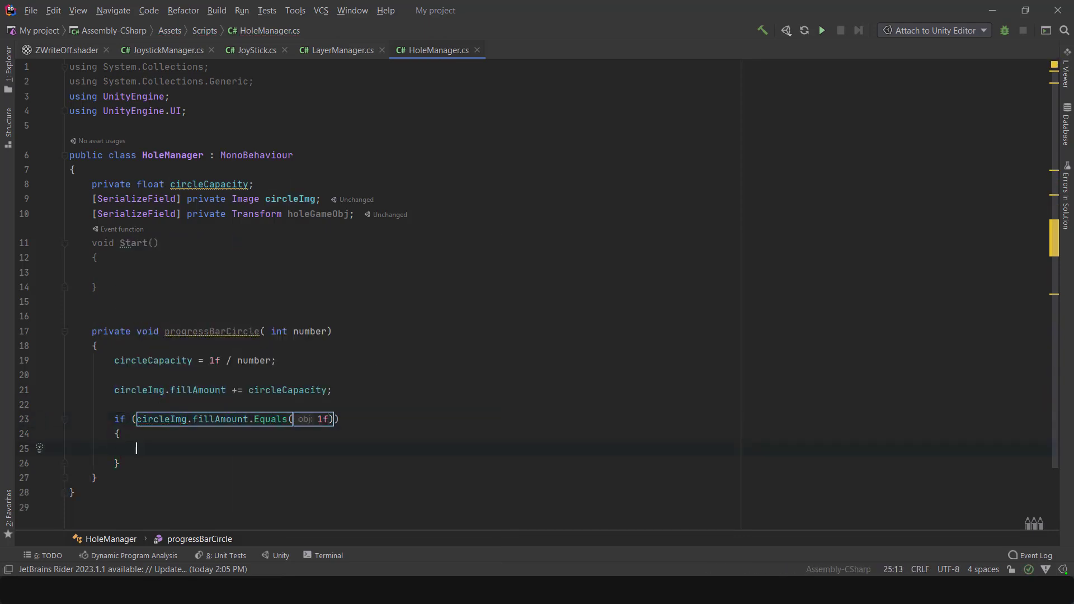
Inside the if block, increase holeGameObj.localScale by new Vector3(0.3f, 0f, 0.3f).
text(holeGameObj.locas)
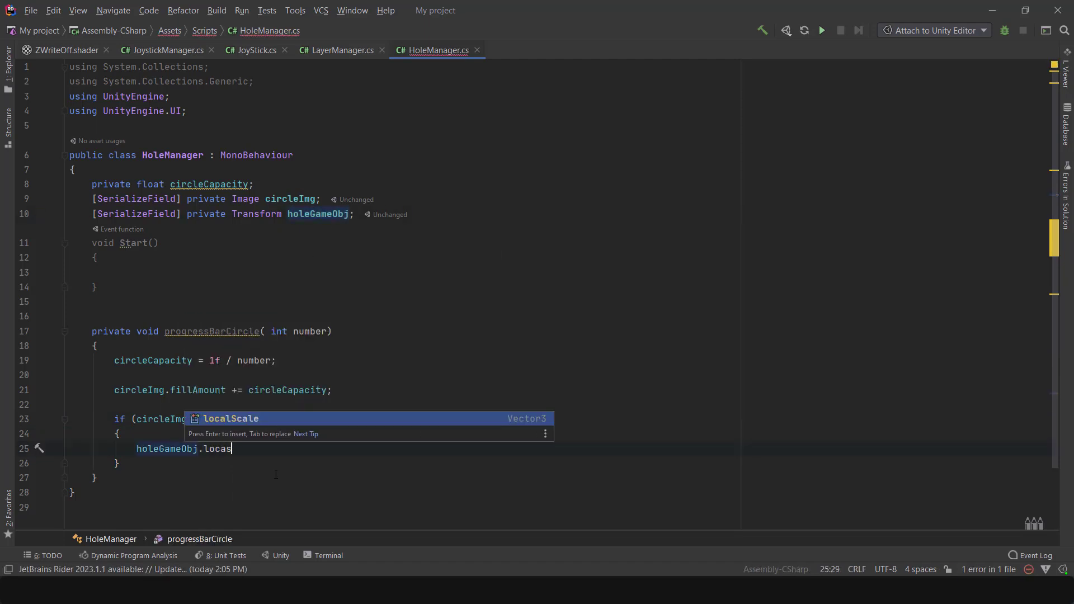
key(Return)
text(+)
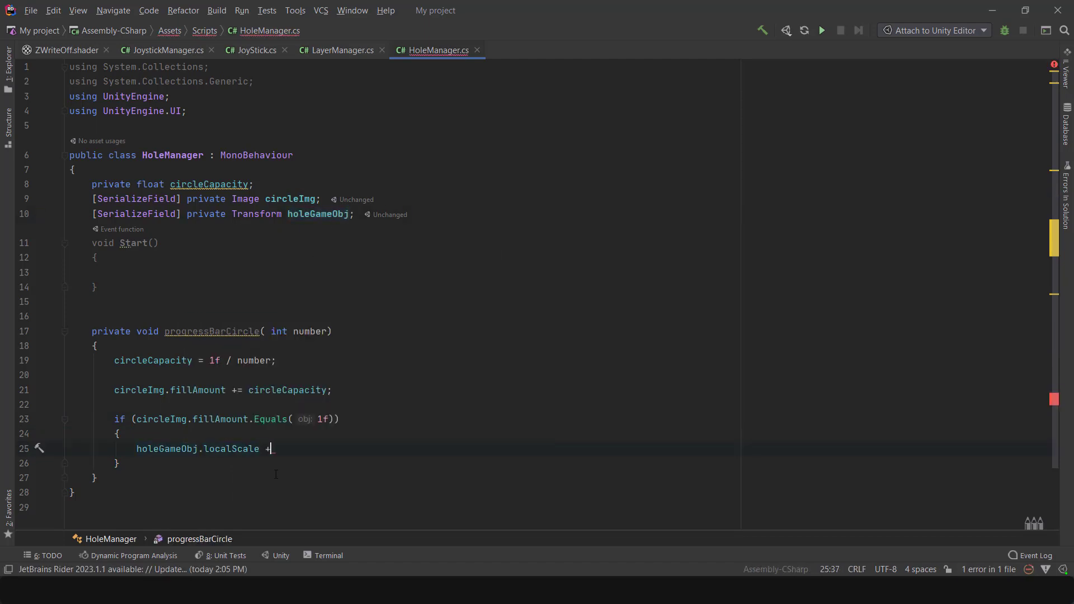
text(= new Vector3(0.3)
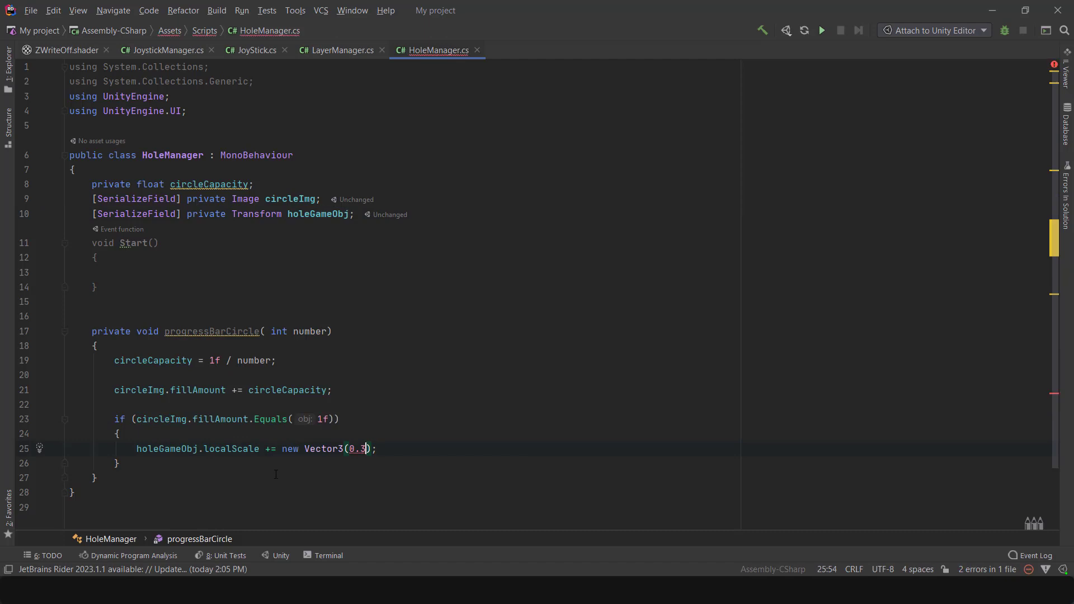
text(f,0f)
text(,0.3f)
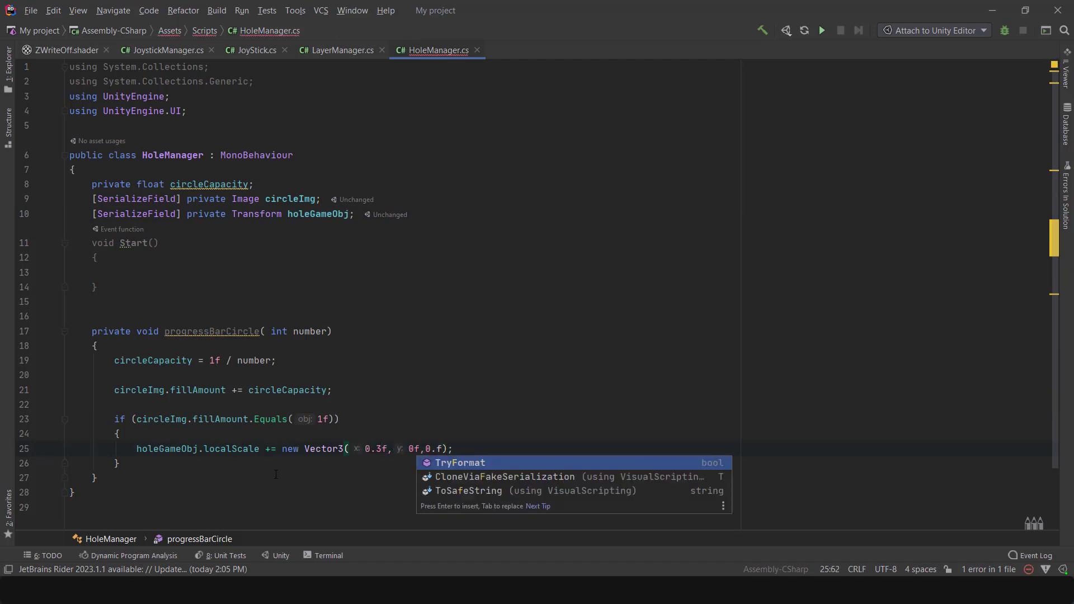
key(End)
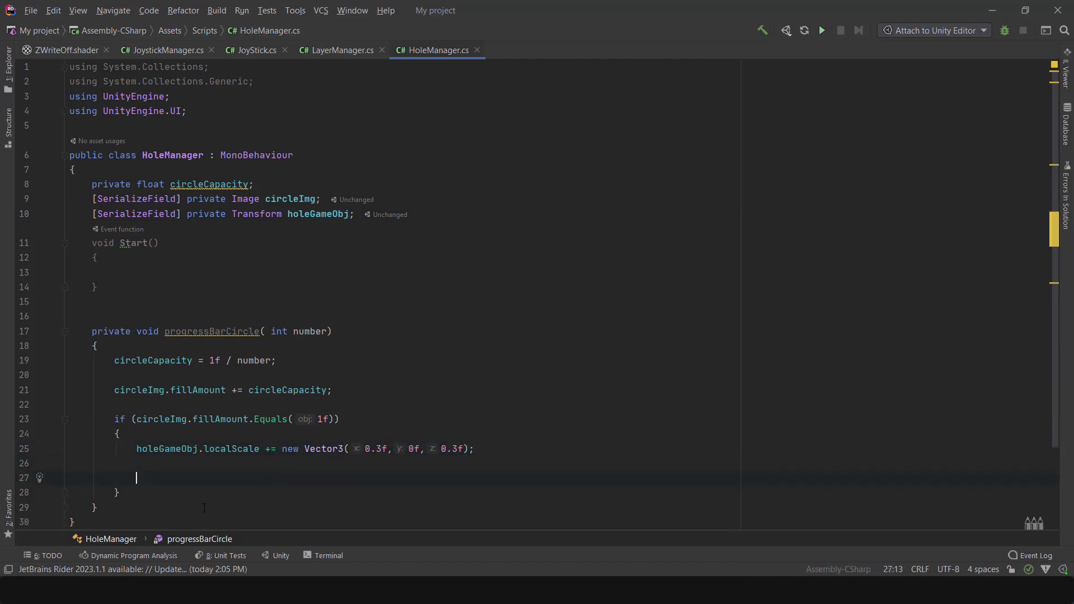
Reset circleImg.fillAmount to 0f below the scale increase in the if block.
drag(248, 420, 136, 421)
key(ctrl+c)
click(275, 479)
key(ctrl+v)
text(= 0f;)
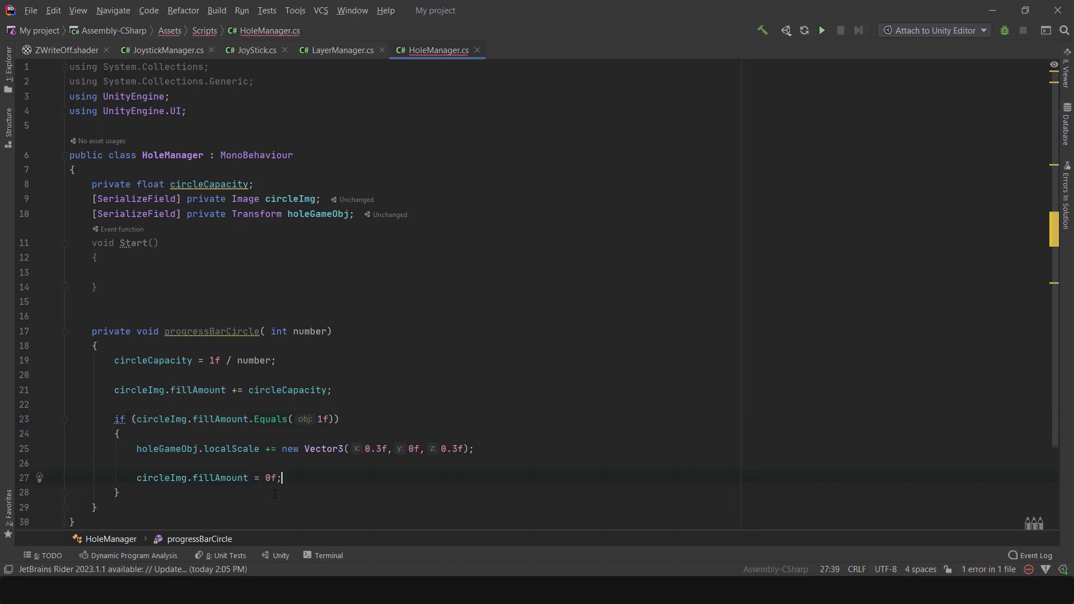
Apply the suggested naming fix that renames the method to ProgressBarCircle.
scroll(279, 442, down, 3)
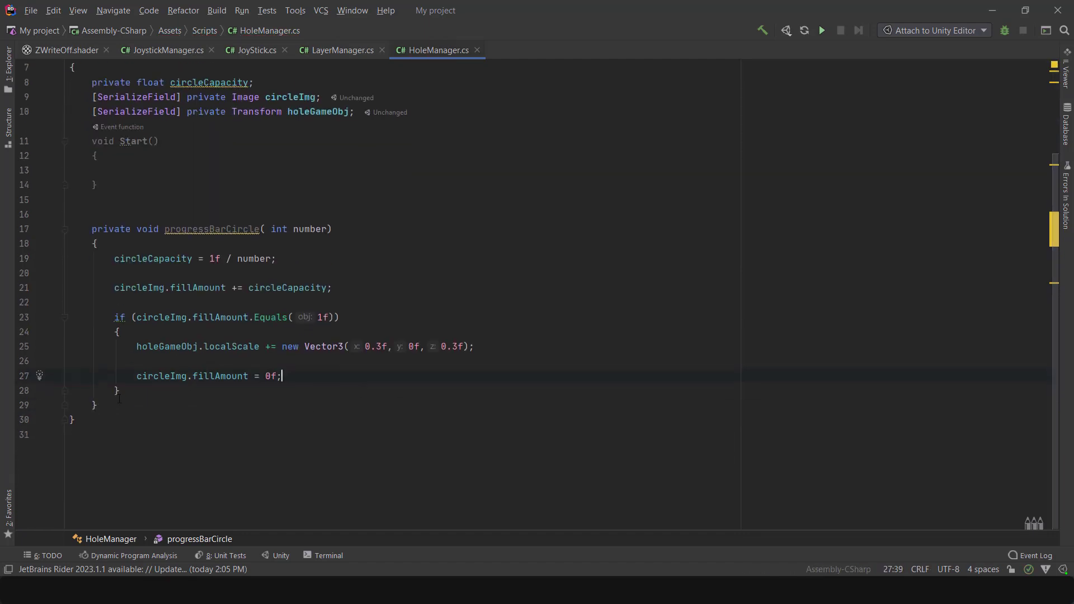
key(alt+Return)
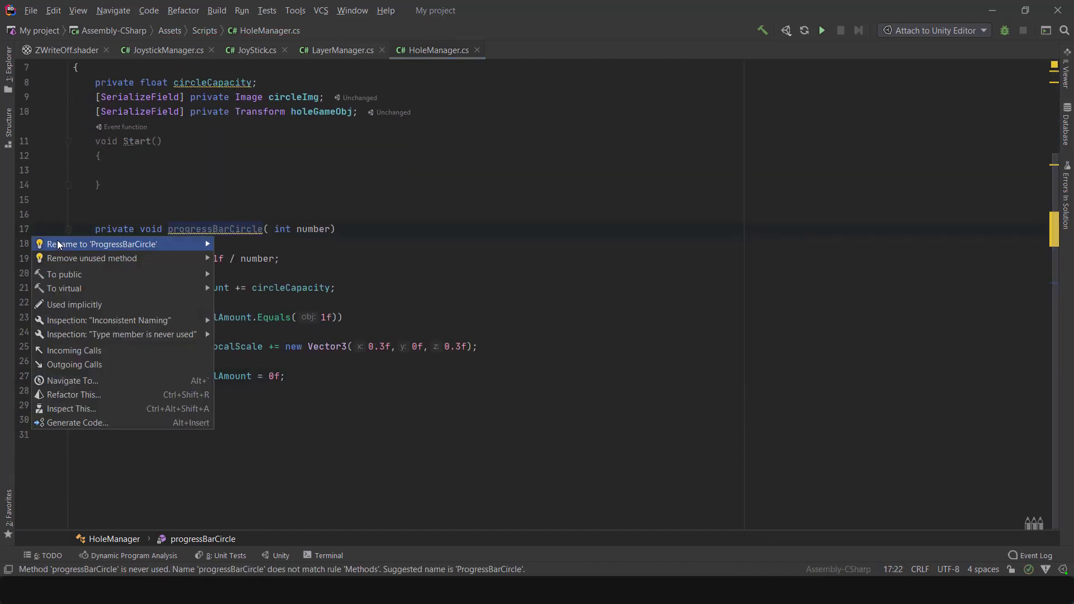
click(57, 241)
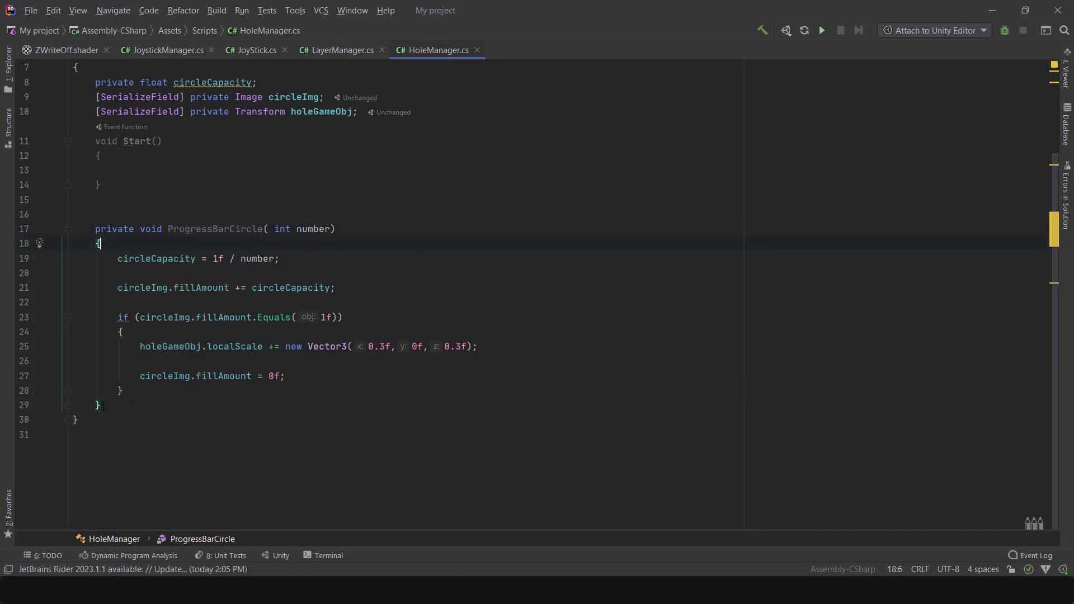
Switch to Unity and examine the Hole manager object's Box Collider and Hole Manager script components.
click(992, 10)
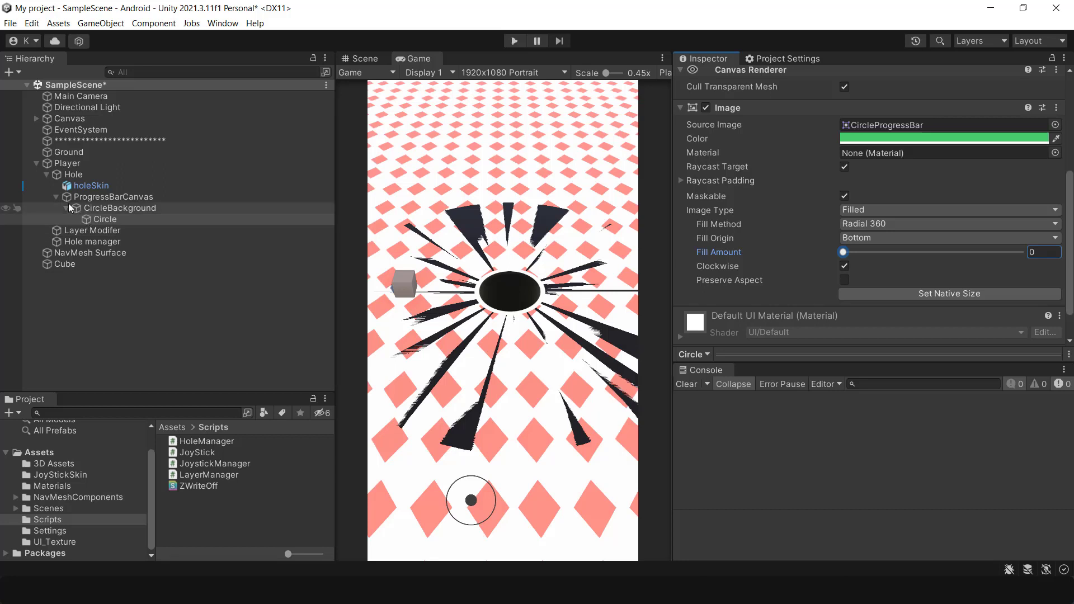
click(94, 242)
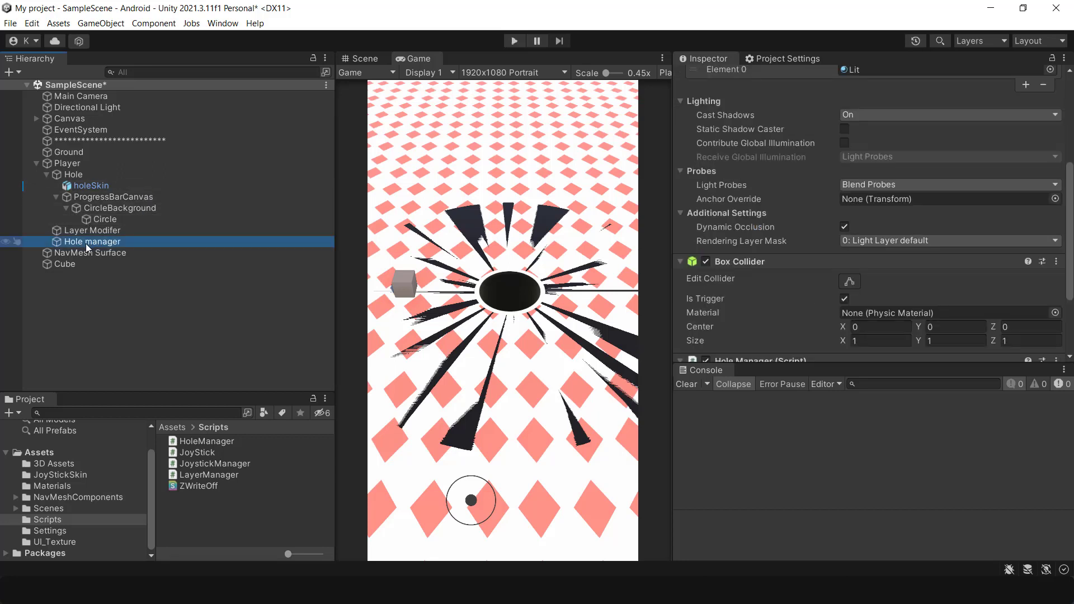
click(47, 174)
click(59, 164)
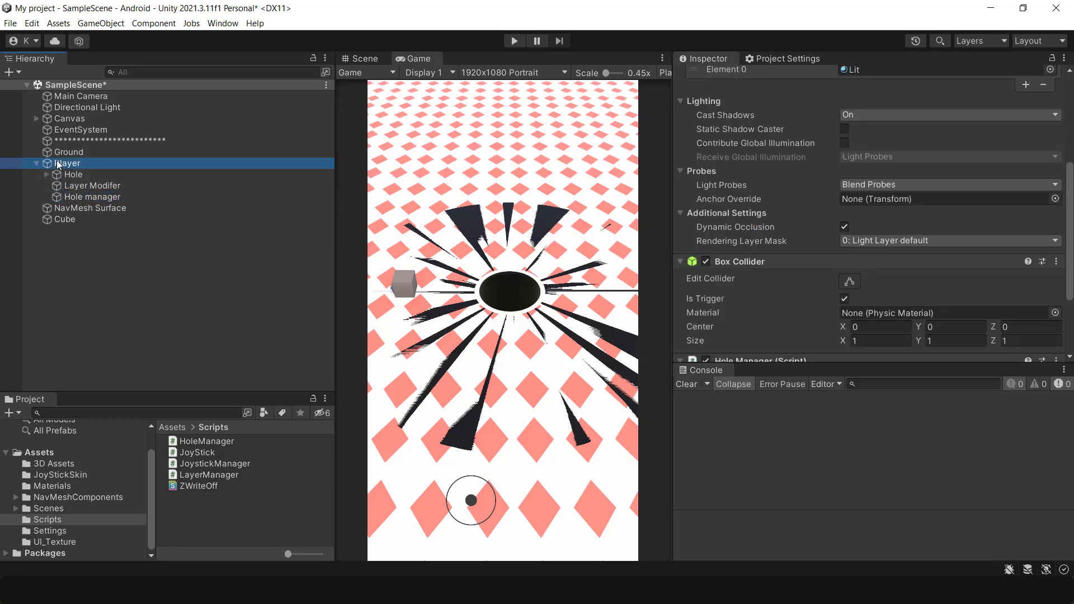
key(Down)
key(Down)
key(Down)
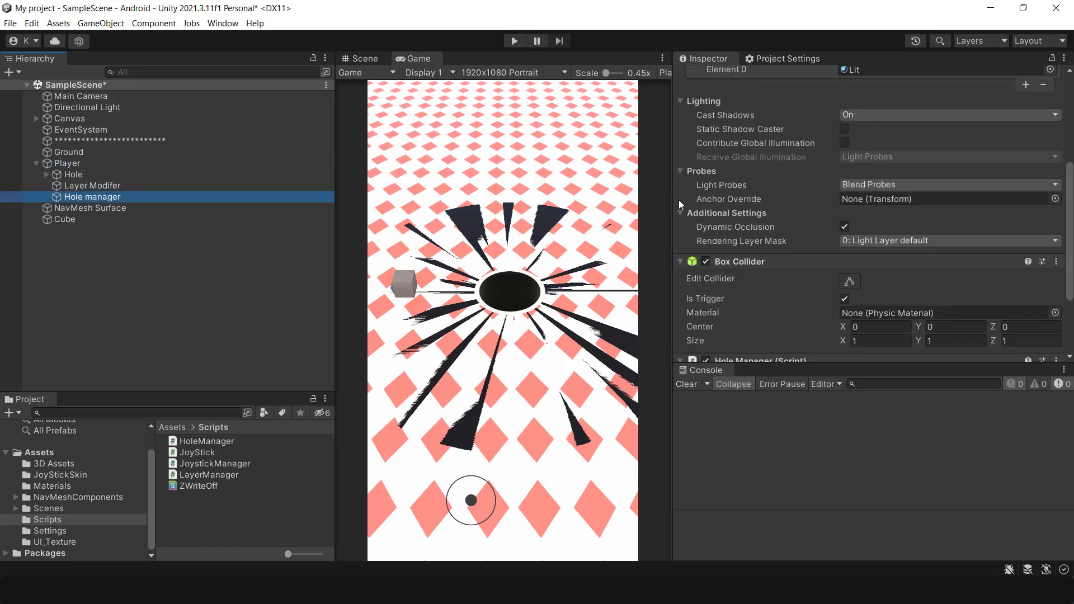
scroll(682, 204, down, 4)
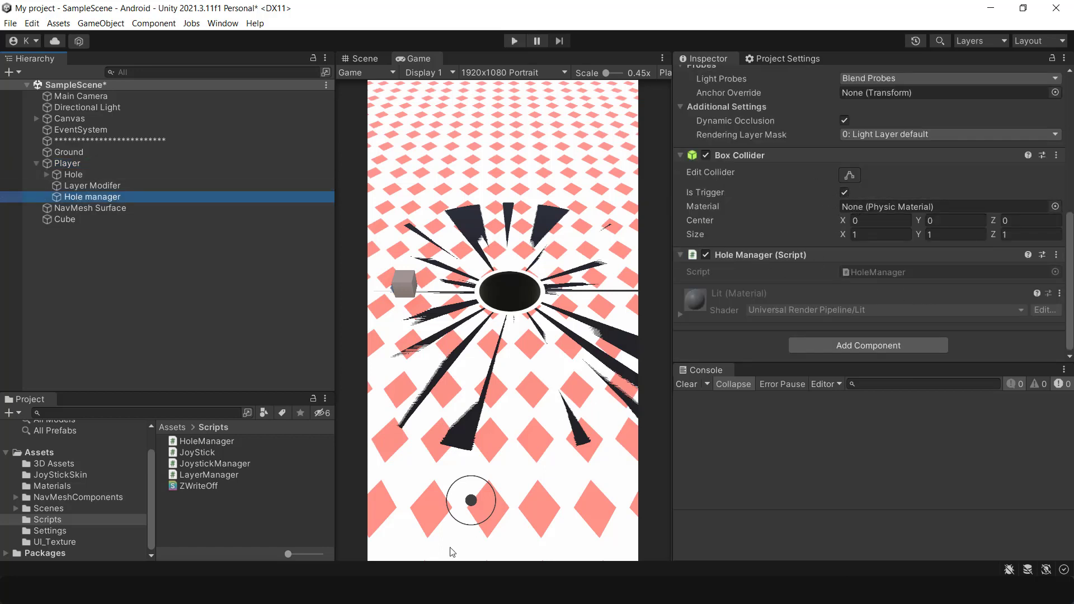
Return to Rider and add a private void OnTriggerEnter(Collider other) method below ProgressBarCircle.
key(alt+Tab)
text(p)
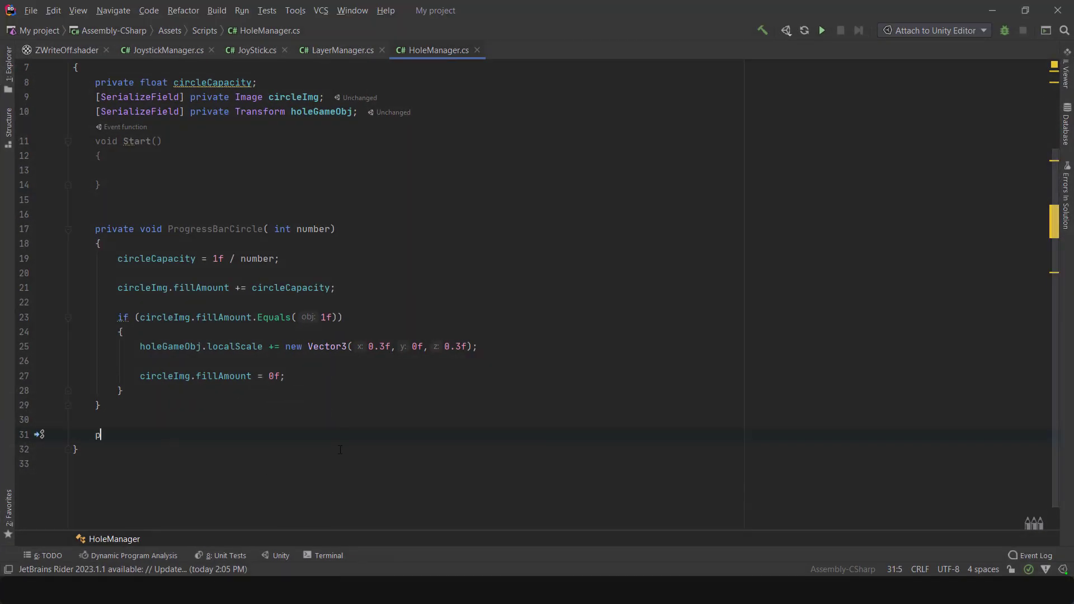
text(rivate void)
key(Return)
key(BackSpace)
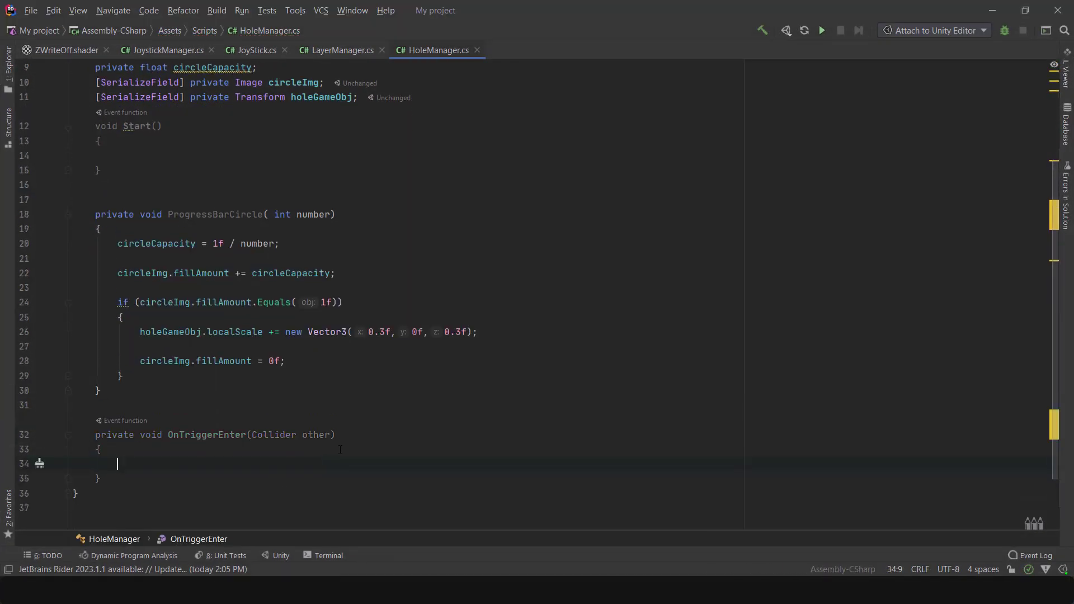
Add an if block in OnTriggerEnter that checks other.CompareTag("ammo").
scroll(340, 450, down, 2)
text(if)
key(Tab)
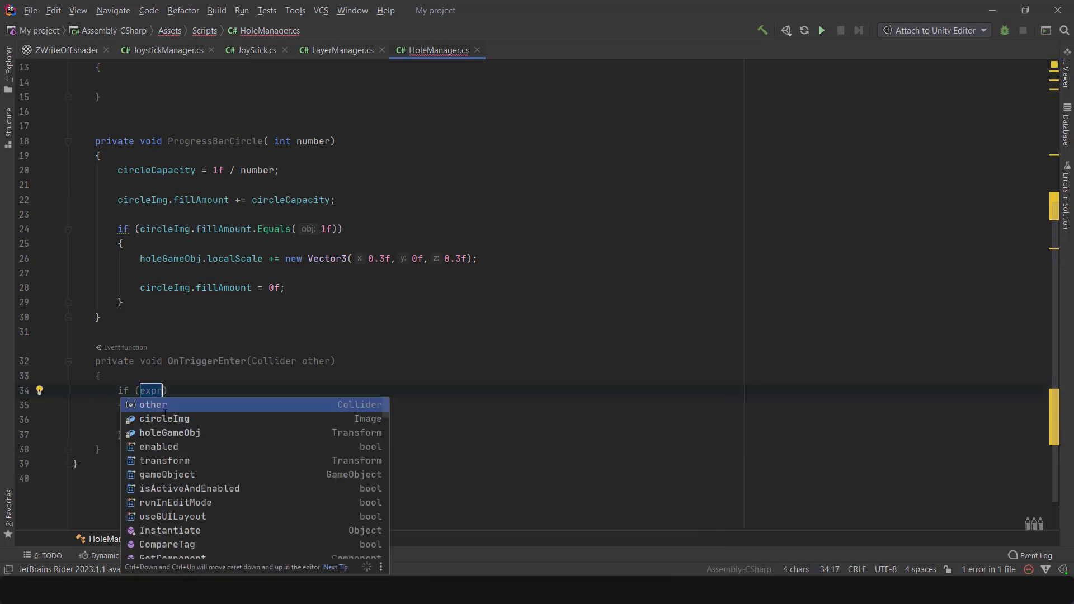
key(Return)
text(.Co)
key(Return)
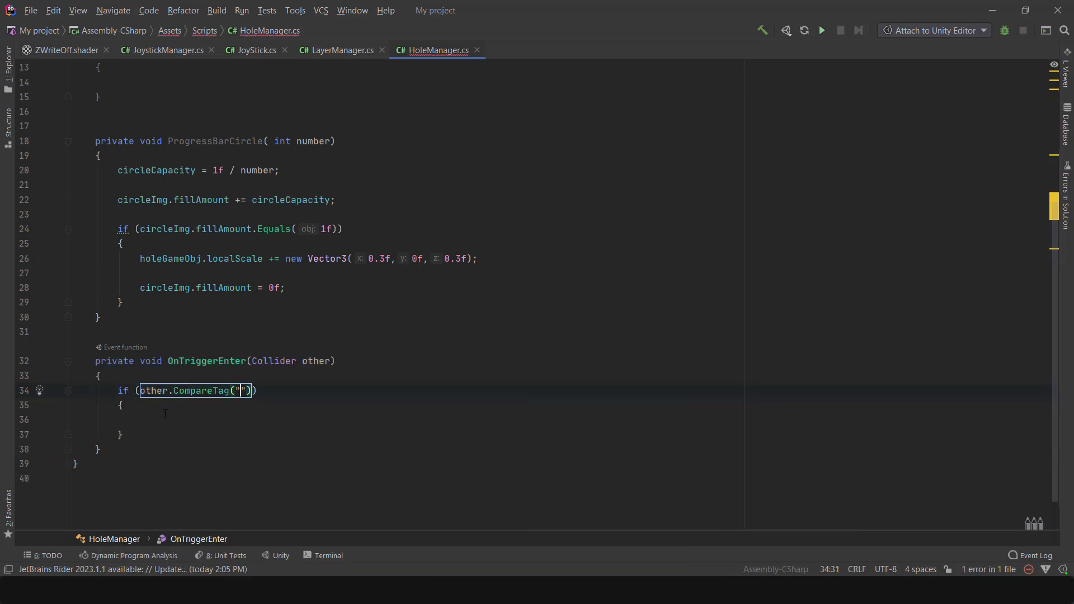
text(ammo)
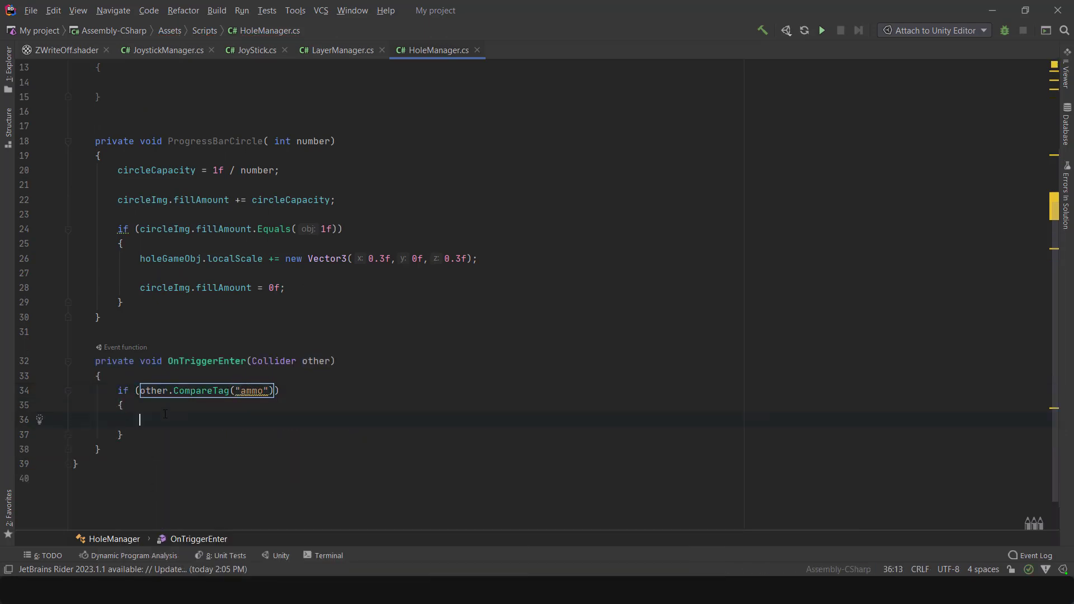
Call ProgressBarCircle with the value 20 inside the ammo tag check, leaving blank lines below it.
double_click(207, 141)
key(ctrl+c)
click(358, 420)
key(ctrl+v)
text((20);)
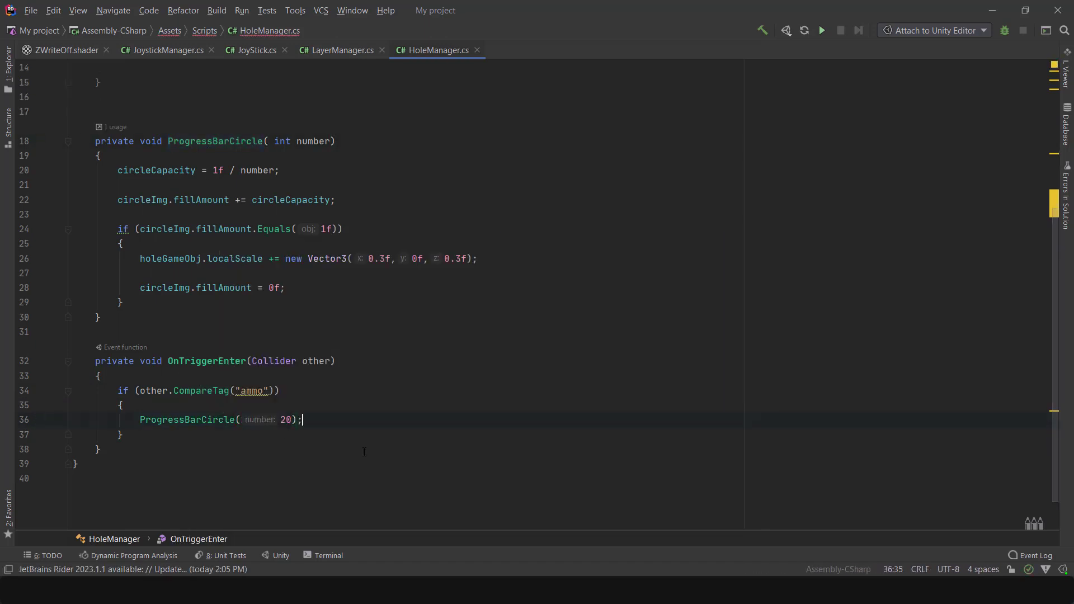
scroll(313, 425, down, 1)
key(Return)
key(Return)
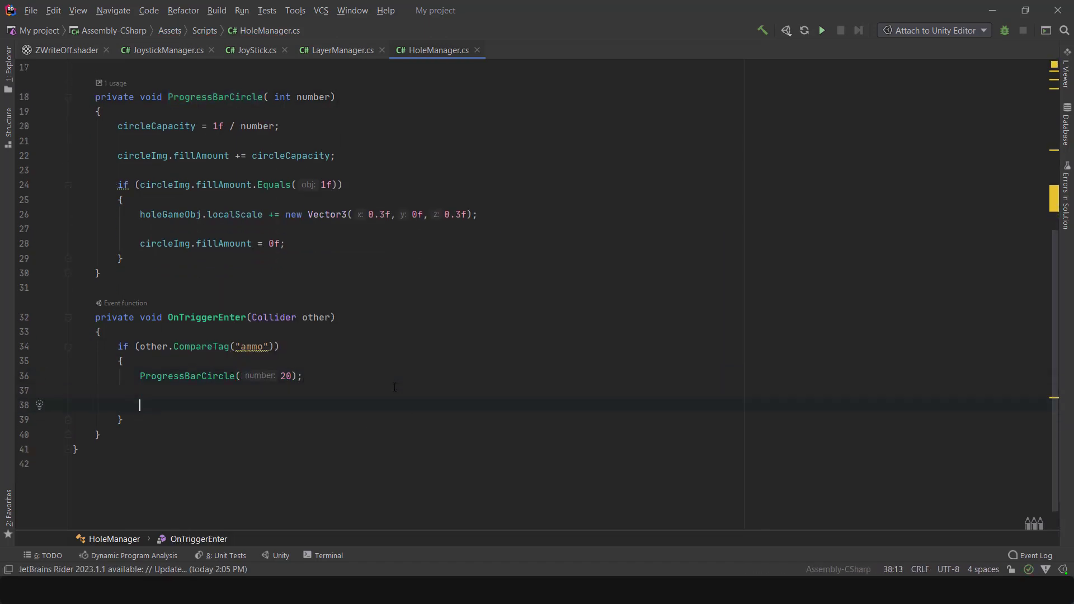
Add other.gameObject.SetActive(false); below the ProgressBarCircle call in the ammo tag check and save all files.
text(other.gameObject.se)
key(Down)
key(Return)
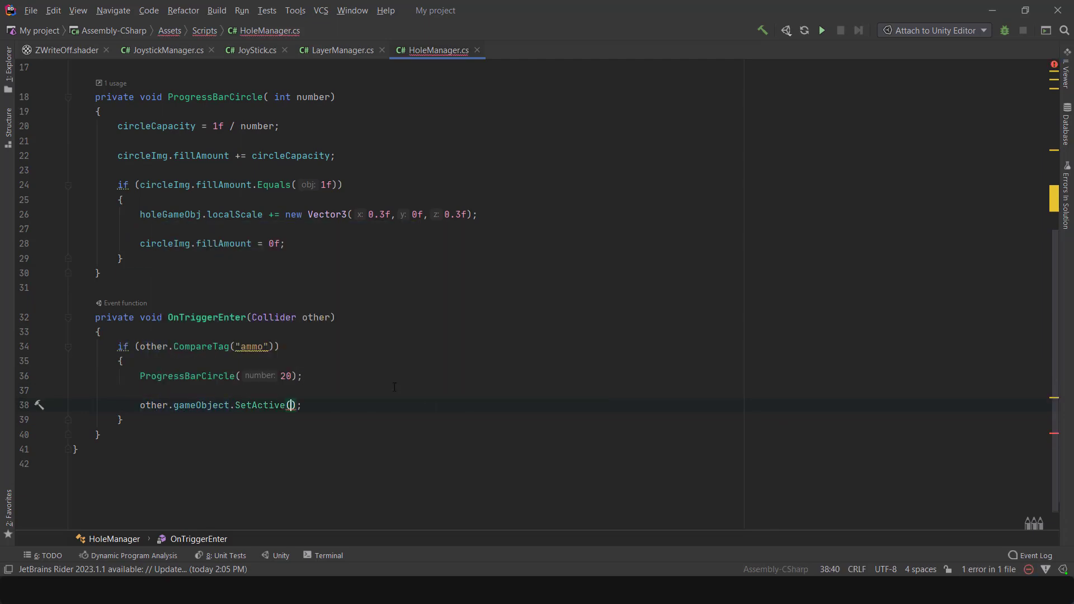
text(false);)
key(Down)
key(Down)
scroll(419, 390, up, 1)
scroll(418, 390, up, 5)
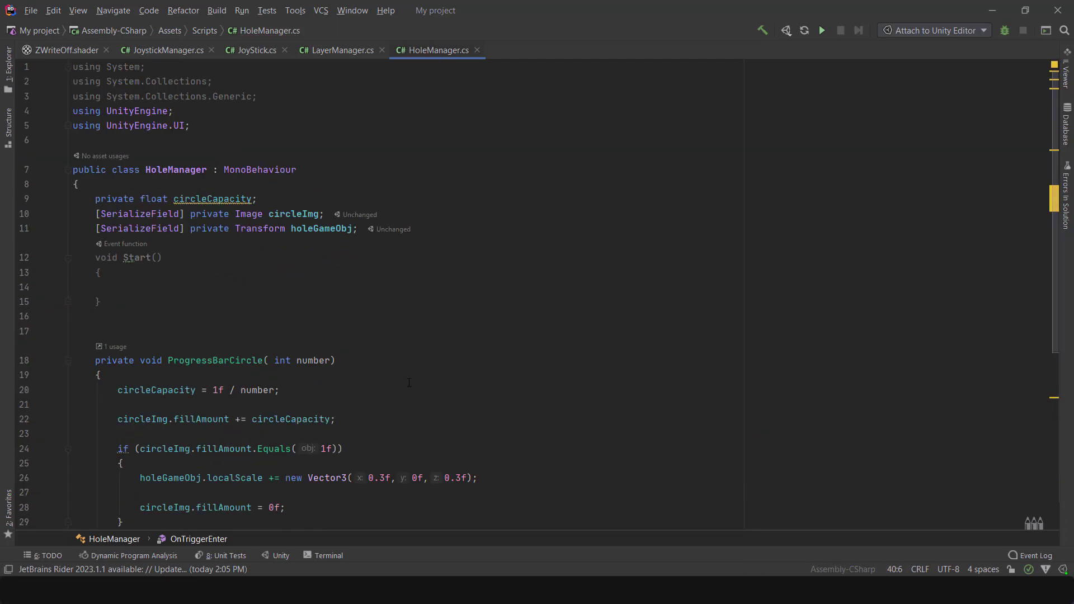
scroll(154, 141, down, 6)
click(29, 10)
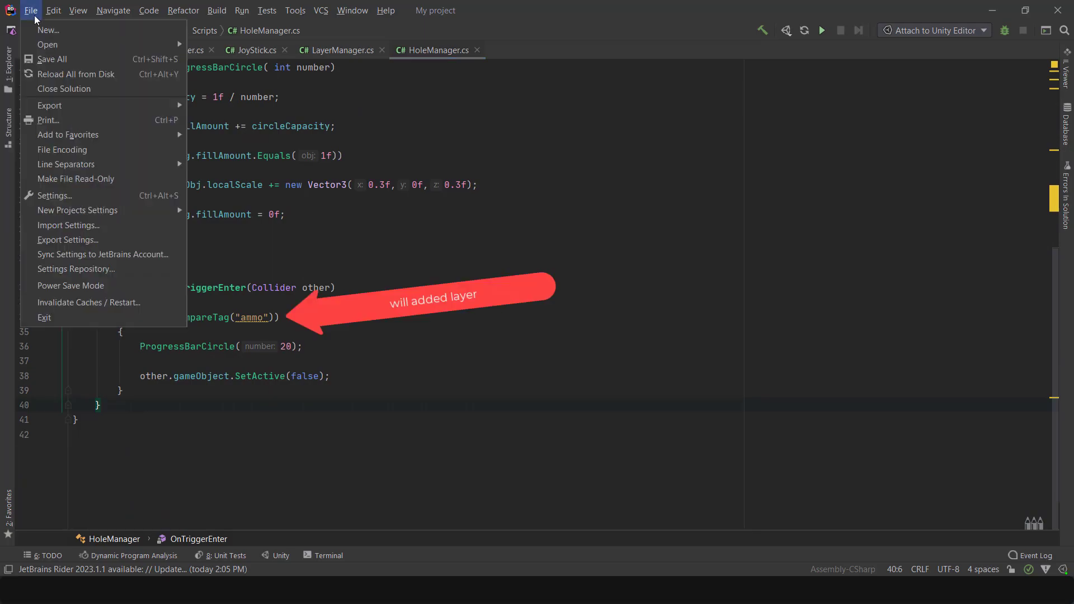
click(51, 57)
Switch to Unity and assign Hole to Hole Game Obj and Circle to Circle Img in the Hole manager object's script.
key(alt+Tab)
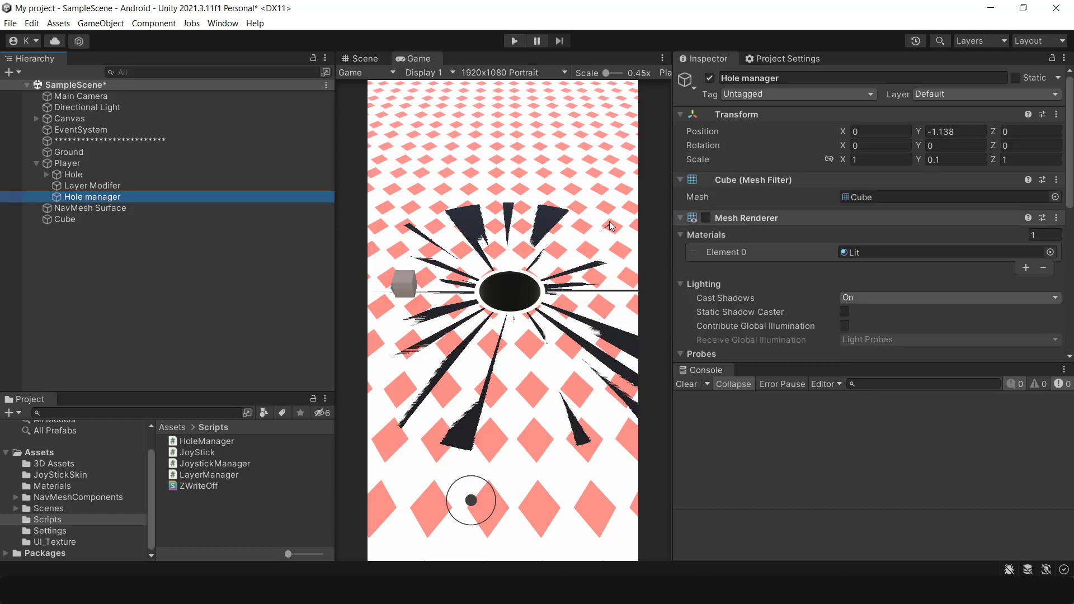
scroll(867, 252, down, 10)
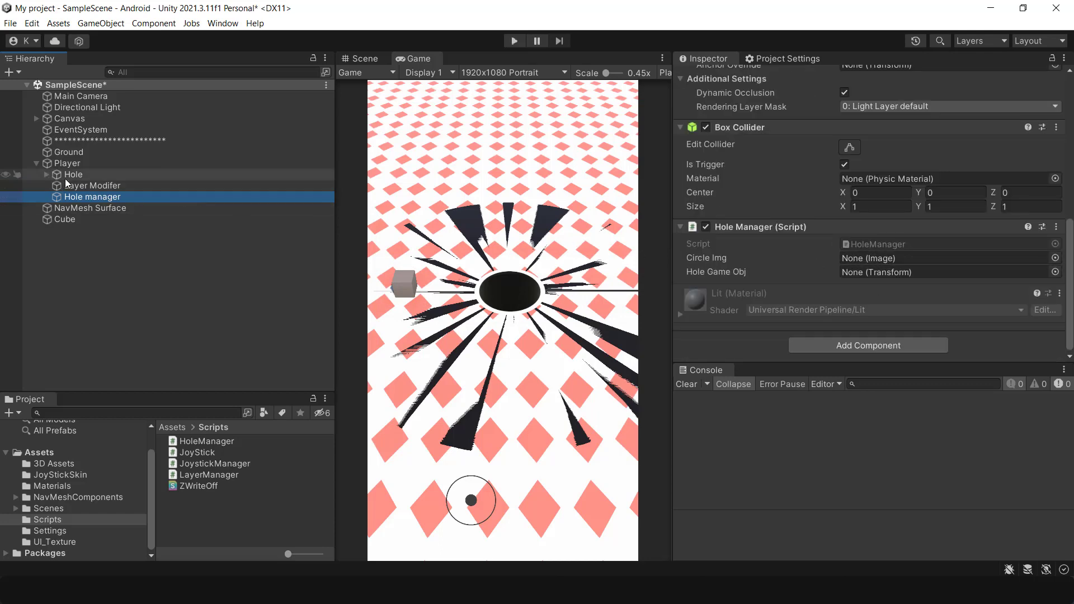
drag(65, 179, 715, 244)
drag(831, 262, 866, 273)
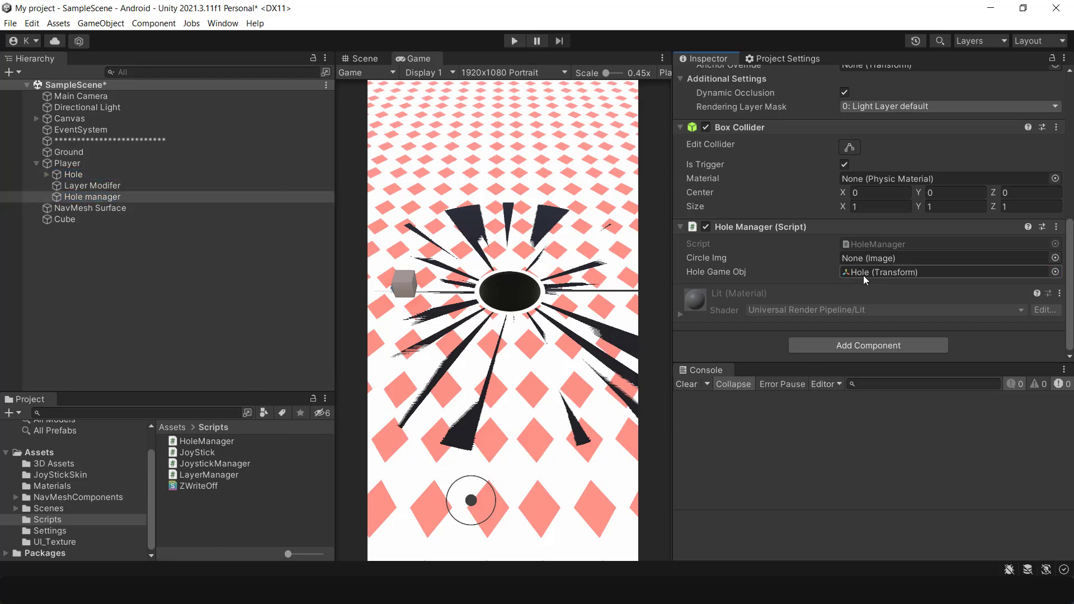
click(46, 174)
drag(99, 219, 881, 262)
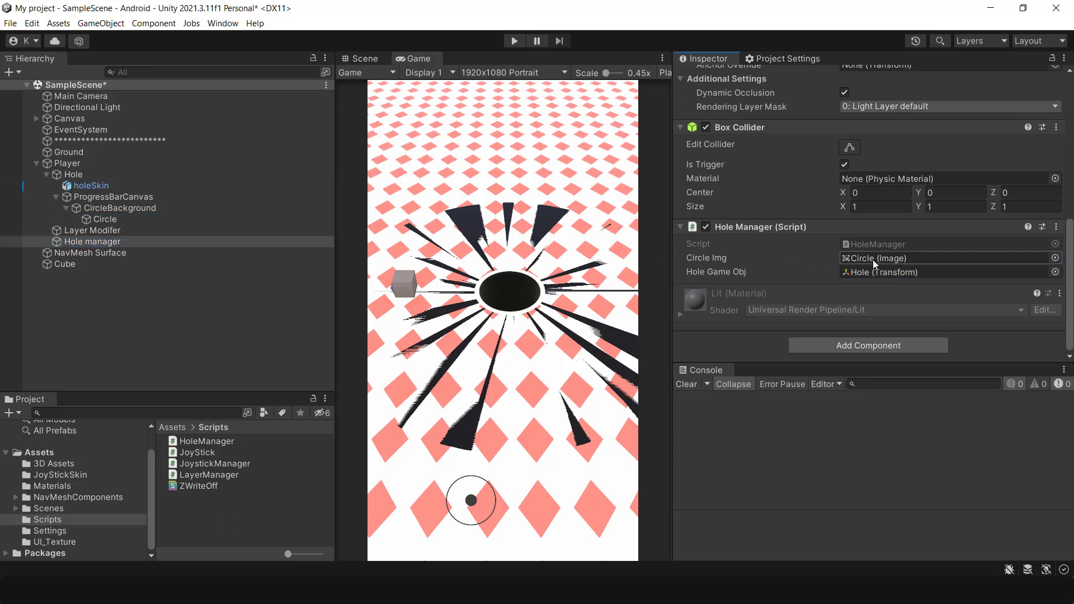
click(514, 43)
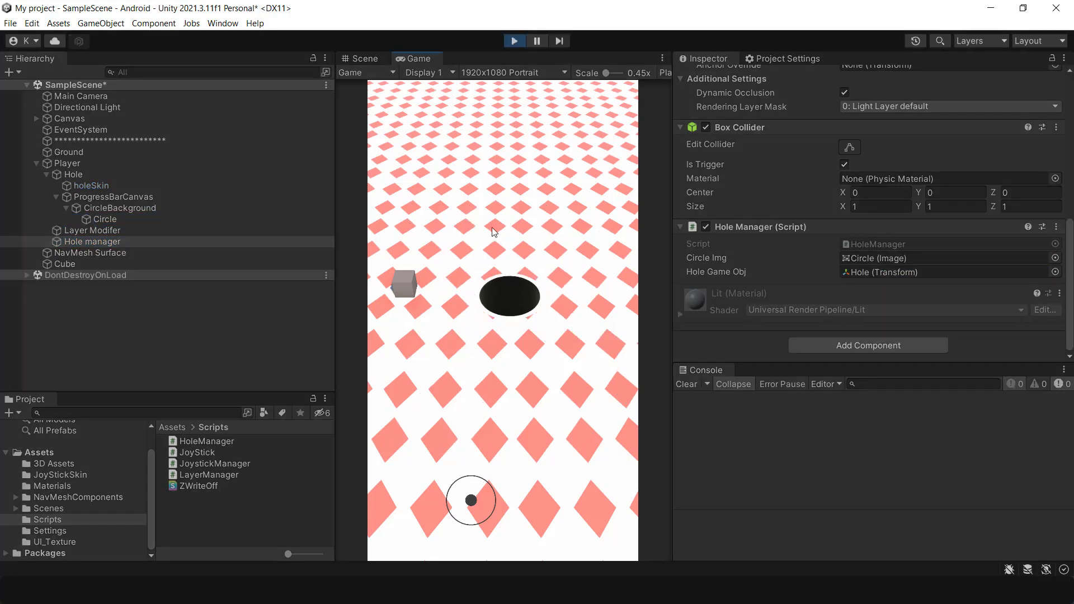
click(512, 41)
Create a new tag named ammo, starting from the Cube object's tag options.
click(115, 264)
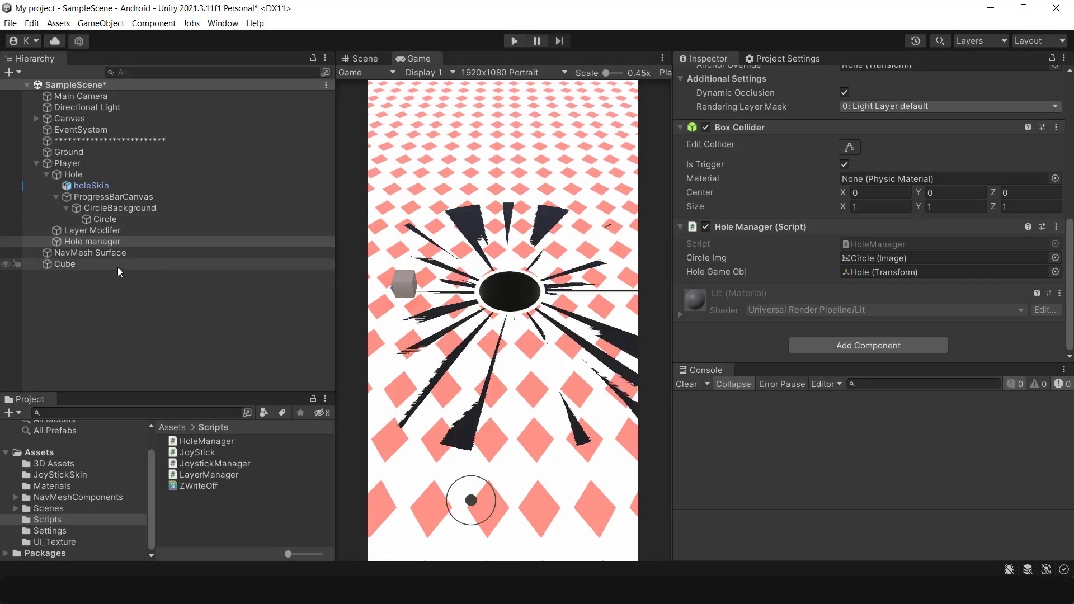
scroll(766, 168, up, 5)
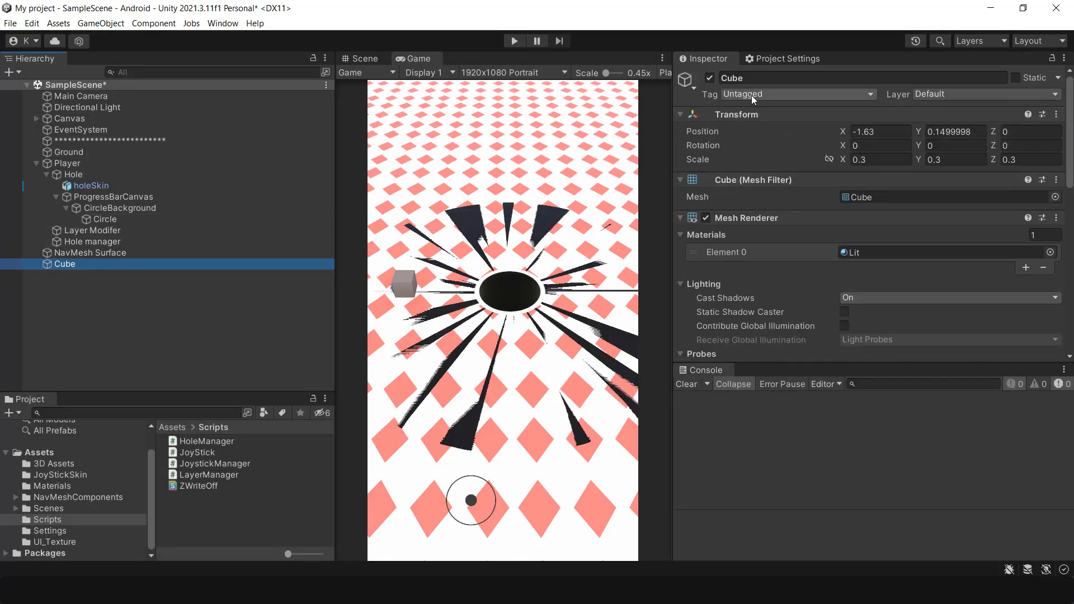
click(763, 94)
click(759, 207)
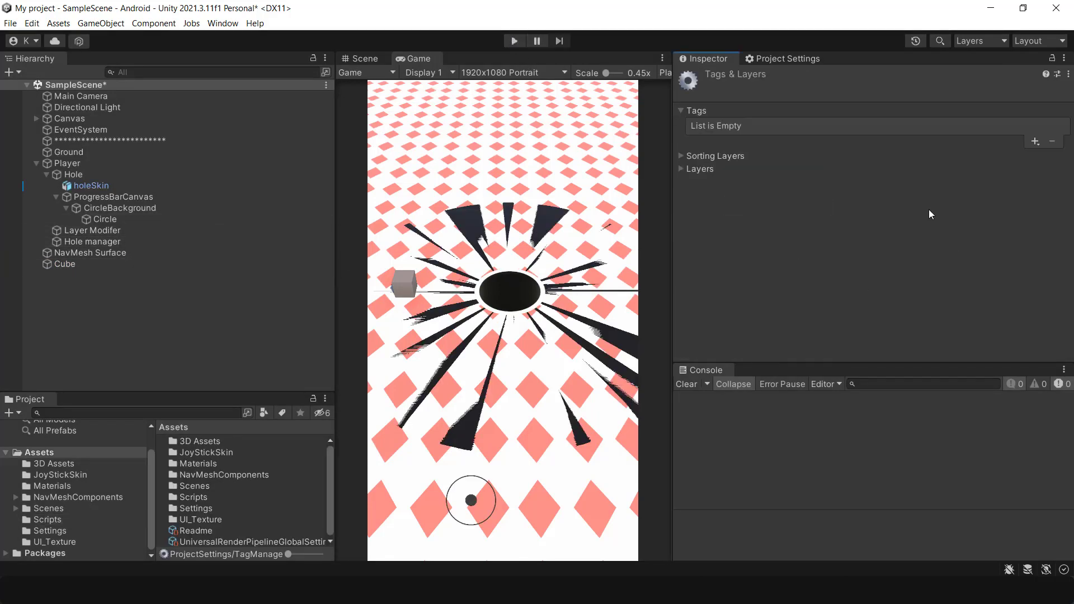
click(1033, 142)
text(ammo)
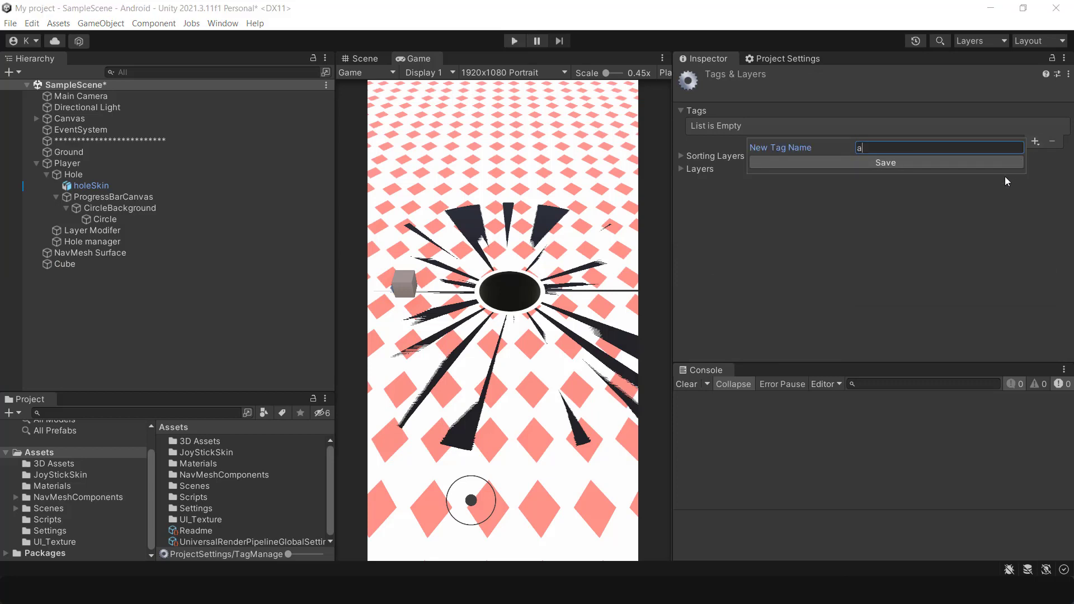
key(Return)
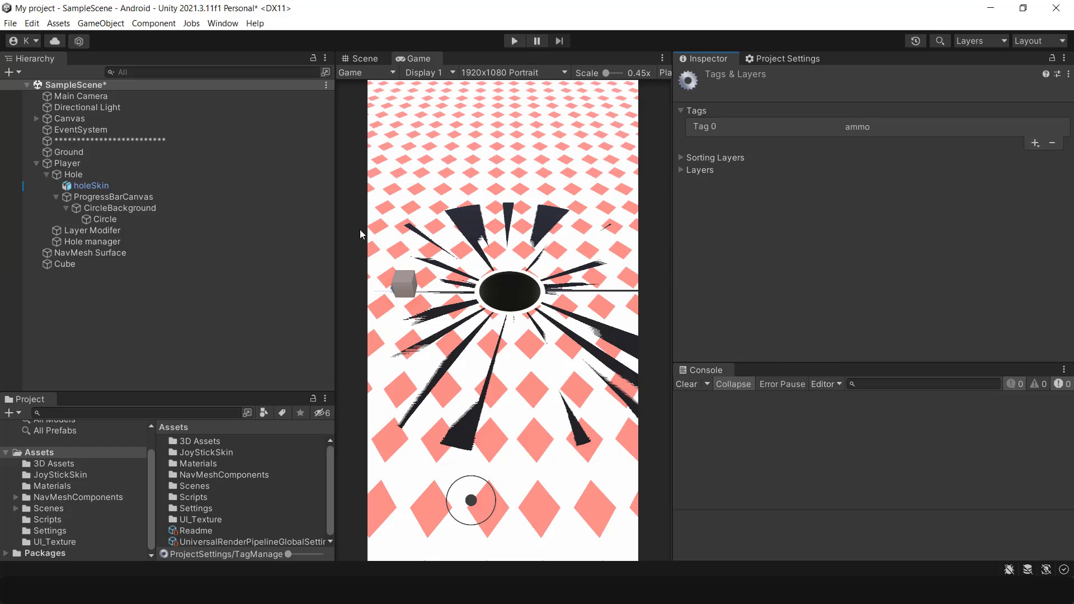
Assign the ammo tag to the Cube object.
click(49, 263)
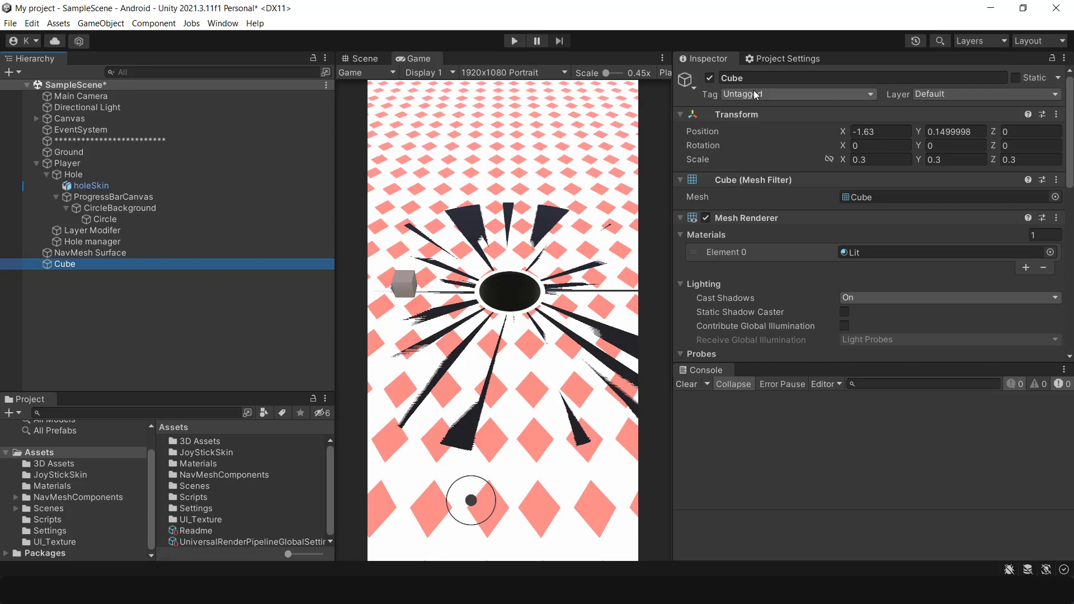
click(756, 95)
click(788, 202)
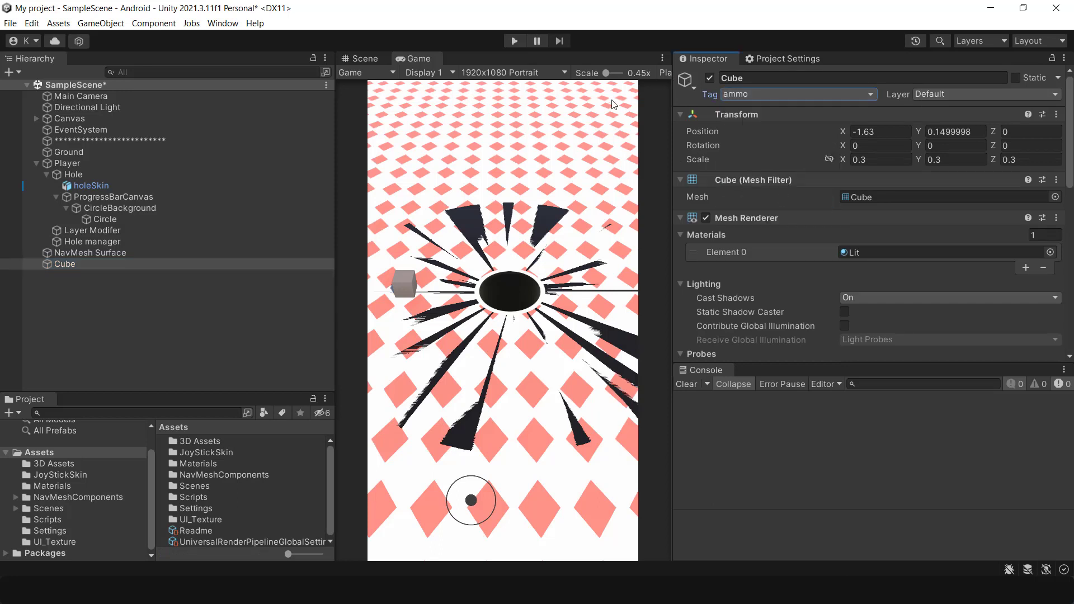
Play-test the scene by steering the hole under the cube and around the ground, and end play mode.
click(519, 39)
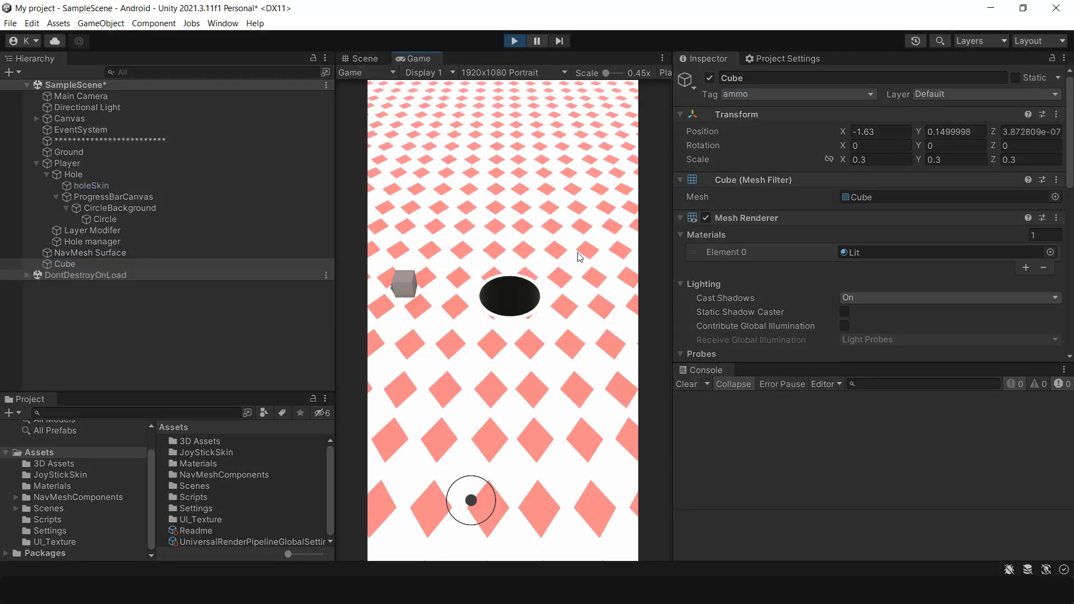
drag(548, 394, 536, 394)
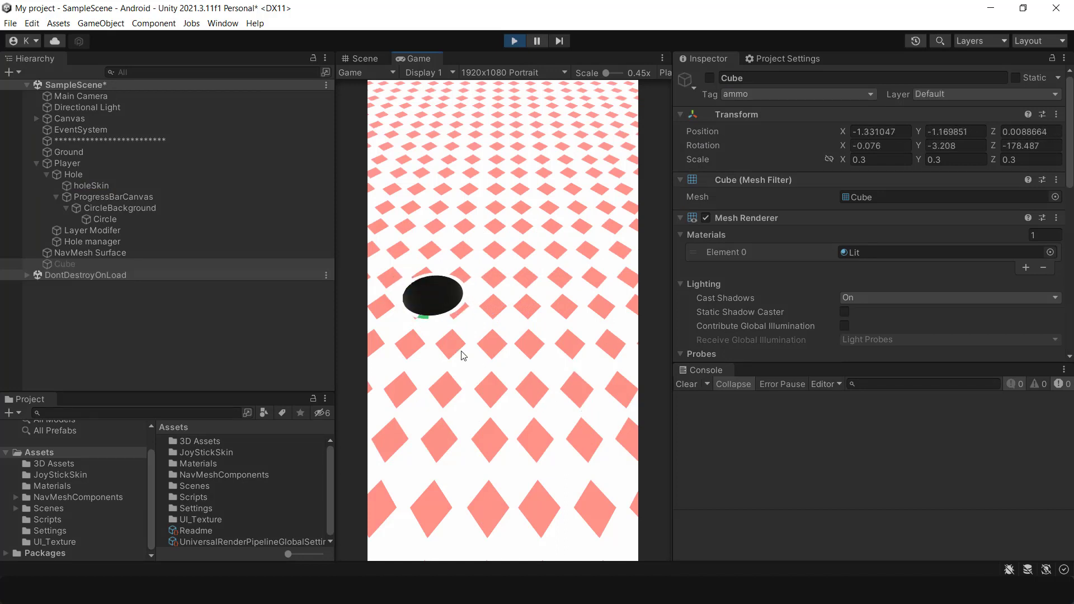
mouse_move(513, 336)
mouse_down()
mouse_move(563, 338)
mouse_move(519, 341)
mouse_move(546, 289)
mouse_move(577, 338)
mouse_move(554, 414)
mouse_up()
click(515, 43)
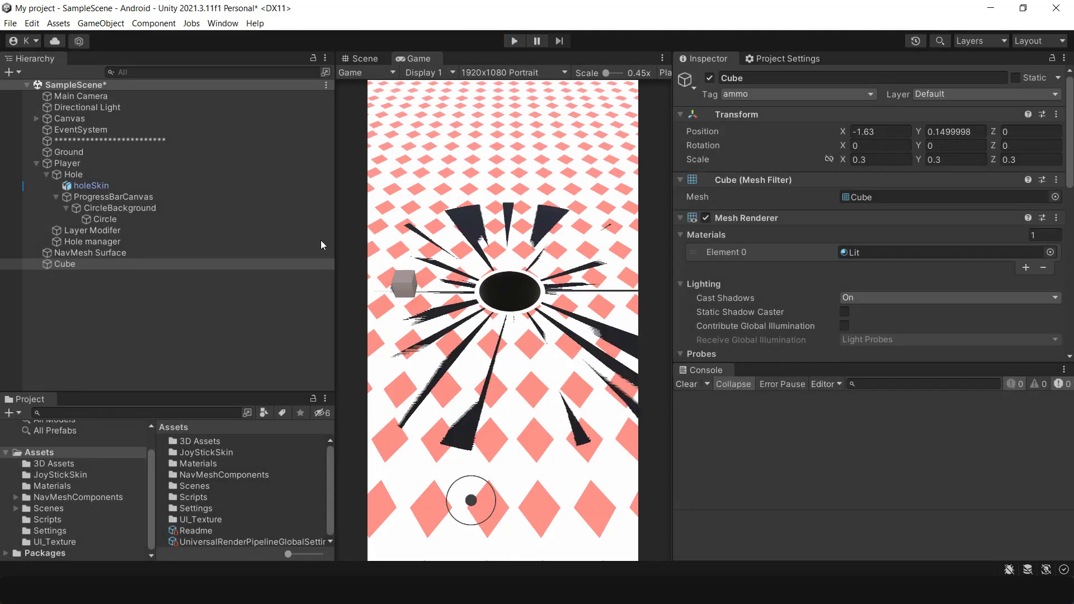
Collapse the Player hierarchy and examine the holeSkin and Bullet models in the 3D Assets folder, rotating the Bullet preview.
click(46, 174)
click(36, 163)
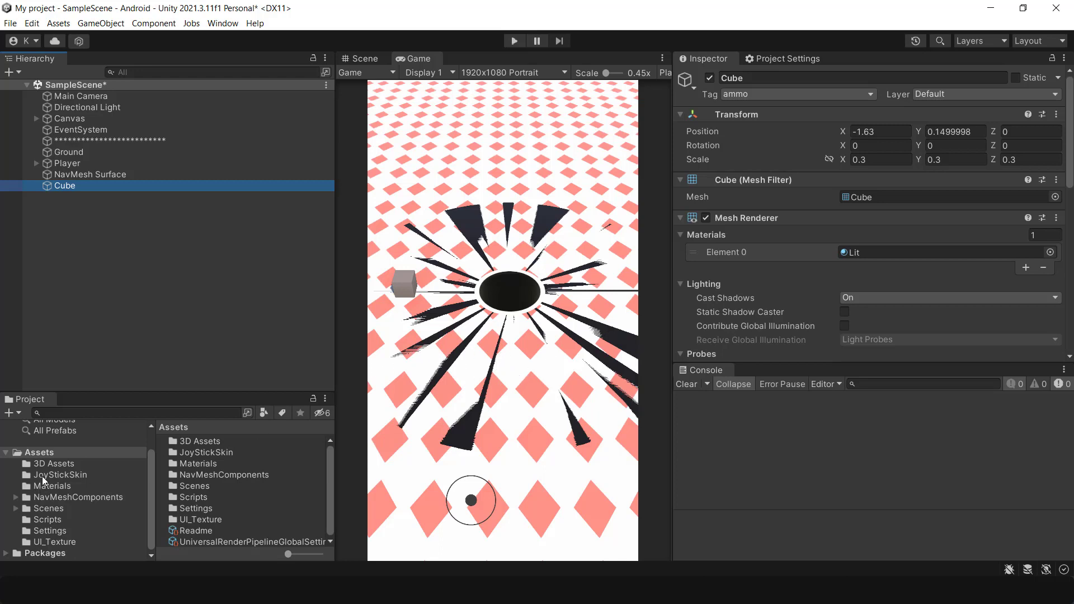
click(56, 464)
click(210, 448)
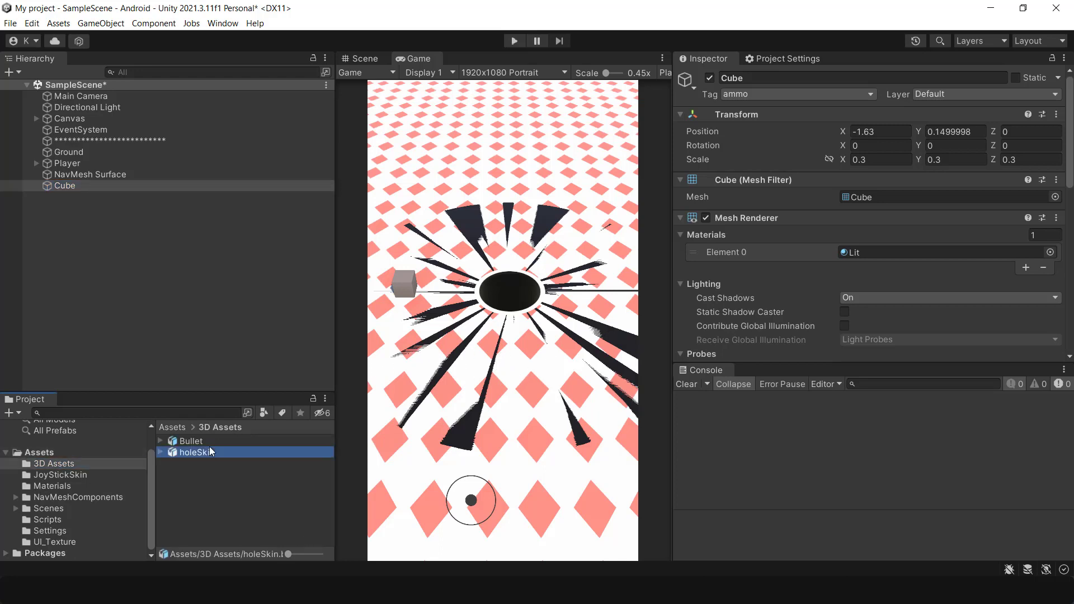
click(820, 351)
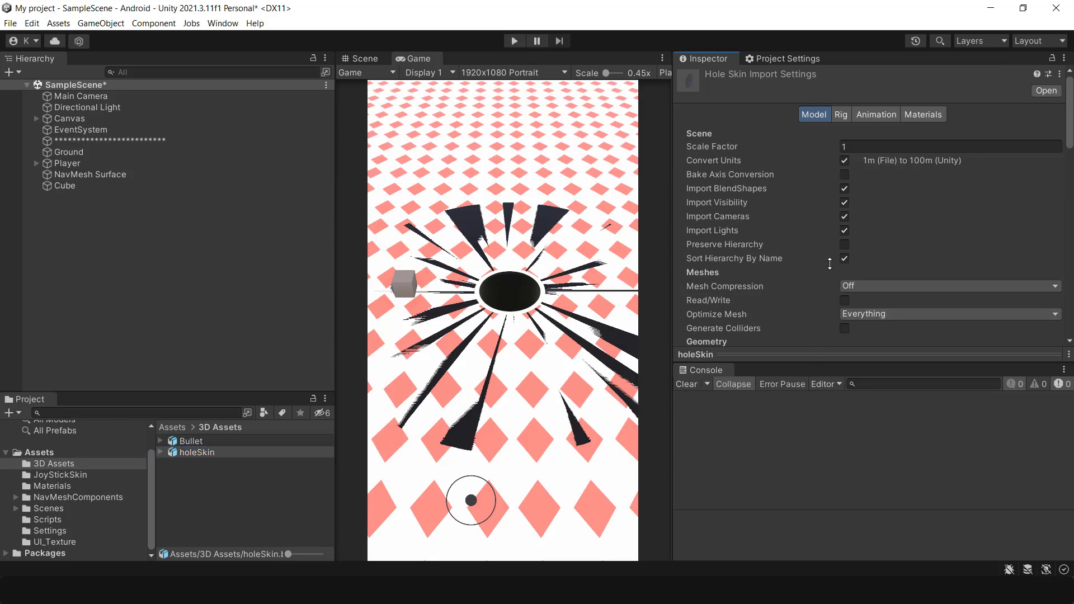
click(239, 442)
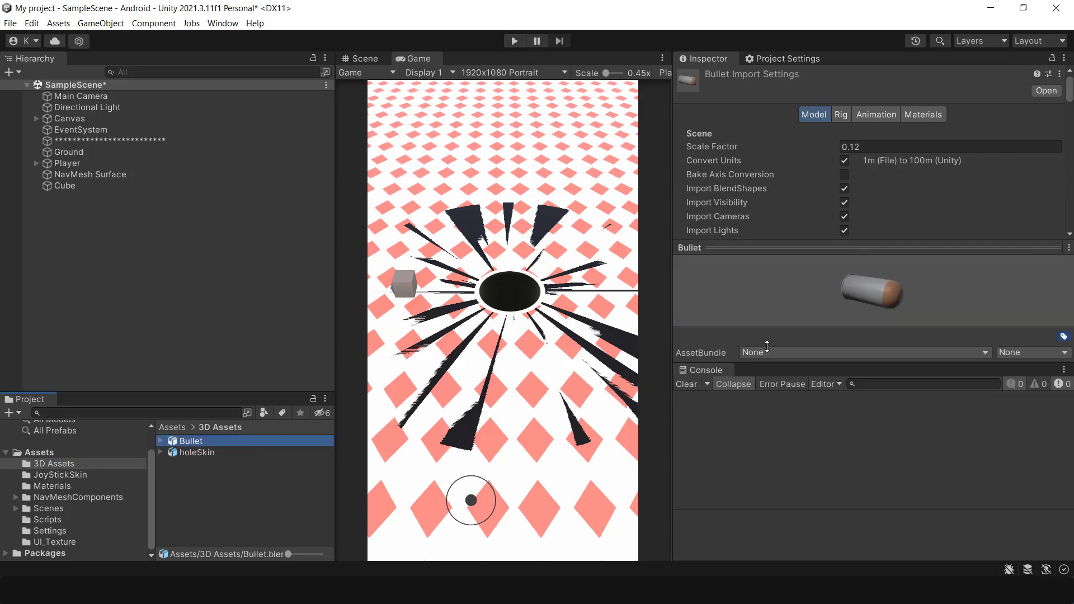
drag(851, 307, 895, 268)
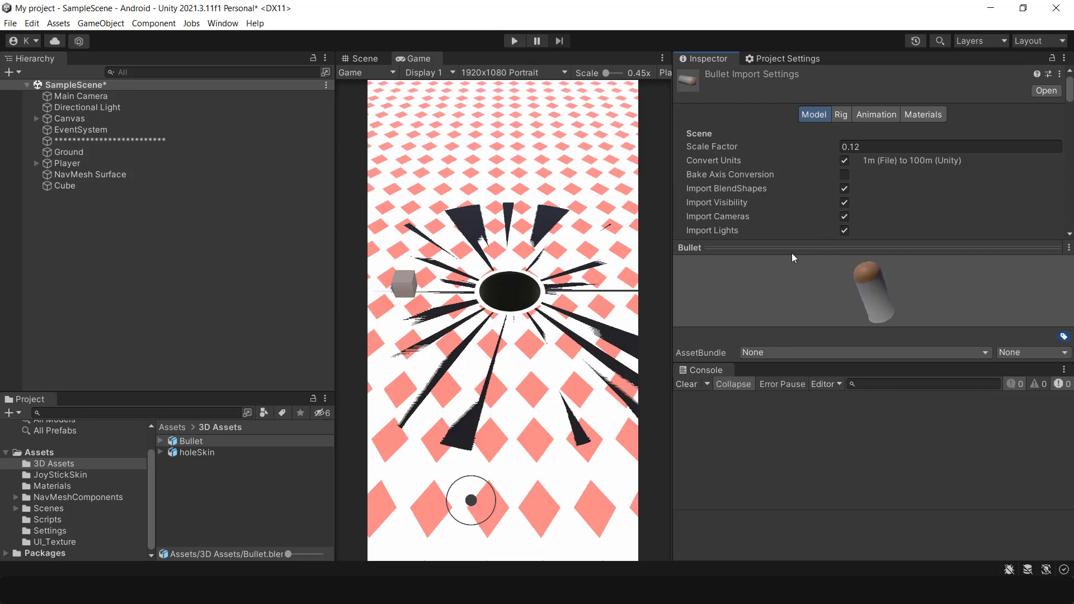
drag(792, 254, 721, 266)
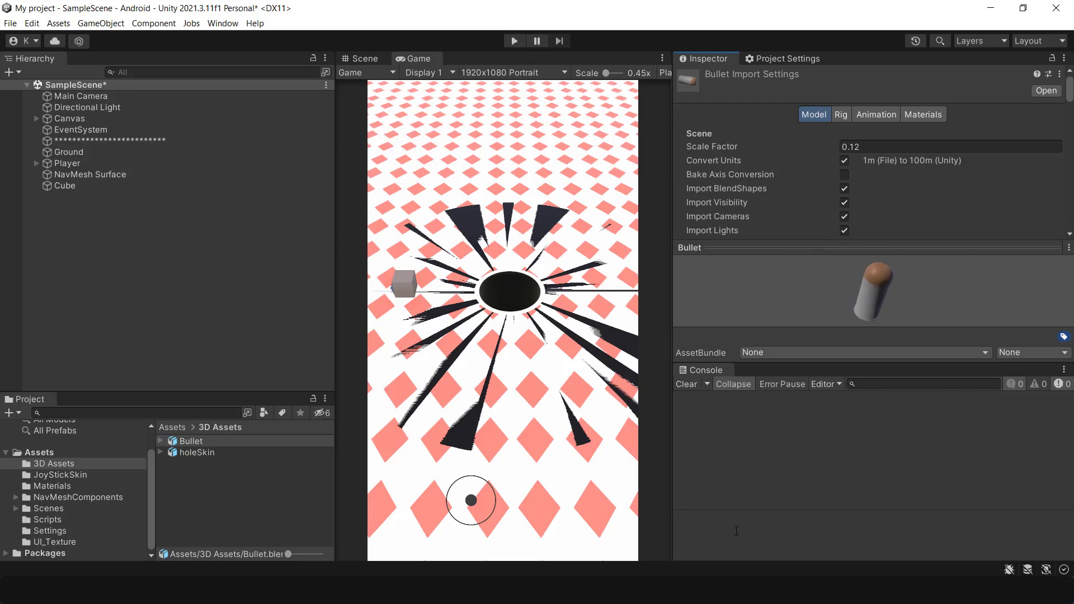
Switch to Blender and delete all the default objects: camera, cube and light.
click(843, 575)
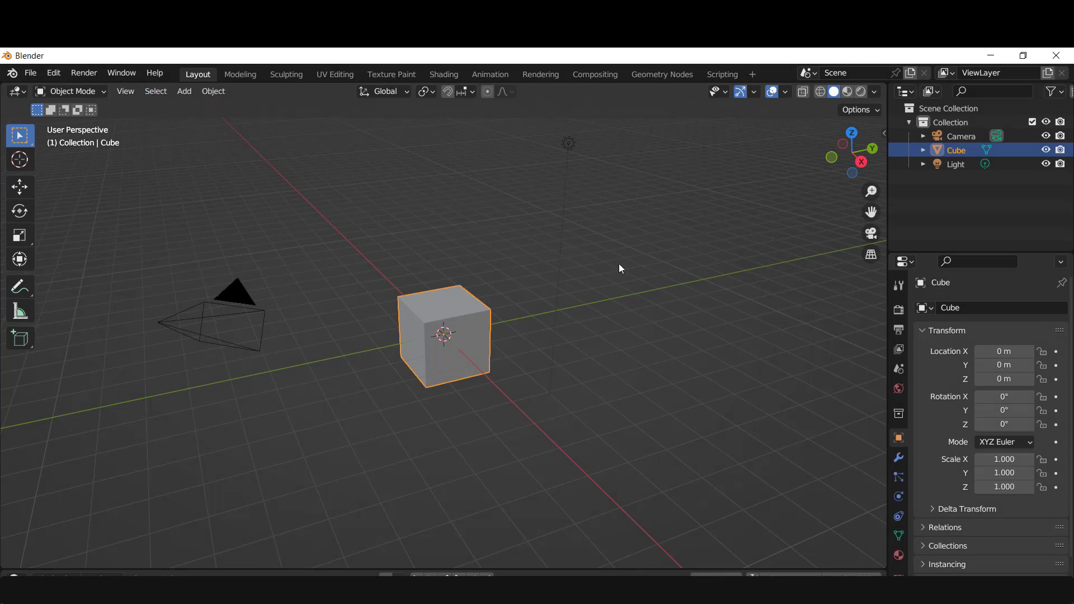
key(a)
key(x)
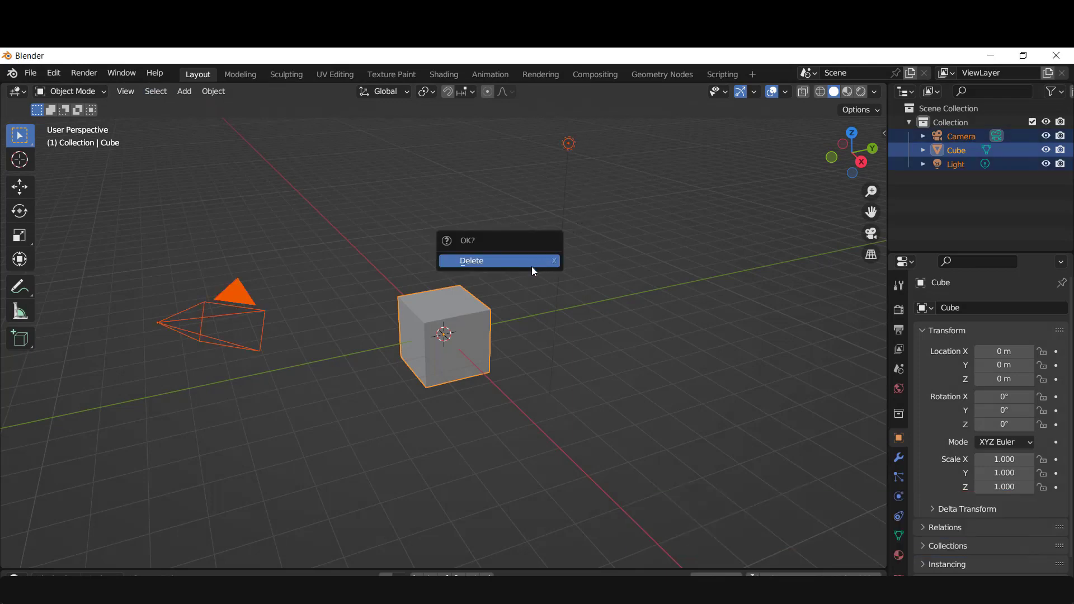
click(531, 266)
Add a circle mesh at the world origin and show its creation settings.
key(shift+a)
mouse_move(462, 293)
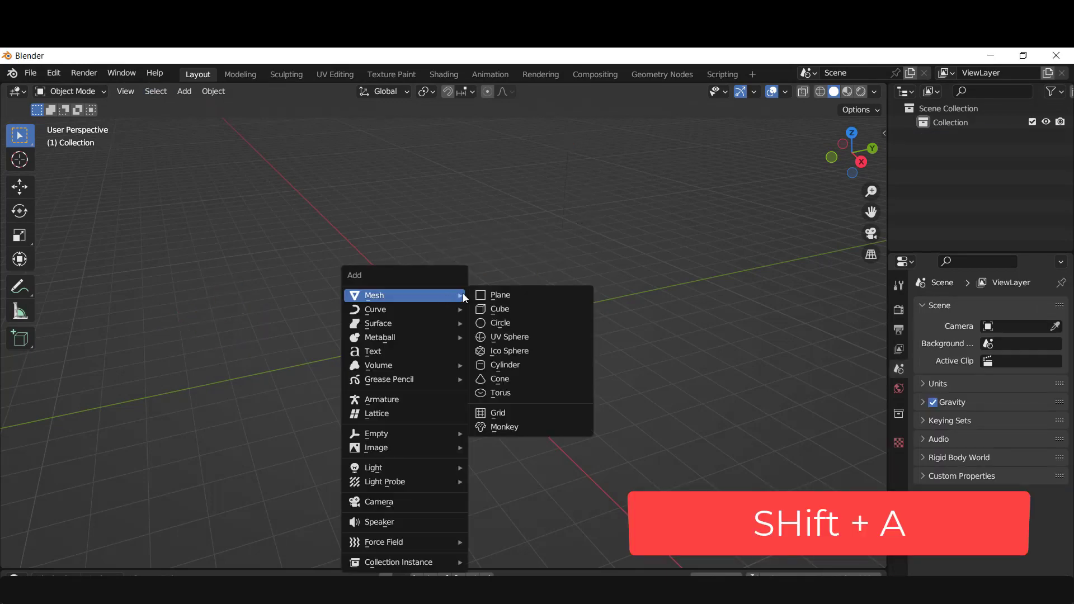
click(497, 324)
click(60, 556)
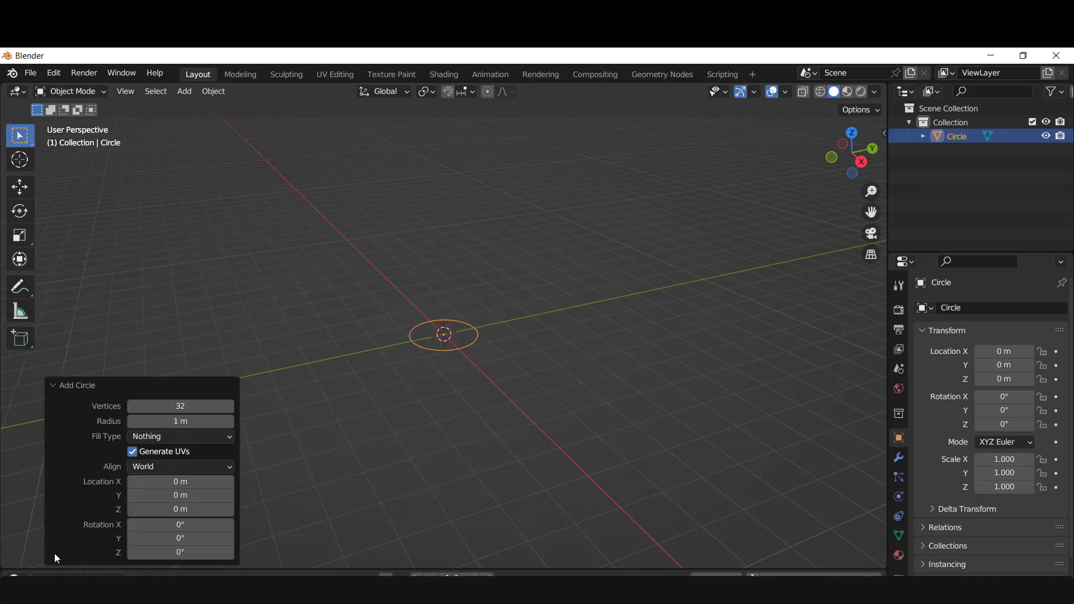
scroll(437, 396, up, 6)
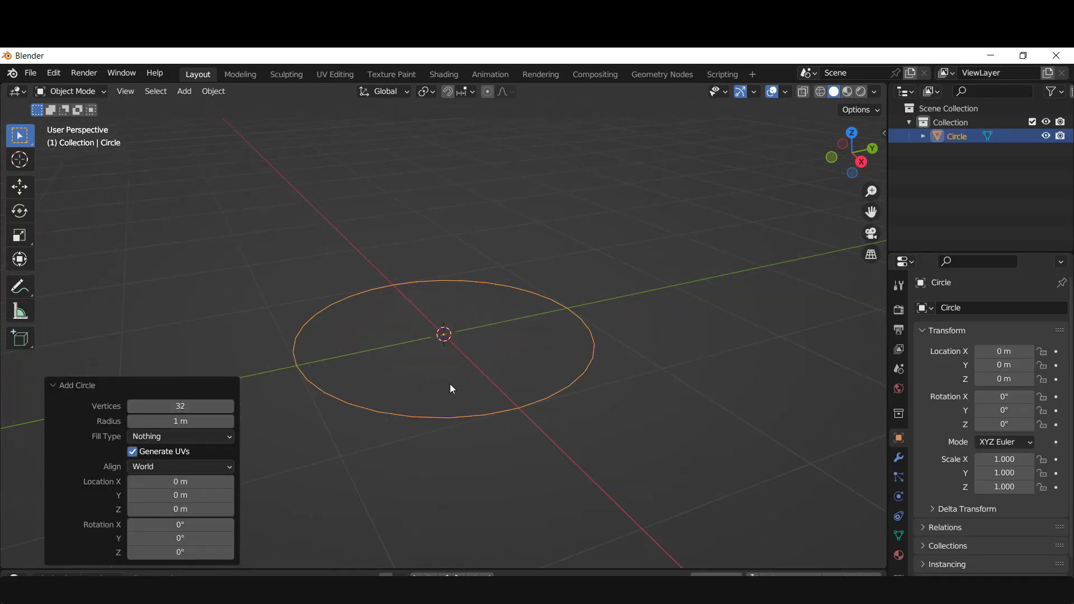
scroll(476, 384, down, 2)
In Edit Mode, extrude all the circle's vertices and scale them outward by about 4.69 to form a flat ring.
click(508, 378)
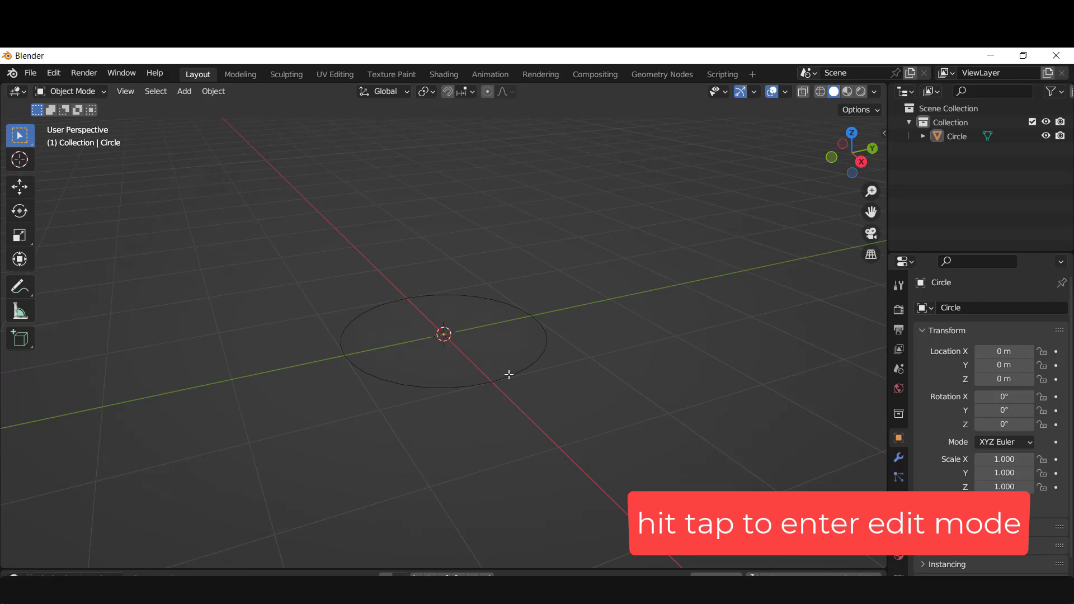
key(Tab)
key(a)
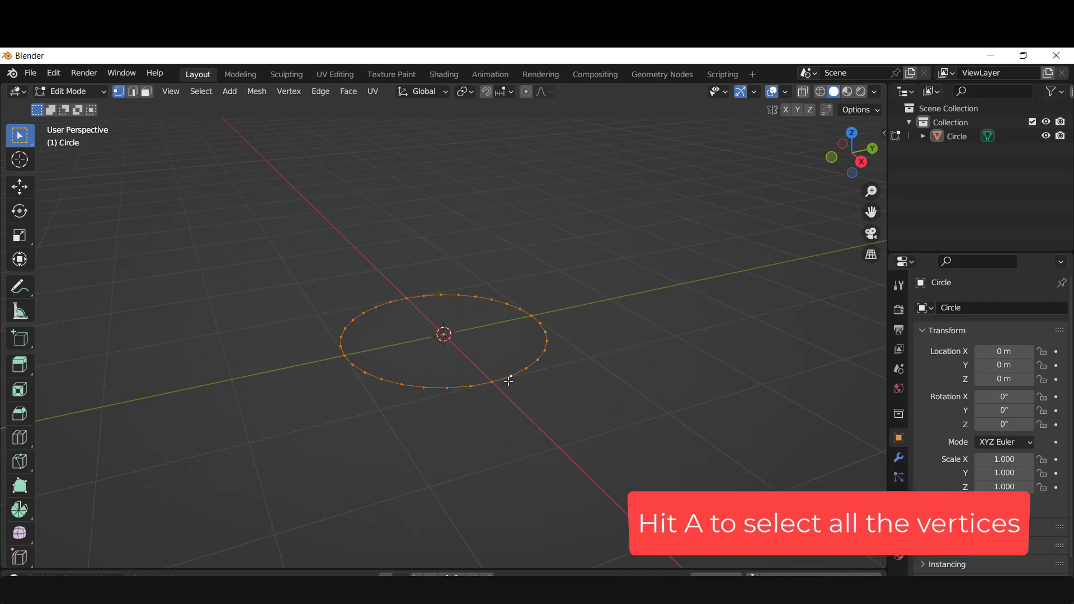
key(e)
key(s)
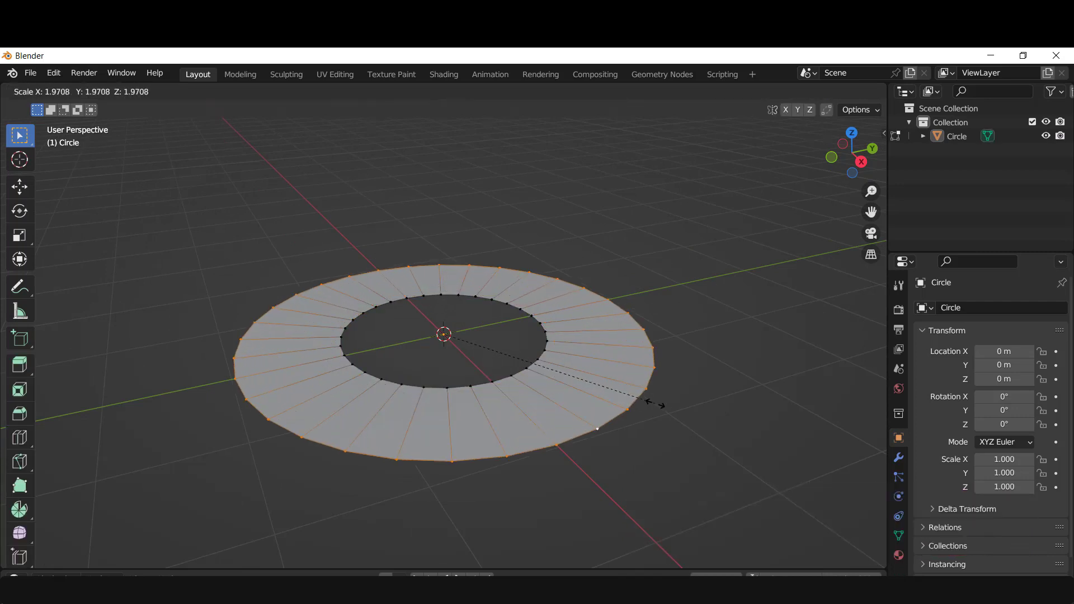
click(79, 421)
Scale the ring's outer edge up by about 1.11 and switch the viewport to wireframe shading.
scroll(367, 320, down, 3)
scroll(521, 358, up, 1)
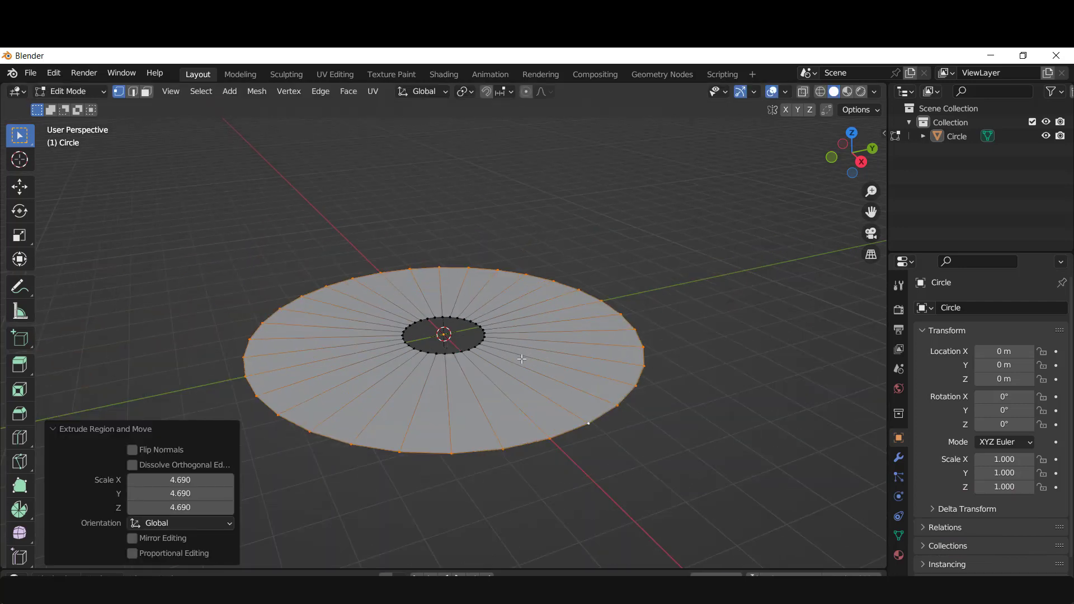
key(s)
click(596, 371)
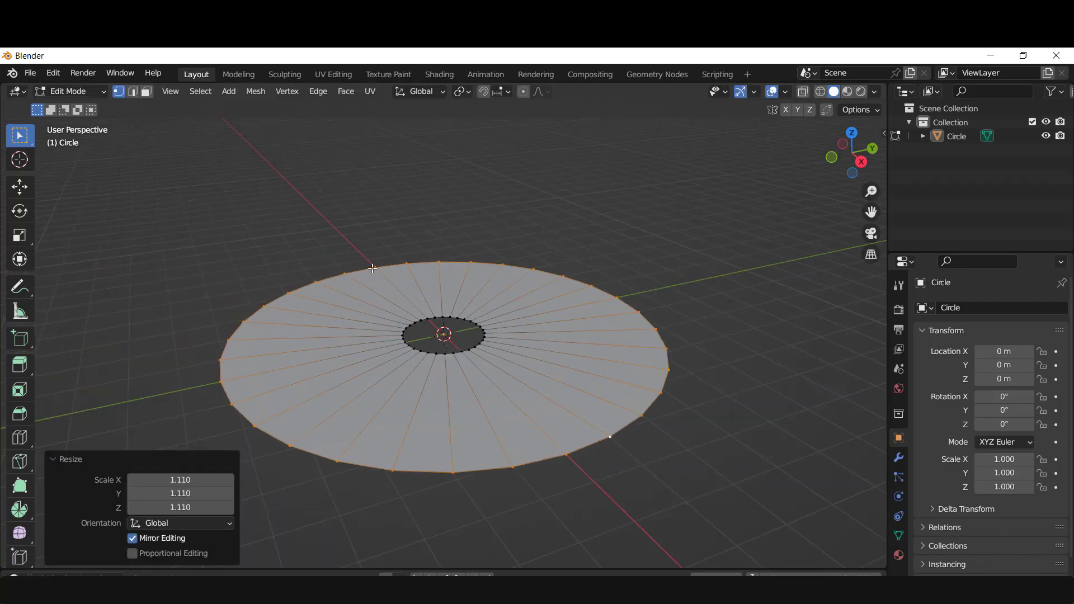
key(z)
click(377, 317)
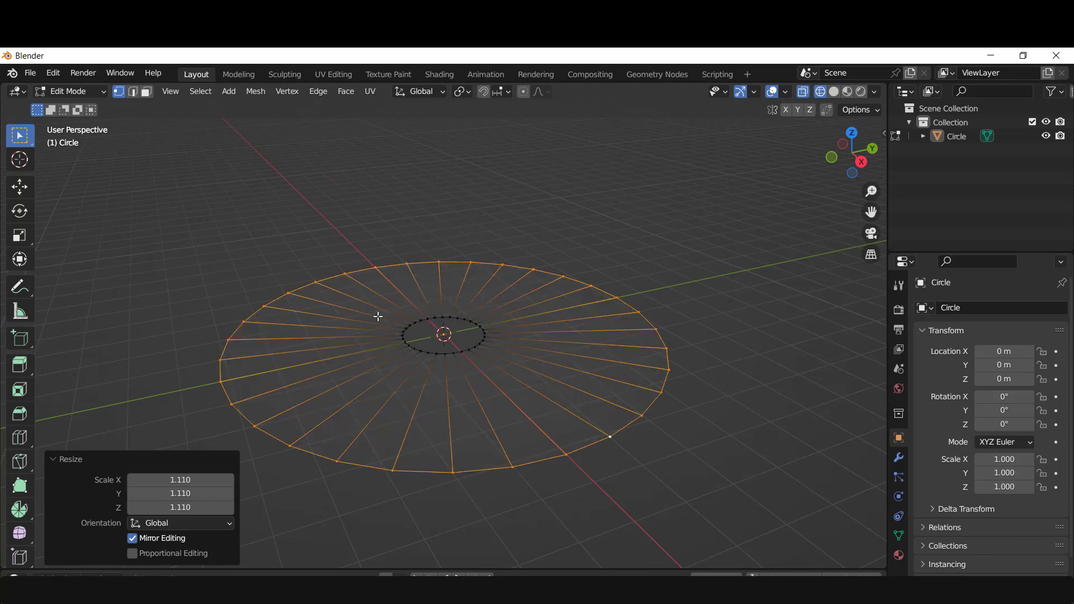
Select the ring's inner loop of vertices and extrude it about 5.55 m straight down along Z to form a tube.
drag(467, 343, 394, 369)
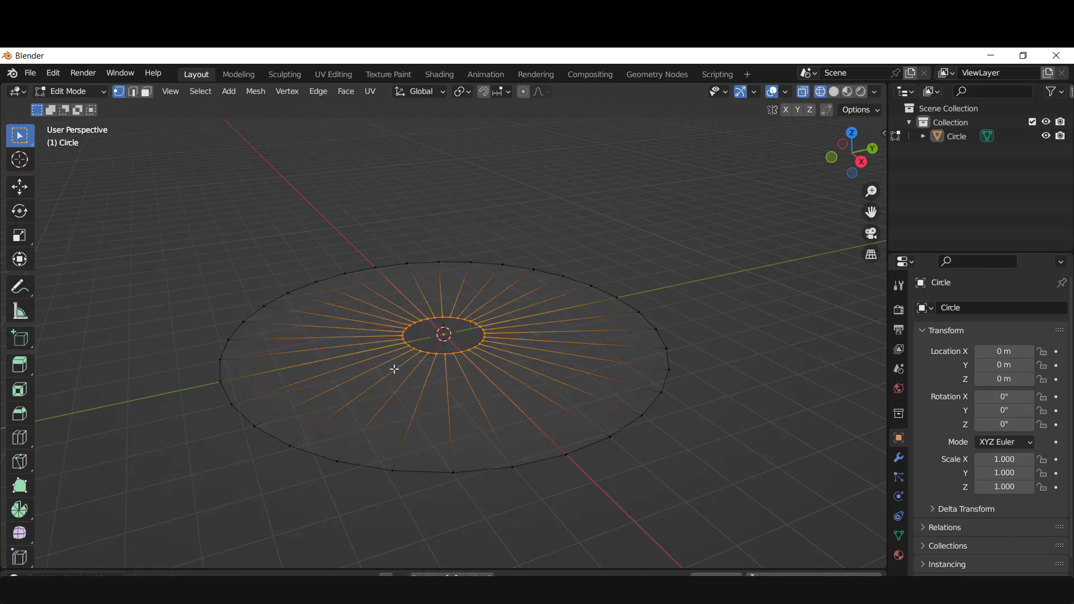
drag(864, 160, 864, 150)
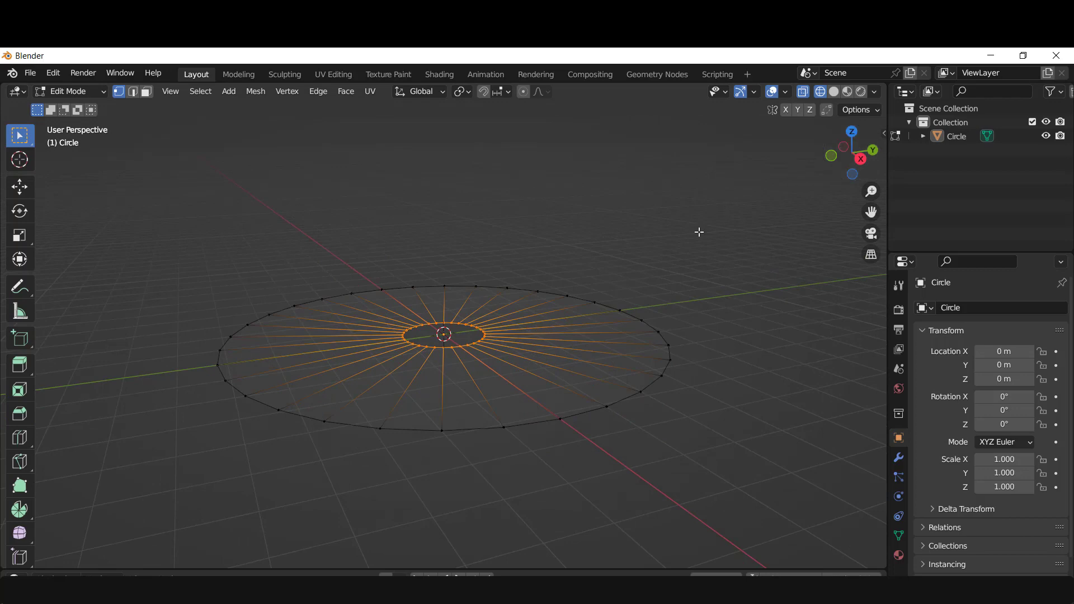
key(KP_1)
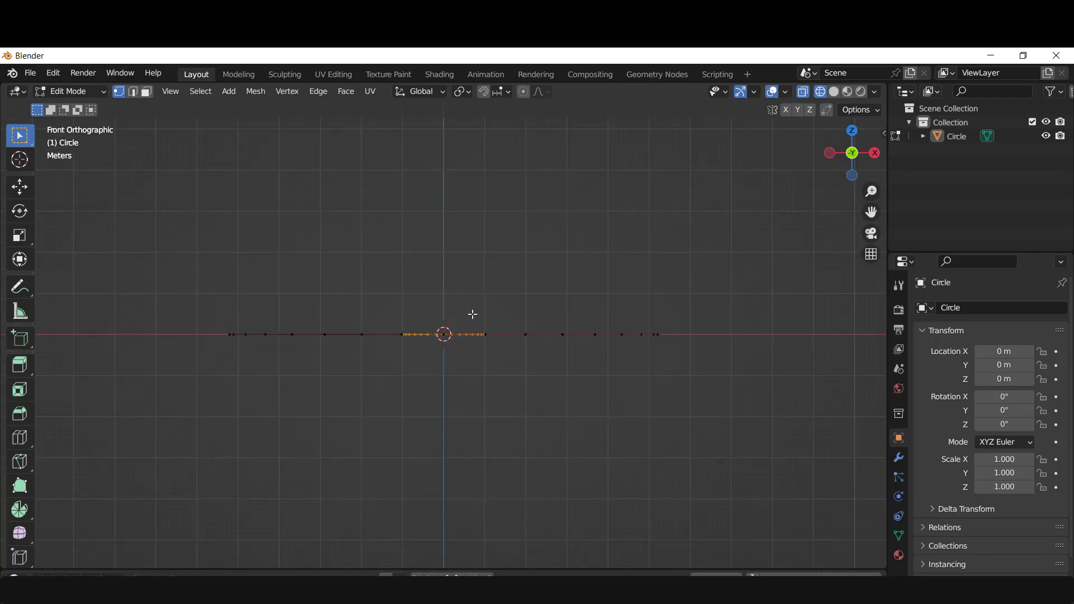
key(e)
key(z)
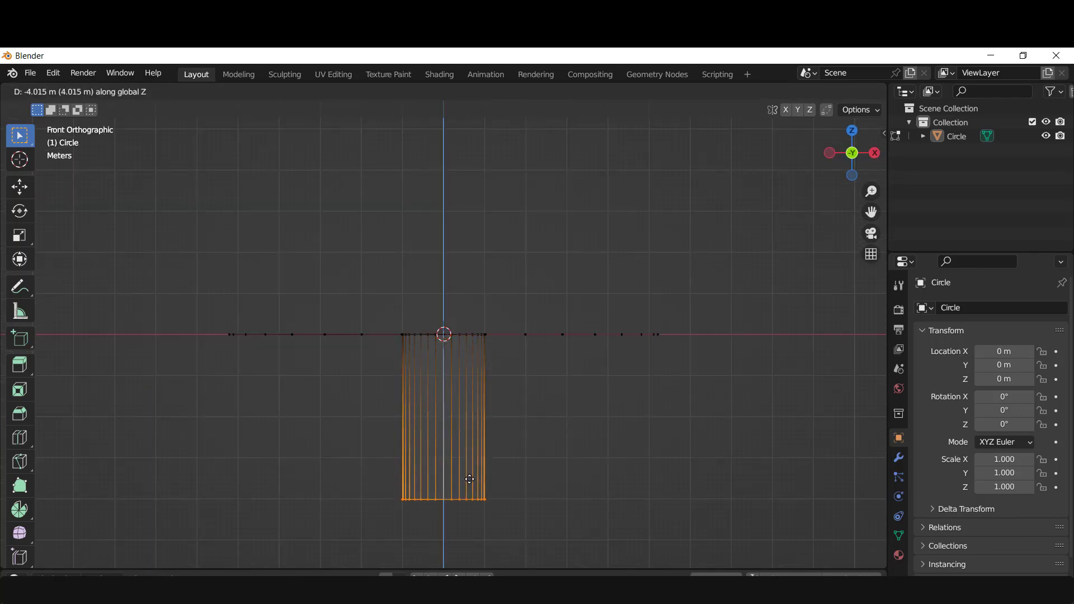
click(473, 539)
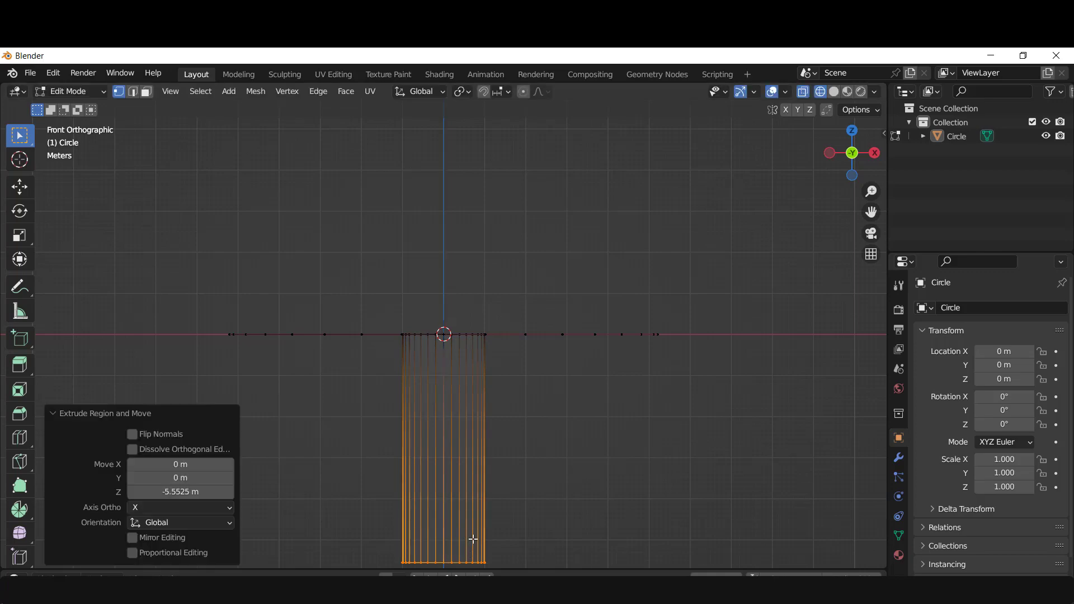
With solid viewport shading, fill the open lower end of the tube with a face and return to Object Mode.
mouse_move(831, 136)
mouse_down()
mouse_move(822, 171)
mouse_move(818, 162)
mouse_up()
key(z)
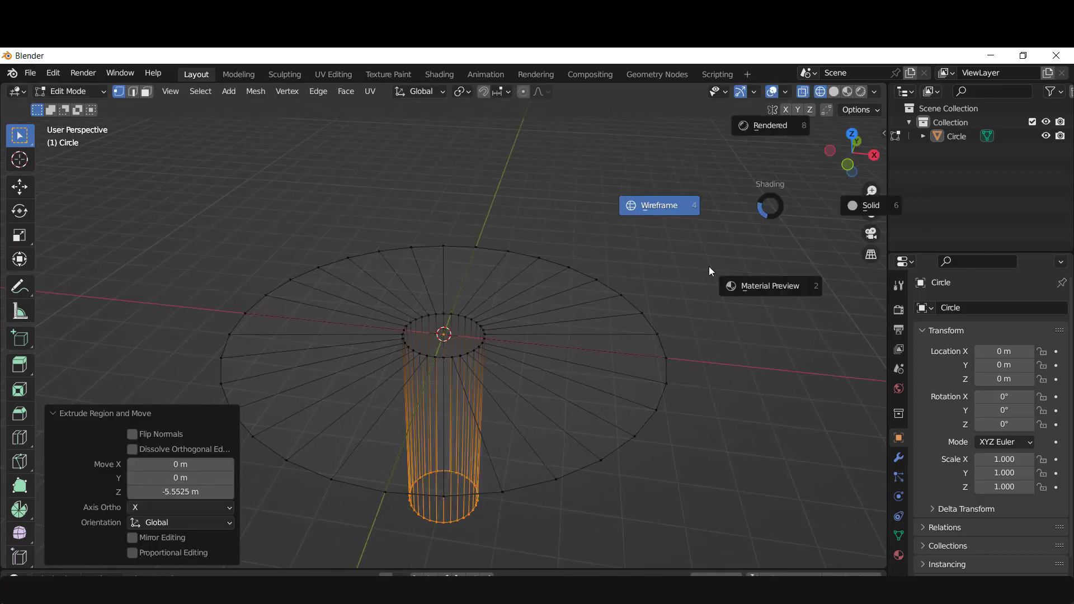
click(880, 208)
drag(847, 162, 793, 254)
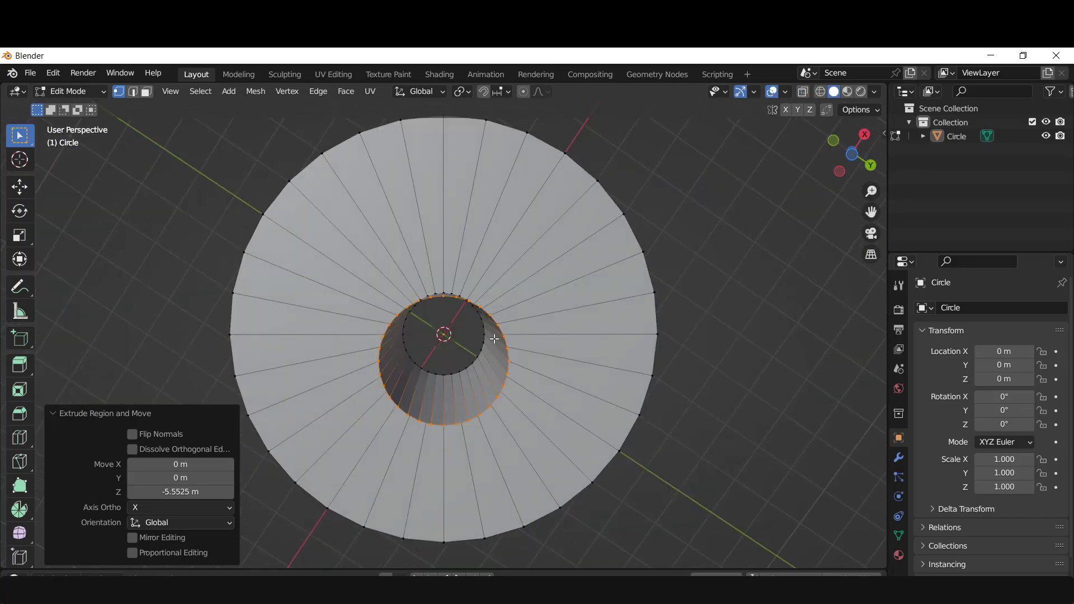
drag(833, 177, 838, 172)
drag(851, 152, 563, 395)
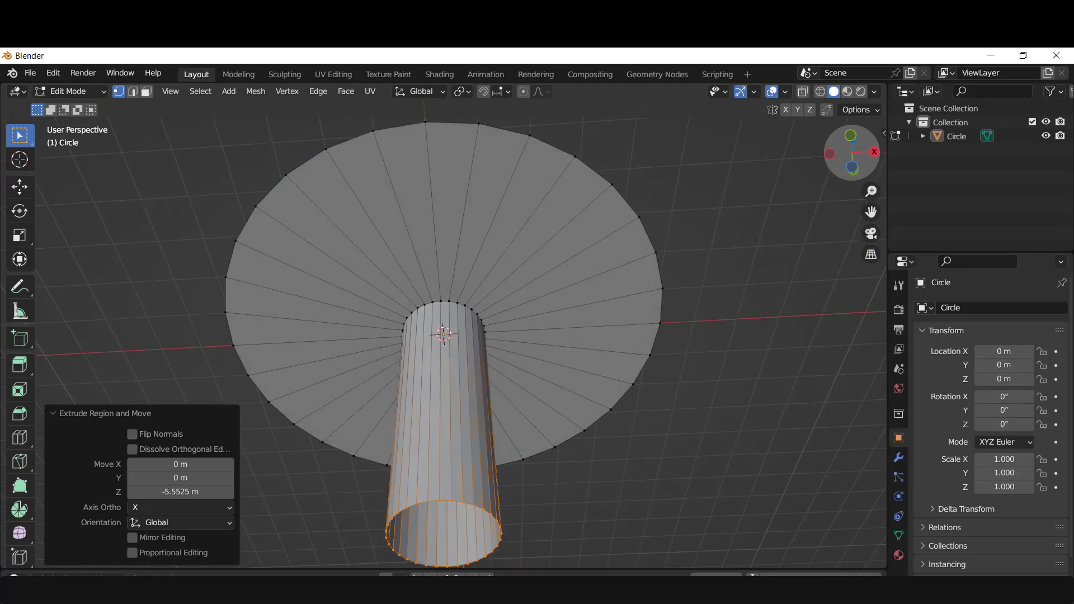
key(f)
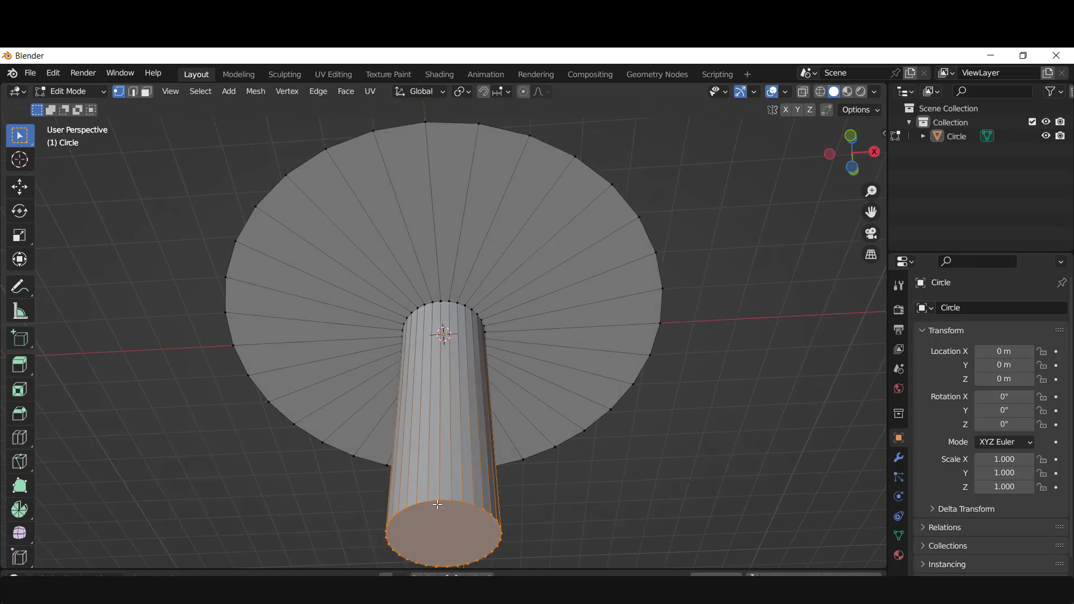
drag(851, 152, 630, 245)
scroll(615, 246, down, 3)
key(Tab)
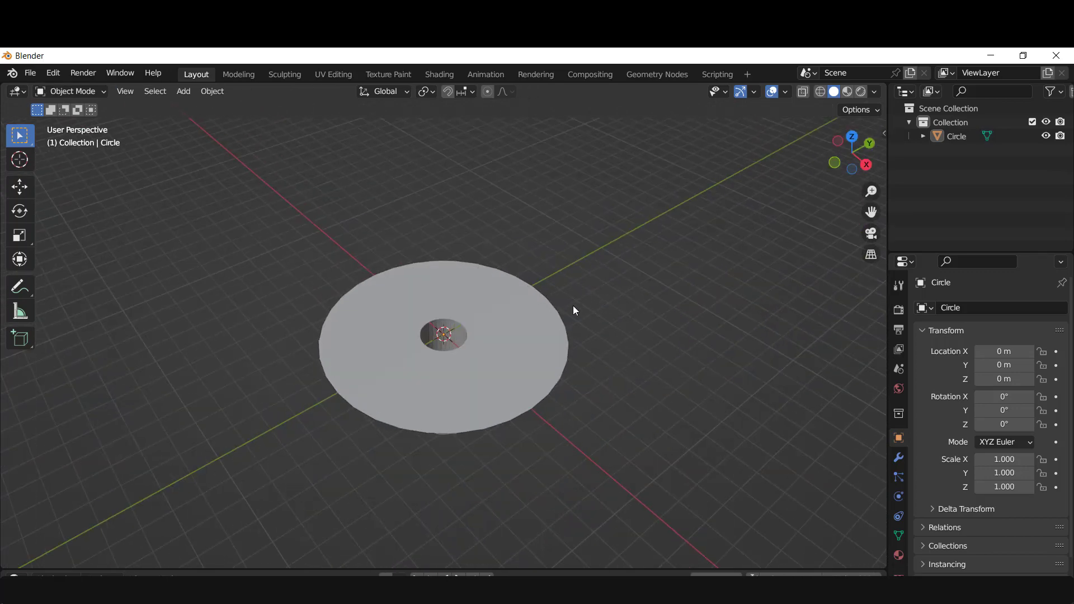
click(464, 345)
scroll(450, 340, up, 3)
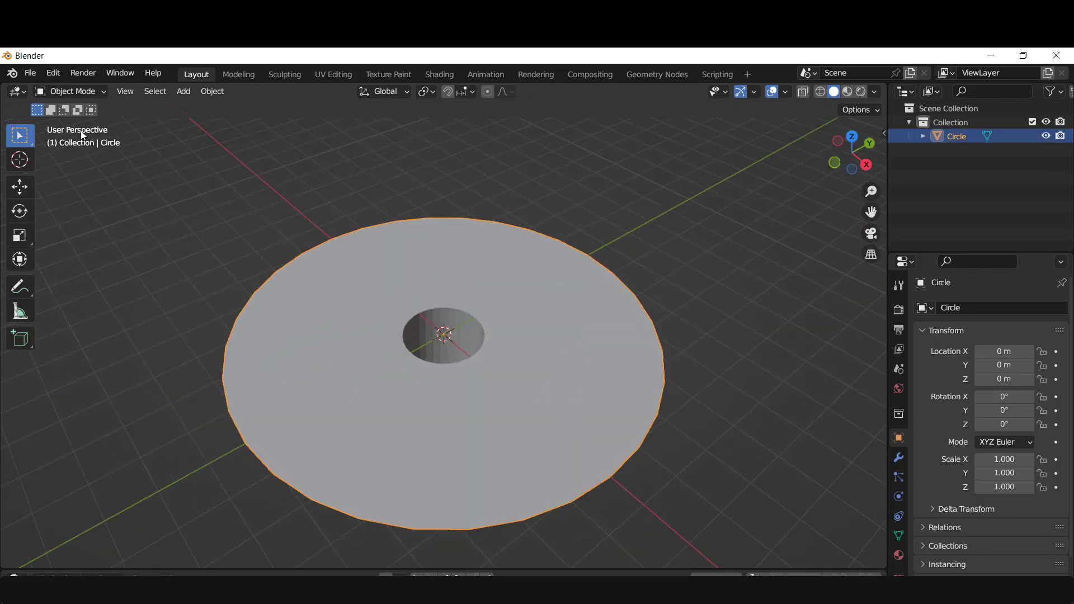
click(36, 72)
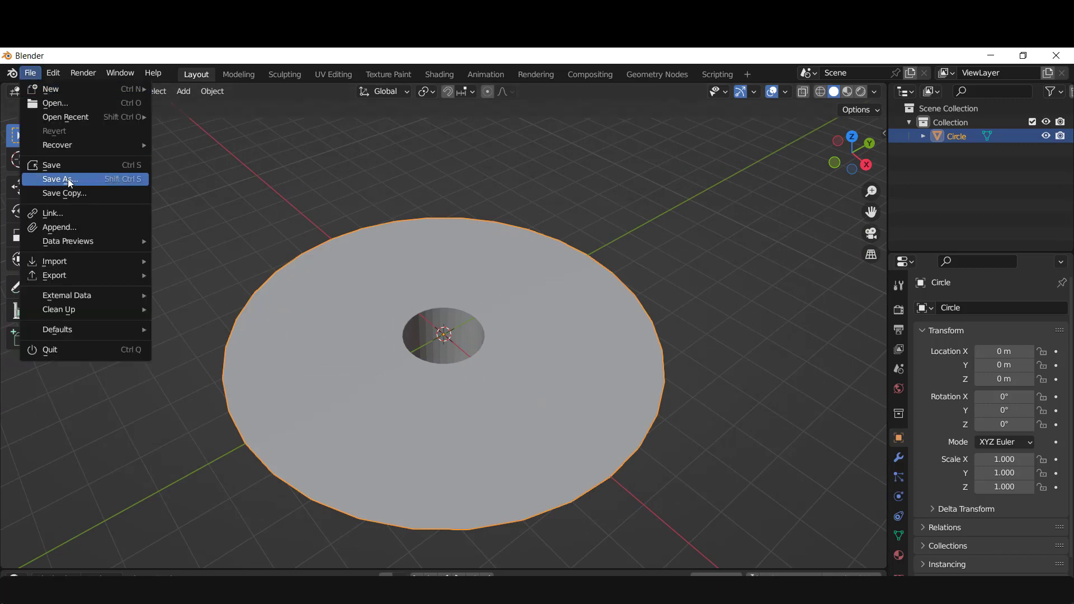
click(661, 253)
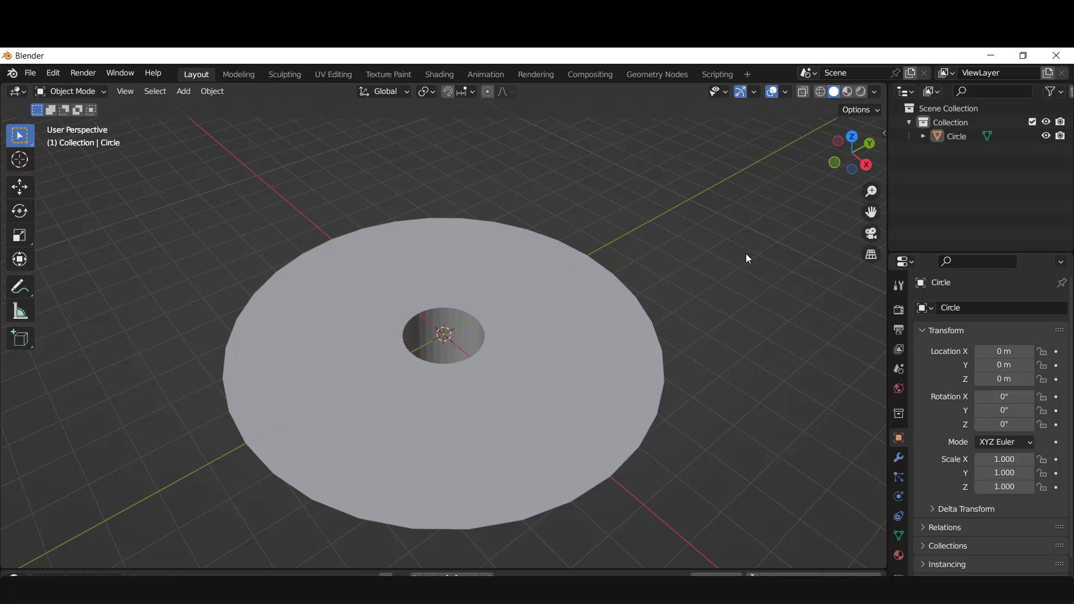
middle_drag(746, 254, 722, 248)
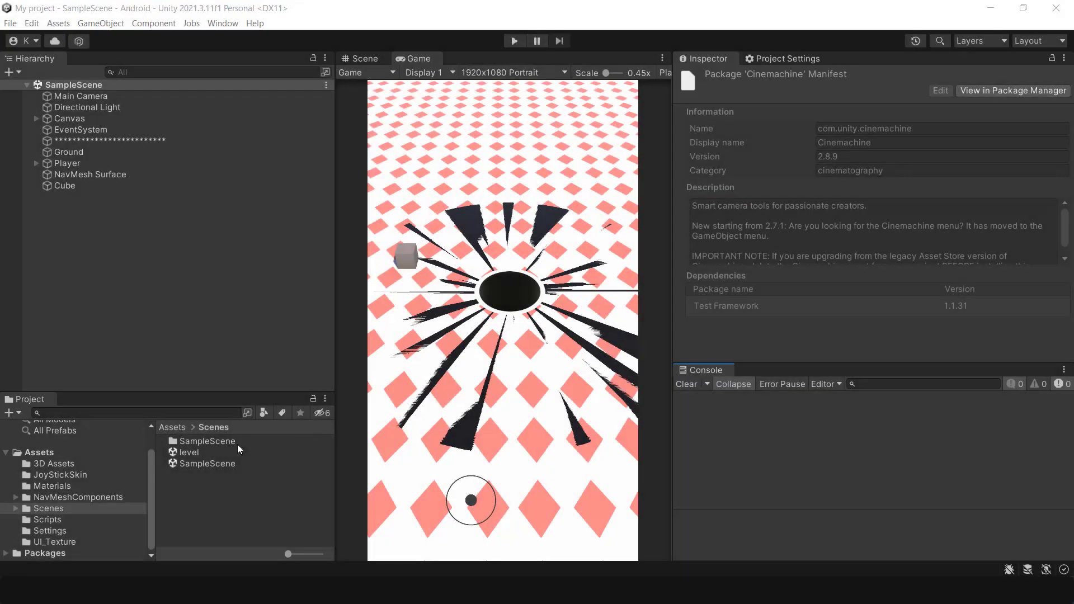
Switch to Unity, open the level scene and play-test moving the hole through the ring of bullets.
double_click(186, 454)
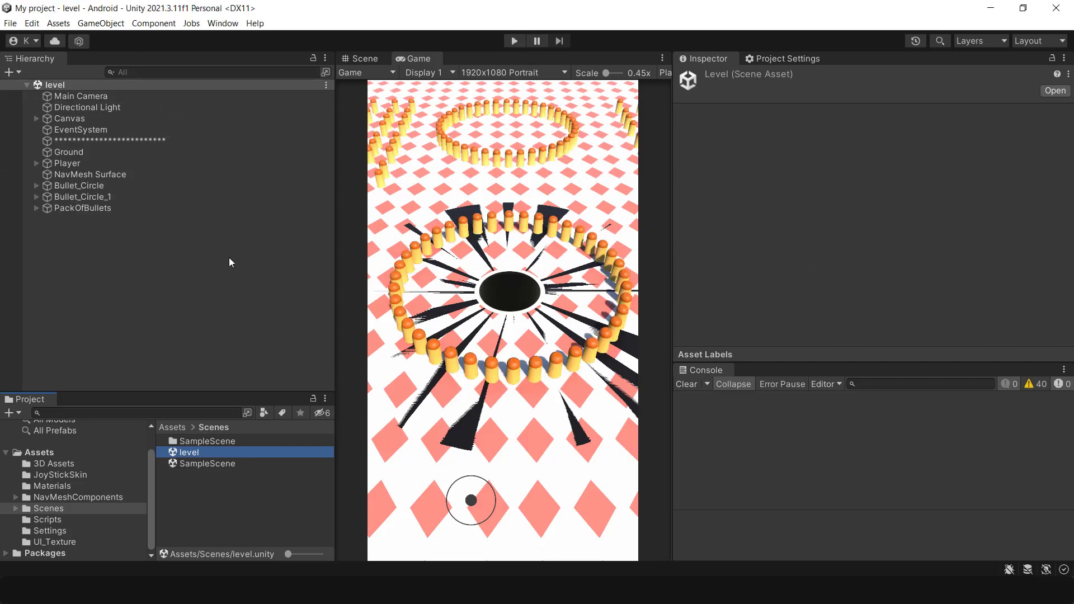
click(513, 41)
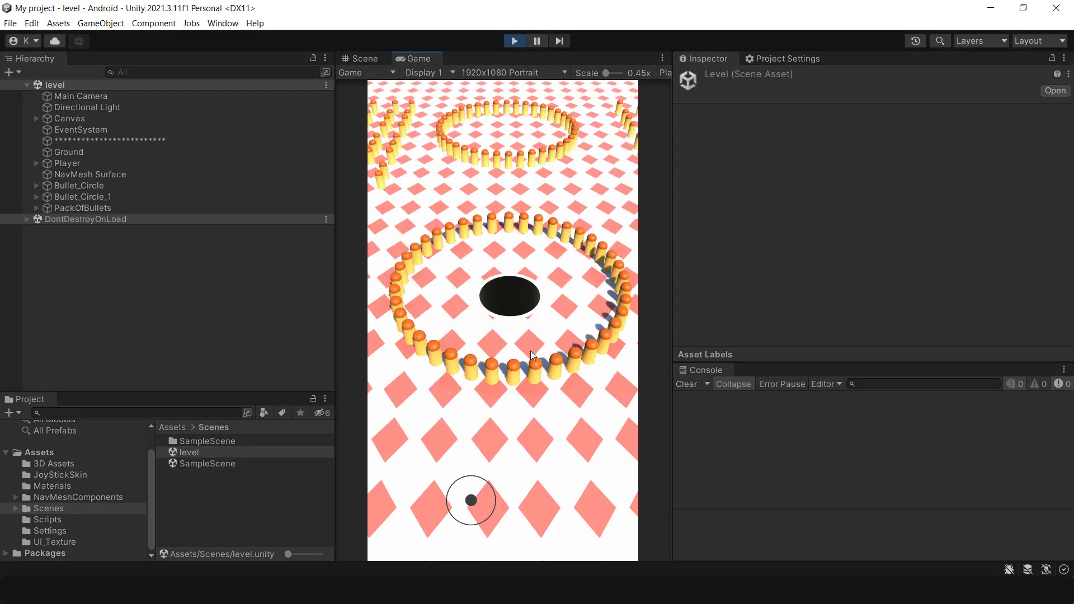
mouse_move(523, 373)
mouse_down()
mouse_move(569, 413)
mouse_move(590, 408)
mouse_move(587, 348)
mouse_move(554, 408)
mouse_move(506, 424)
mouse_move(446, 424)
mouse_move(499, 396)
mouse_up()
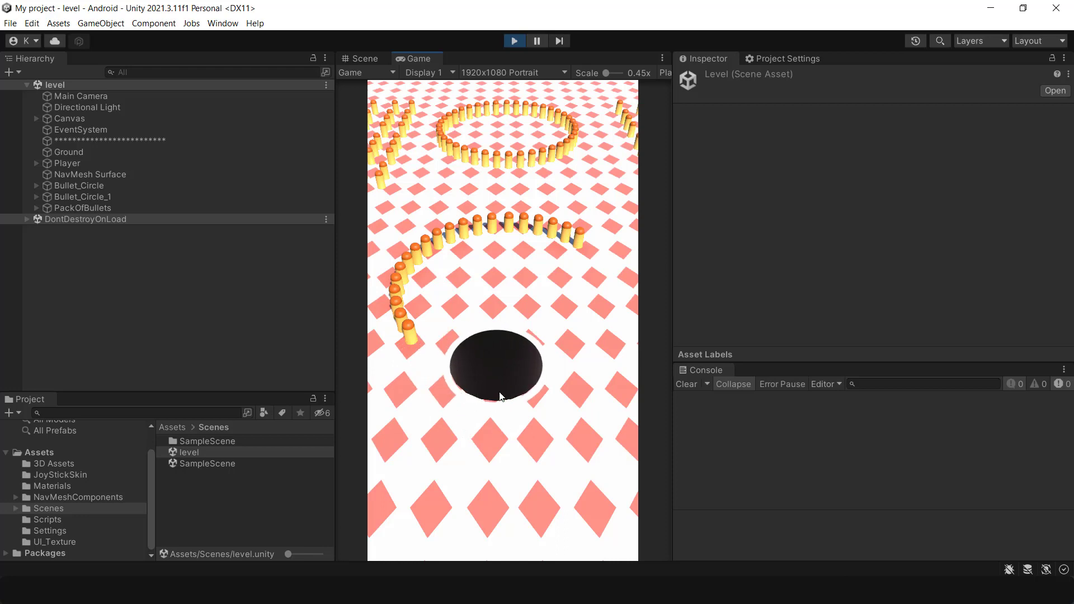
click(514, 41)
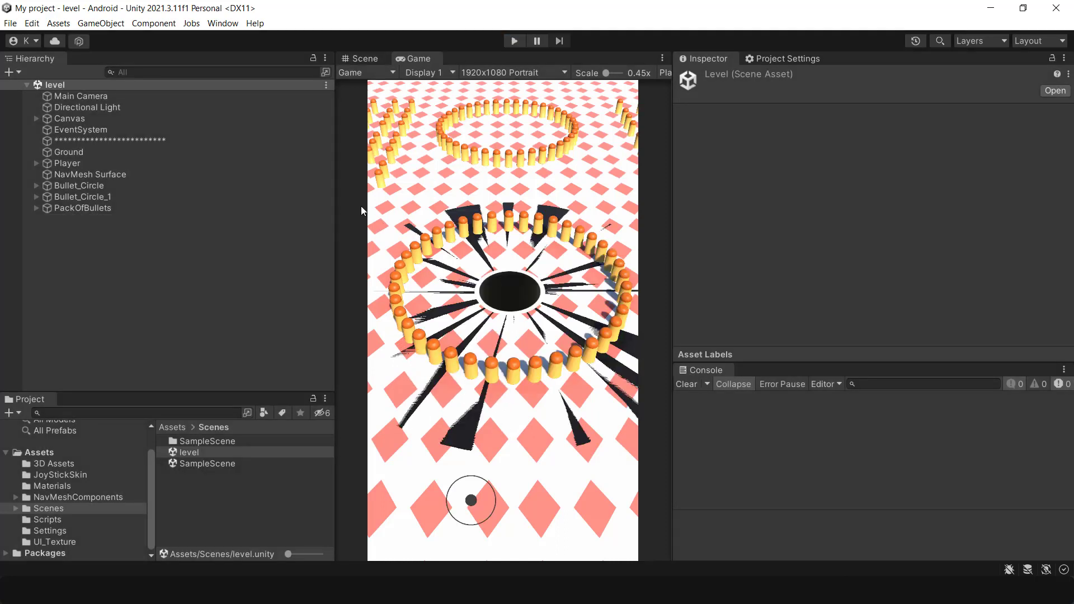
Find Cinemachine in the Unity Registry packages, install version 2.8.9 and close the Package Manager.
click(103, 98)
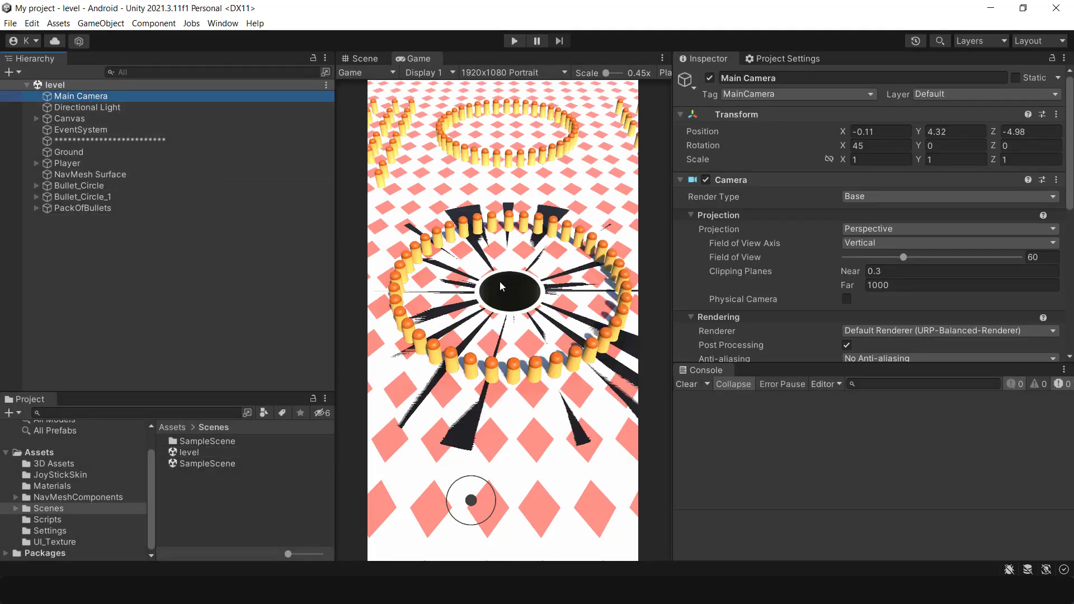
click(223, 23)
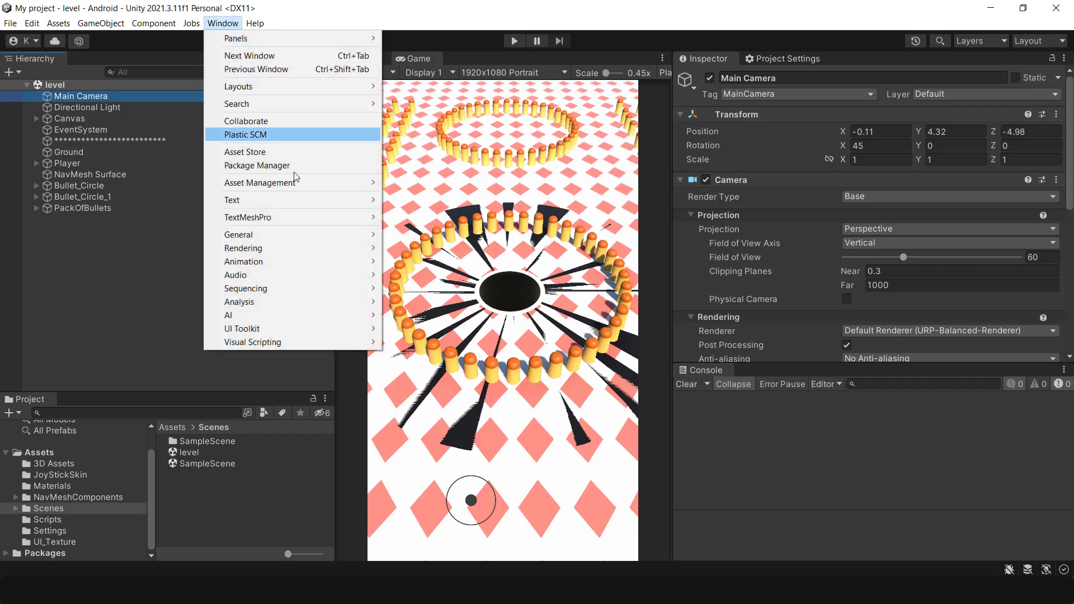
click(284, 166)
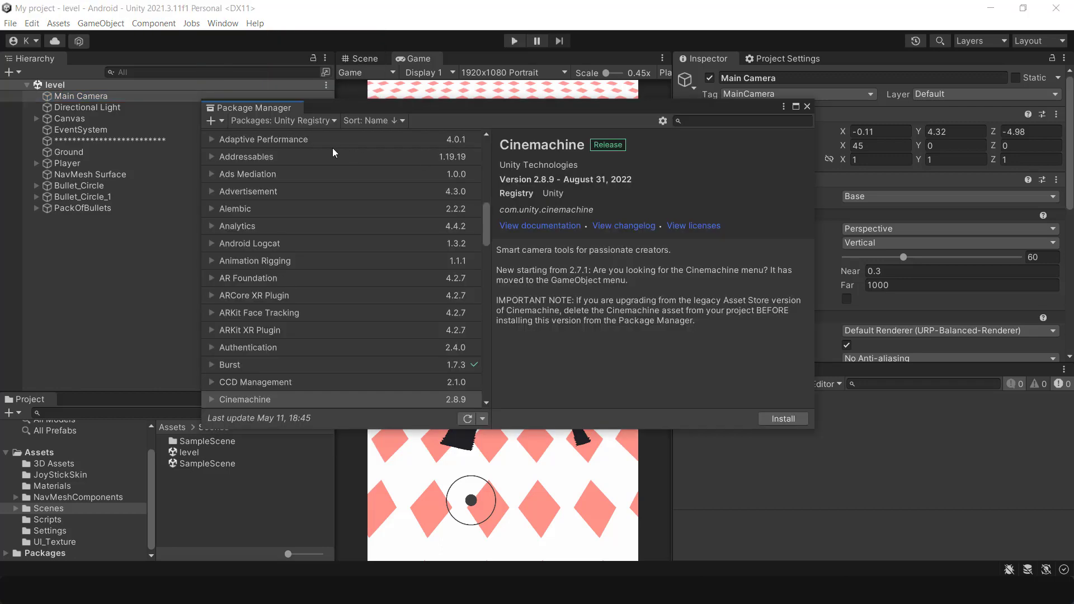
click(297, 121)
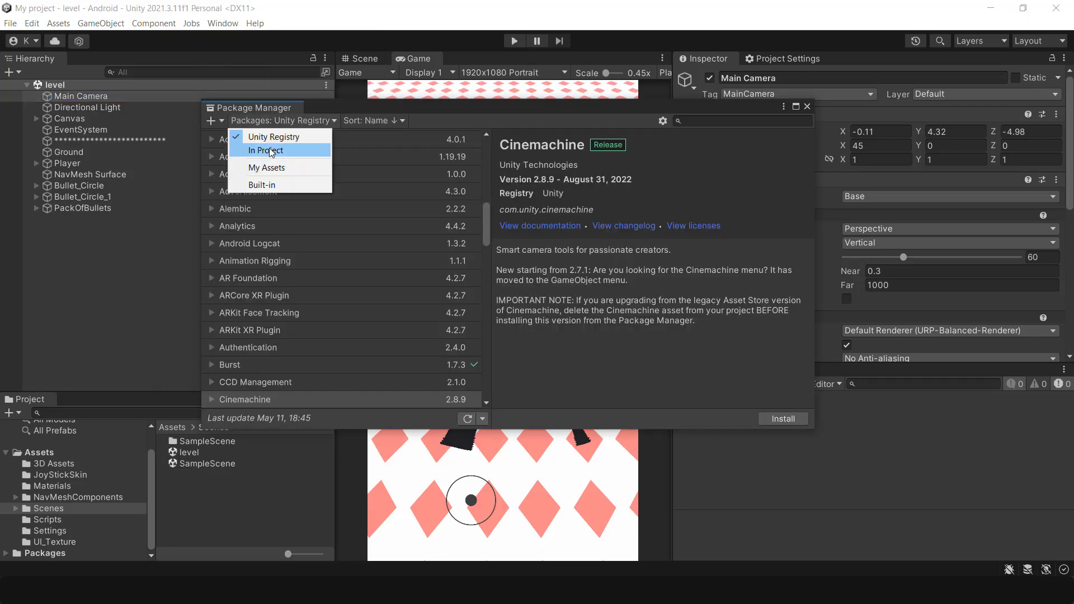
click(715, 120)
text(cine)
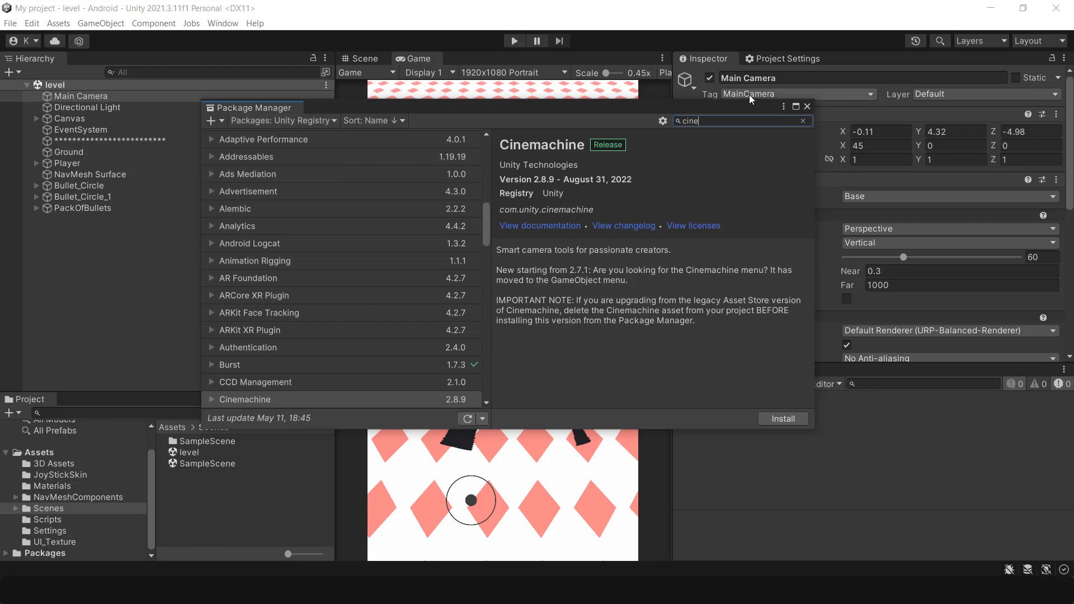
click(256, 199)
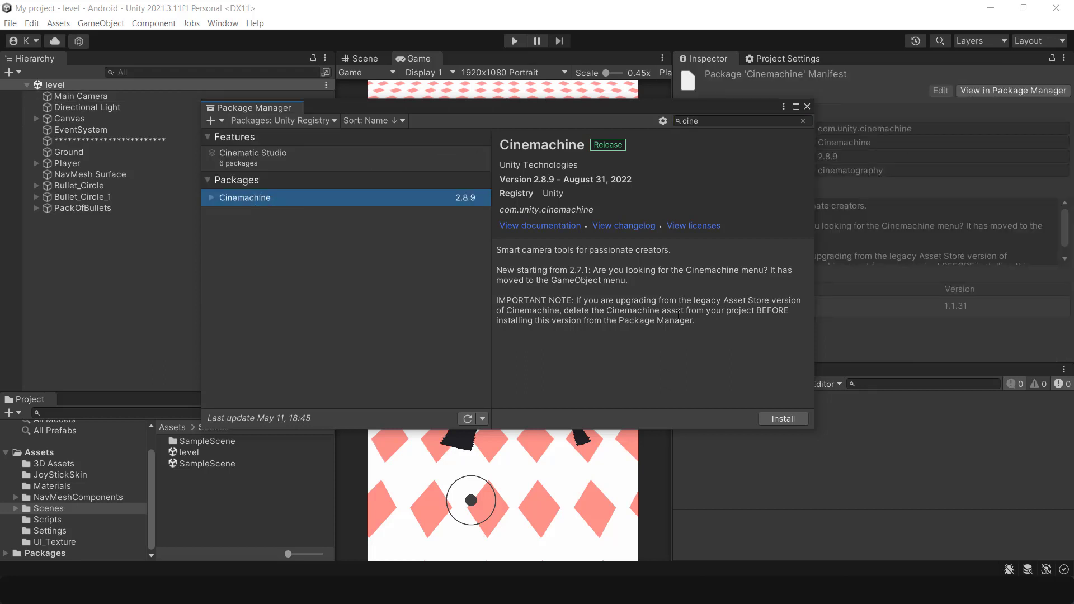
click(783, 417)
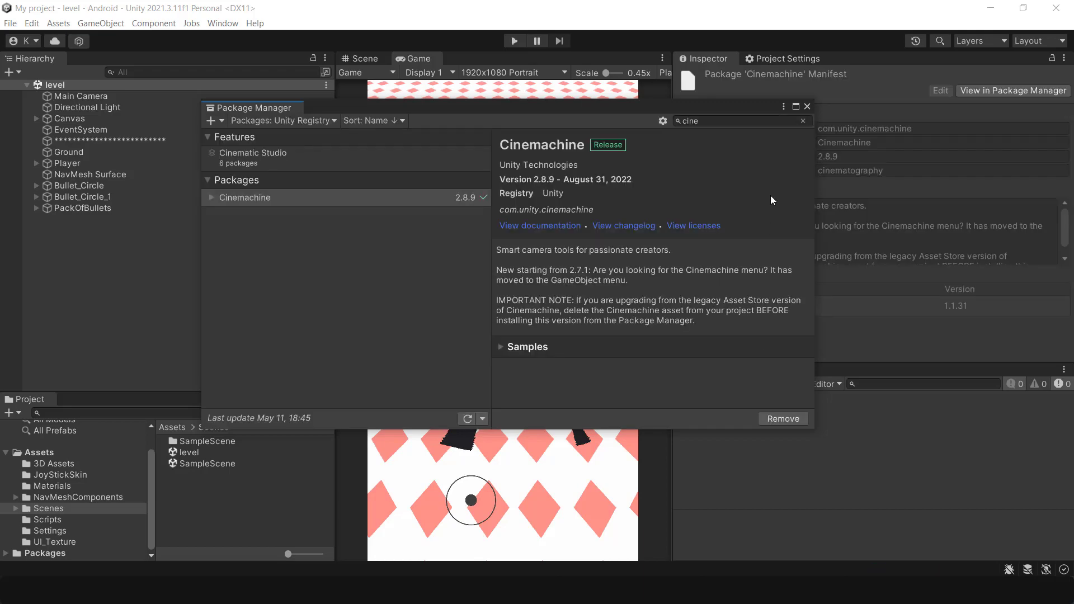
click(807, 106)
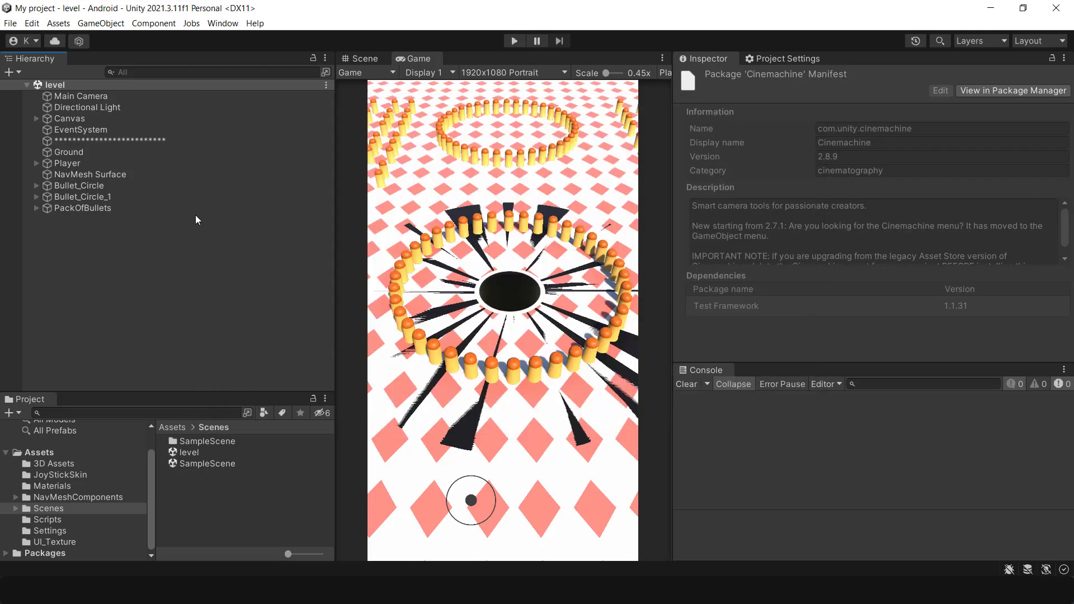
Add a Cinemachine Virtual Camera to the level scene and name it followCam.
right_click(77, 239)
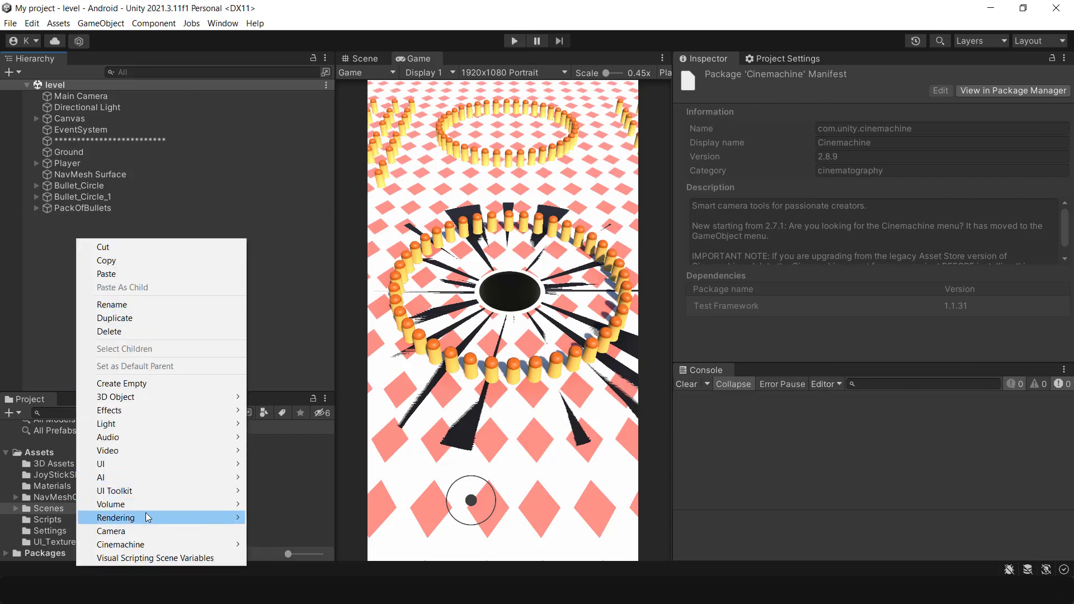
mouse_move(147, 511)
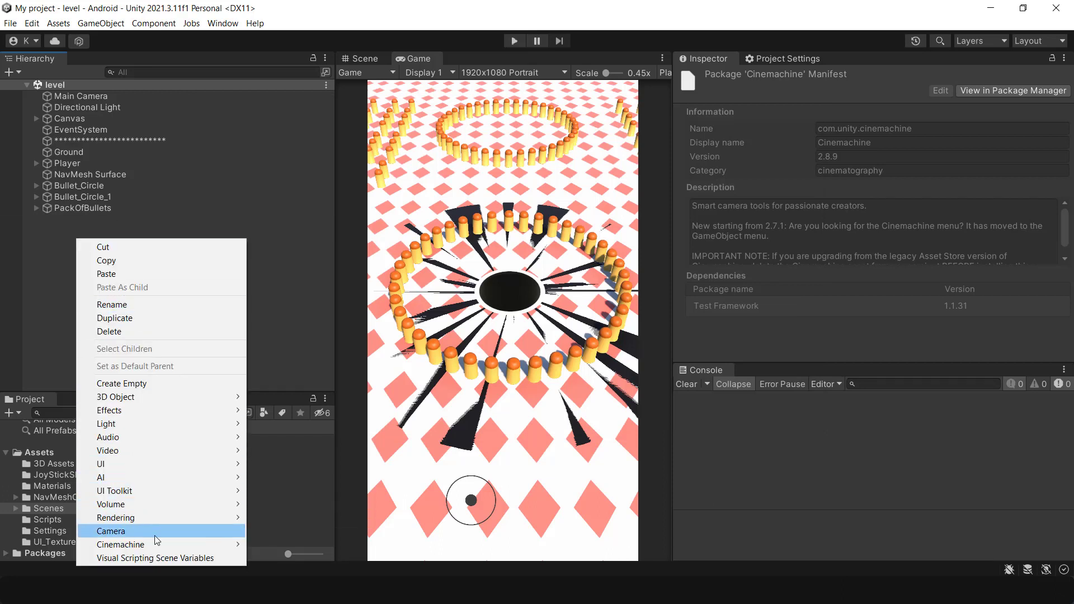
mouse_move(193, 544)
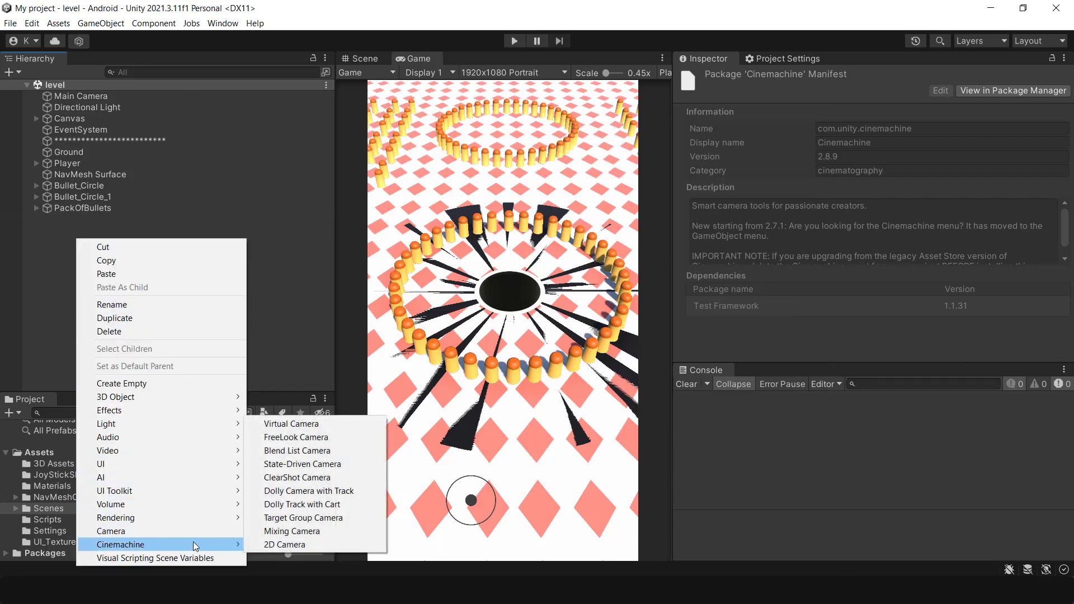
click(285, 424)
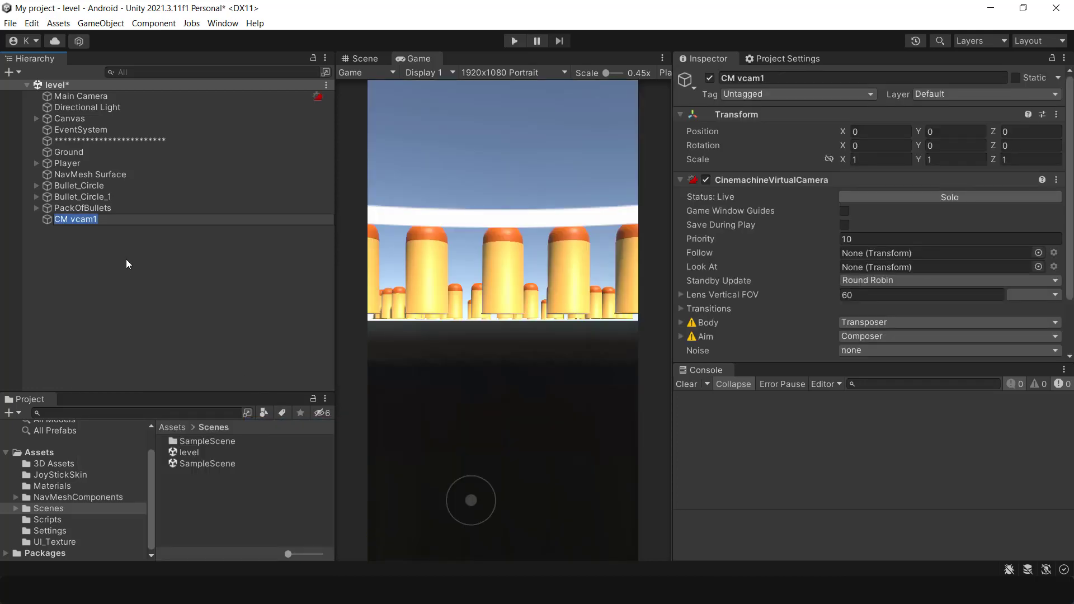
text(followCam)
key(Return)
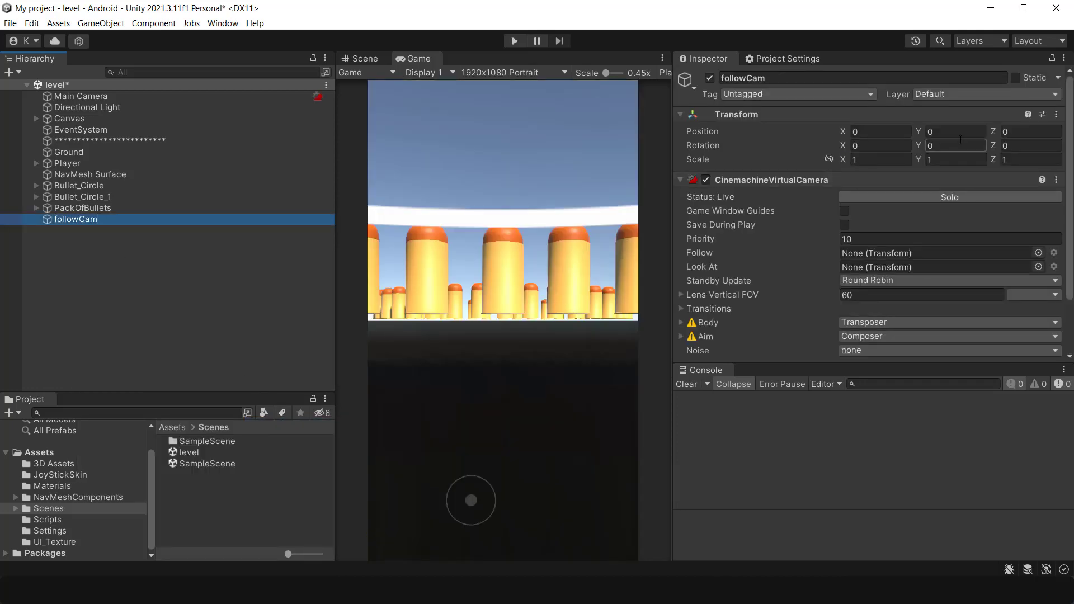
Set followCam's position to Y 5 and Z -5 and its X rotation to 45.
drag(919, 132, 996, 137)
drag(843, 146, 751, 220)
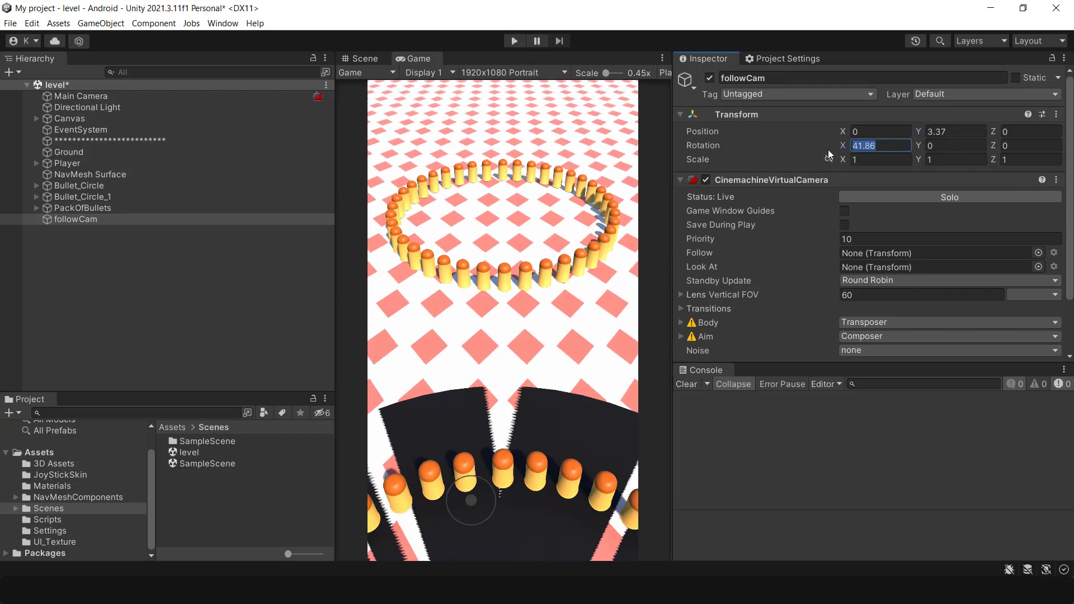
text(45)
mouse_move(994, 132)
mouse_down()
mouse_move(911, 133)
mouse_move(975, 135)
mouse_up()
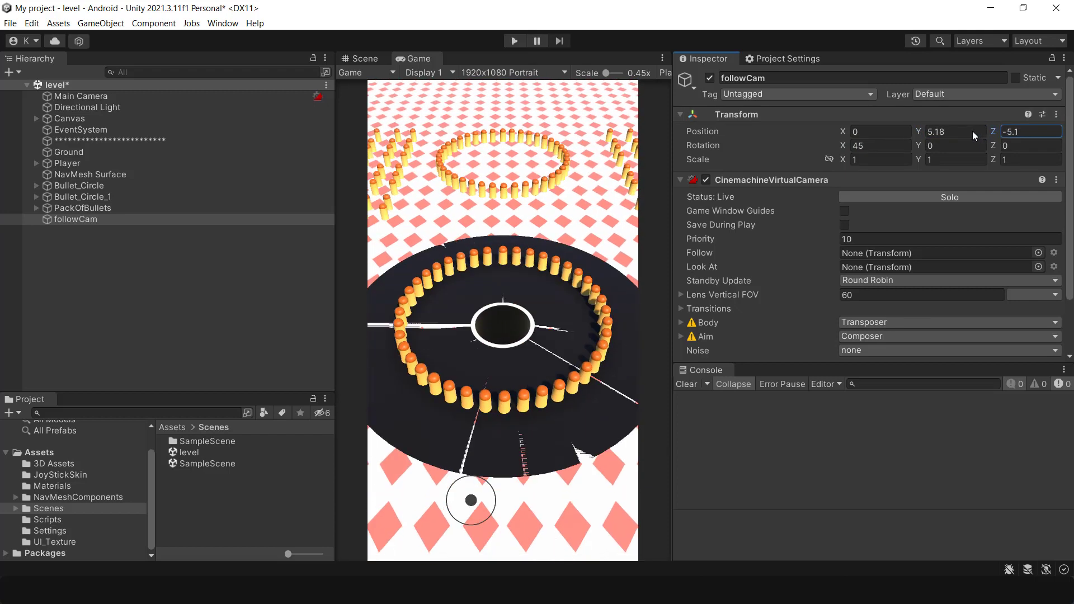
text(5)
key(Tab)
text(-5)
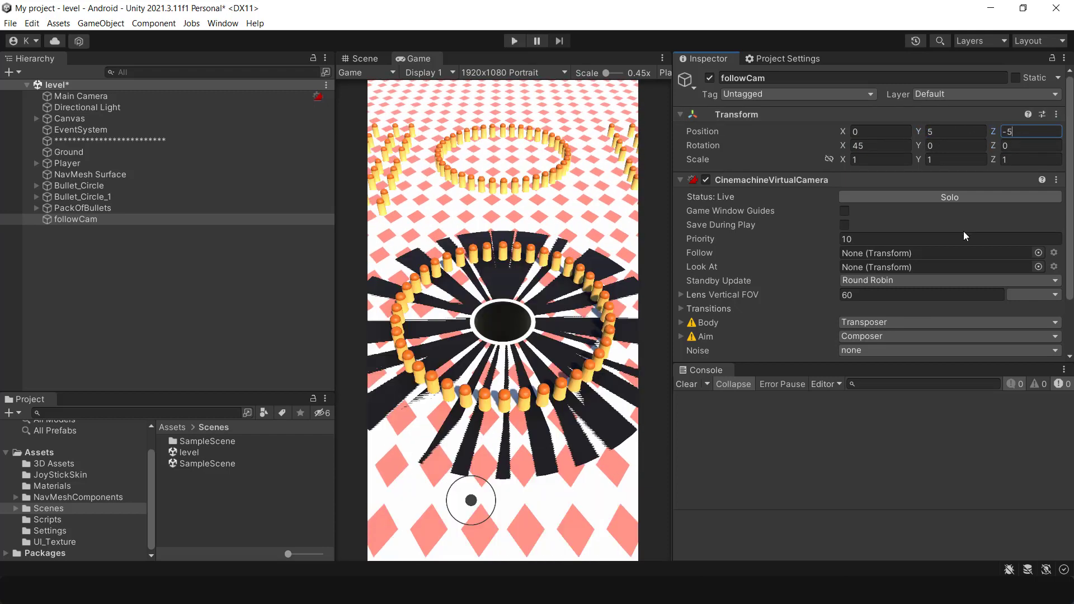
Set the binding mode of followCam's Transposer body to Simple Follow With World Up.
scroll(900, 289, down, 2)
scroll(901, 289, down, 2)
click(681, 242)
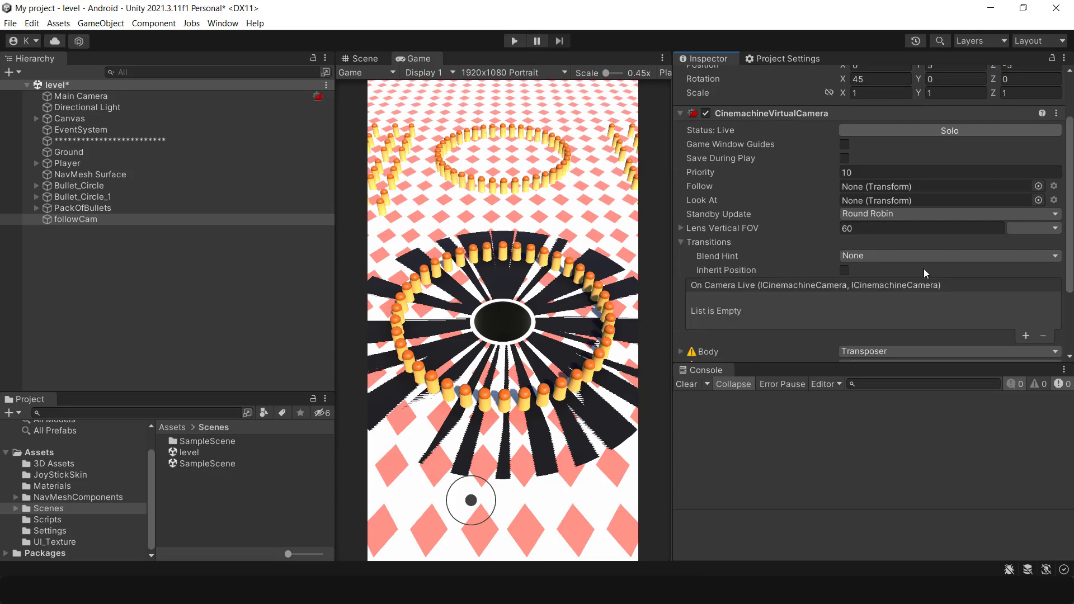
scroll(685, 283, down, 4)
click(681, 280)
scroll(914, 248, down, 4)
click(914, 247)
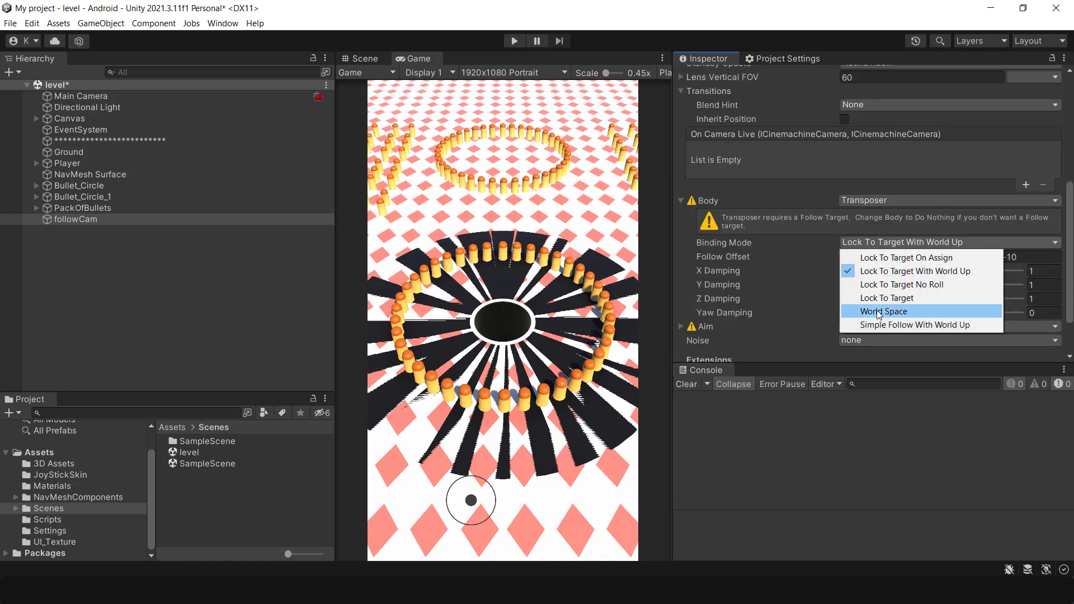
click(930, 328)
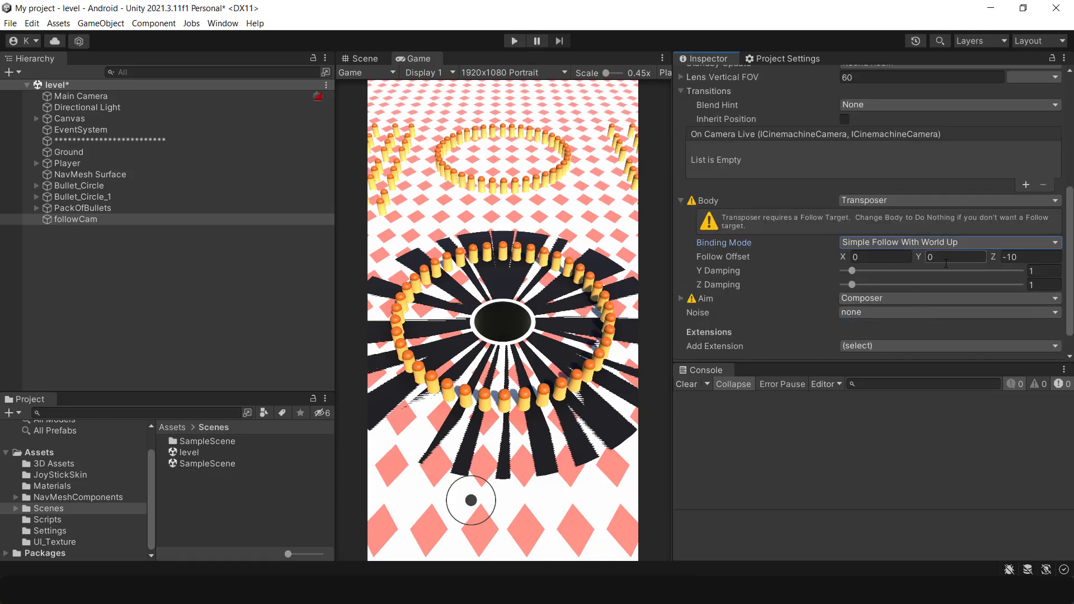
Assign Player as followCam's Follow target and set the follow offset to Y 5 and Z -5.
scroll(827, 283, up, 8)
drag(67, 163, 878, 254)
scroll(923, 246, down, 5)
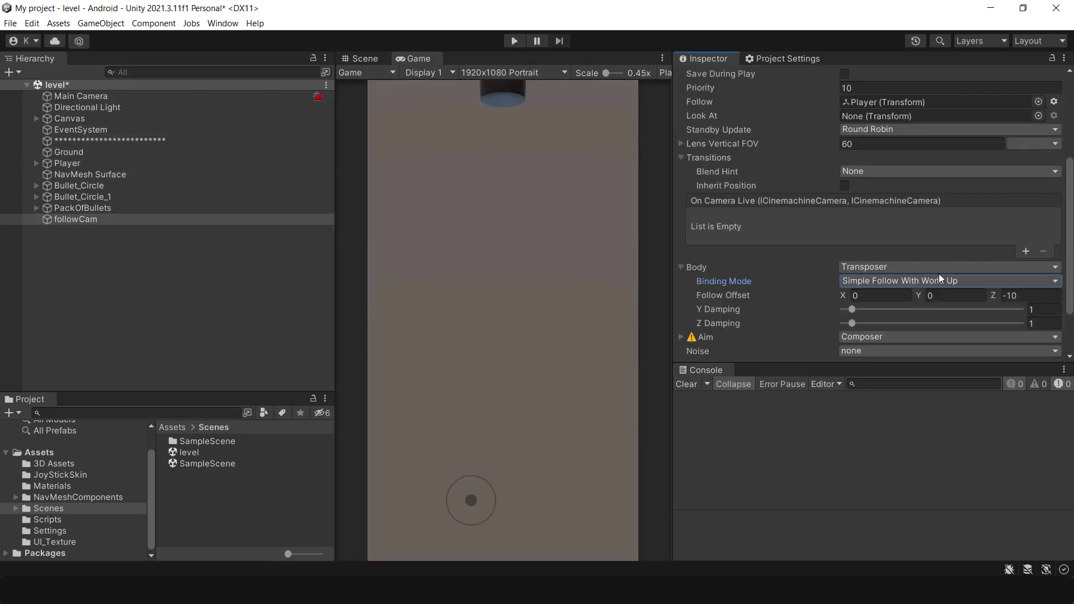
click(942, 296)
text(5)
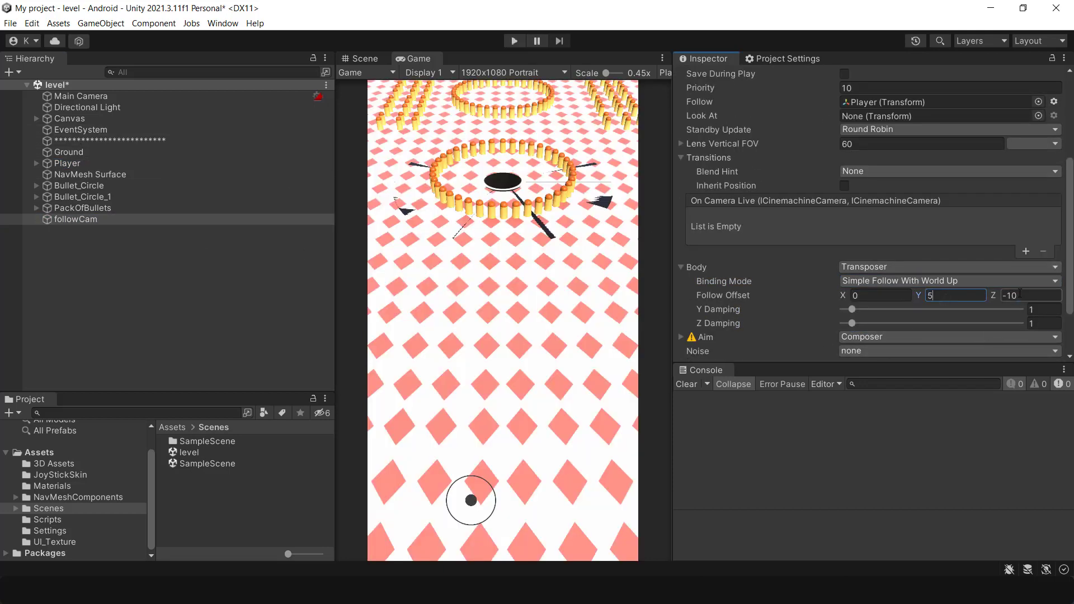
text(5)
Play-test the follow camera by moving the hole toward the ring of bullets, and stop the game.
key(ctrl+p)
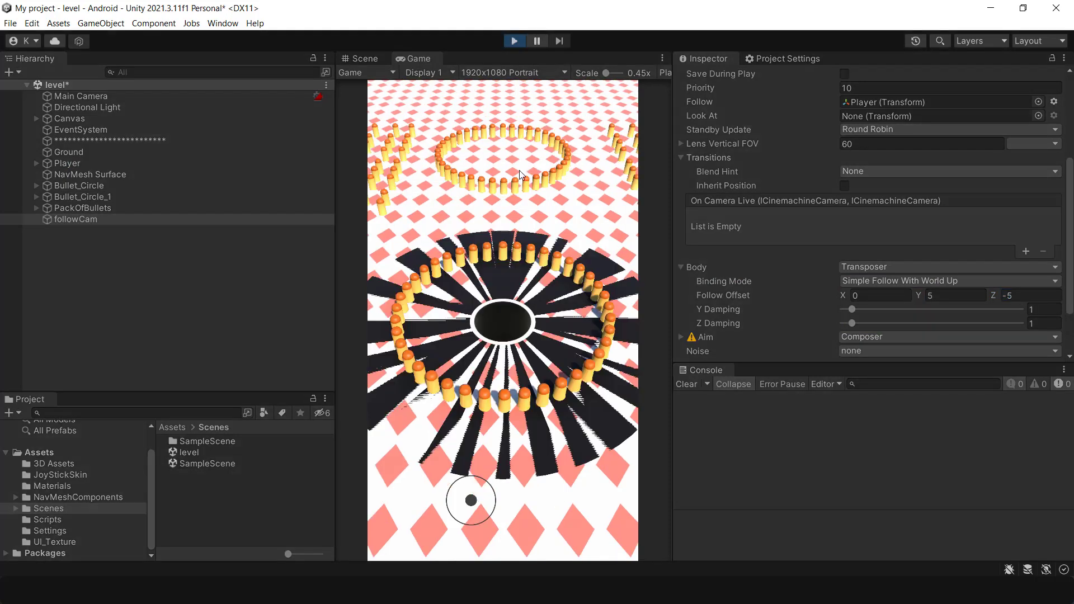
mouse_move(471, 499)
mouse_down()
mouse_move(520, 442)
mouse_move(515, 403)
mouse_move(470, 421)
mouse_move(604, 454)
mouse_move(588, 526)
mouse_move(396, 554)
mouse_move(146, 430)
mouse_up()
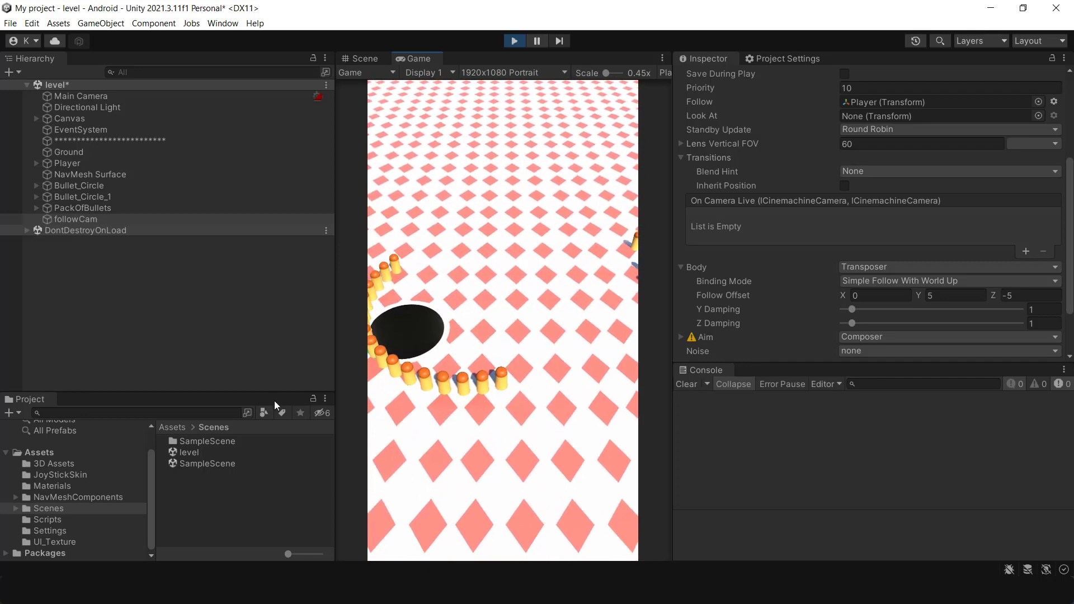
key(ctrl+p)
Set followCam's body binding mode to World Space and play-test moving the hole through the bullets.
click(887, 281)
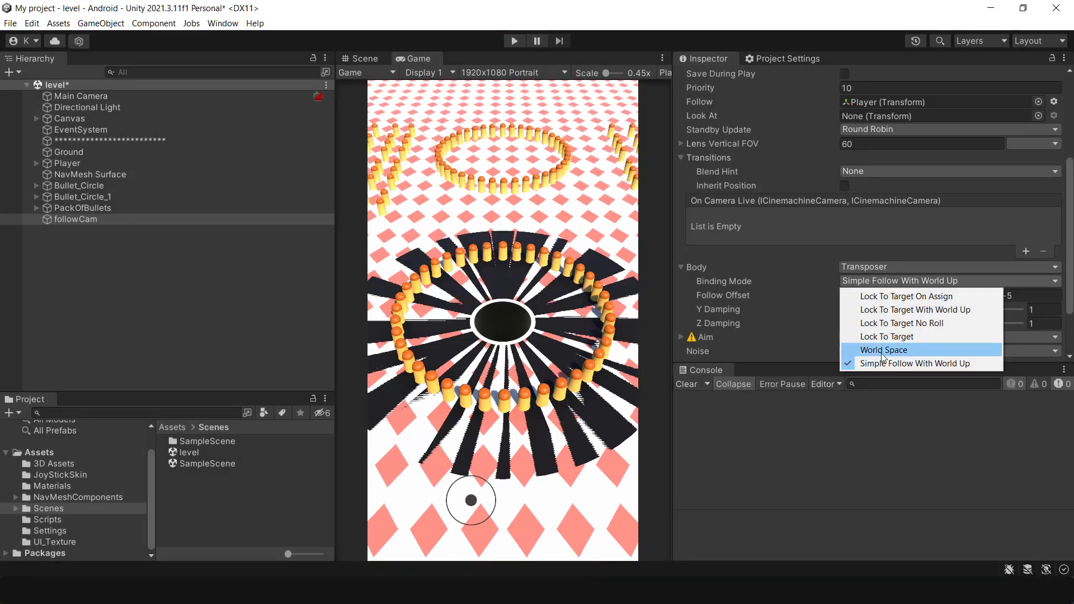
click(892, 351)
click(514, 40)
mouse_move(517, 389)
mouse_down()
mouse_move(581, 562)
mouse_move(529, 515)
mouse_move(629, 445)
mouse_move(560, 492)
mouse_move(305, 497)
mouse_move(432, 394)
mouse_move(643, 373)
mouse_move(487, 386)
mouse_move(651, 390)
mouse_move(602, 376)
mouse_move(499, 428)
mouse_up()
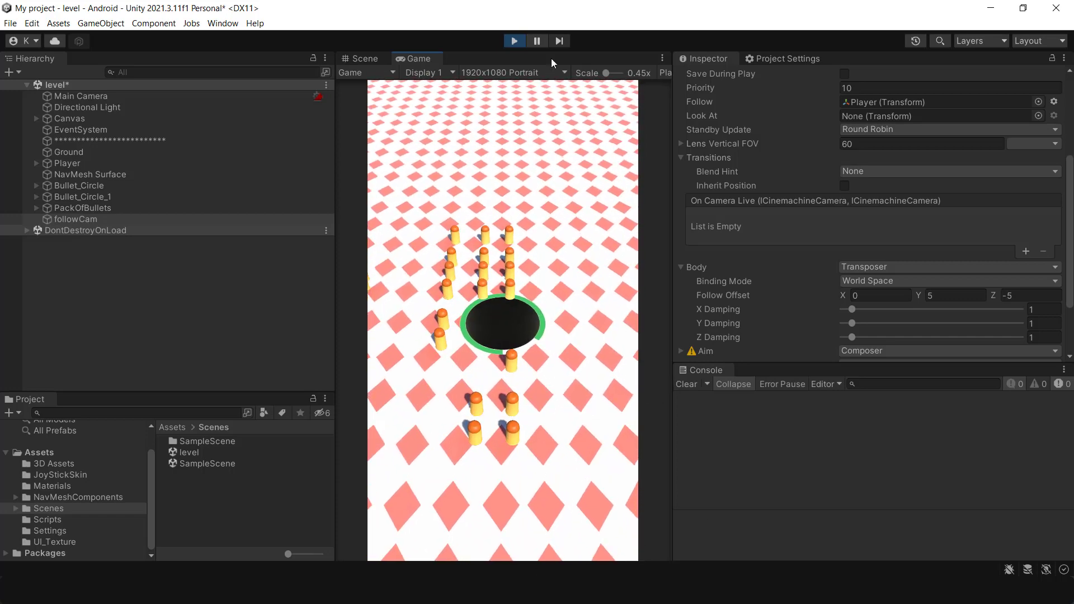
click(514, 40)
Switch to Blender's Bullet.blend, add a Nurbs Circle around the bullet and scale it up by about 24.4.
click(162, 269)
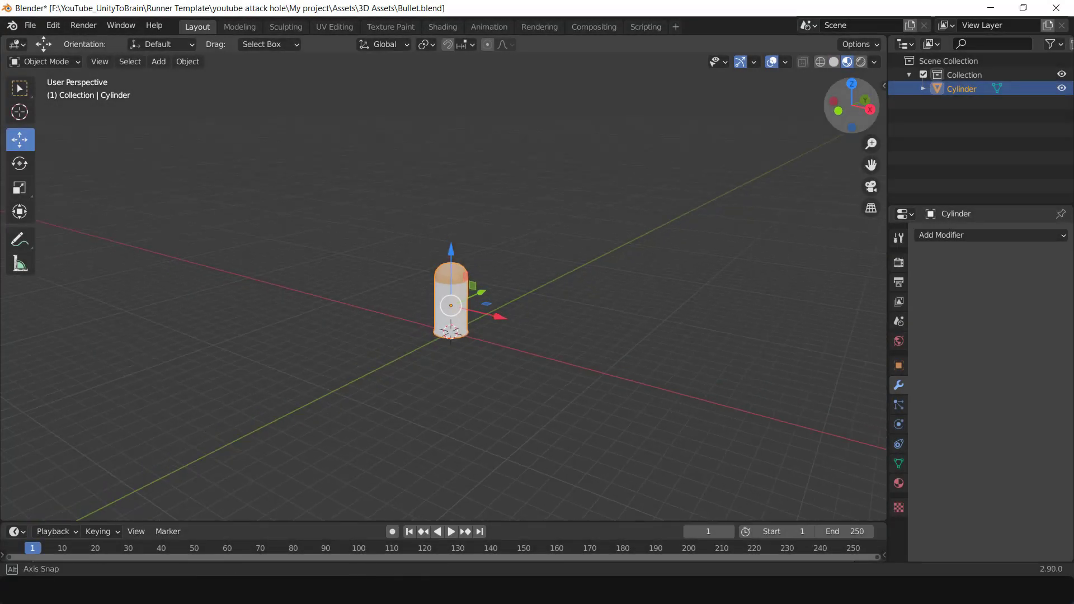
drag(850, 105, 610, 216)
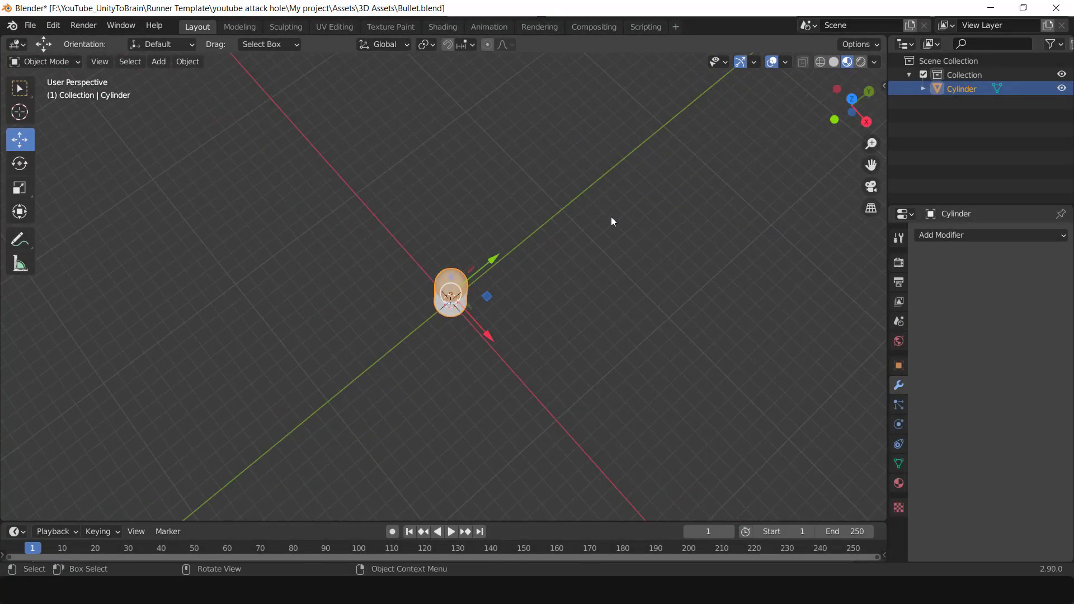
scroll(610, 217, down, 2)
drag(851, 105, 855, 106)
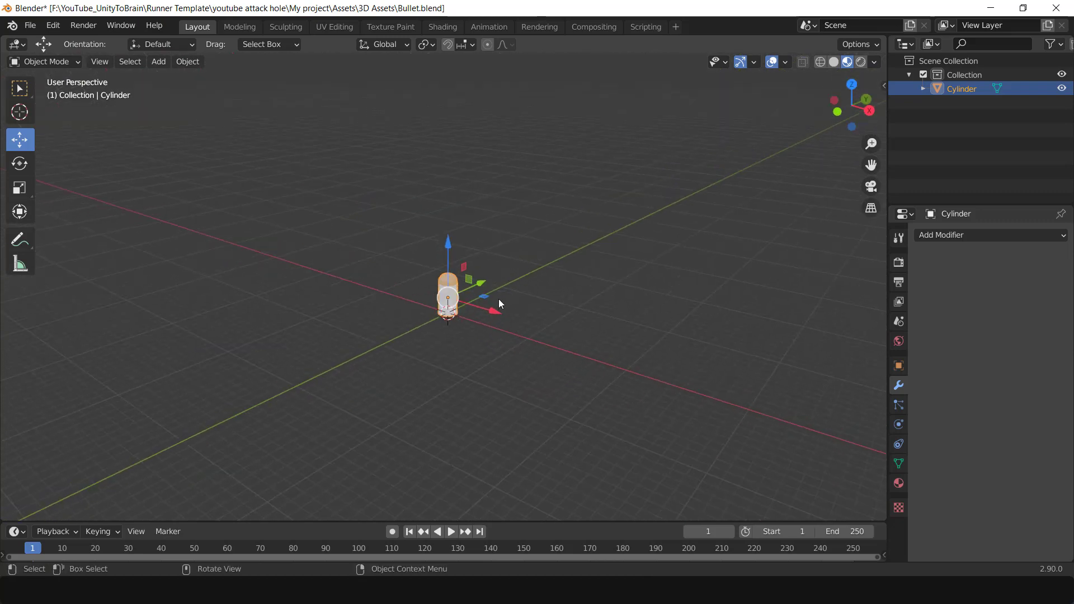
key(shift+a)
mouse_move(505, 270)
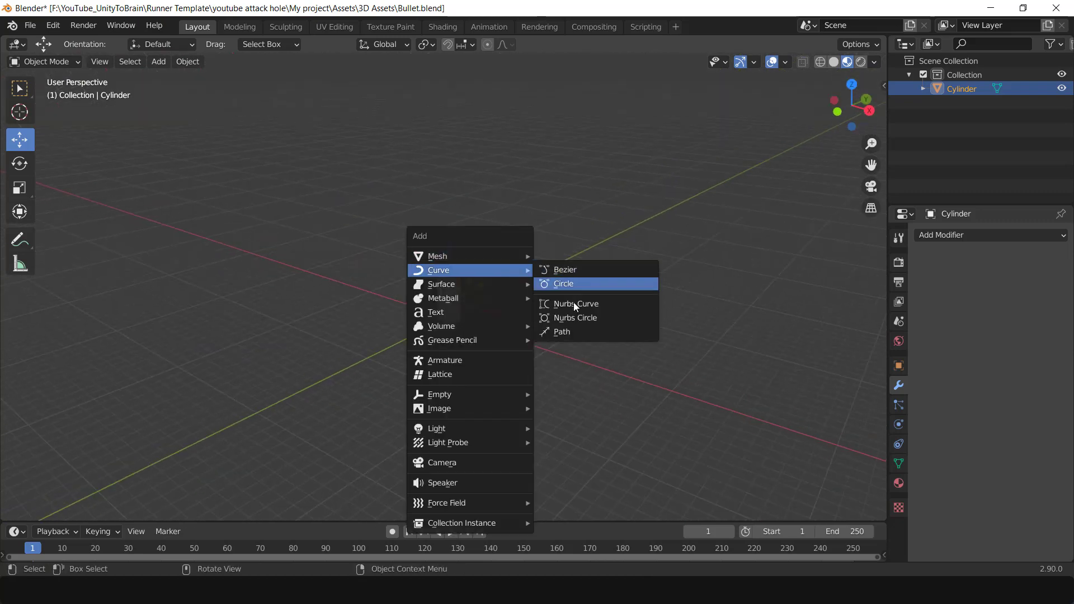
click(567, 311)
key(s)
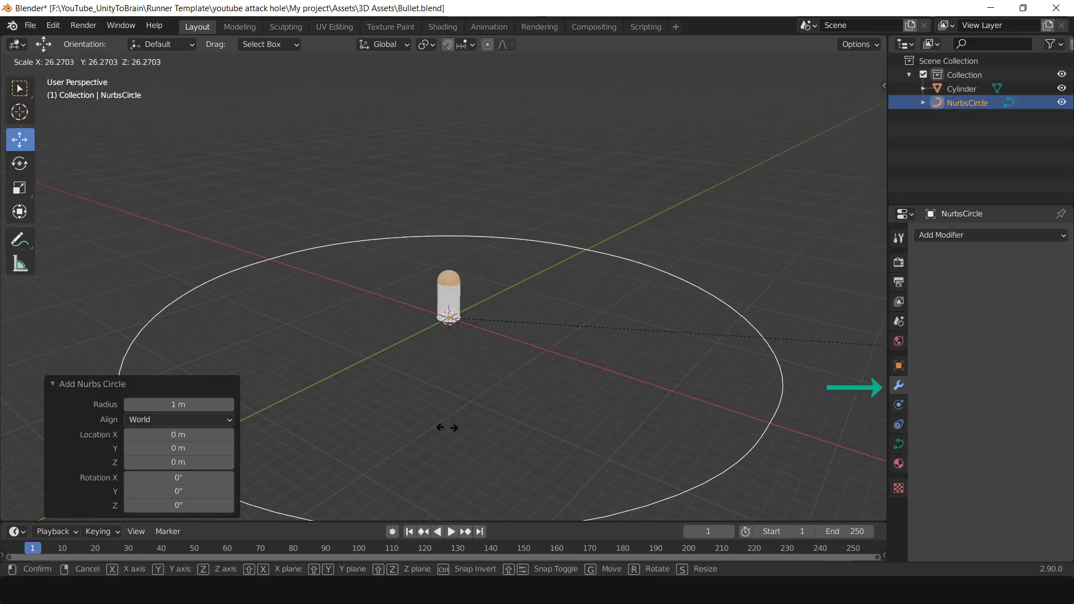
click(322, 358)
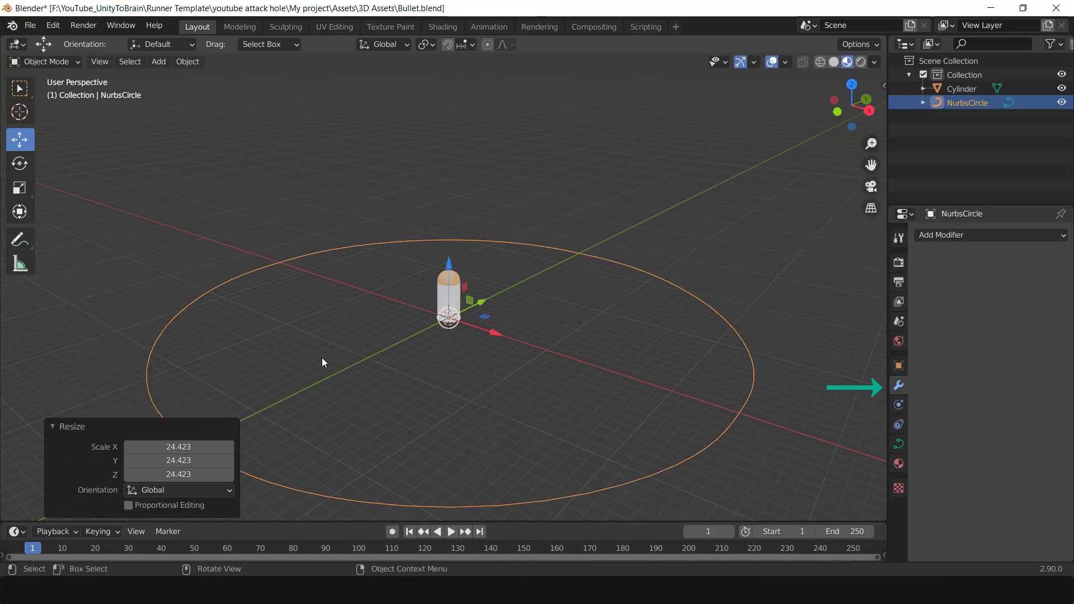
Add an Array and a Curve modifier to the bullet cylinder, with NurbsCircle as the curve object.
click(461, 284)
click(443, 294)
click(923, 236)
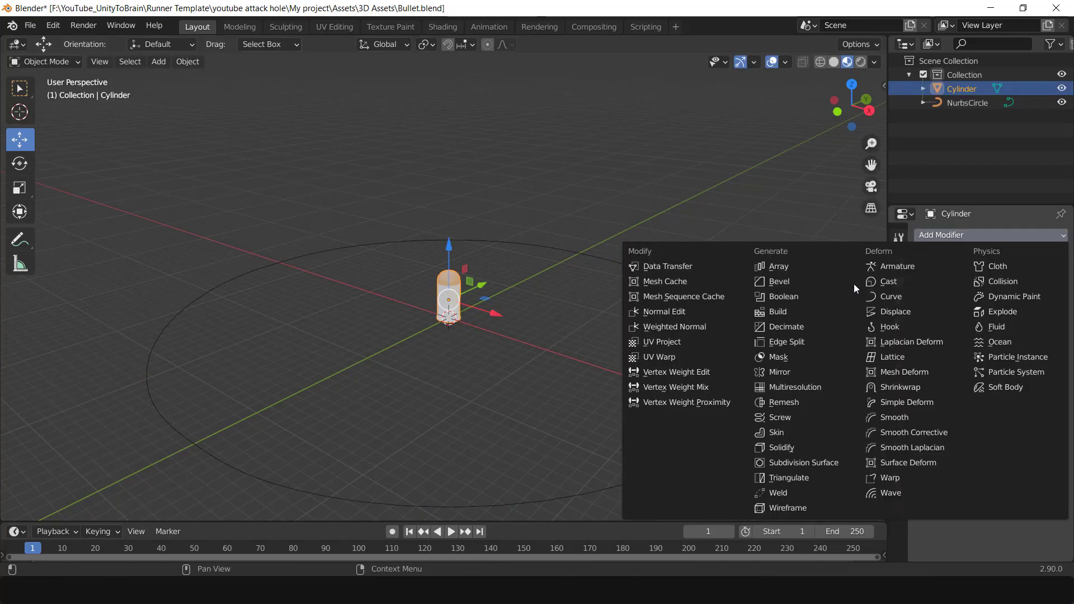
click(780, 268)
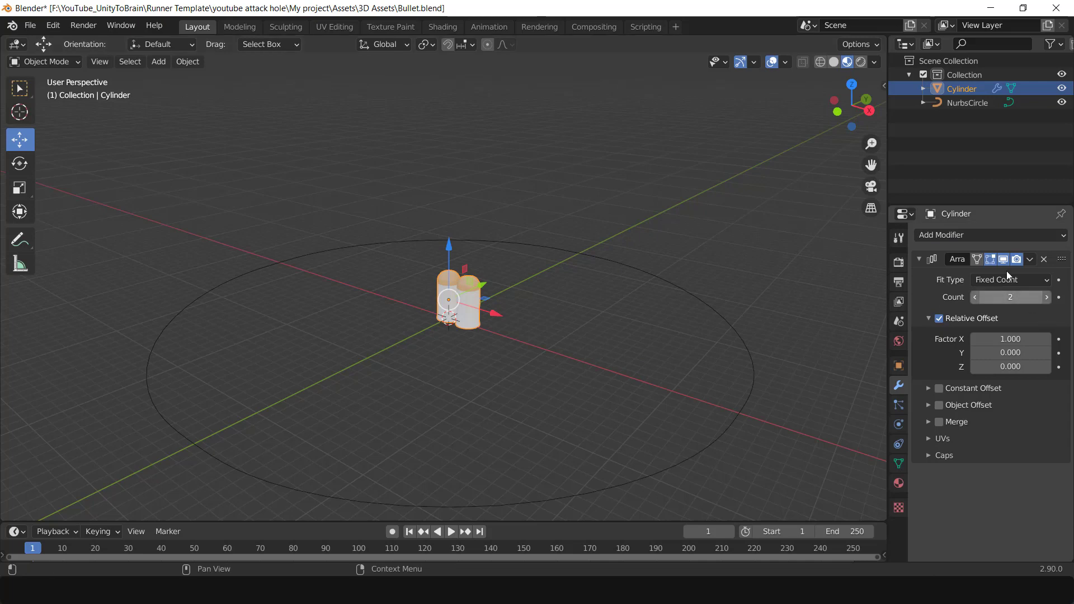
click(981, 236)
click(953, 297)
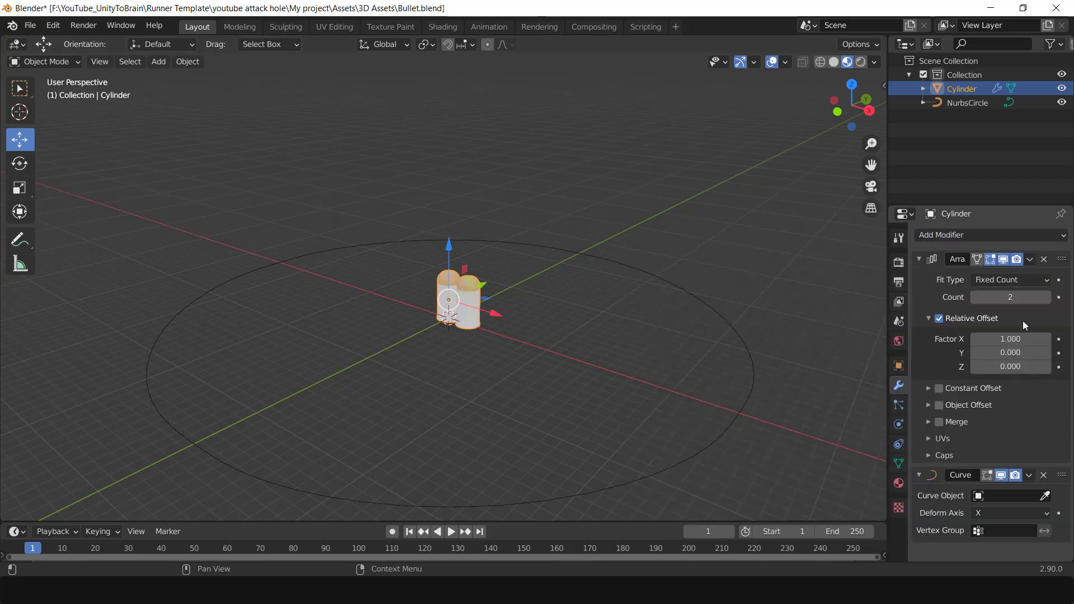
click(1029, 497)
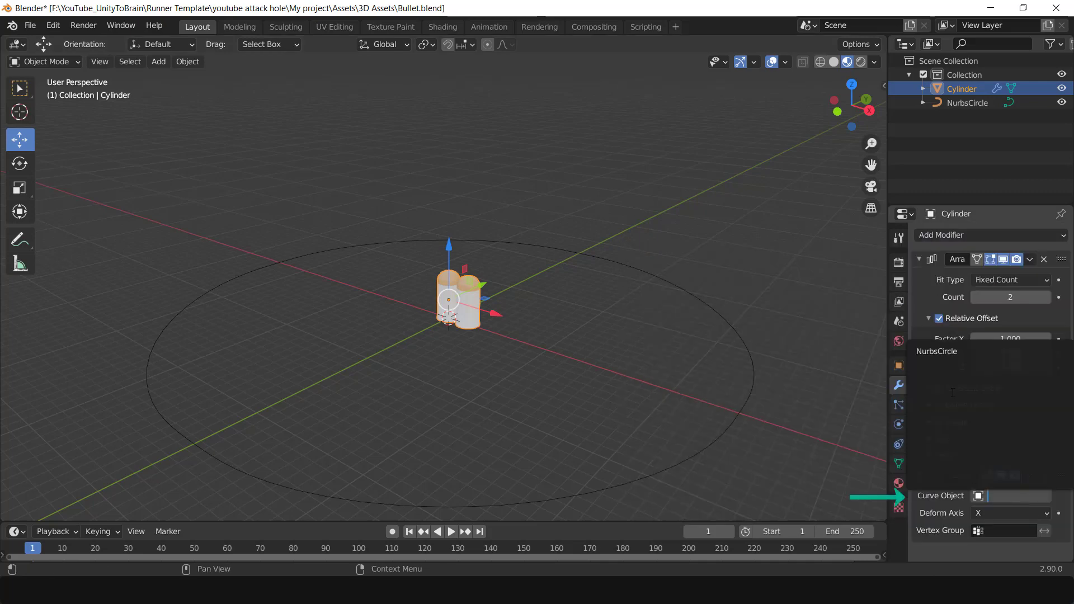
click(949, 352)
Set the bullet's Array count to 73 to close the ring along the circle.
click(1028, 298)
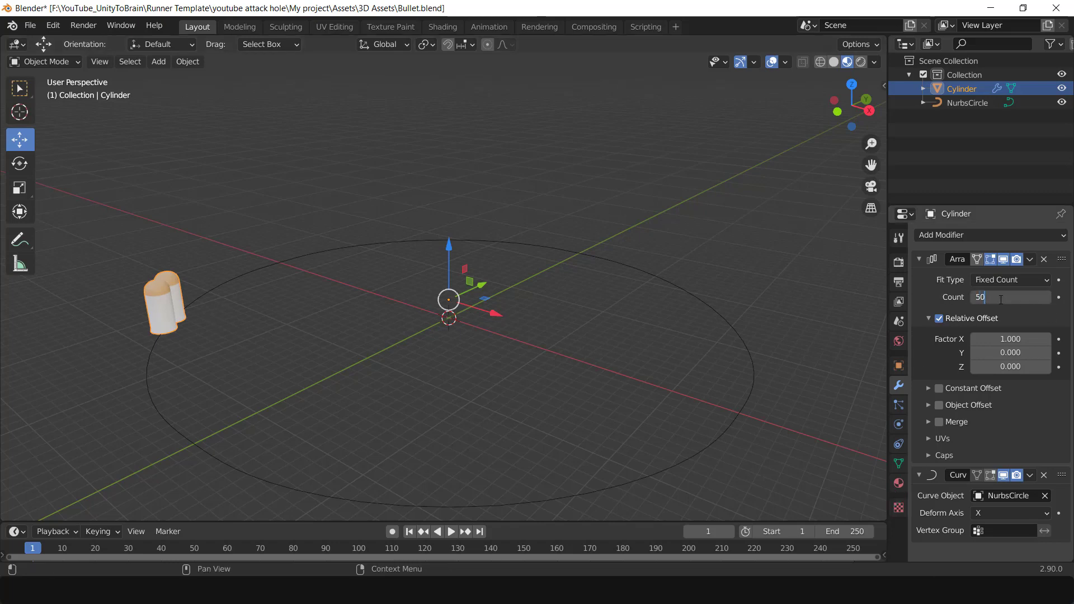
text(50)
key(Return)
scroll(642, 323, down, 5)
scroll(537, 326, up, 5)
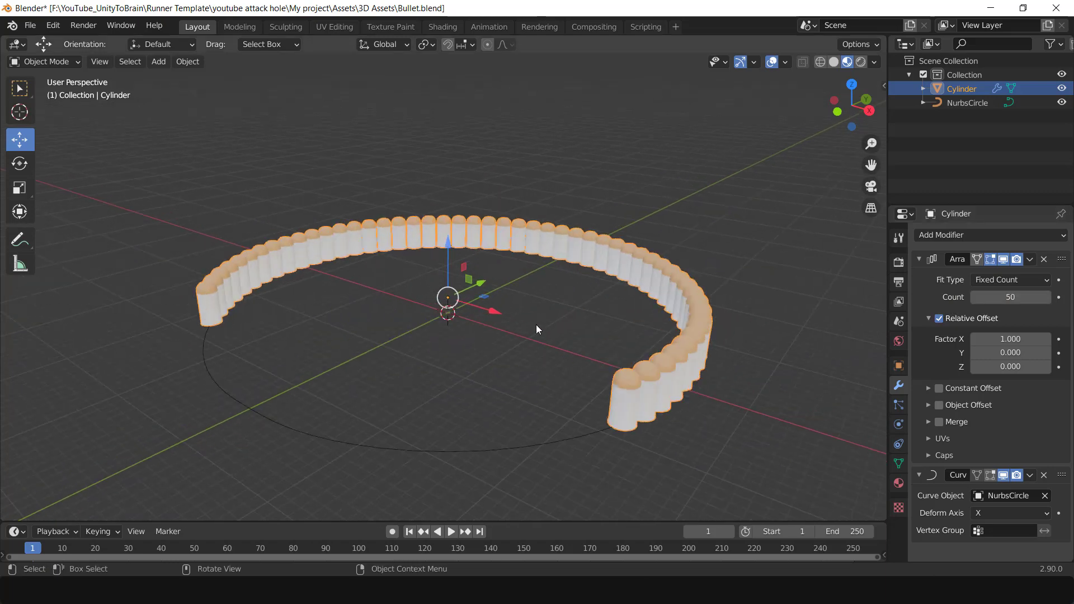
drag(973, 304, 1026, 297)
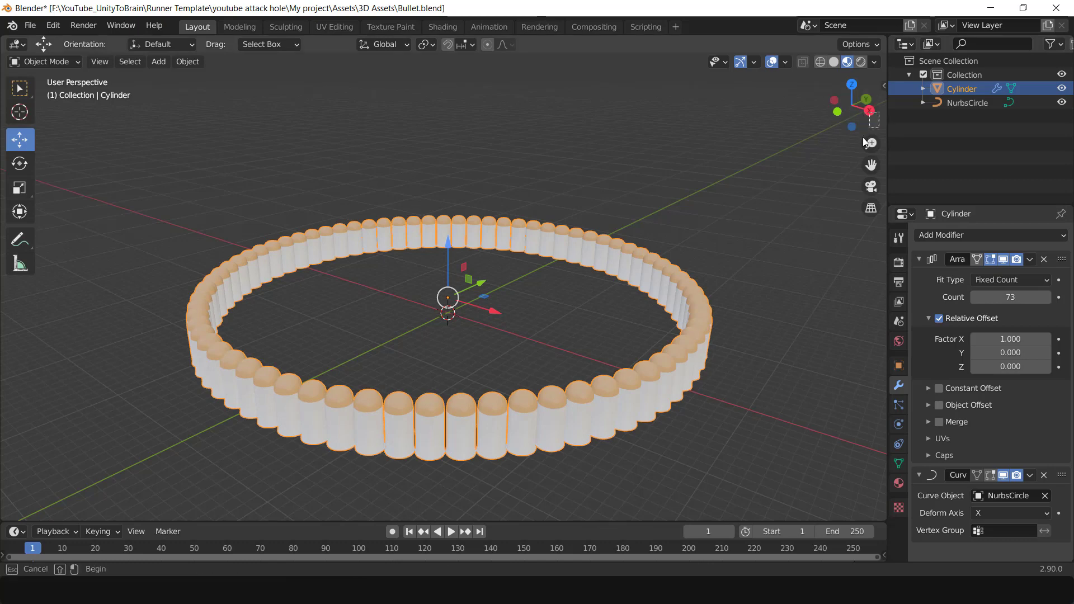
Apply both the Array and the Curve modifier on the bullet ring.
drag(870, 117, 950, 234)
click(1029, 259)
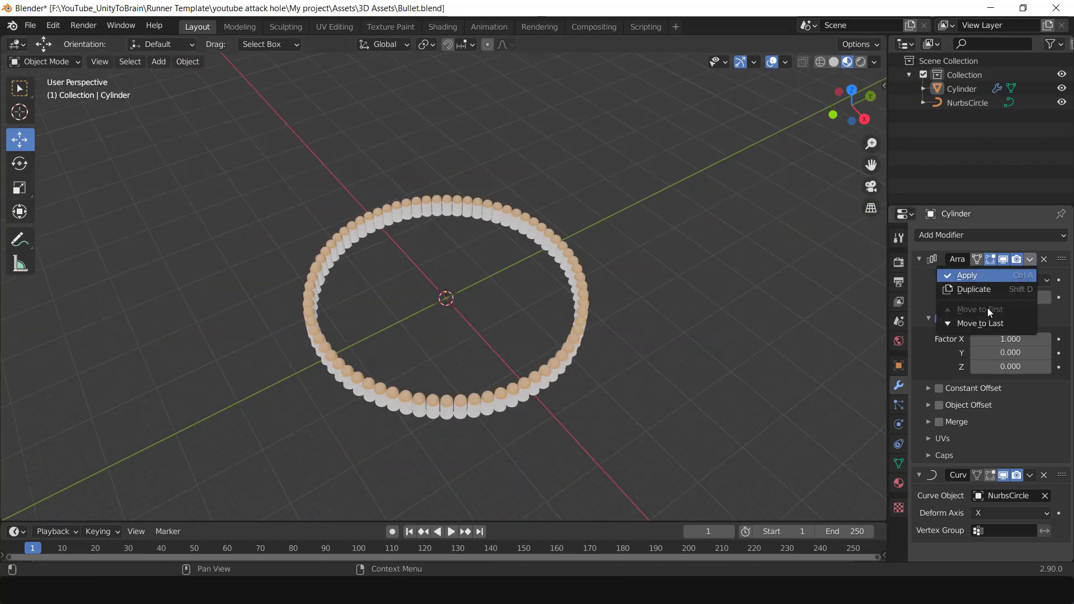
click(967, 275)
click(1030, 260)
click(967, 275)
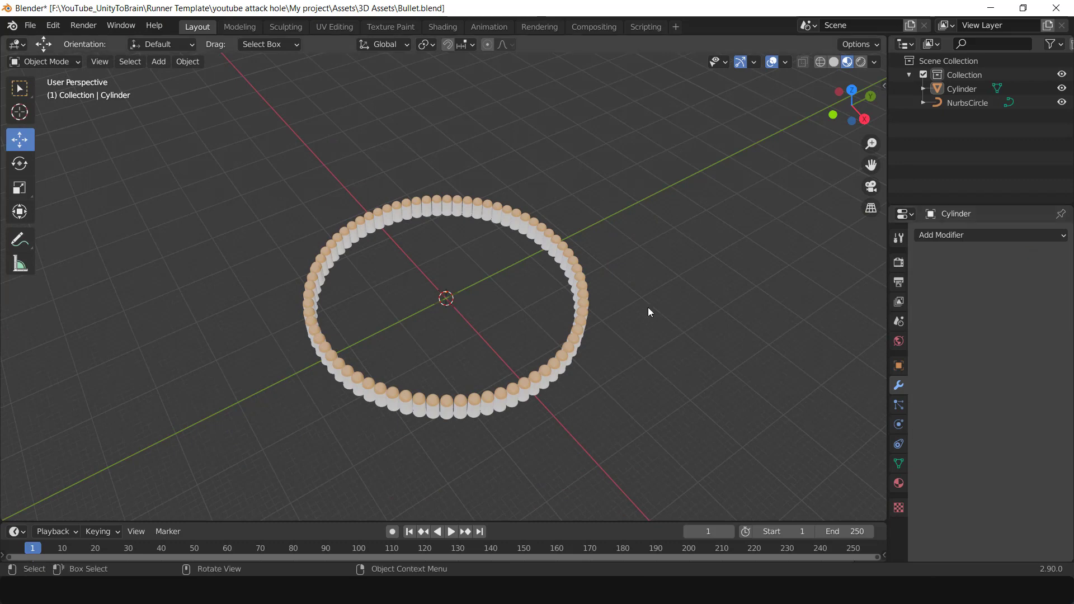
Separate the bullet ring mesh by loose parts in Edit Mode and return to Object Mode.
scroll(646, 233, up, 3)
click(646, 234)
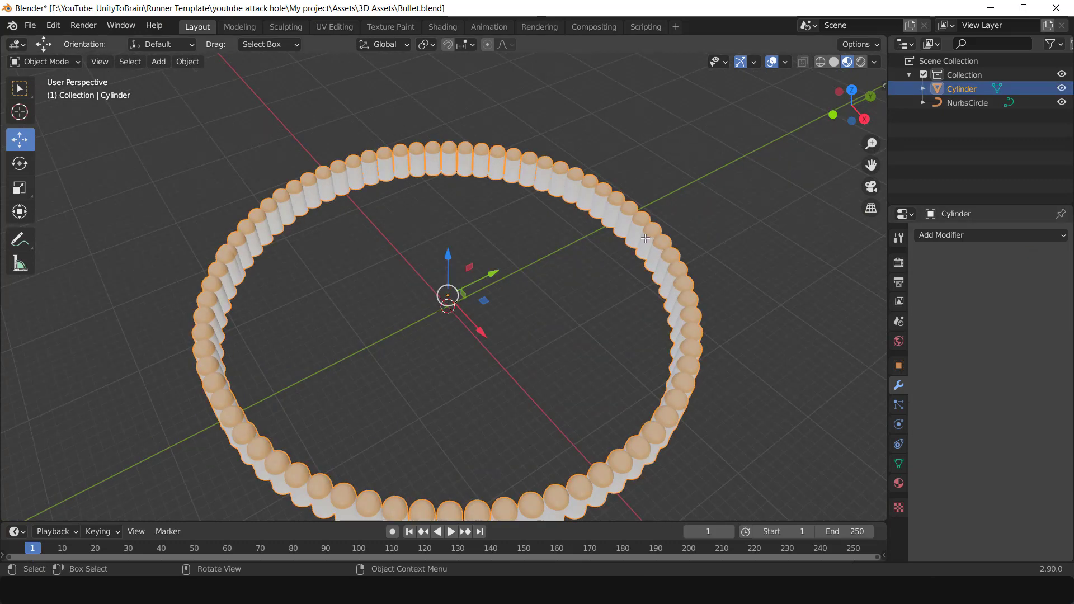
key(Tab)
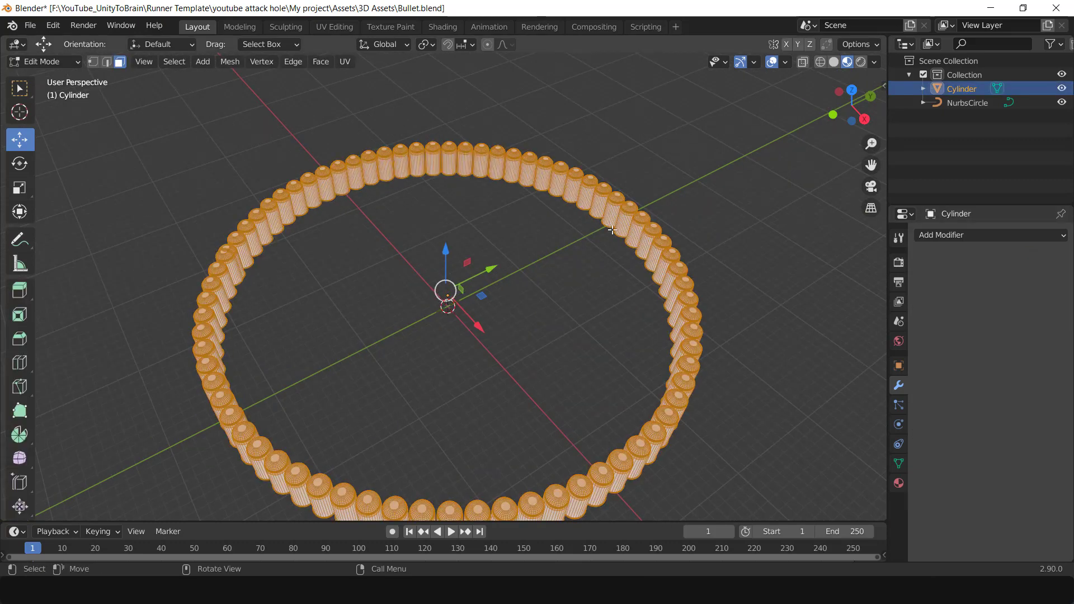
key(p)
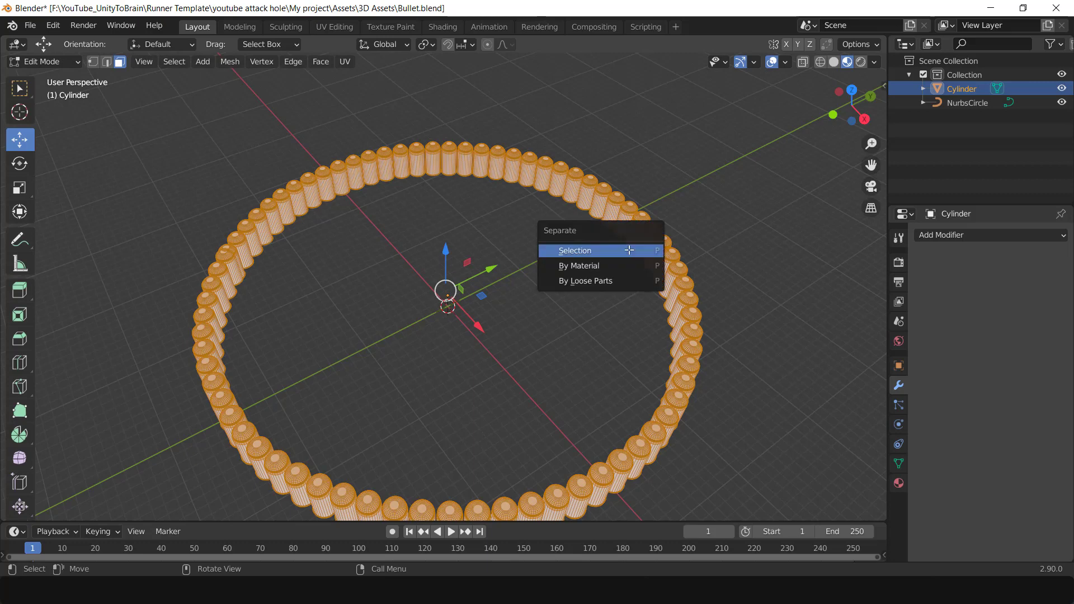
click(601, 281)
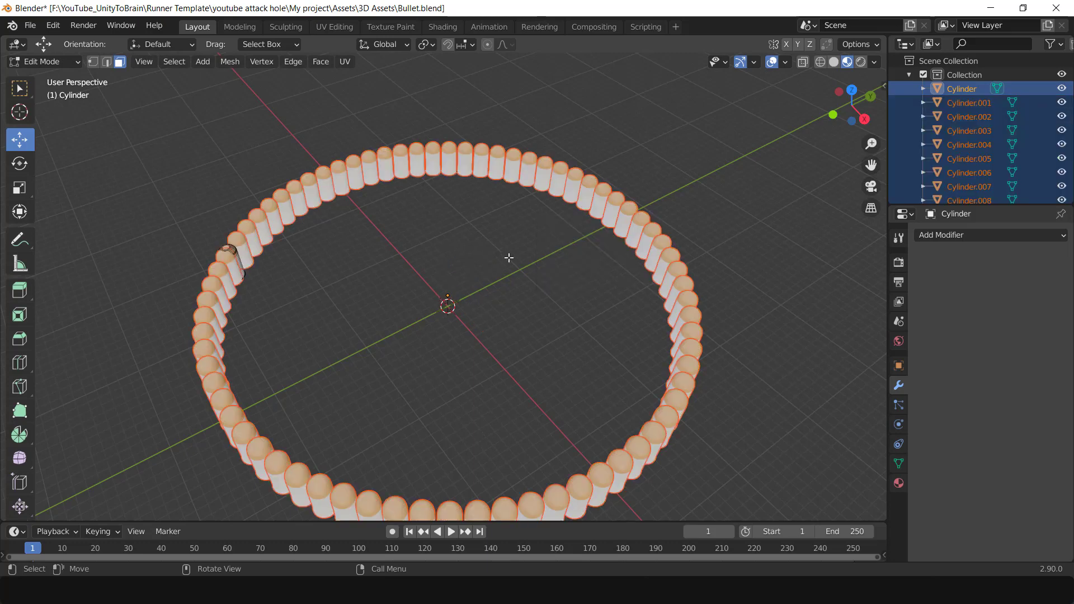
key(Tab)
Deselect everything, move one bullet of the ring up about 9 m, and undo the move.
key(alt+a)
click(598, 202)
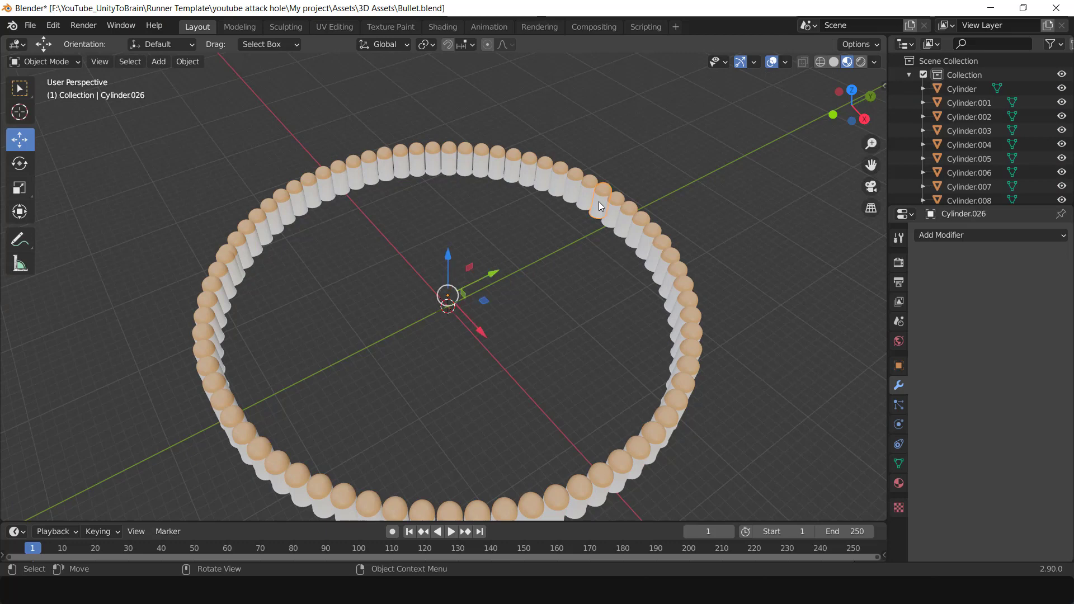
drag(450, 255, 455, 189)
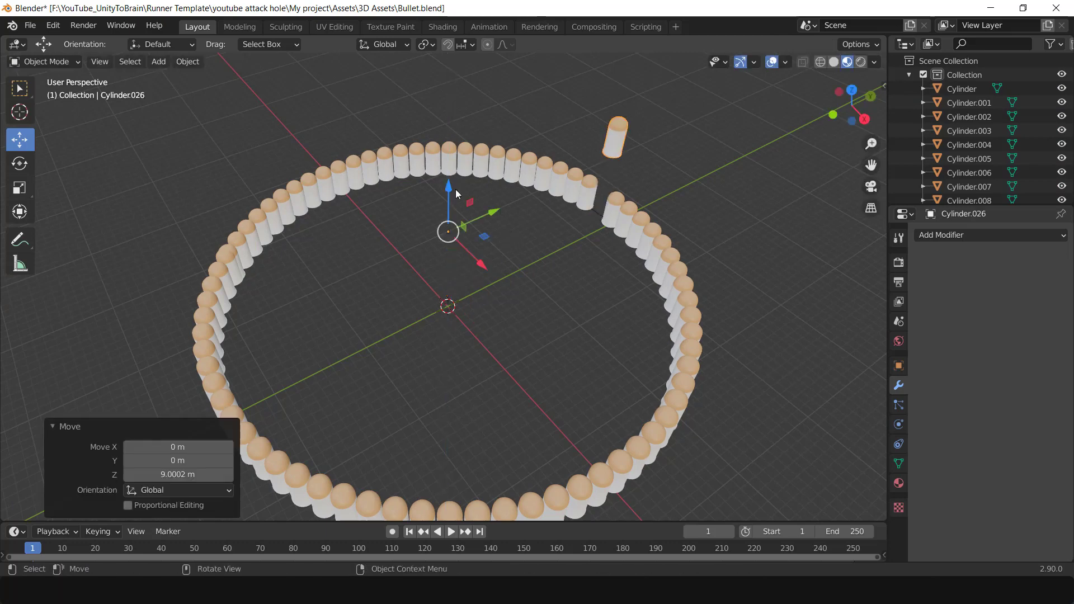
key(ctrl+z)
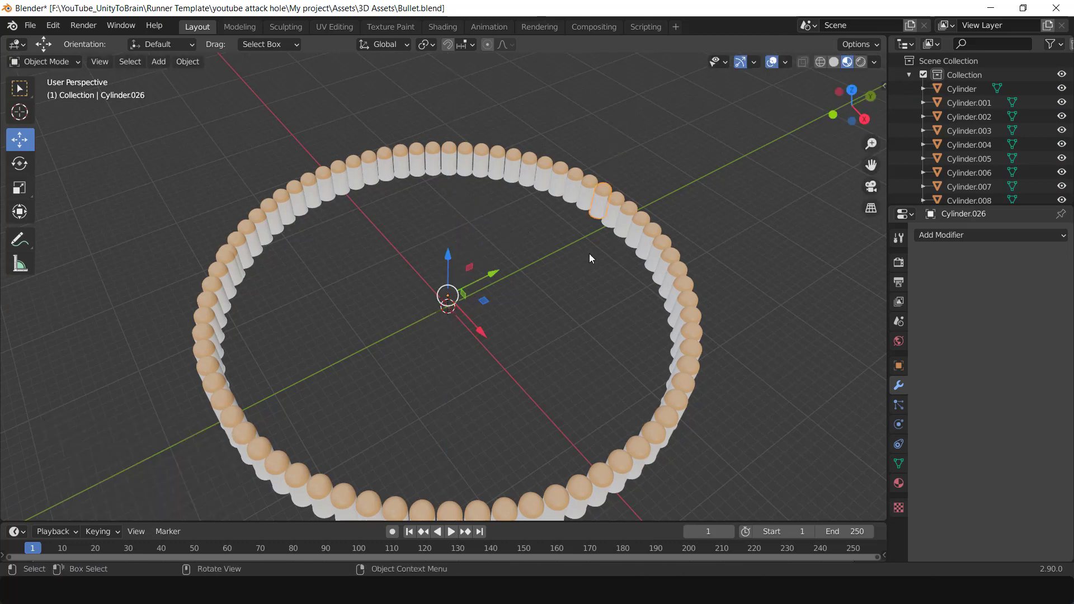
Select all the bullets in the ring and set each one's origin to its geometry.
key(Tab)
key(Tab)
key(a)
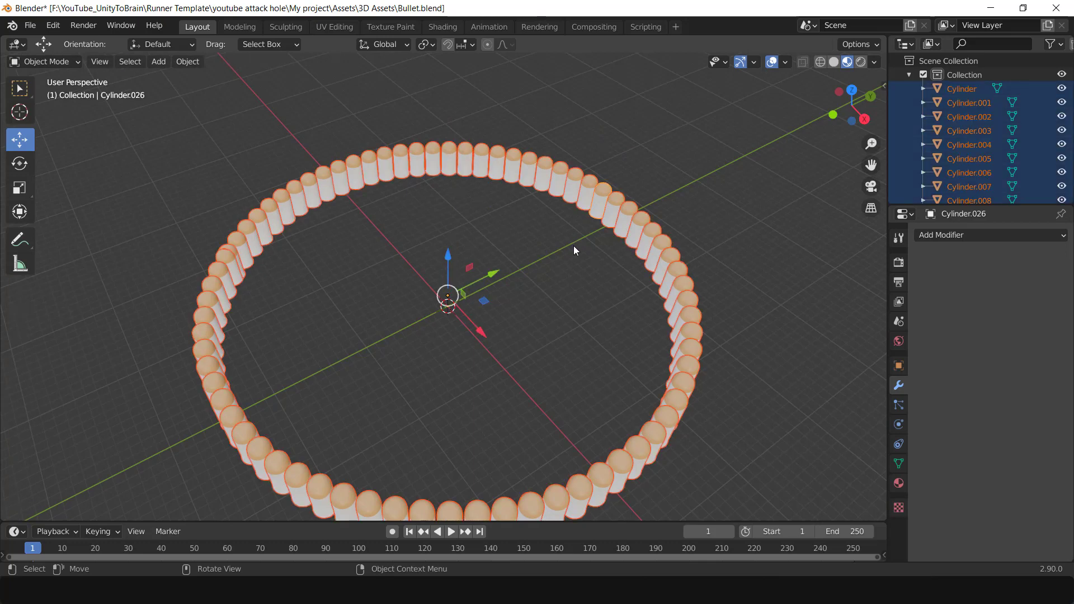
right_click(603, 199)
mouse_move(600, 231)
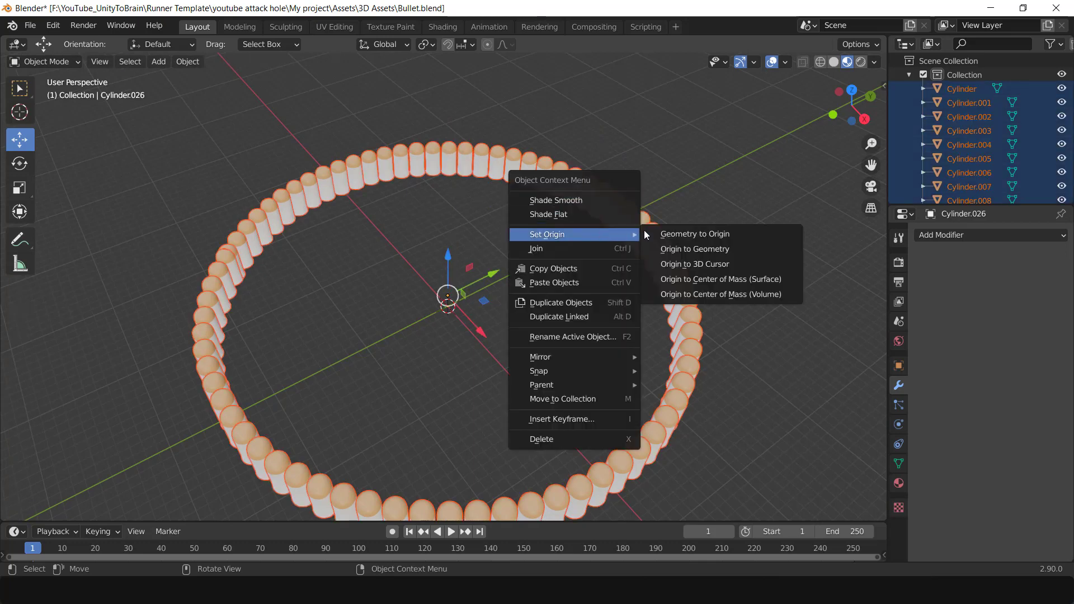
click(690, 250)
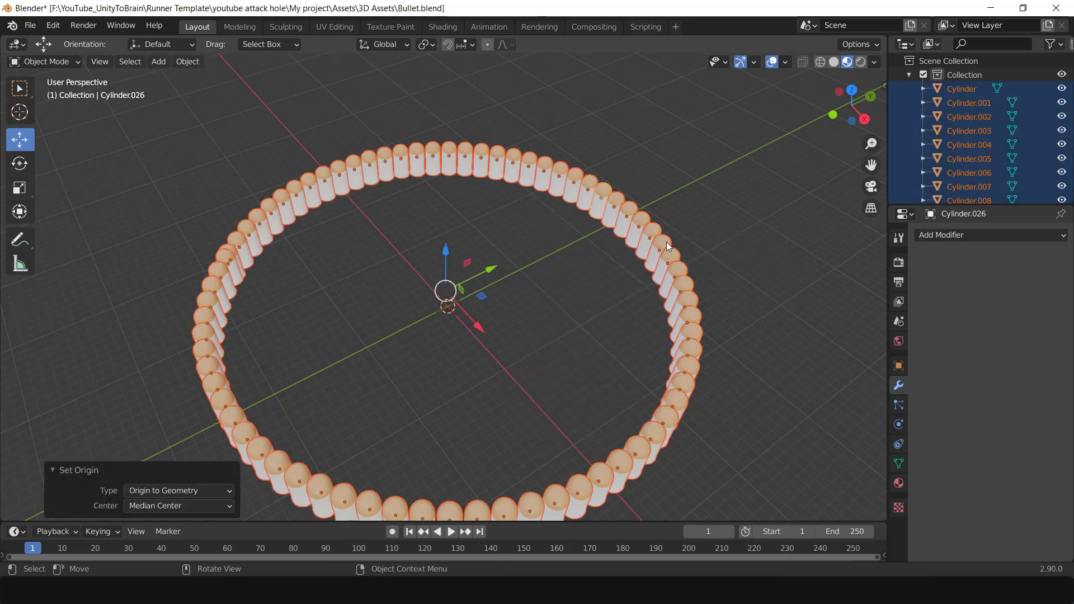
Lift a single bullet out of the ring to test its own origin, and undo the move.
click(585, 187)
drag(593, 166, 605, 102)
key(ctrl+z)
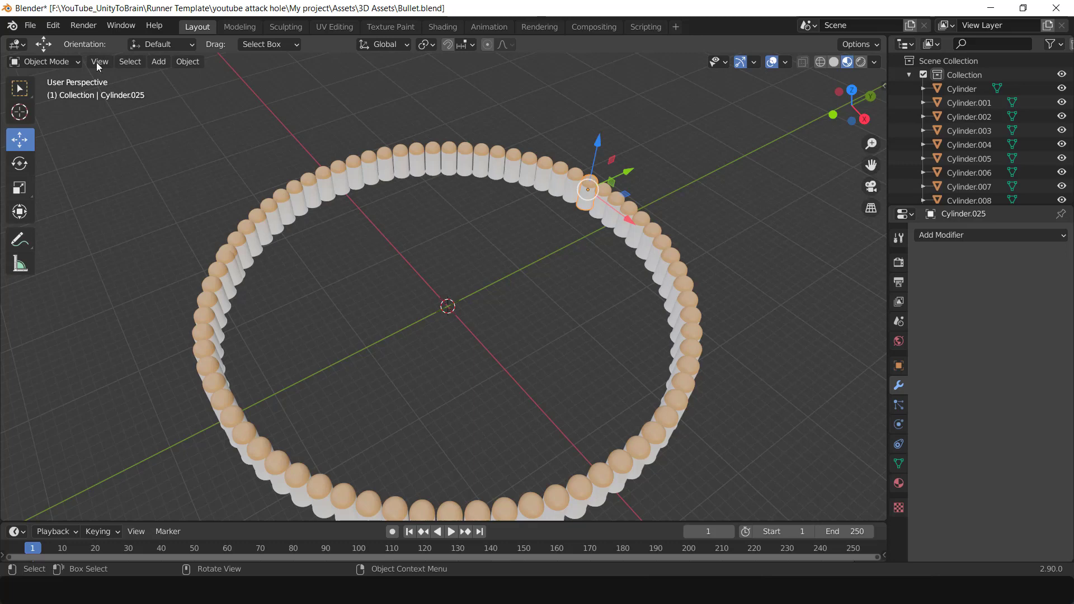
Open the file commands for the bullet ring scene.
click(30, 25)
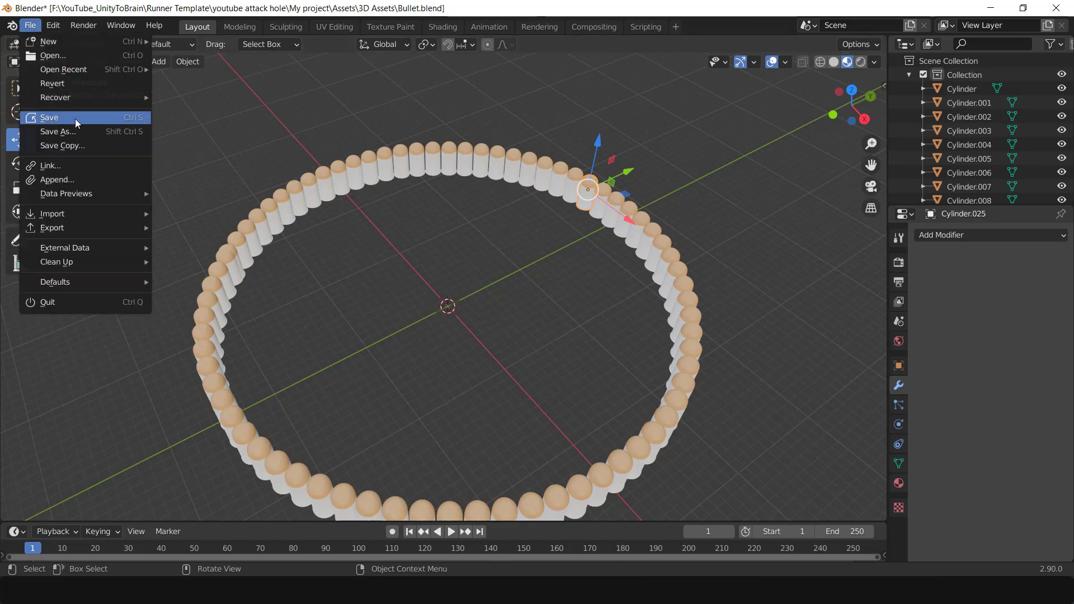